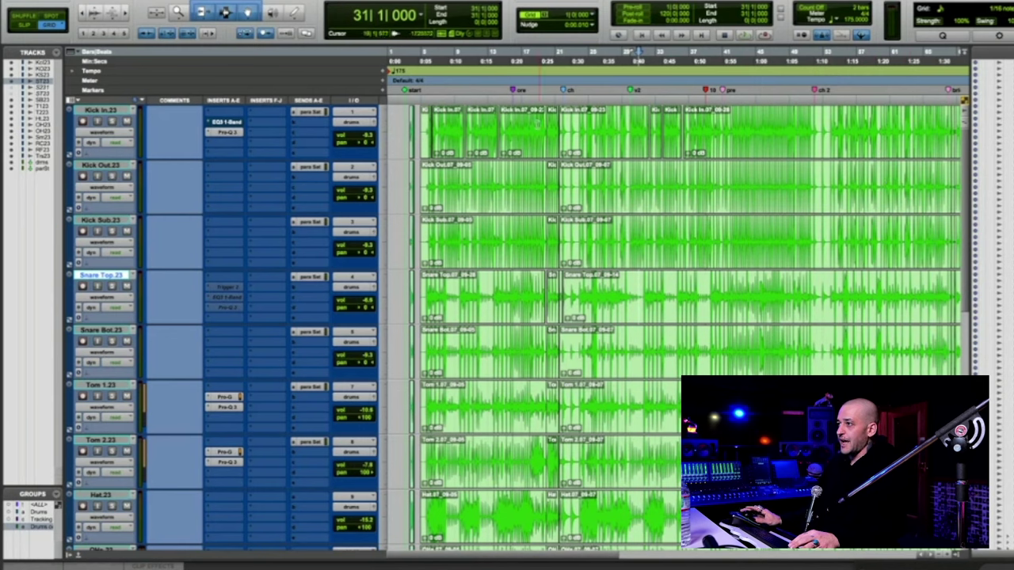
# Shrink the drum tracks to fit the window and play them from bar 6.
pyautogui.hotkey('ctrl', 'Down')
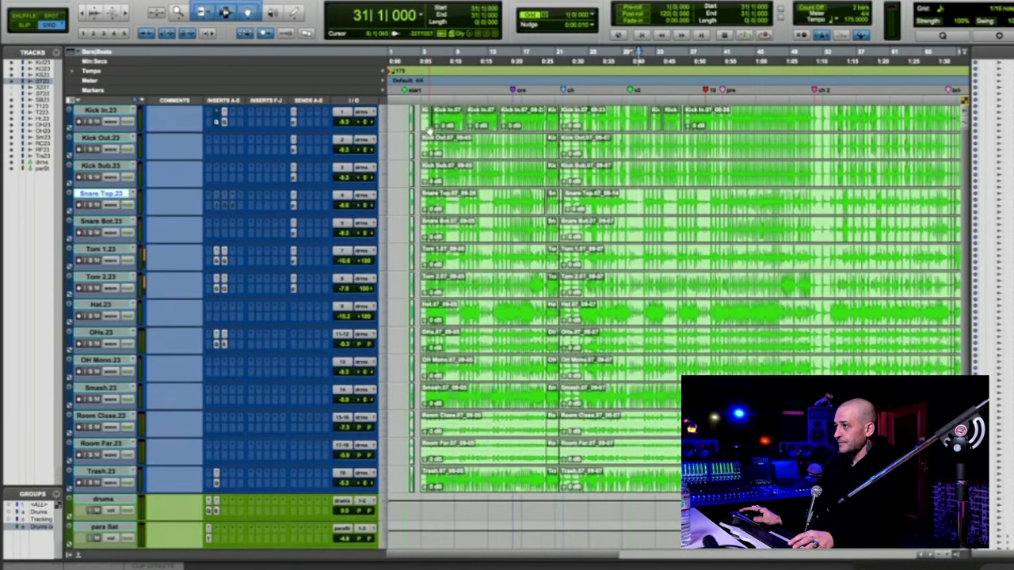
pyautogui.click(426, 117)
pyautogui.press('space')
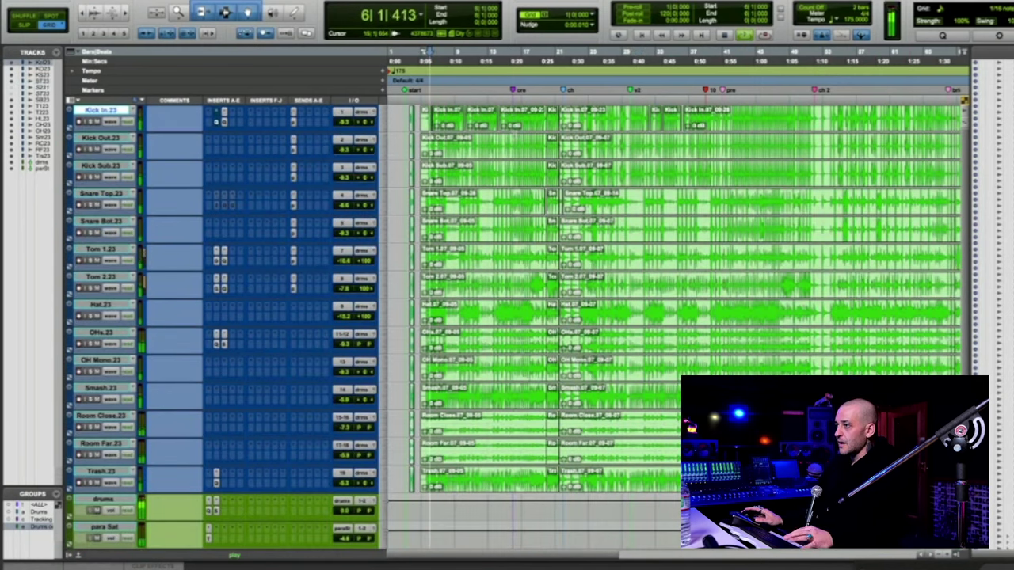
pyautogui.press('t')
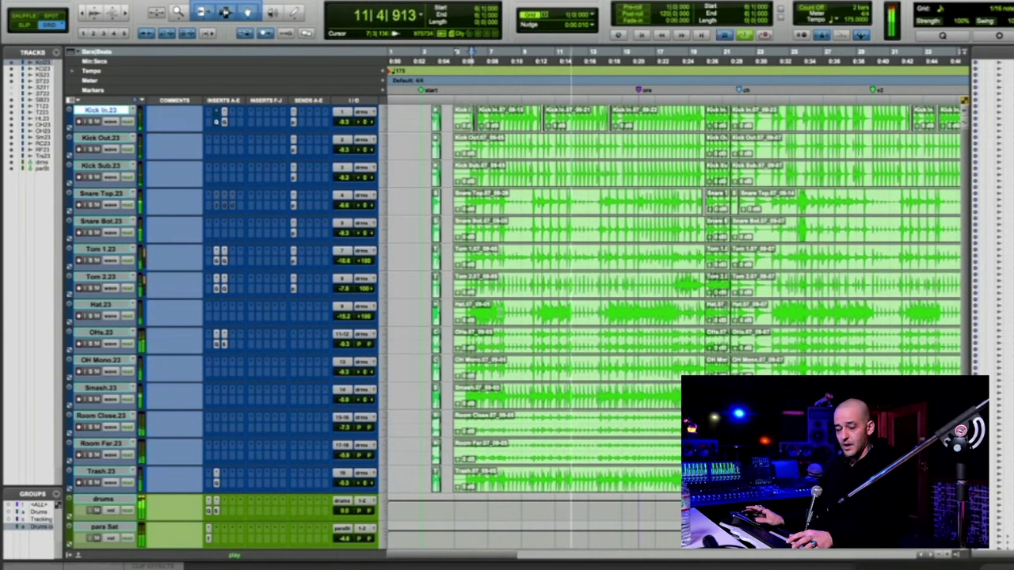
pyautogui.press('space')
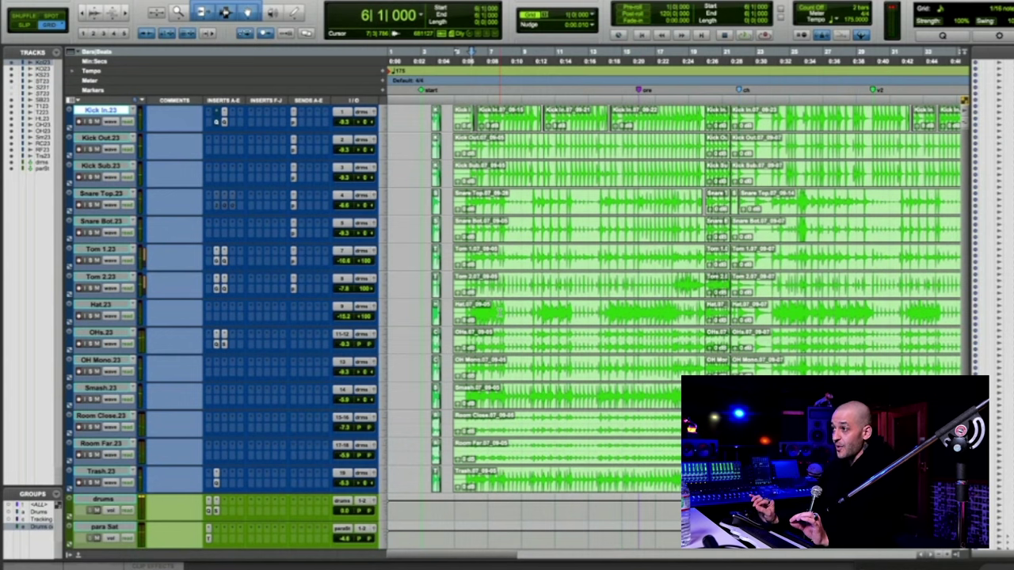
# Solo the Snare Top track and play it from bar 5.
pyautogui.click(90, 204)
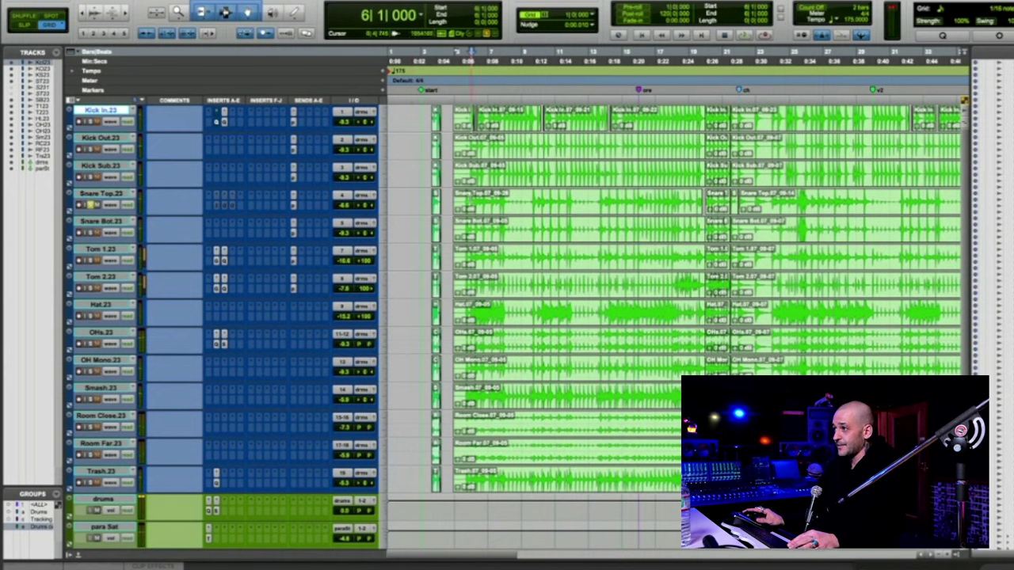
pyautogui.click(462, 200)
pyautogui.press('space')
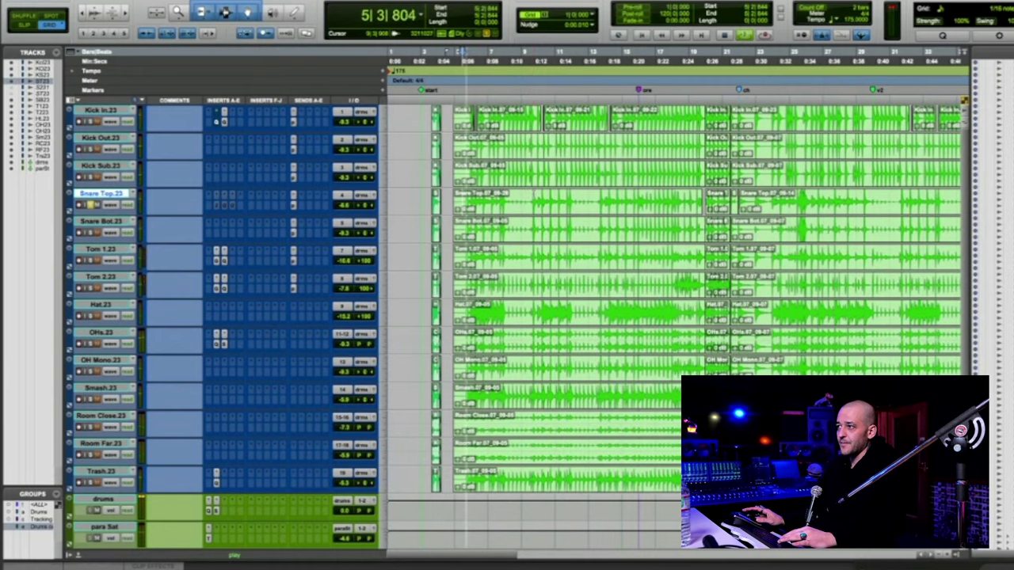
pyautogui.press('super+bracketright')
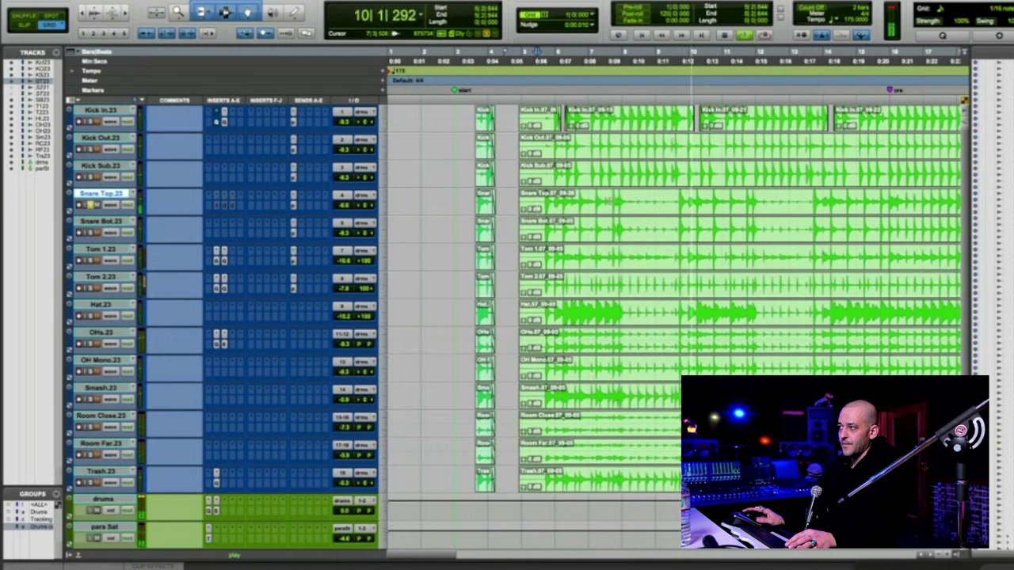
pyautogui.press('space')
# Select the soft snare hit just before bar 10 on Snare Top, audition it repeatedly, and select its whole clip.
pyautogui.click(693, 195)
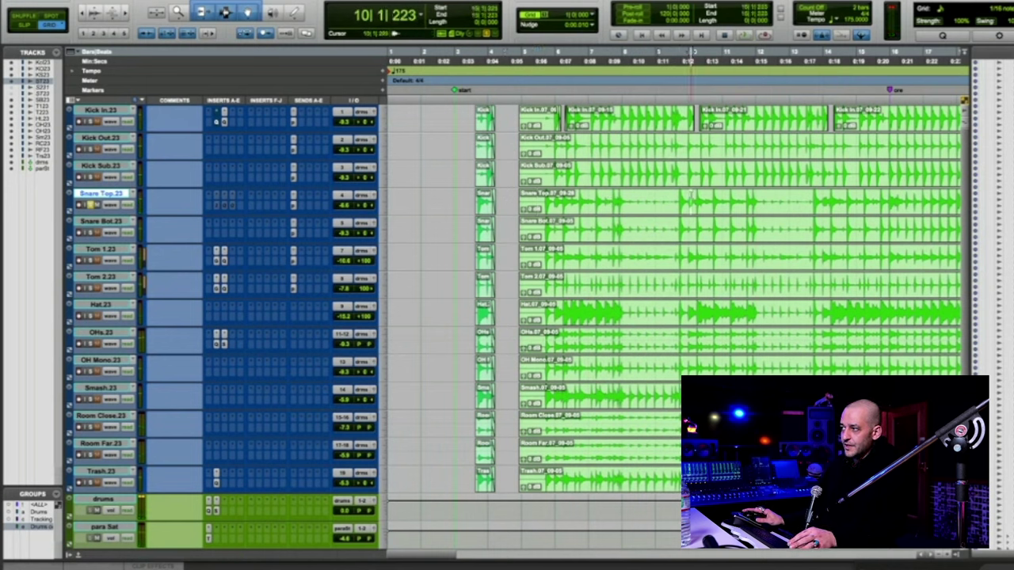
pyautogui.click(689, 197)
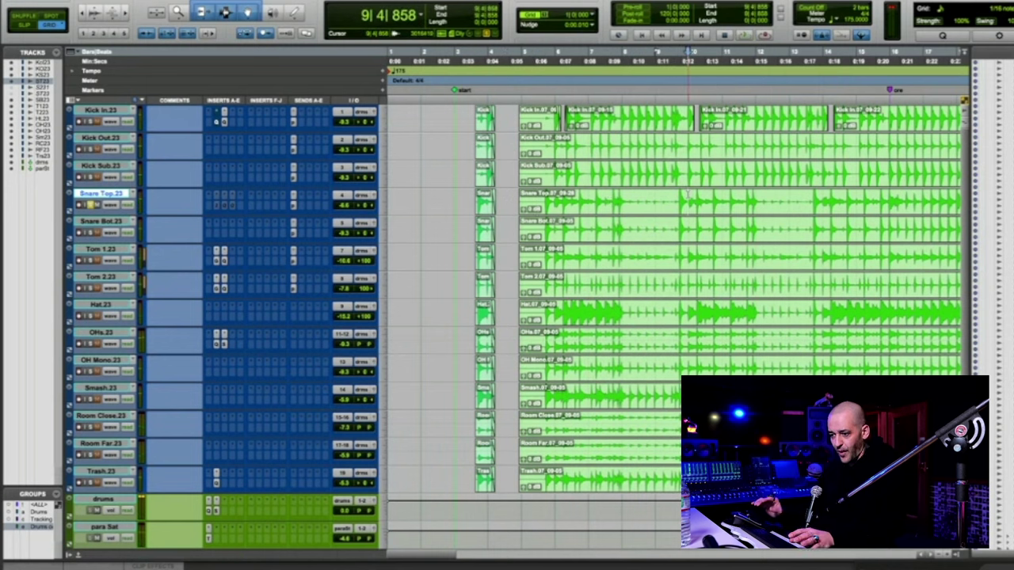
pyautogui.click(679, 197)
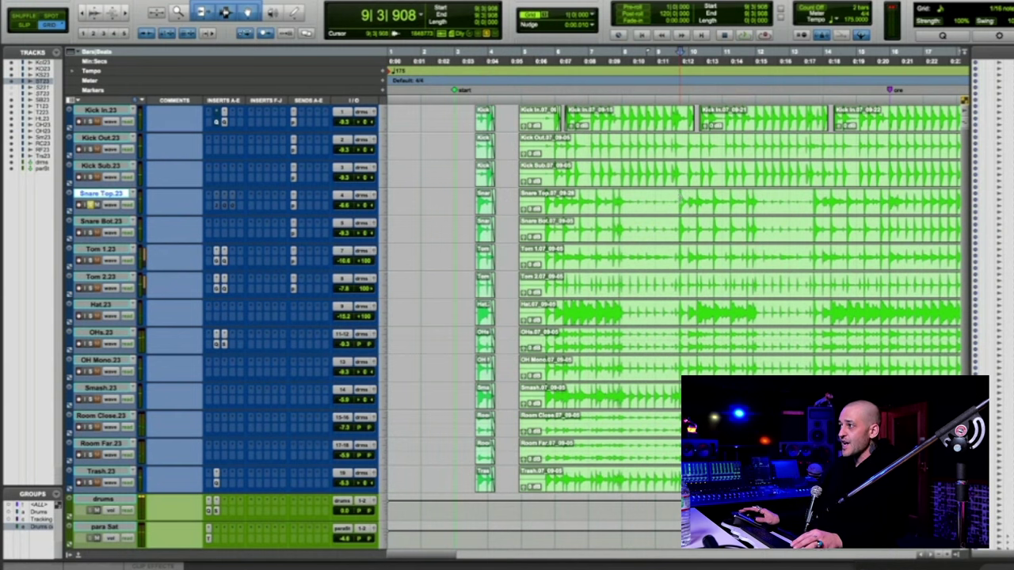
pyautogui.click(677, 195)
pyautogui.moveTo(684, 195); pyautogui.dragTo(697, 197)
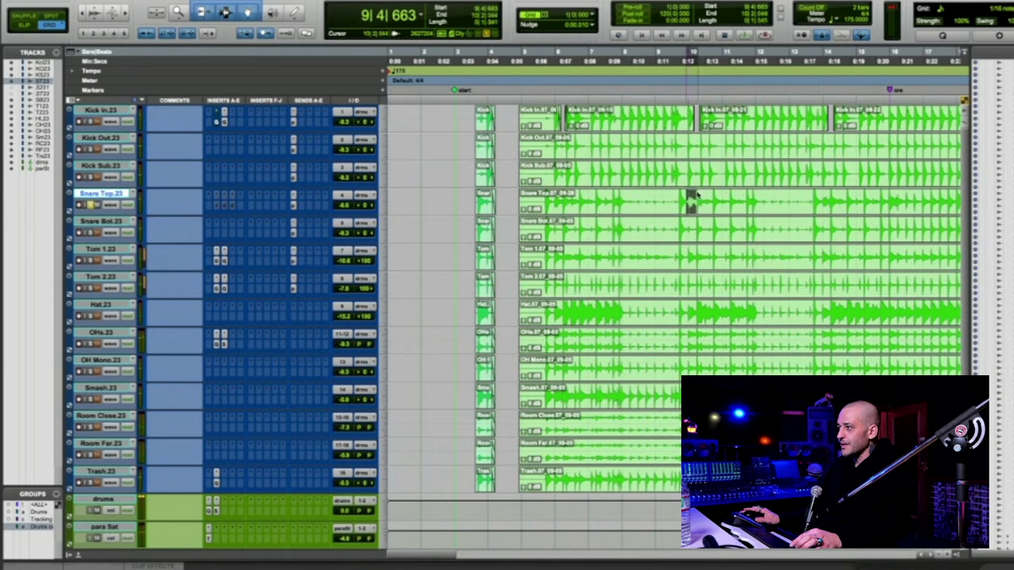
pyautogui.press('space')
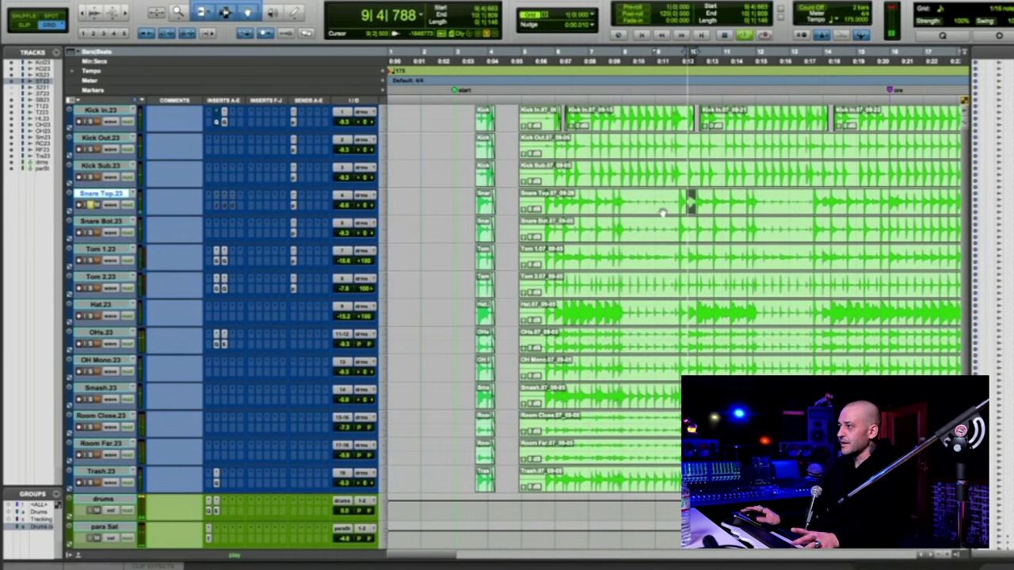
pyautogui.press('space')
pyautogui.press('space')
pyautogui.press('space')
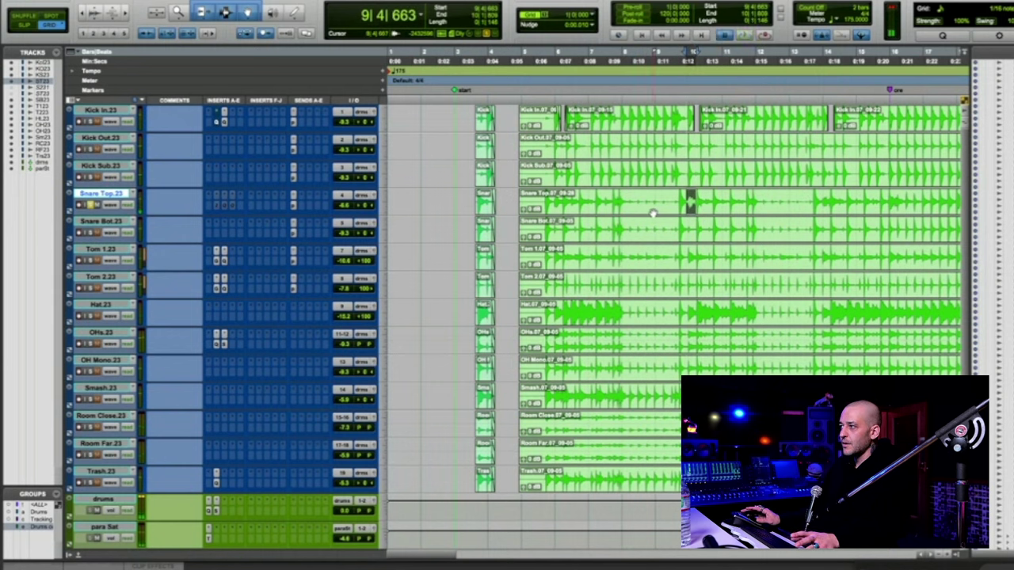
pyautogui.press('space')
pyautogui.press('space')
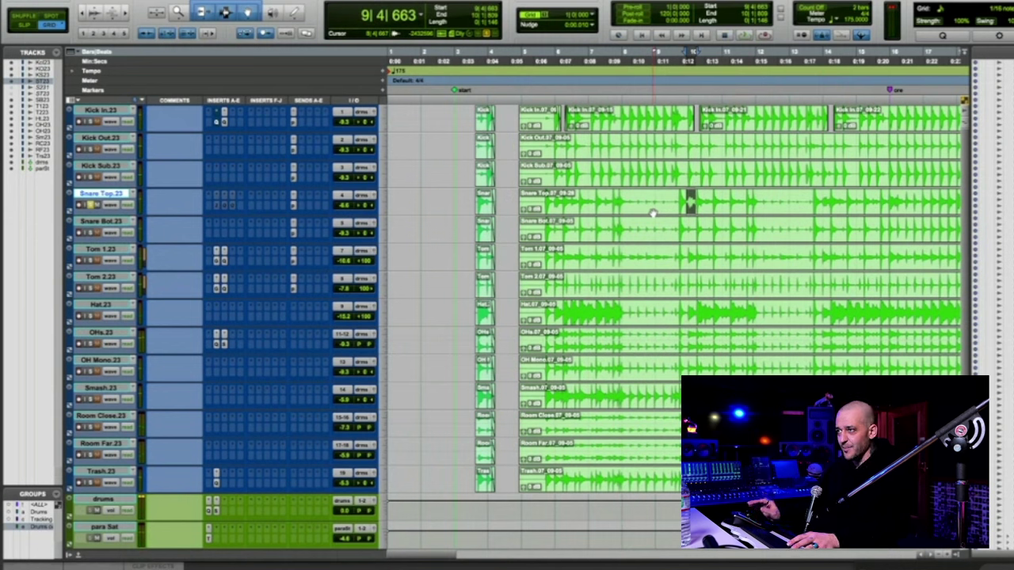
pyautogui.doubleClick(619, 198)
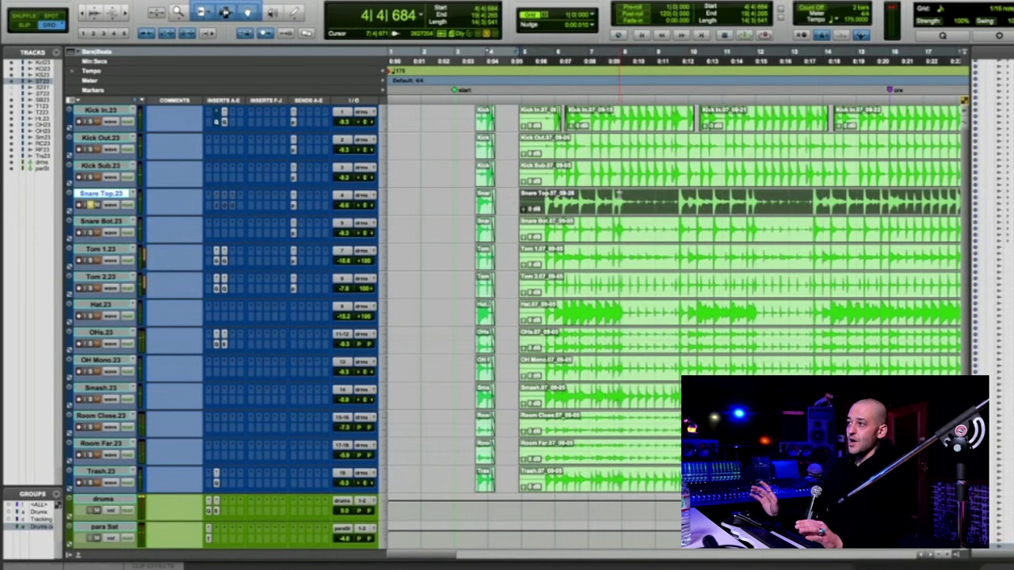
# Place the edit cursor at bar 112 beside the SINGLE SNARE marker for a close view.
pyautogui.click(544, 202)
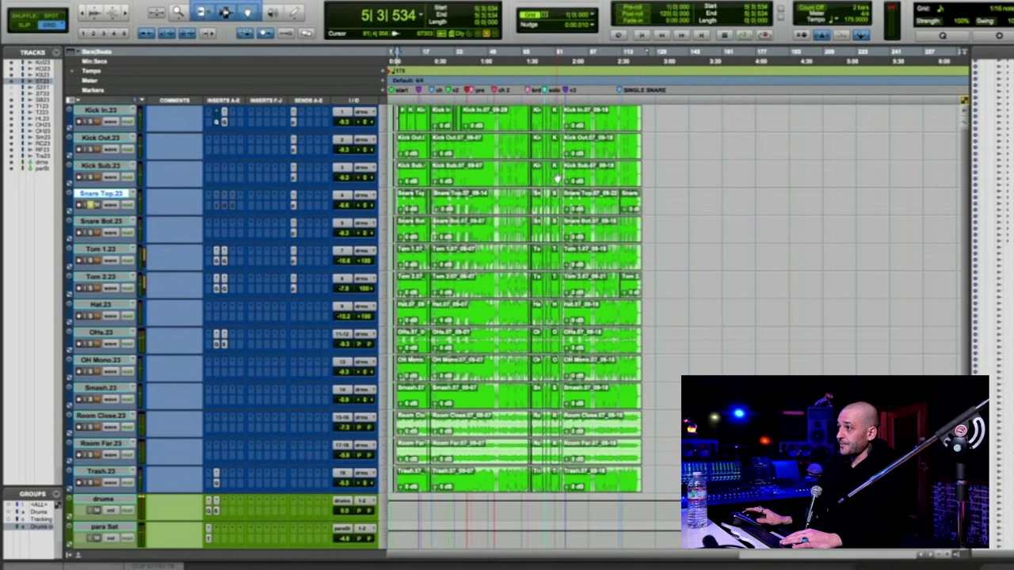
pyautogui.click(600, 174)
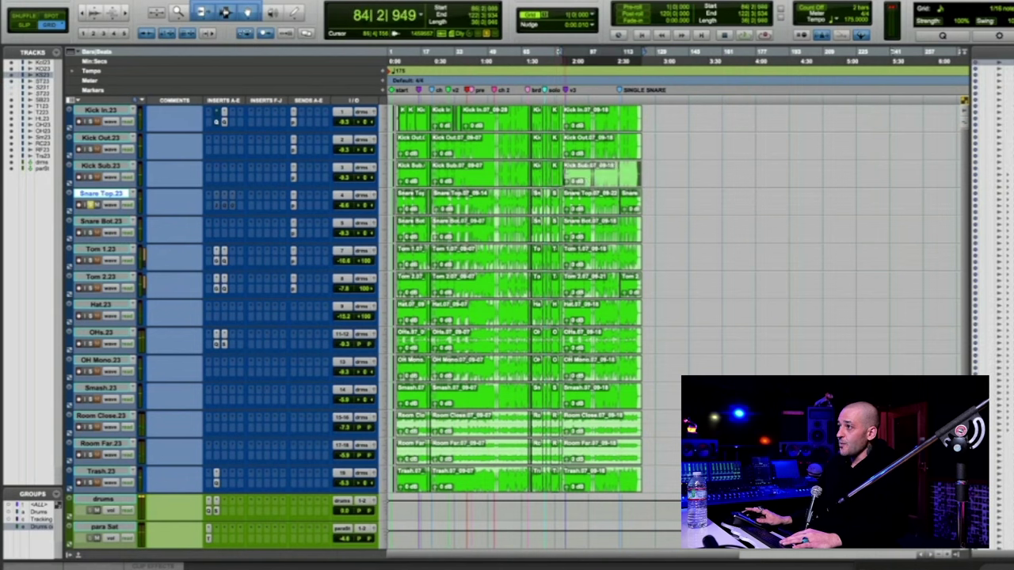
pyautogui.press('super+z')
pyautogui.click(606, 170)
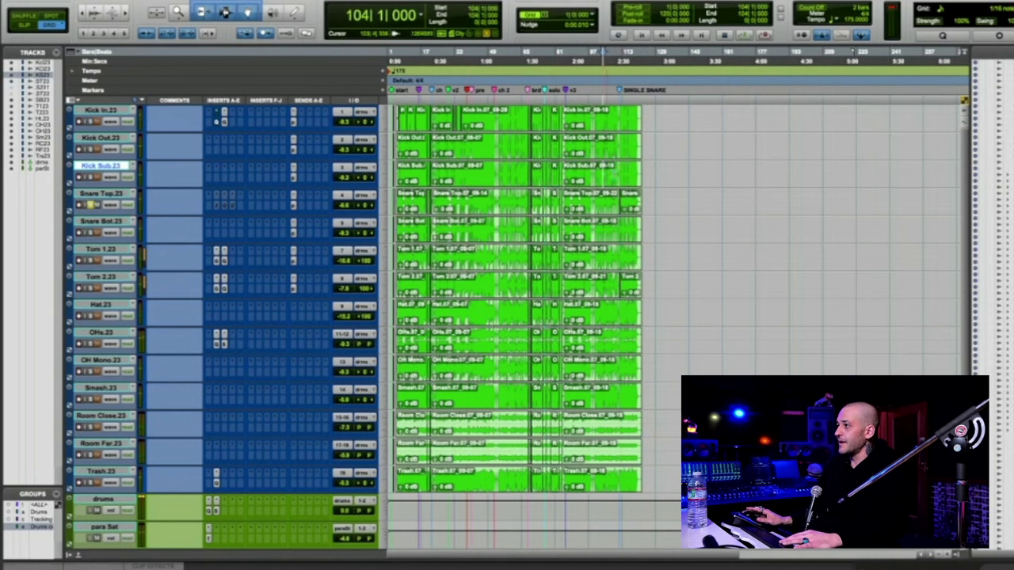
pyautogui.press('t')
pyautogui.click(712, 166)
pyautogui.press('super+]')
pyautogui.press('super+]')
pyautogui.press('super+]')
pyautogui.press('super+]')
pyautogui.press('super+]')
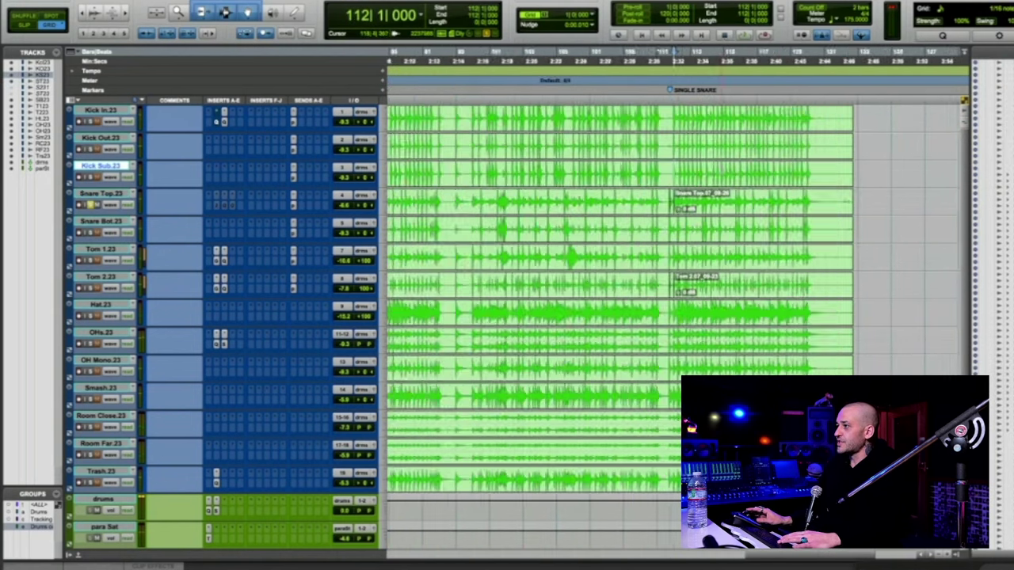
# Audition the isolated snare hit at the SINGLE SNARE marker, starting playback from bar 111.
pyautogui.click(641, 176)
pyautogui.press('space')
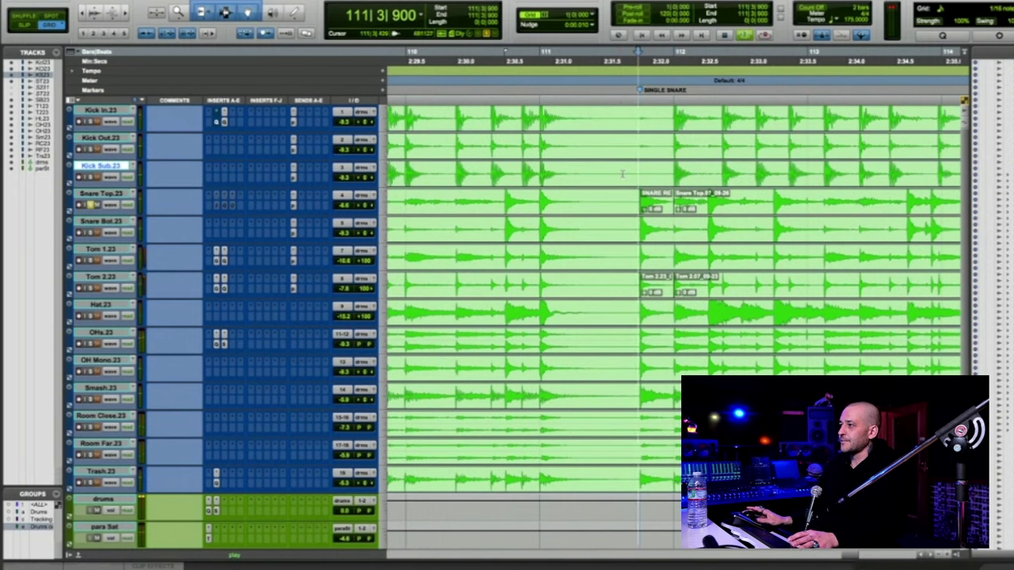
pyautogui.press('space')
pyautogui.click(589, 171)
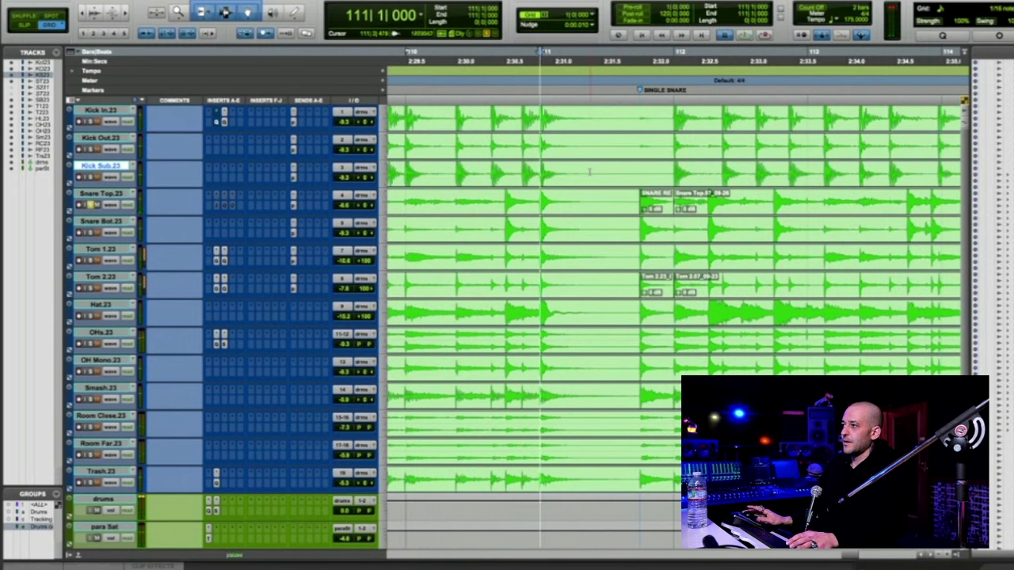
pyautogui.press('space')
pyautogui.press('space')
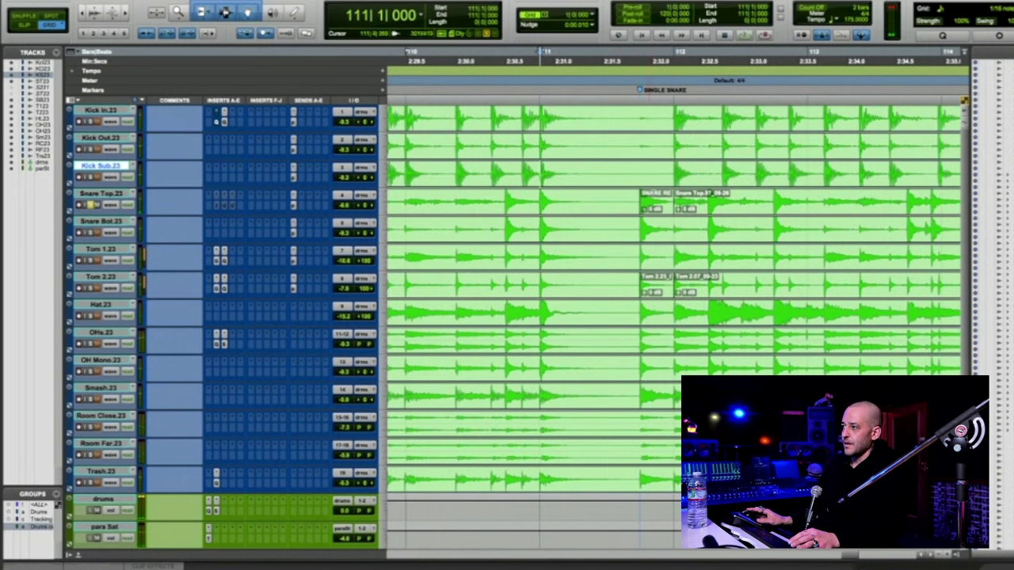
# Delete the tiny leftover clip immediately before the SNARE REPLACE clip on the Snare Top track.
pyautogui.doubleClick(655, 204)
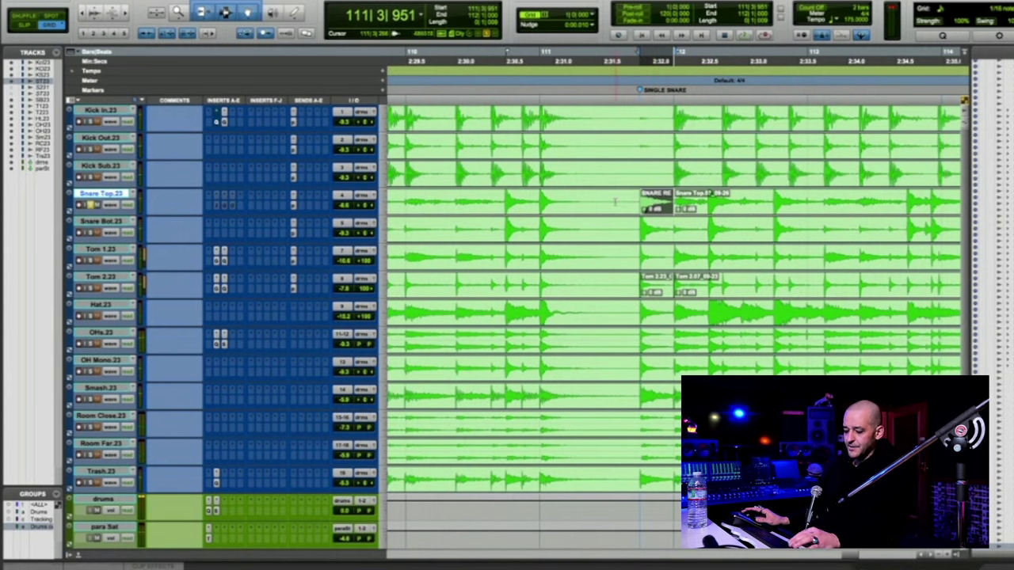
pyautogui.press('t')
pyautogui.press('t')
pyautogui.press('t')
pyautogui.press('t')
pyautogui.press('t')
pyautogui.press('t')
pyautogui.press('t')
pyautogui.press('t')
pyautogui.press('t')
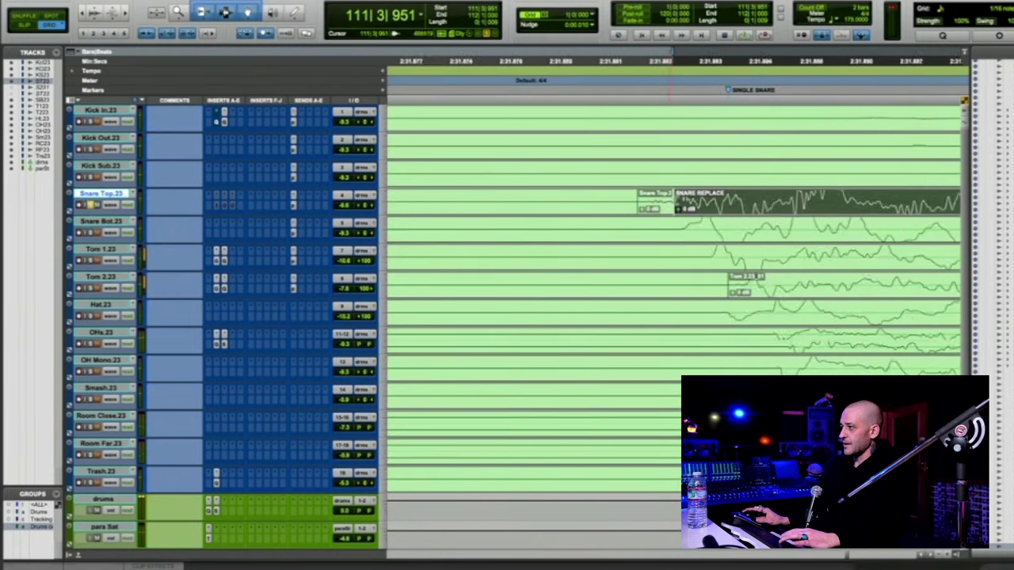
pyautogui.hotkey('ctrl', ']')
pyautogui.hotkey('ctrl', ']')
pyautogui.hotkey('ctrl', '[')
pyautogui.hotkey('ctrl', '[')
pyautogui.hotkey('ctrl', '[')
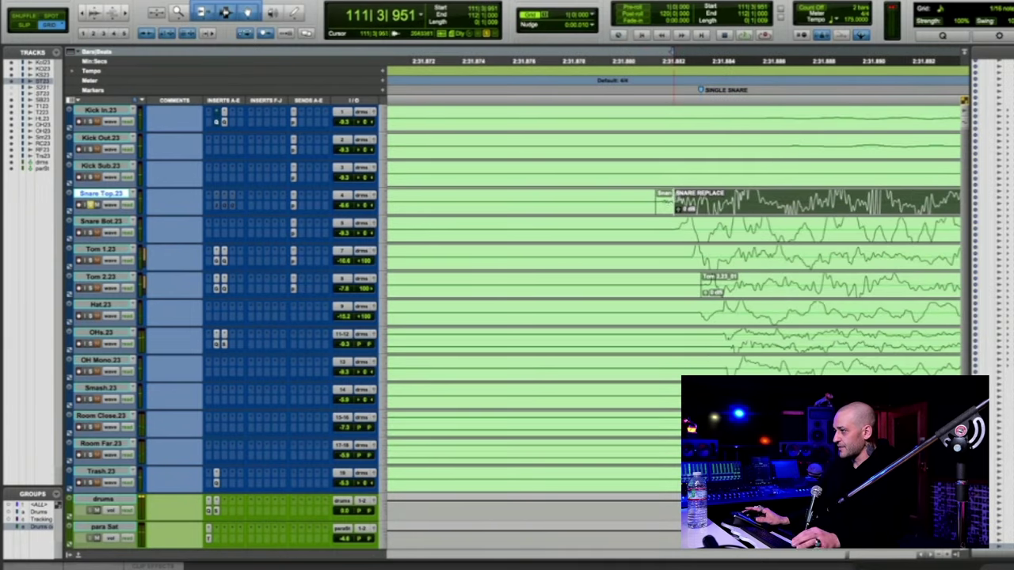
pyautogui.click(665, 203)
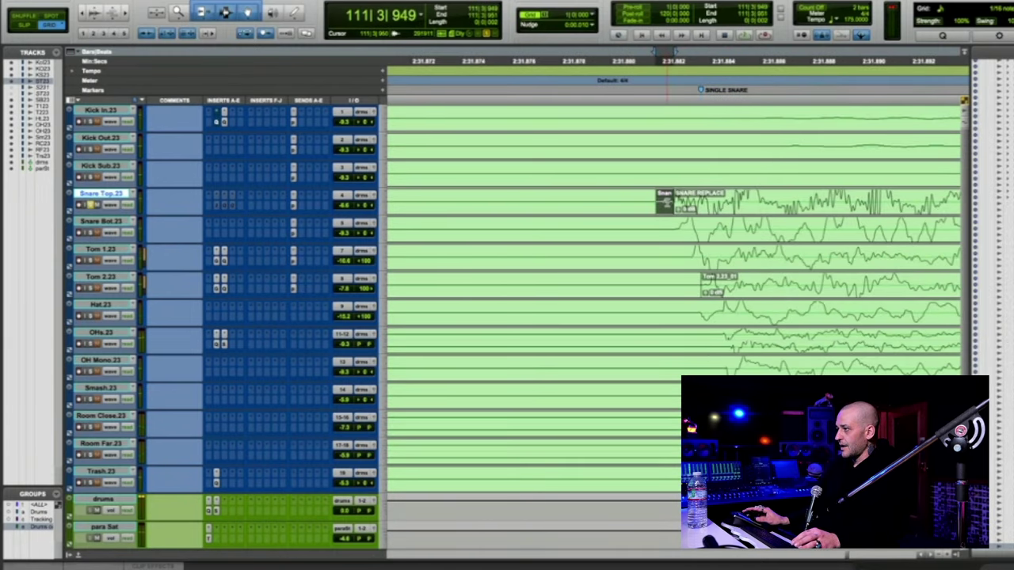
pyautogui.press('BackSpace')
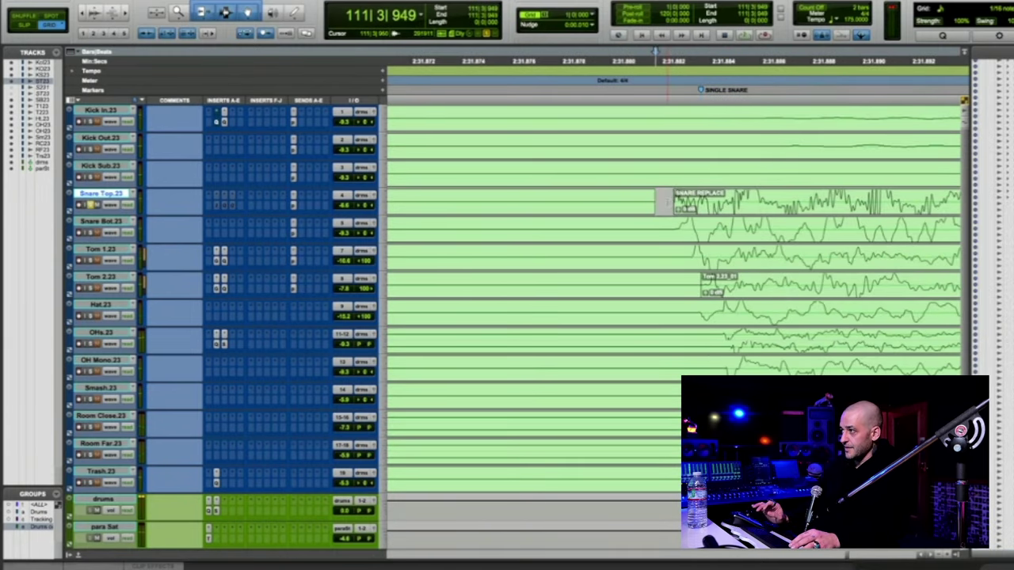
# Add a short fade-out to the end of the SNARE REPLACE clip and consolidate it into a new clip.
pyautogui.hscroll(1, 718, 210)
pyautogui.press('r')
pyautogui.press('r')
pyautogui.press('r')
pyautogui.click(718, 209)
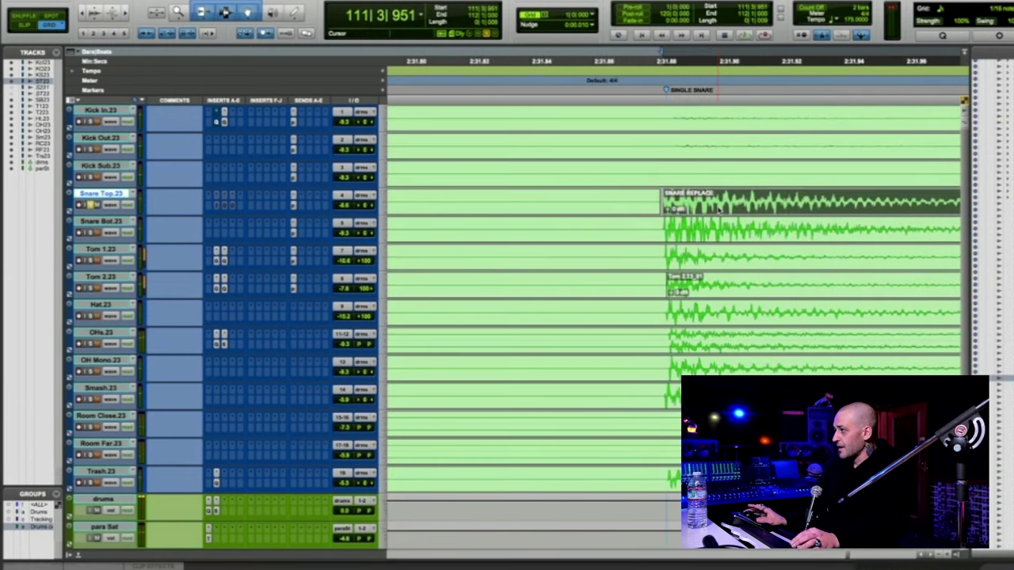
pyautogui.hscroll(4, 719, 209)
pyautogui.hotkey('ctrl', '[')
pyautogui.hotkey('ctrl', '[')
pyautogui.hotkey('ctrl', '[')
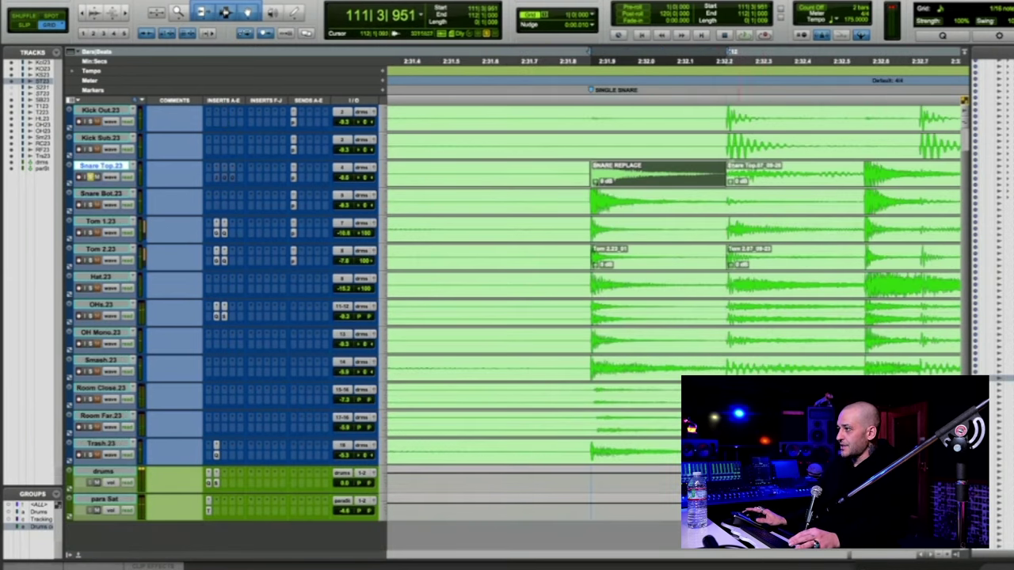
pyautogui.moveTo(727, 164); pyautogui.dragTo(713, 164)
pyautogui.doubleClick(708, 166)
pyautogui.click(715, 170)
pyautogui.doubleClick(701, 168)
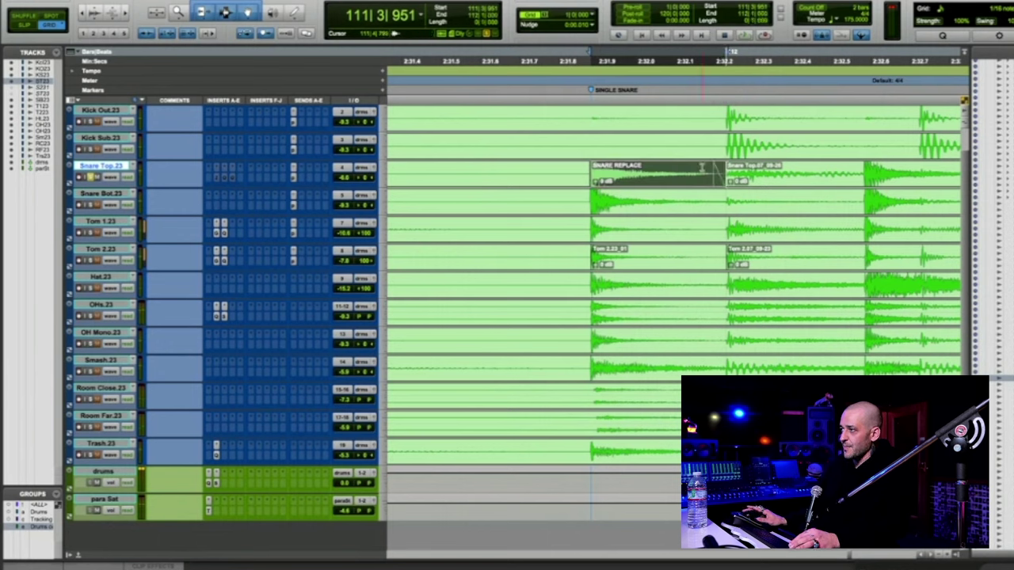
pyautogui.hotkey('alt', 'shift', '3')
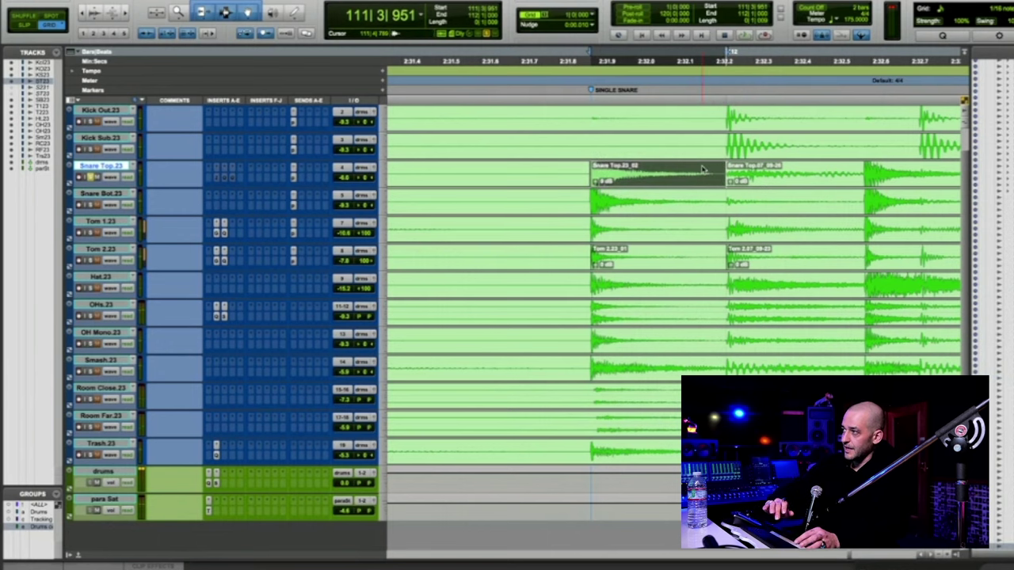
# Export the consolidated snare clip as a 24-bit, 48 kHz interleaved WAV into the Trigger2Library folder in Slate Sessions on Greazy 2024.
pyautogui.rightClick(673, 174)
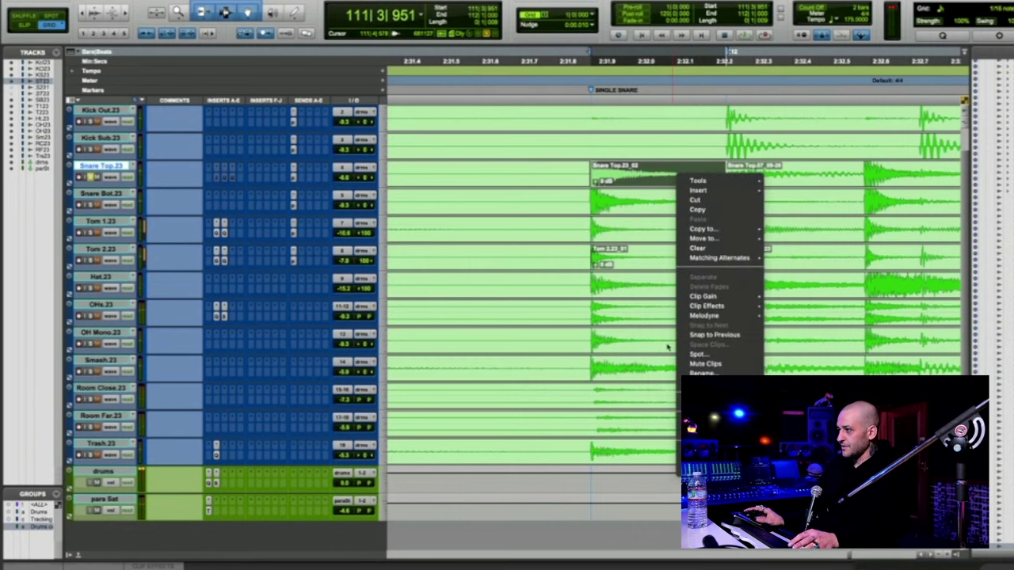
pyautogui.click(605, 186)
pyautogui.press('shift+super+k')
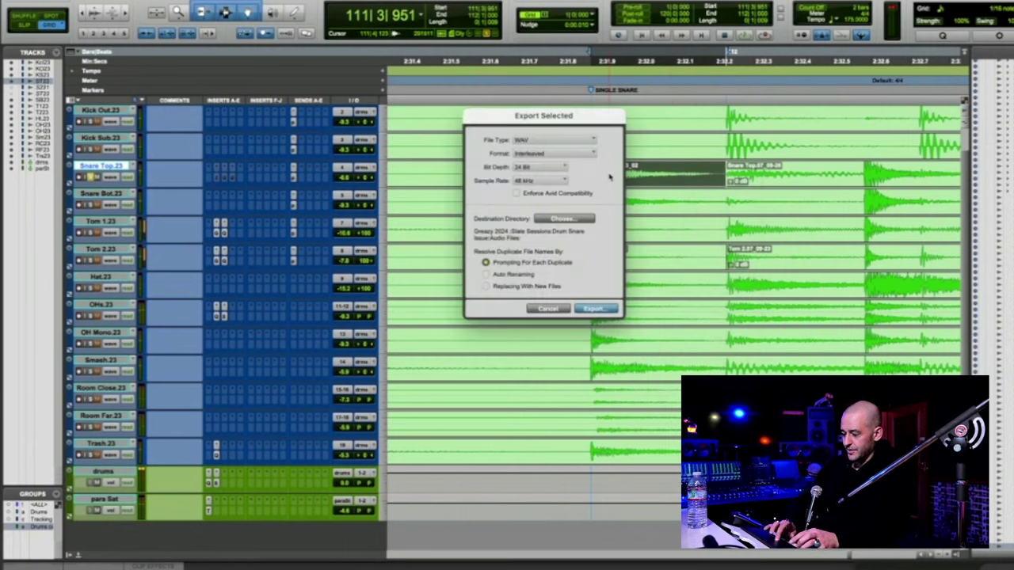
pyautogui.click(545, 218)
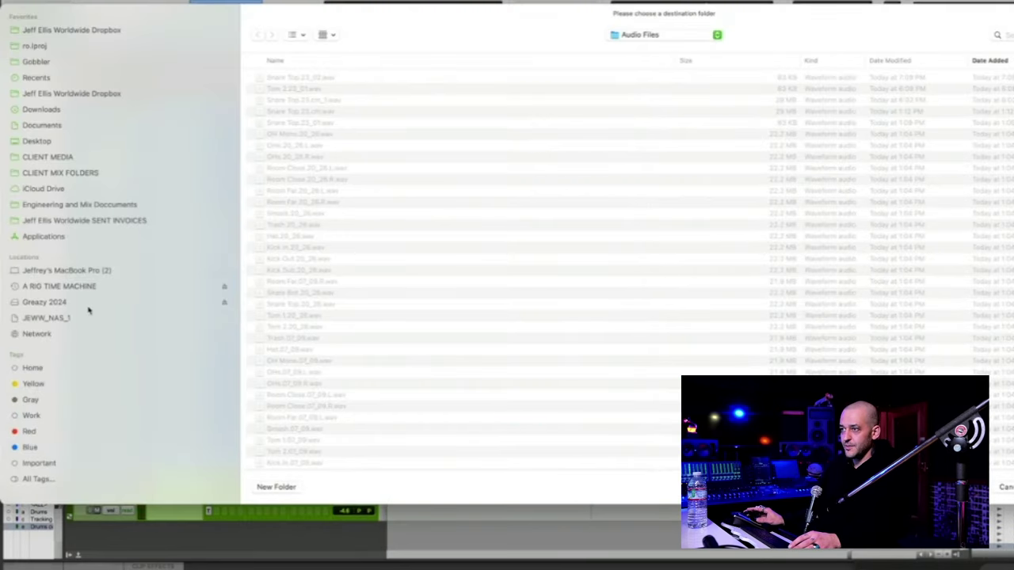
pyautogui.click(48, 302)
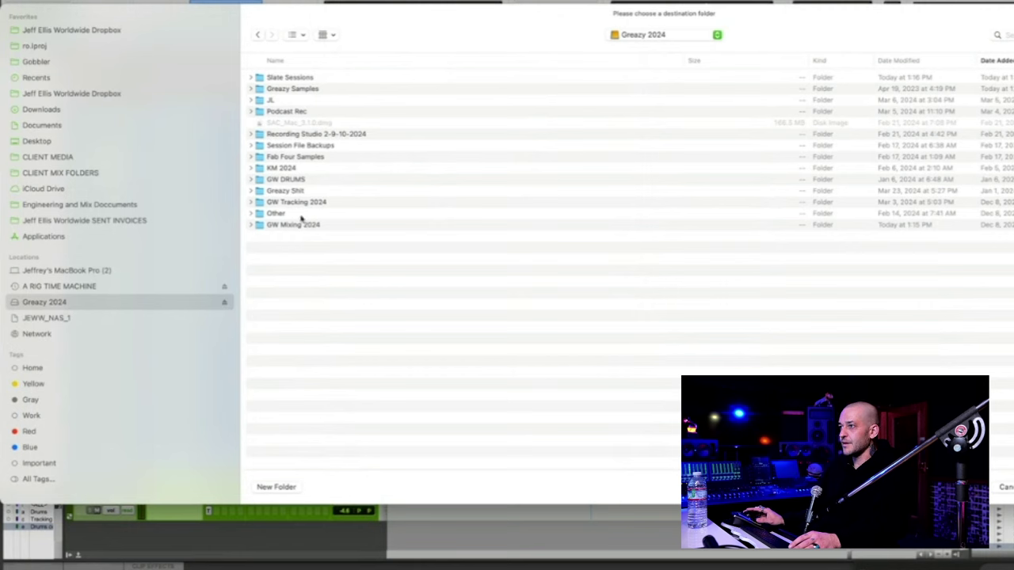
pyautogui.doubleClick(290, 76)
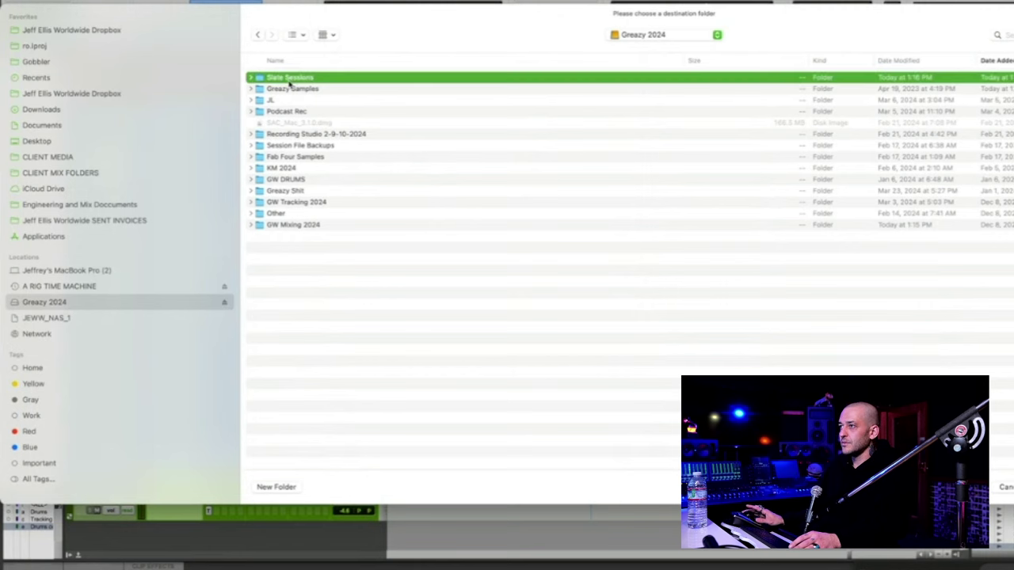
pyautogui.click(283, 77)
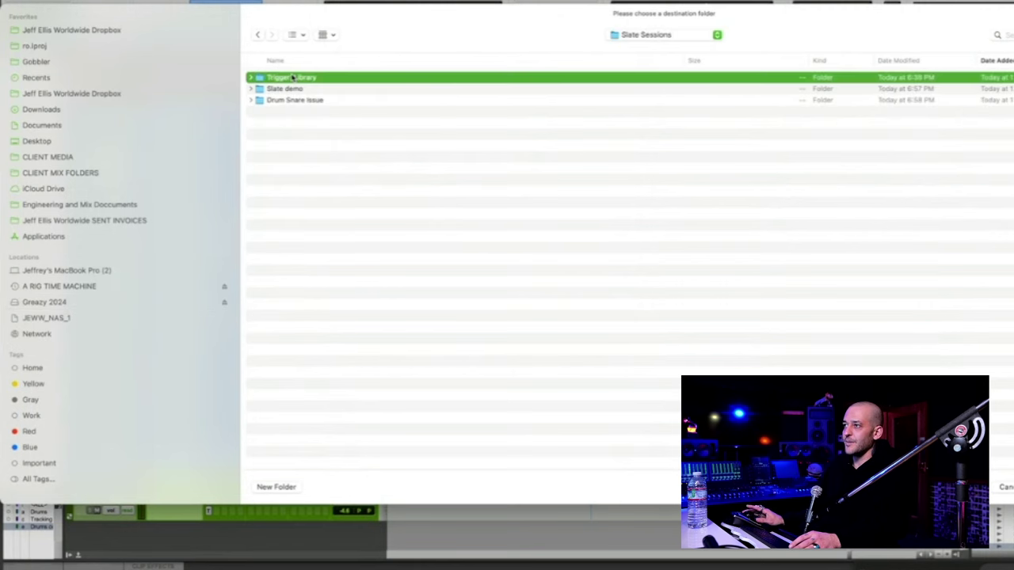
pyautogui.doubleClick(293, 77)
pyautogui.press('Return')
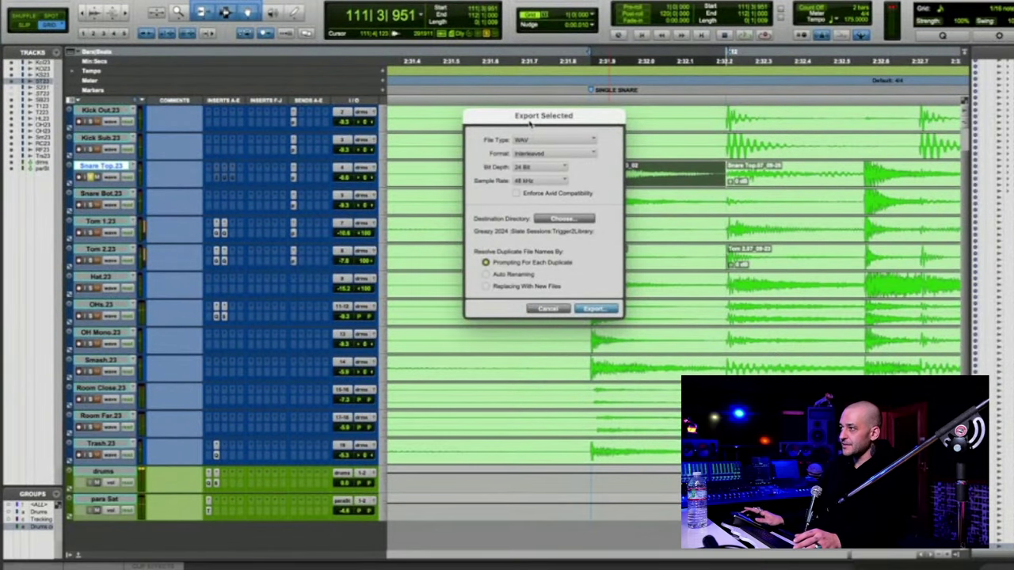
pyautogui.moveTo(531, 122); pyautogui.dragTo(415, 146)
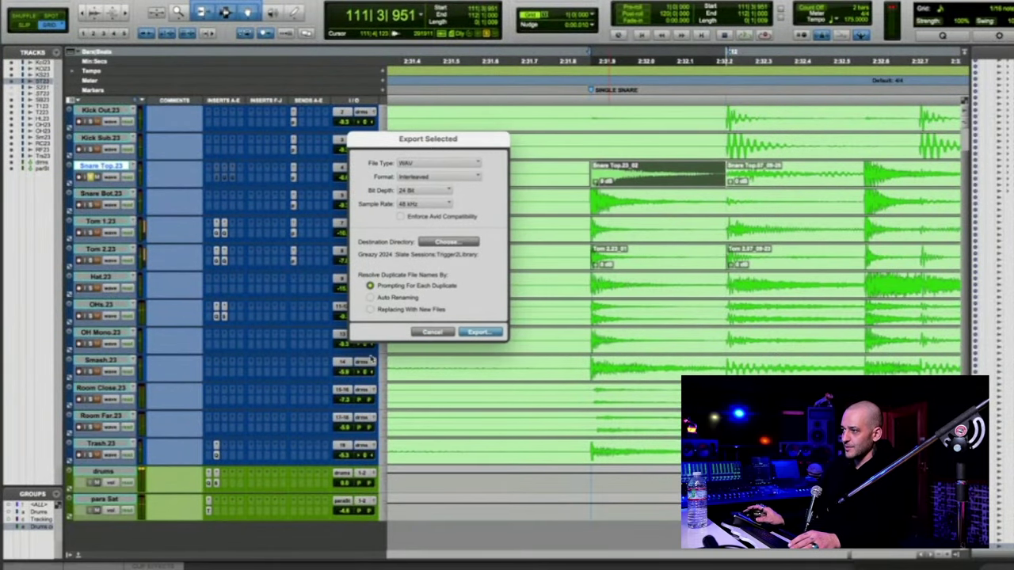
pyautogui.click(478, 332)
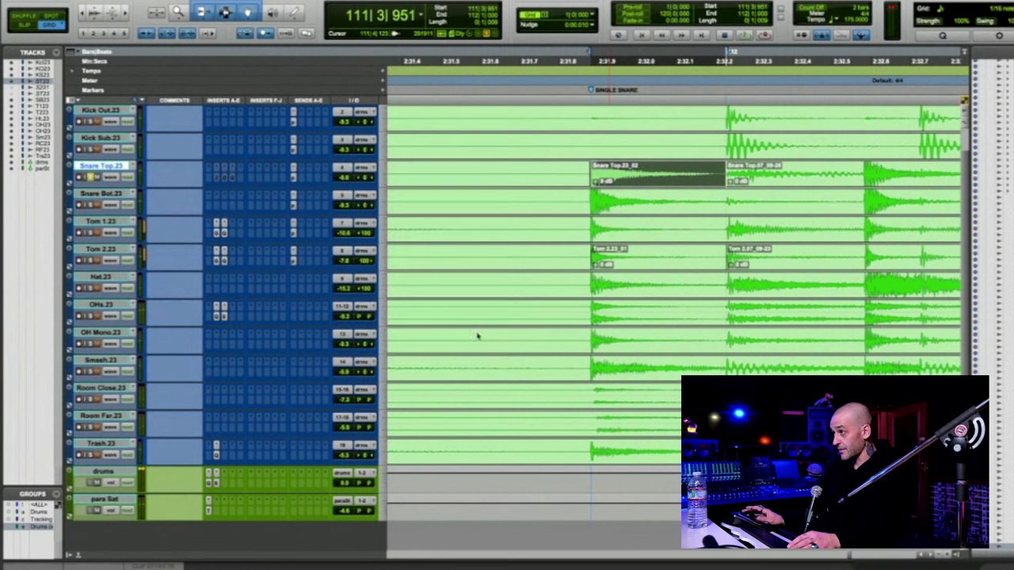
# Return to the beginning of the song and place the edit cursor at bar 6 on the Snare Top track.
pyautogui.press('r')
pyautogui.press('r')
pyautogui.press('r')
pyautogui.press('r')
pyautogui.press('r')
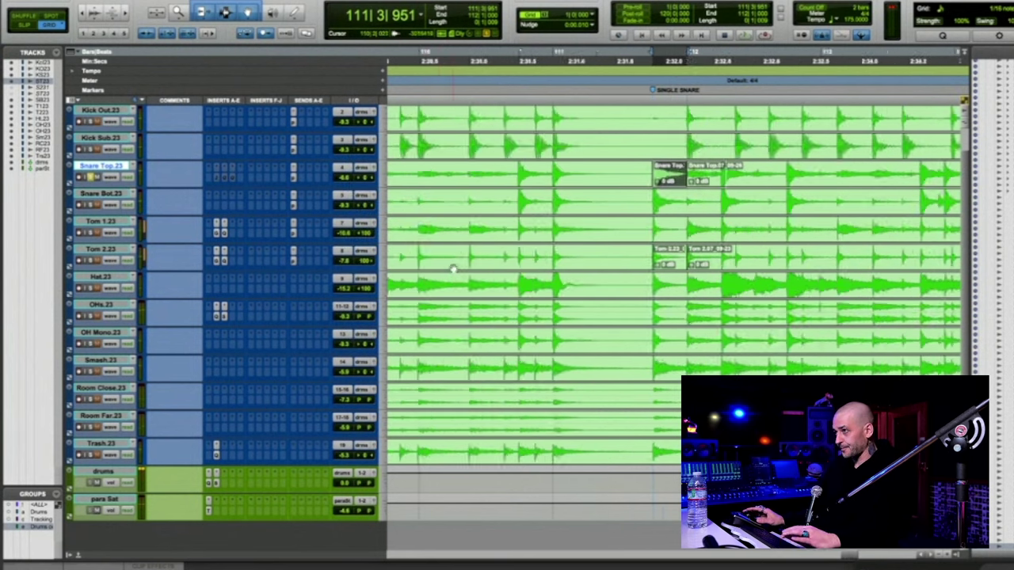
pyautogui.hscroll(-10, 518, 210)
pyautogui.scroll(1, 477, 189)
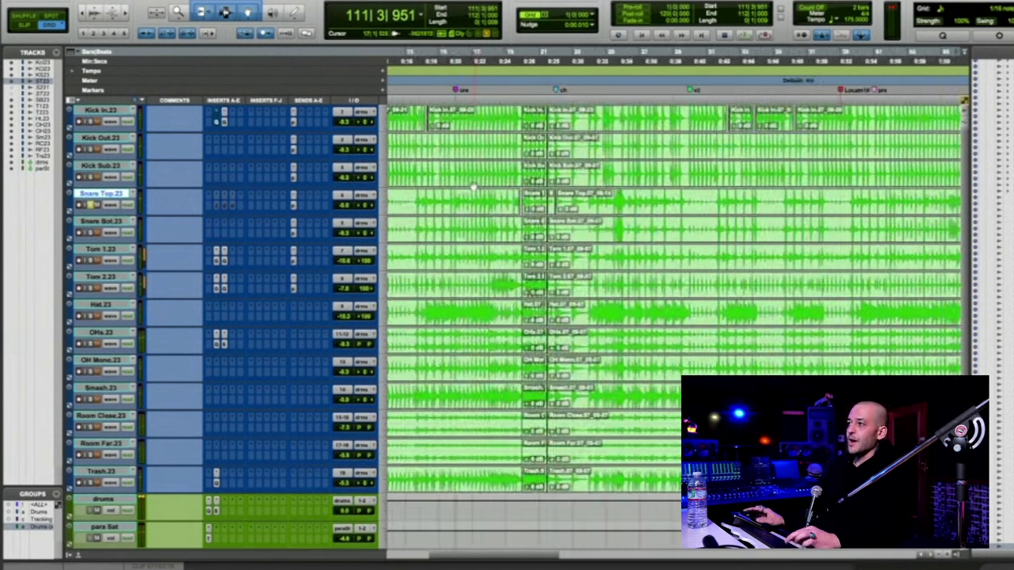
pyautogui.press('r')
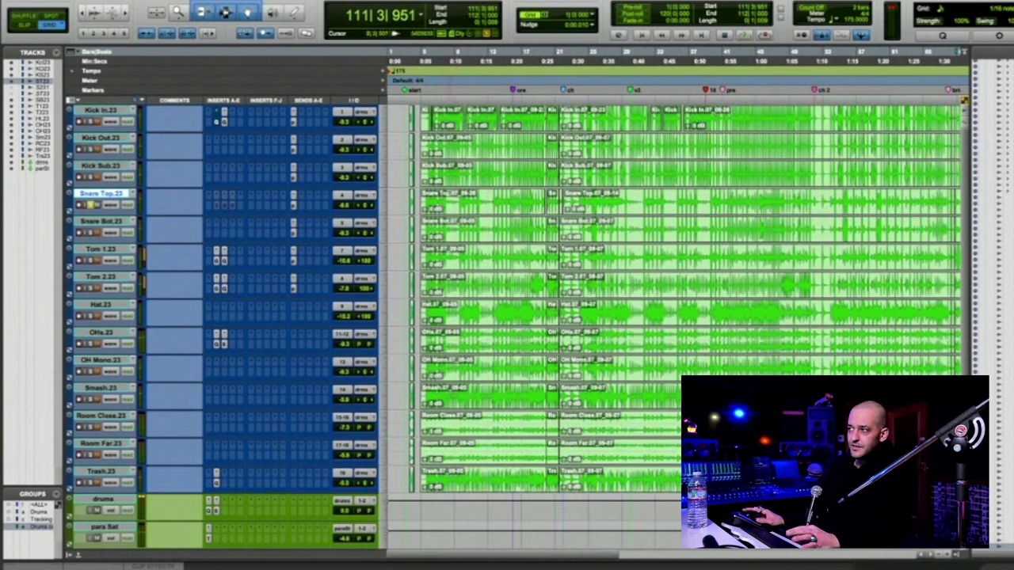
pyautogui.doubleClick(445, 195)
pyautogui.press('t')
pyautogui.press('t')
pyautogui.press('t')
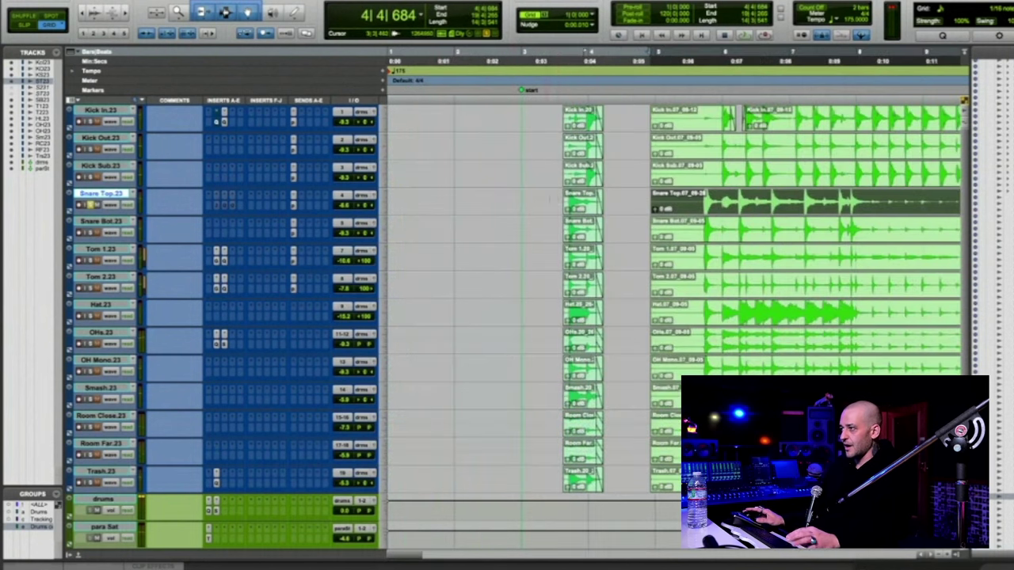
pyautogui.click(671, 196)
pyautogui.scroll(-1, 670, 195)
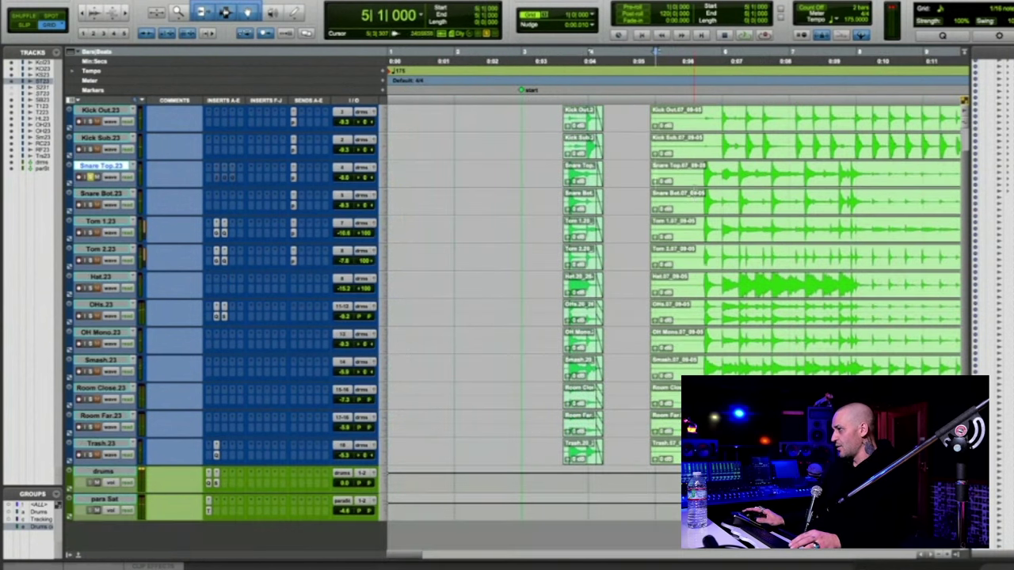
pyautogui.click(696, 180)
pyautogui.click(695, 181)
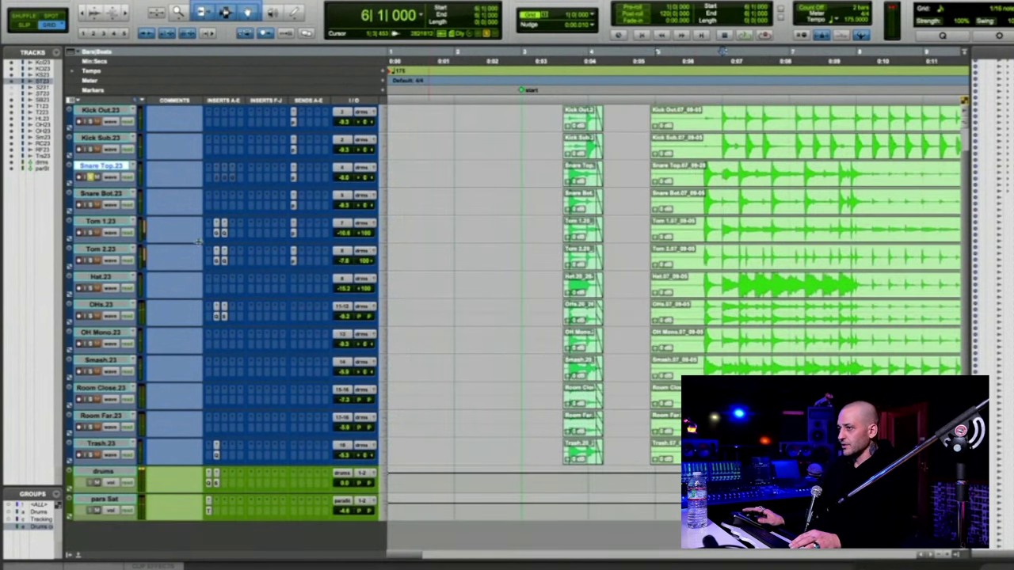
# Open Trigger 2 on the Snare Top track, audition Snare Top.23_02.wav and load it into the first sample slot.
pyautogui.click(218, 176)
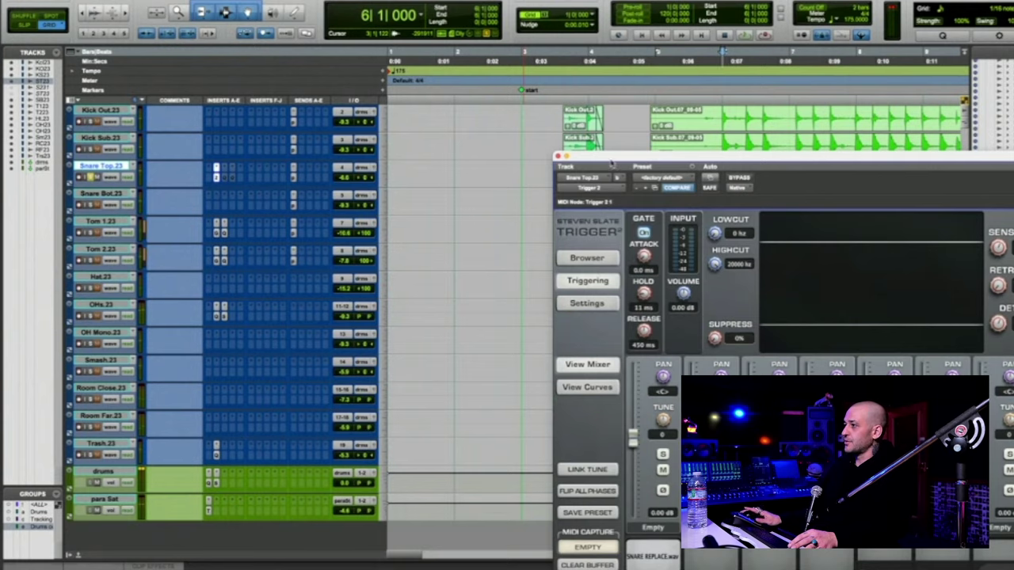
pyautogui.moveTo(613, 163); pyautogui.dragTo(377, 83)
pyautogui.click(377, 175)
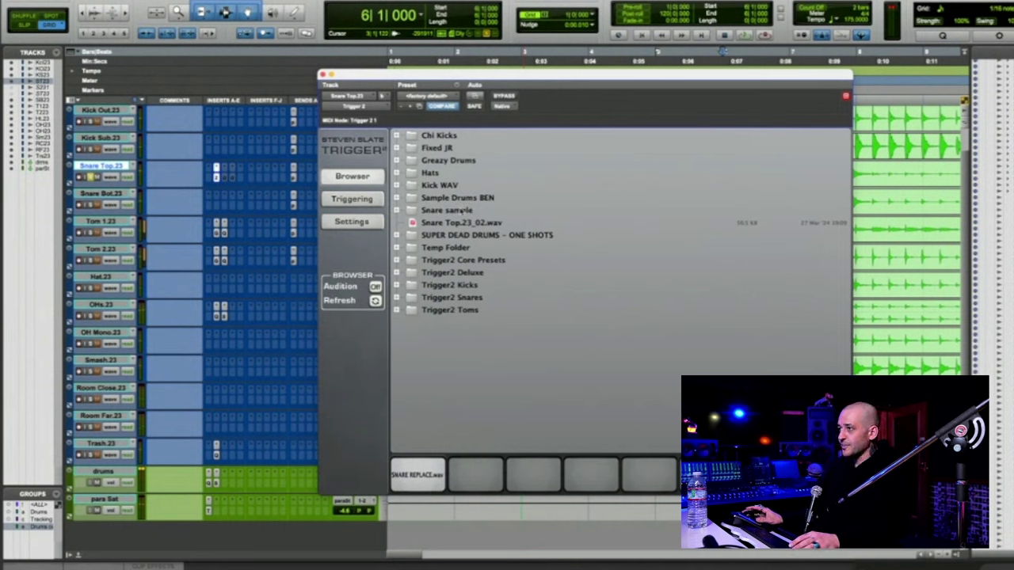
pyautogui.click(463, 224)
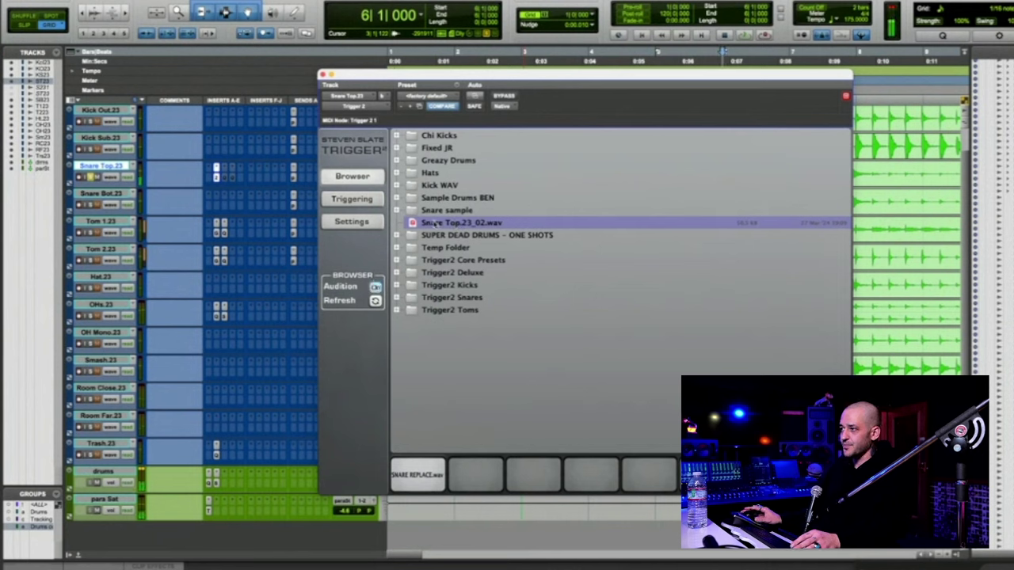
pyautogui.moveTo(434, 225); pyautogui.dragTo(417, 474)
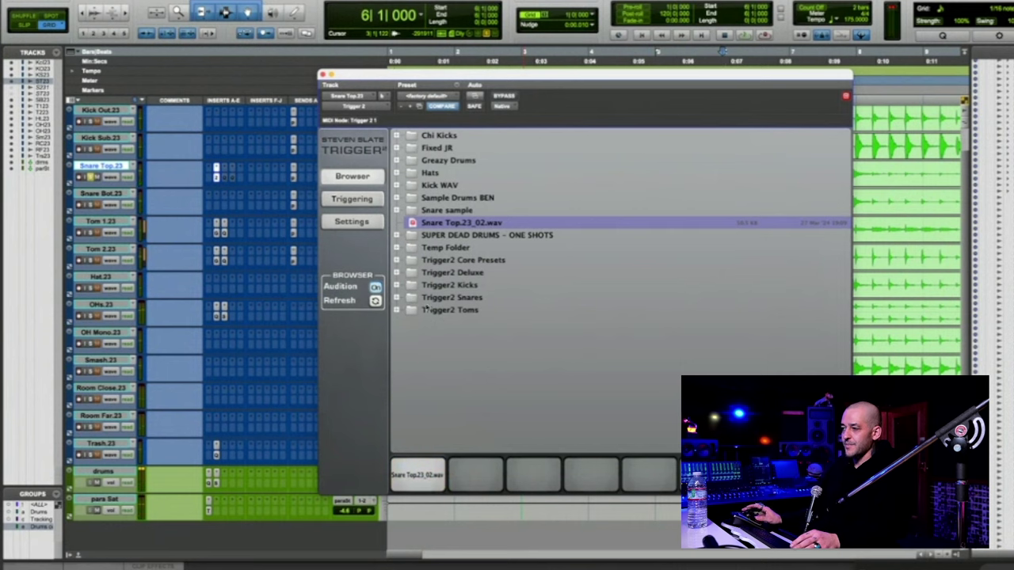
# Show Trigger 2's triggering page and audition the soloed Snare Top track from bar 6.
pyautogui.click(352, 199)
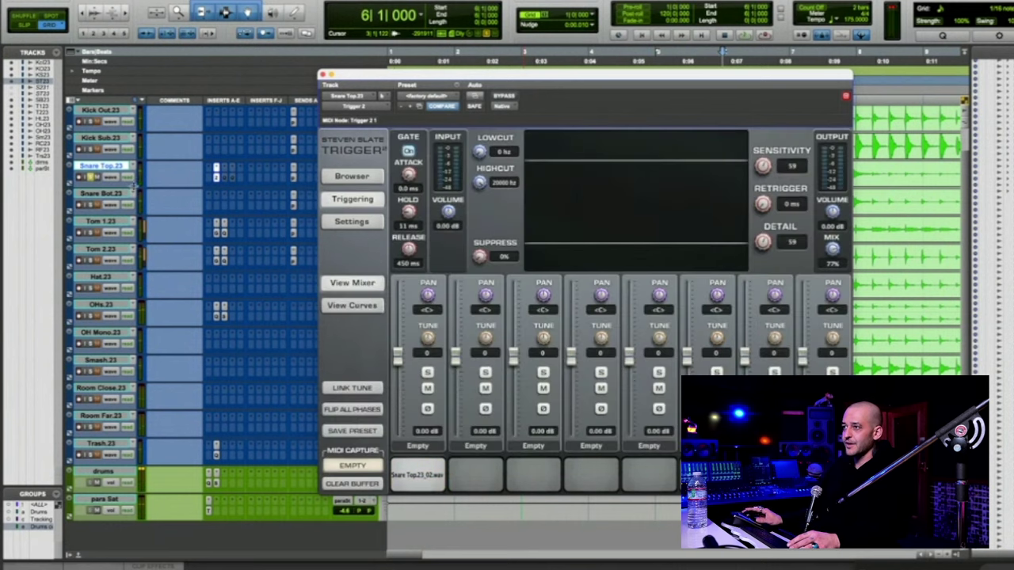
pyautogui.press('space')
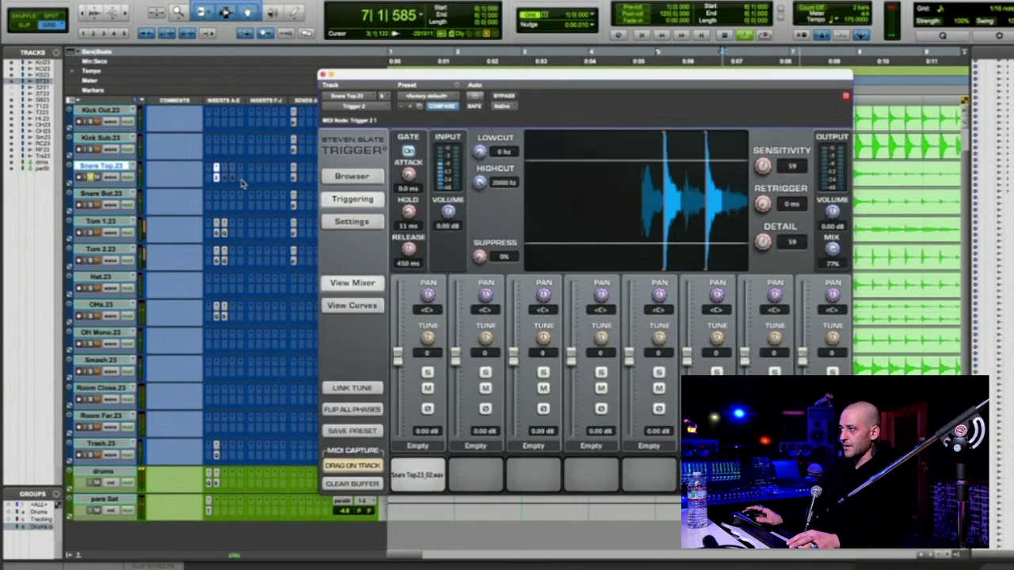
pyautogui.press('space')
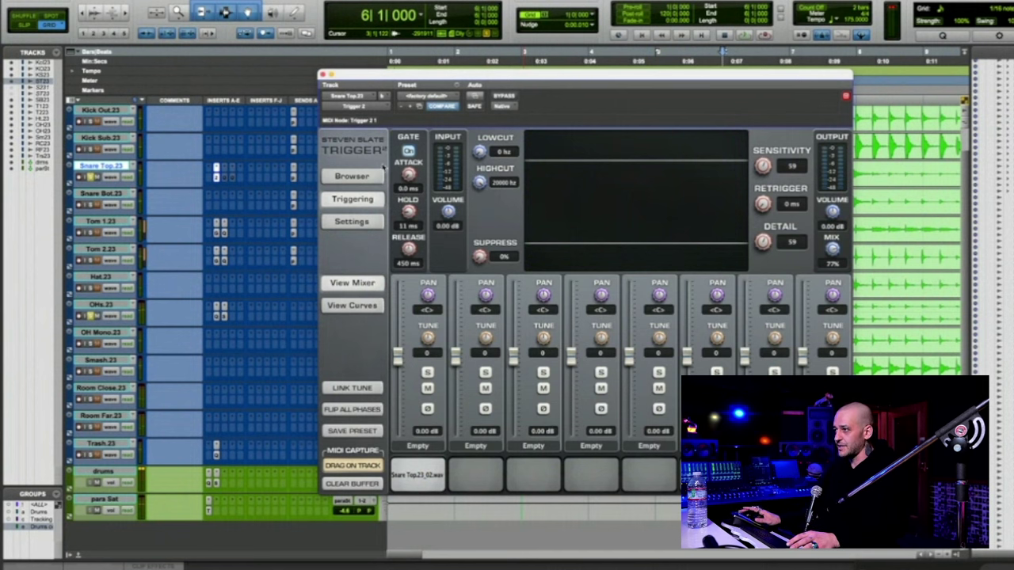
# Audition the triggered snare soloed together with the OHs track from bar 6.
pyautogui.moveTo(366, 75)
pyautogui.mouseDown()
pyautogui.moveTo(364, 143)
pyautogui.moveTo(290, 63)
pyautogui.mouseUp()
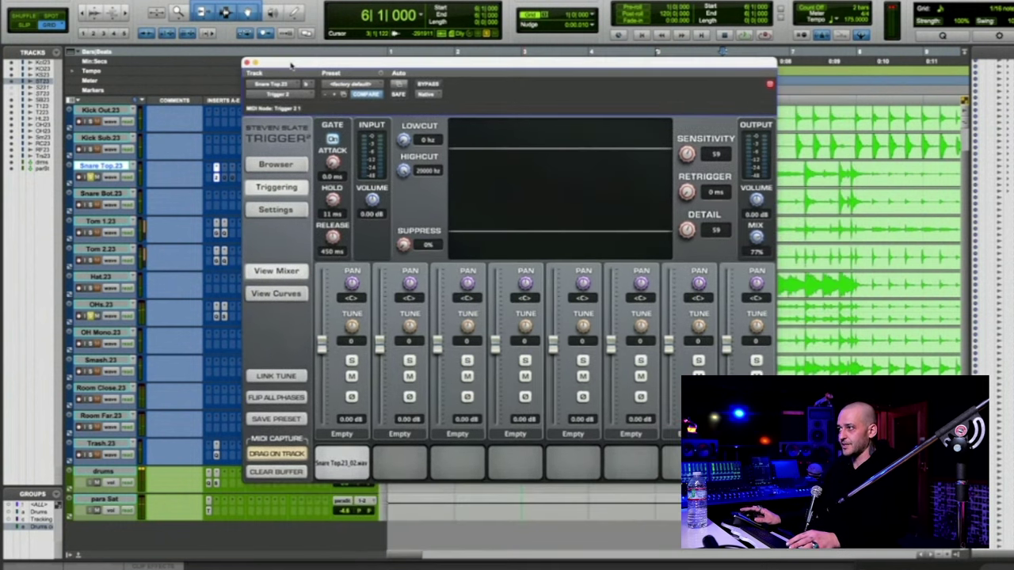
pyautogui.press('space')
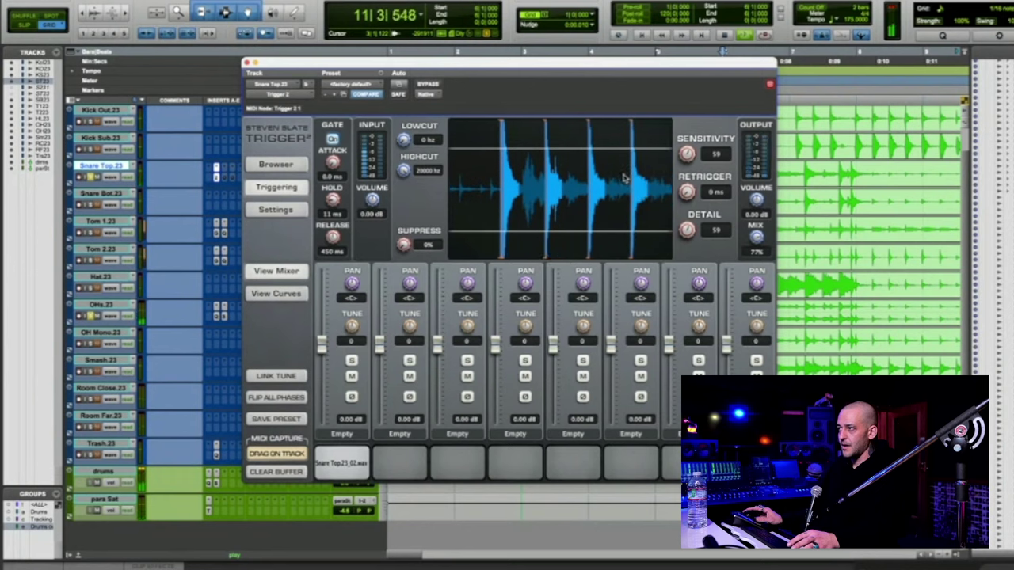
pyautogui.press('space')
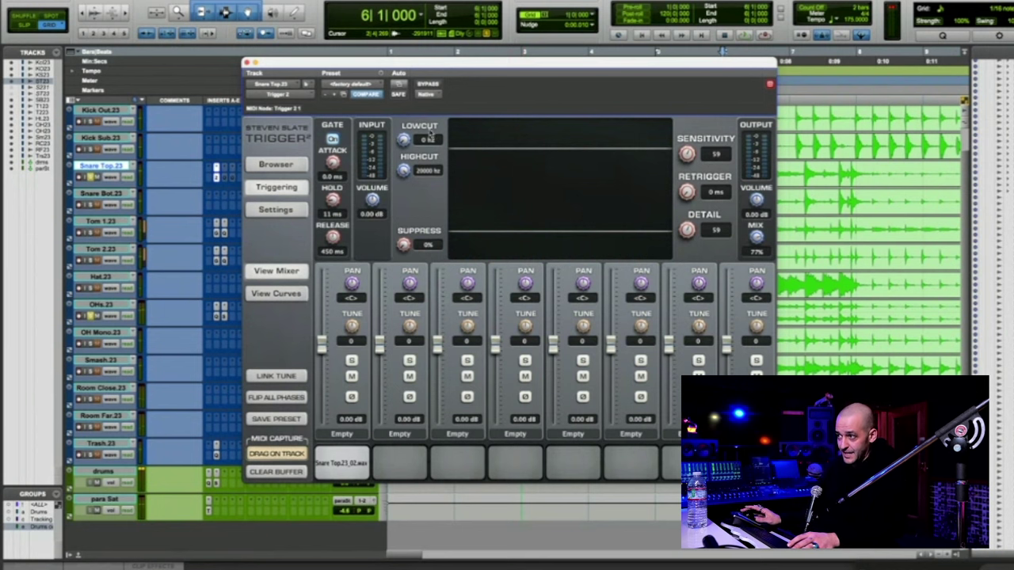
# Play the full, unsoloed drum mix with the triggered snare from bar 3 while monitoring the Trigger 2 waveform.
pyautogui.moveTo(265, 66); pyautogui.dragTo(295, 262)
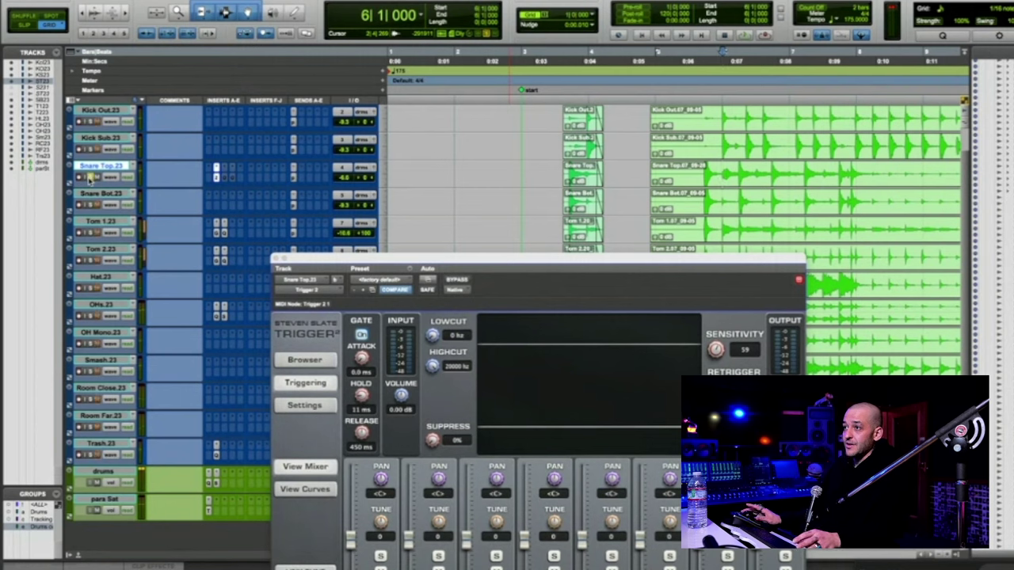
pyautogui.click(547, 166)
pyautogui.press('space')
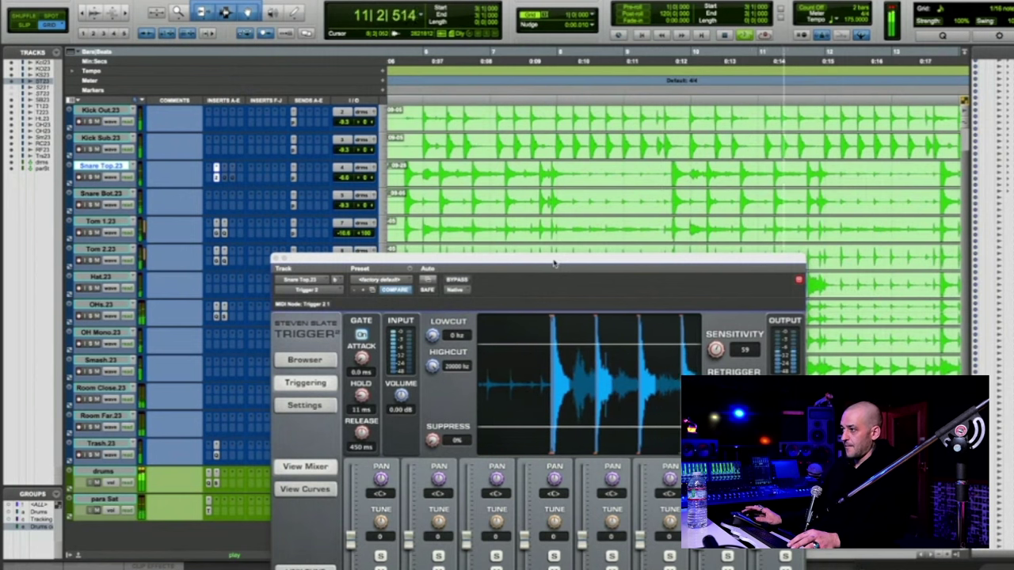
pyautogui.press('space')
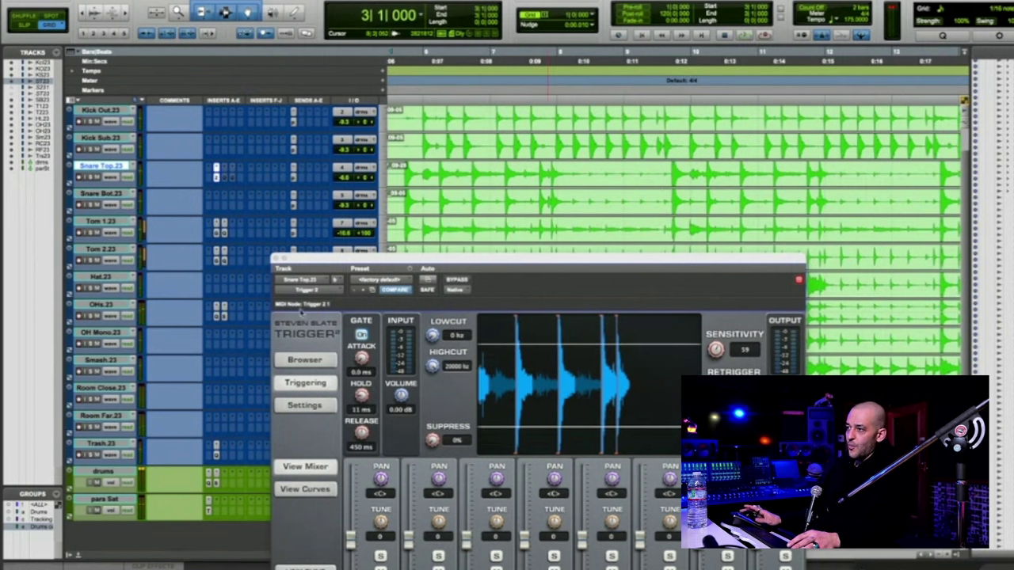
# Review Trigger 2's settings and its sample envelope and velocity curves, and close the plug-in window.
pyautogui.moveTo(306, 263); pyautogui.dragTo(271, 128)
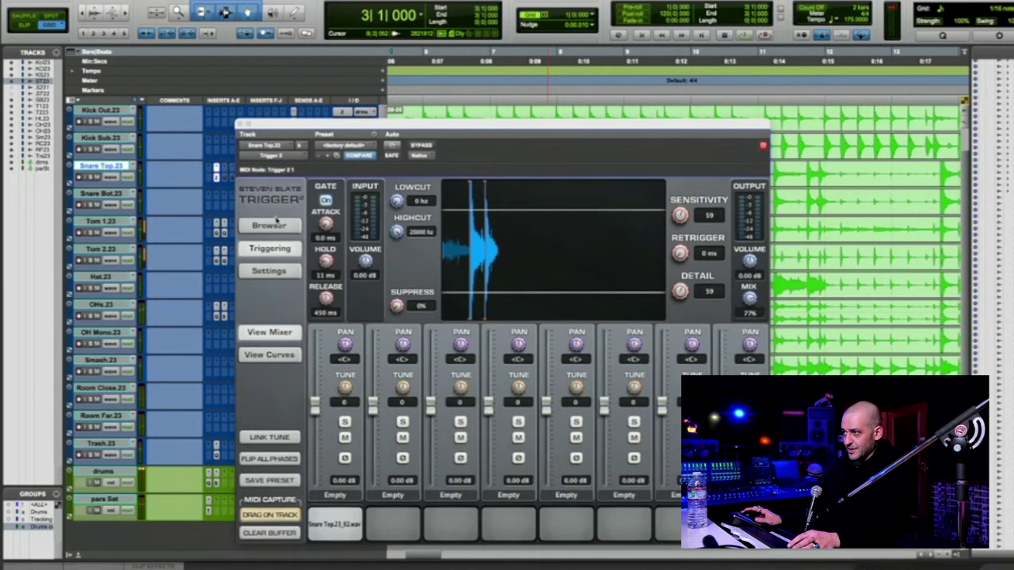
pyautogui.click(272, 275)
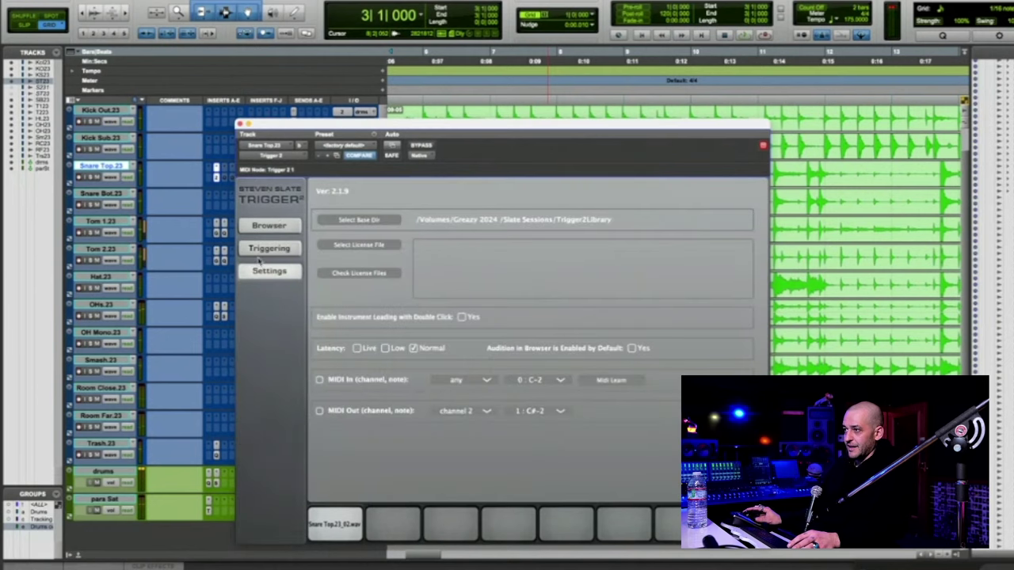
pyautogui.click(261, 251)
pyautogui.click(268, 356)
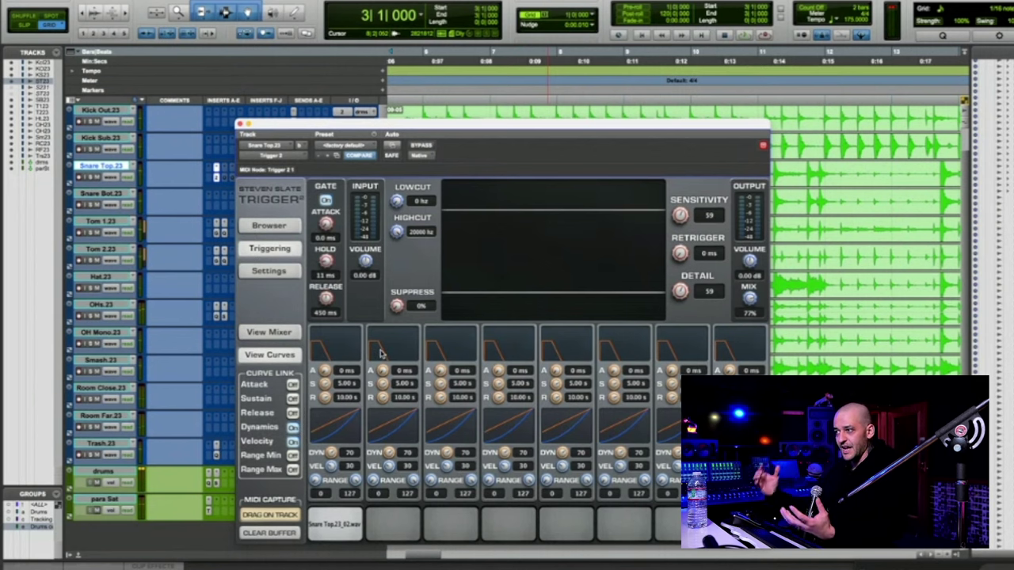
pyautogui.click(241, 125)
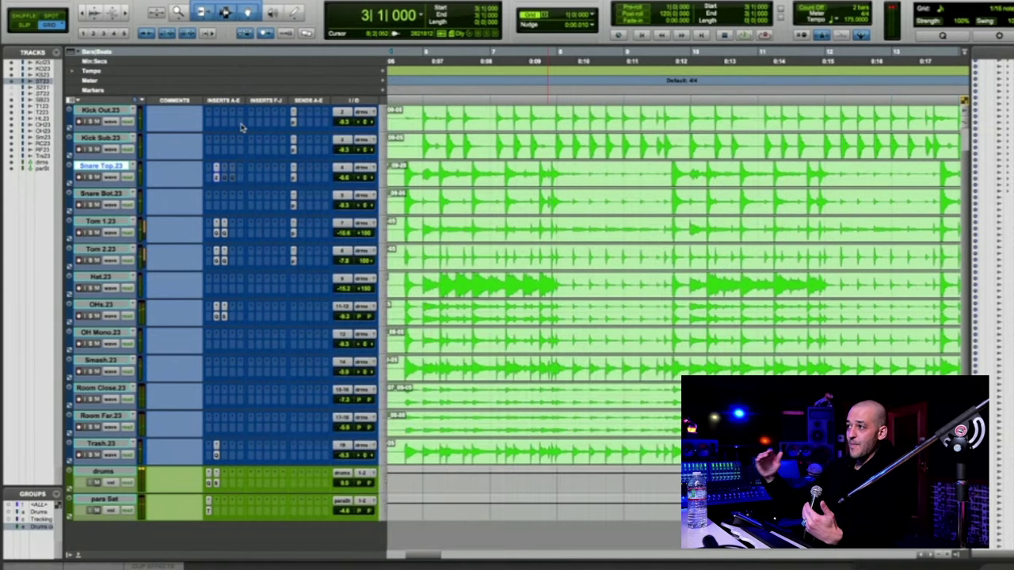
# Commit the Snare Top track offline to a new track after it, consolidating clips and copying sends and group assignments.
pyautogui.rightClick(113, 167)
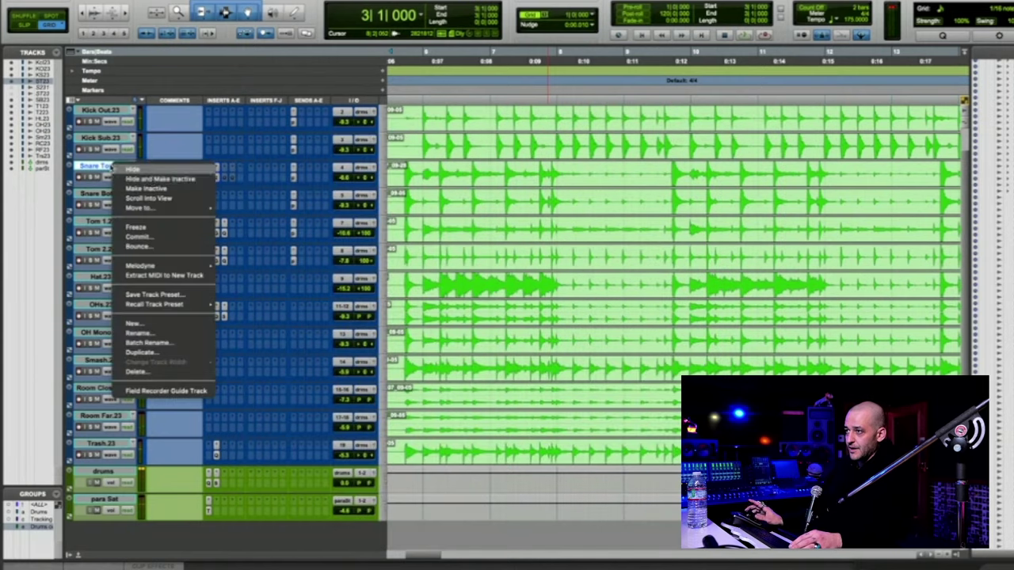
pyautogui.click(163, 236)
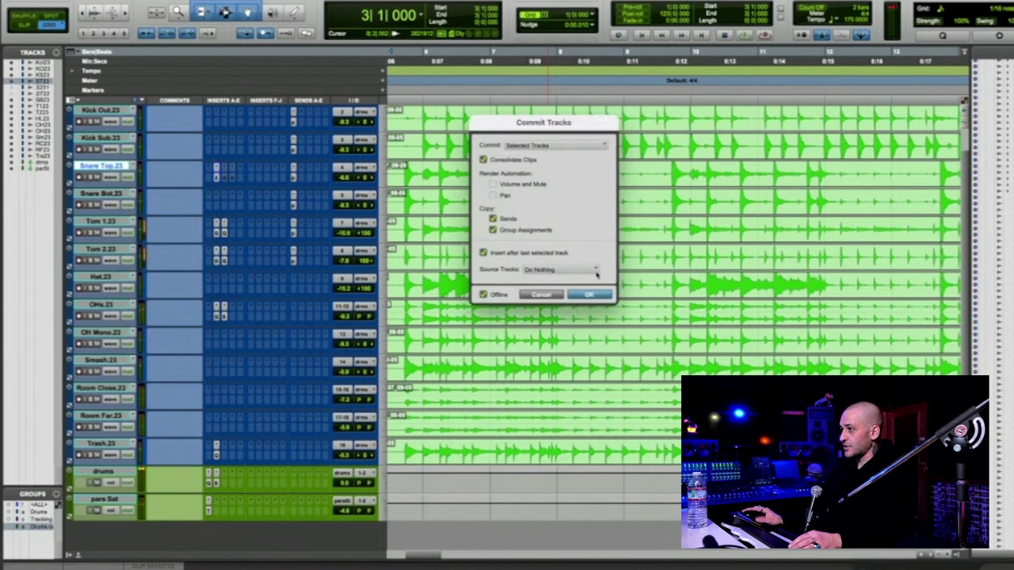
pyautogui.click(598, 295)
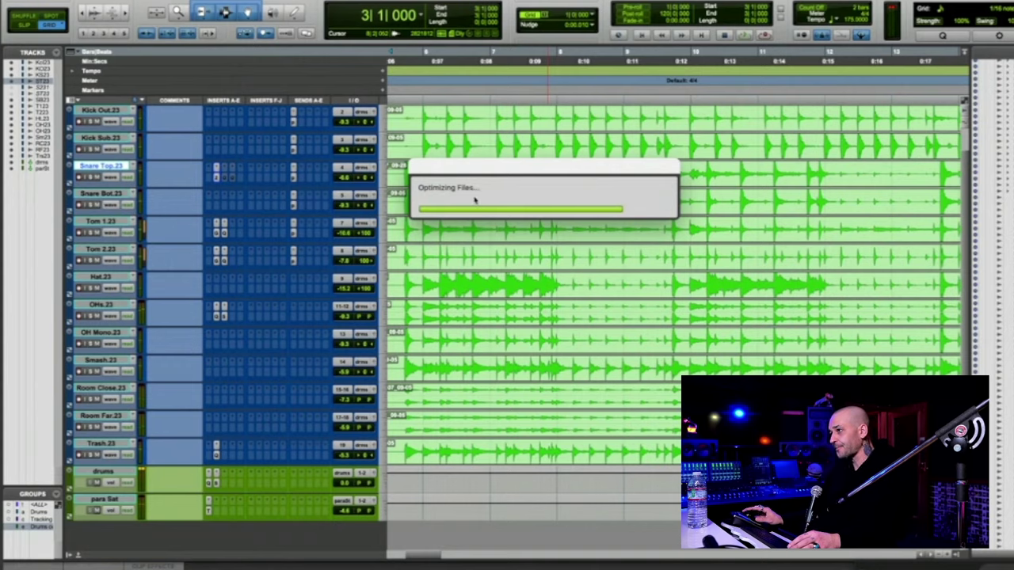
# Zoom in on the committed snare track's double hit just before bar 6 to inspect its onset against Snare Top.
pyautogui.click(414, 175)
pyautogui.press('t')
pyautogui.press('t')
pyautogui.press('t')
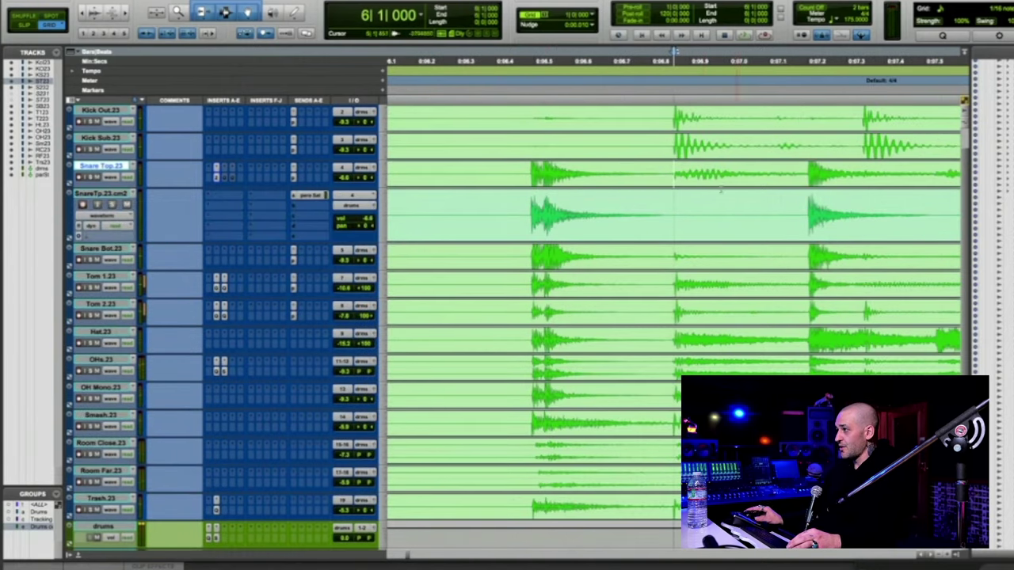
pyautogui.click(537, 209)
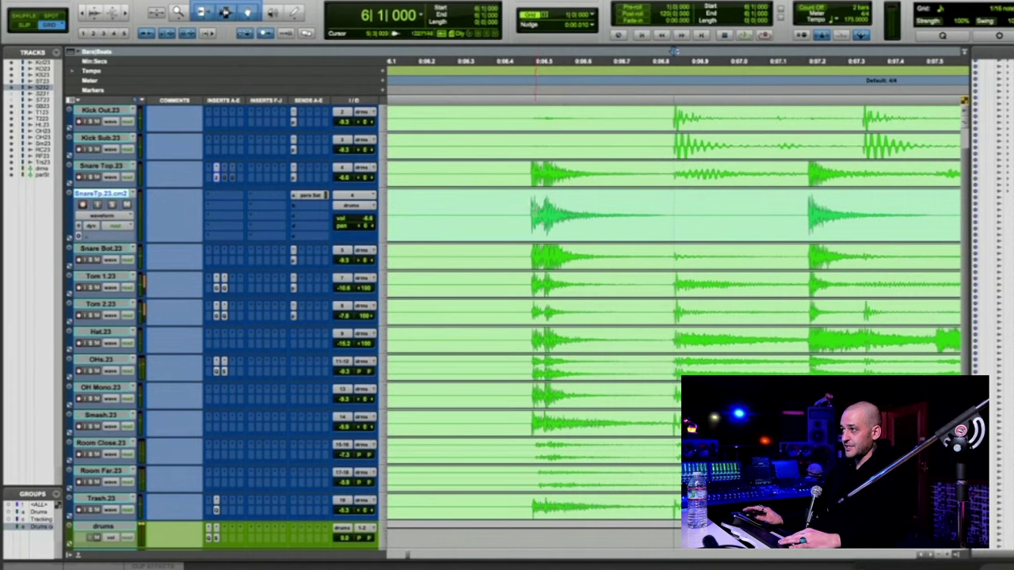
pyautogui.press('super+bracketright')
pyautogui.press('super+bracketright')
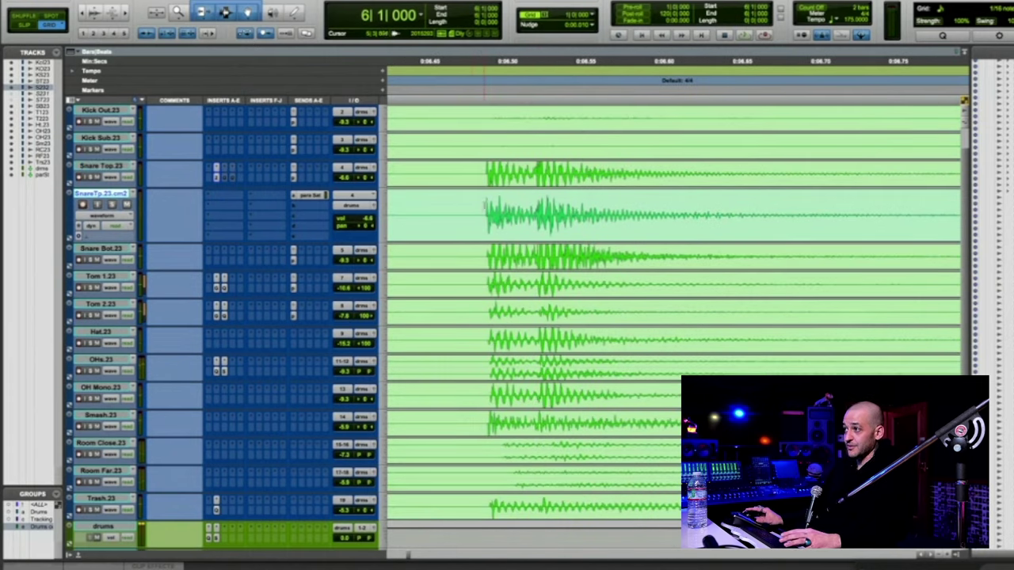
pyautogui.click(484, 208)
pyautogui.press('super+bracketright')
pyautogui.press('super+bracketright')
pyautogui.press('super+bracketright')
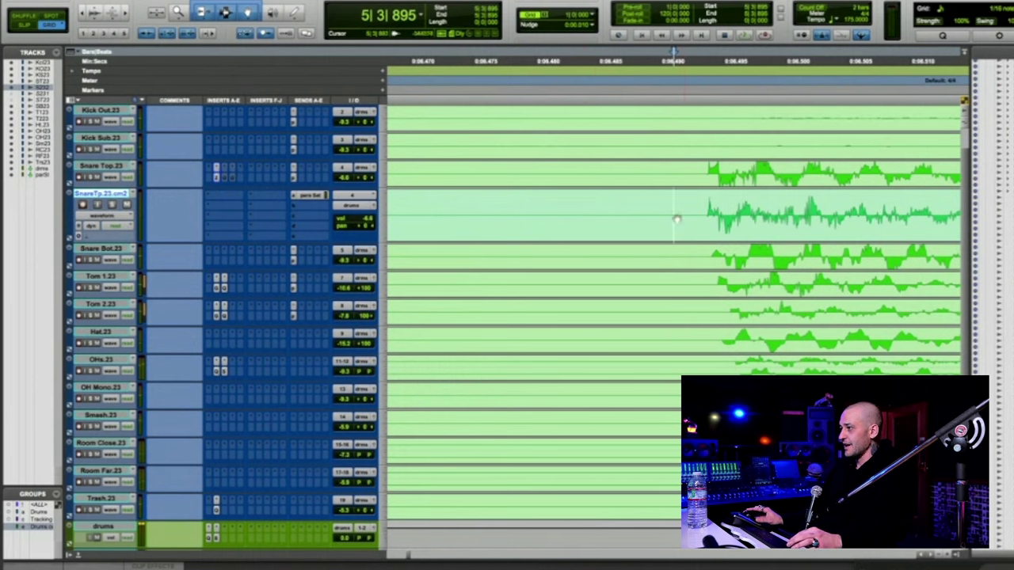
# Follow the committed snare waveform through both strokes of the double hit, comparing its phase with Snare Top.
pyautogui.scroll(1, 676, 219)
pyautogui.hscroll(2, 732, 217)
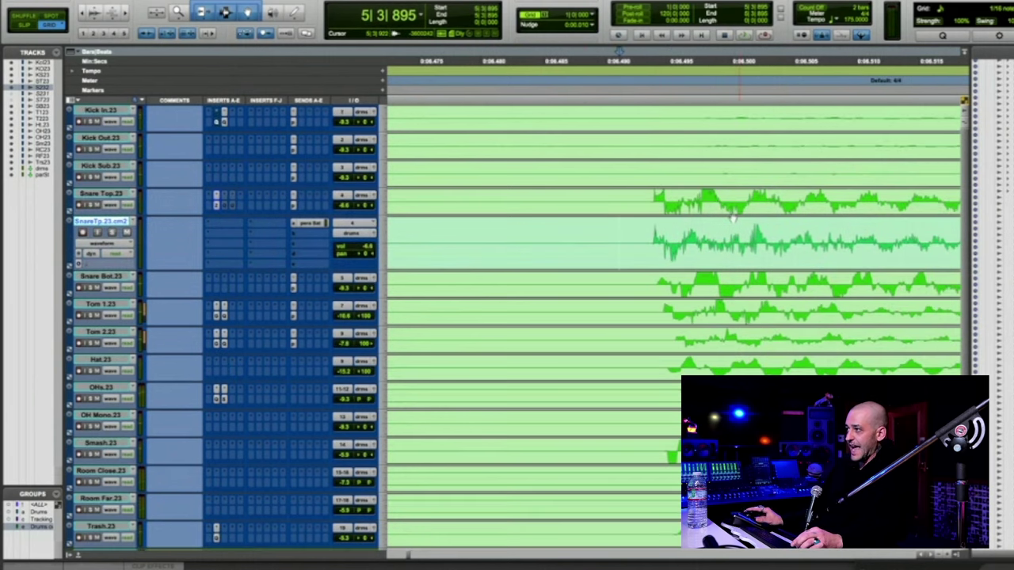
pyautogui.hscroll(4, 733, 217)
pyautogui.hscroll(4, 689, 220)
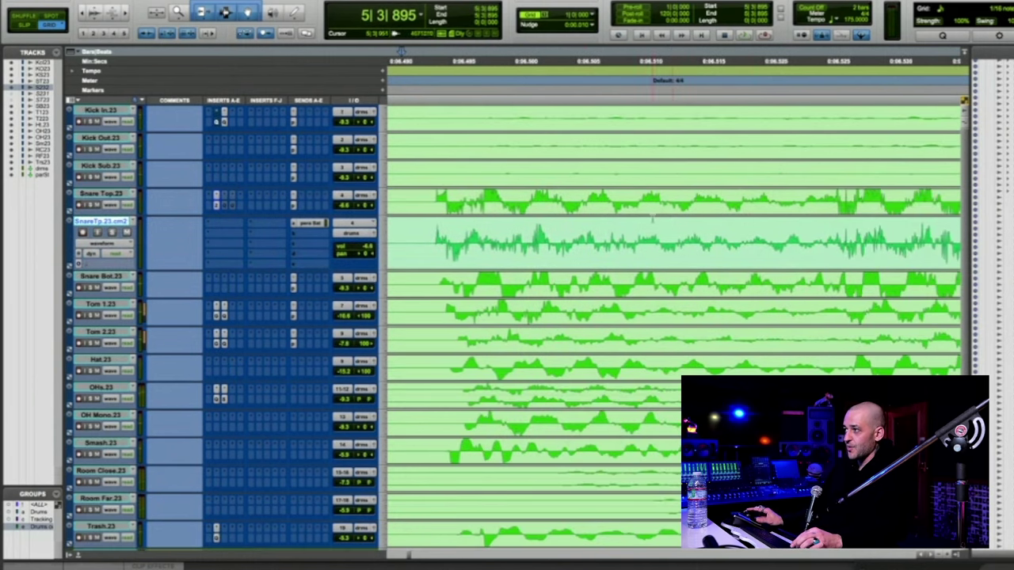
pyautogui.hscroll(6, 652, 217)
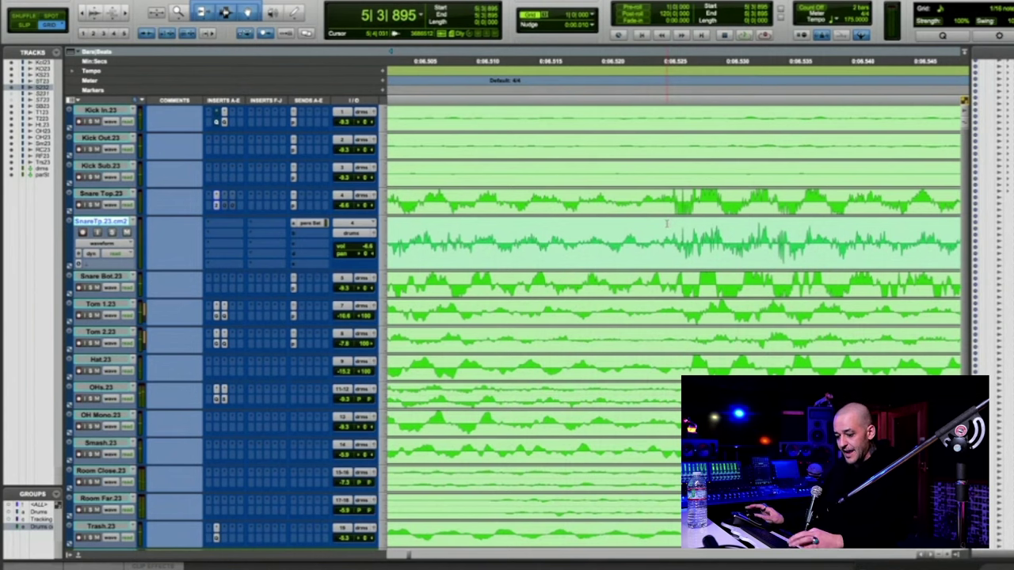
# Compare the onset of the committed snare's first hit after bar 6 with the Snare Top waveform at close zoom.
pyautogui.press('r')
pyautogui.press('r')
pyautogui.press('r')
pyautogui.press('r')
pyautogui.press('r')
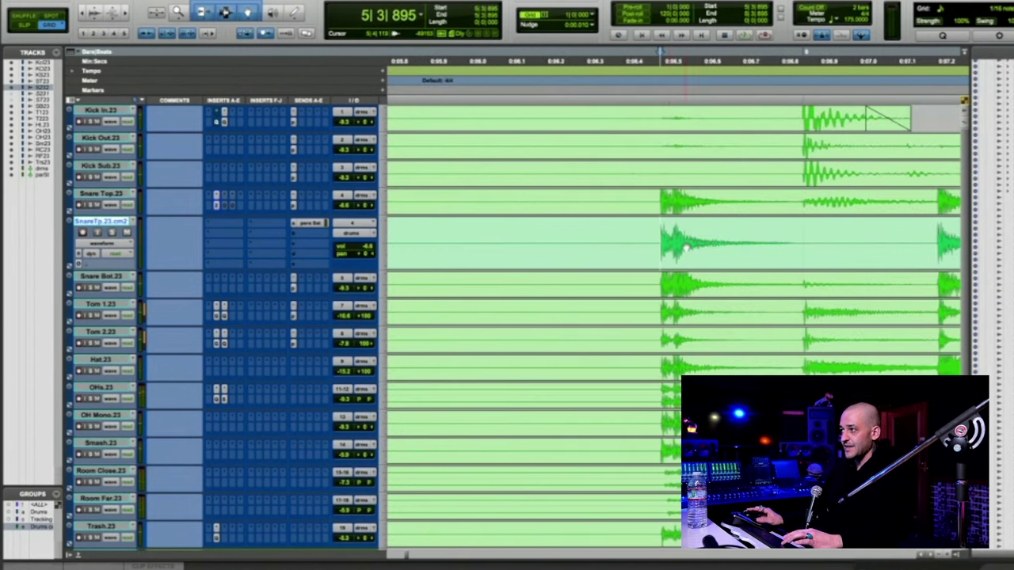
pyautogui.hscroll(4, 670, 248)
pyautogui.click(811, 232)
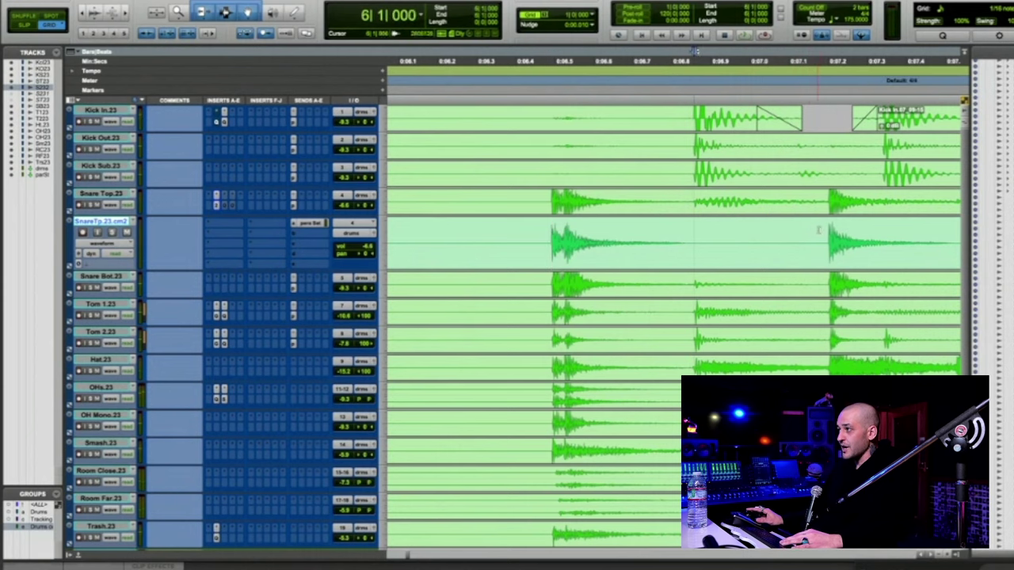
pyautogui.click(828, 230)
pyautogui.scroll(5, 792, 241)
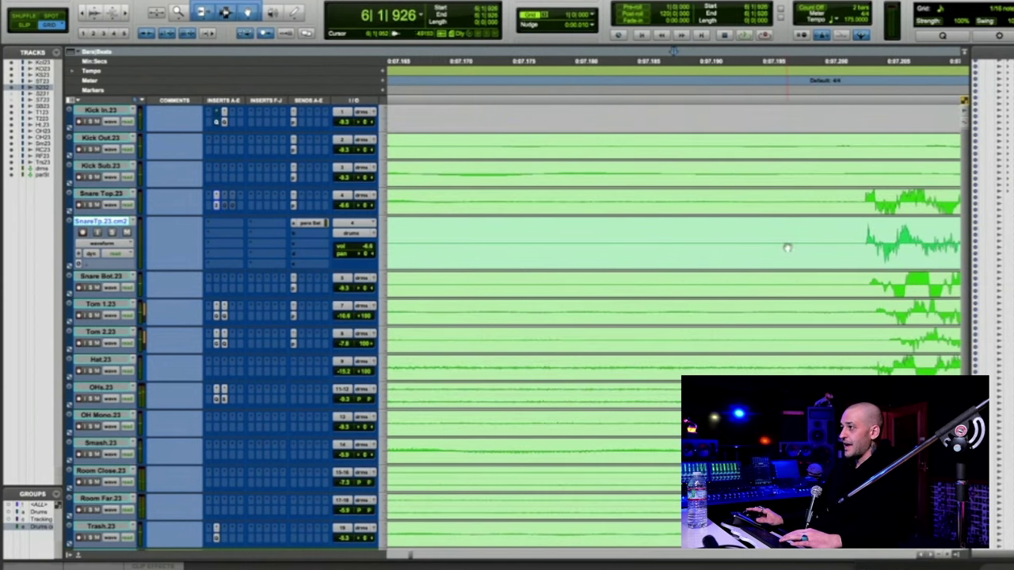
pyautogui.hscroll(4, 788, 247)
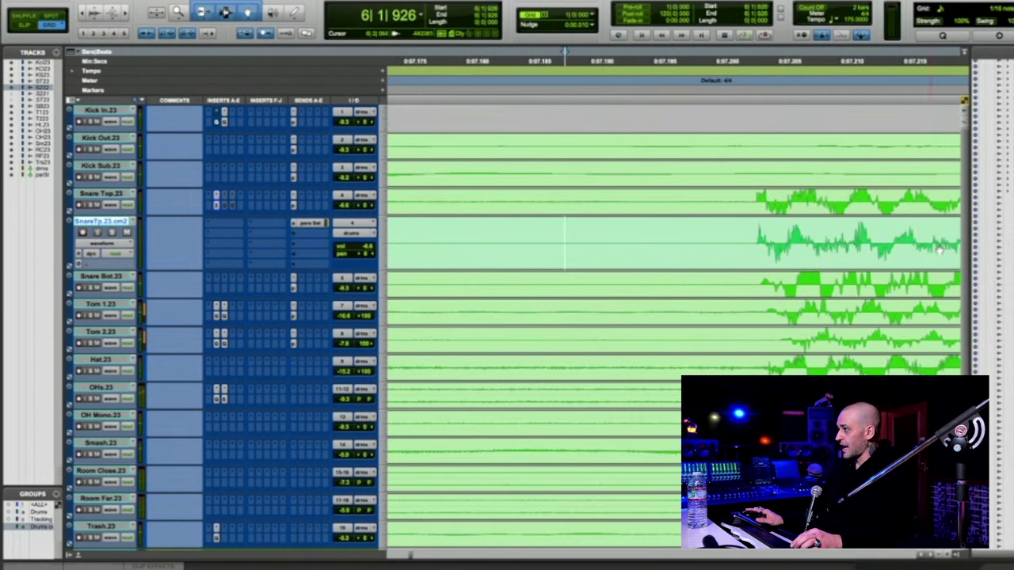
pyautogui.scroll(-2, 911, 249)
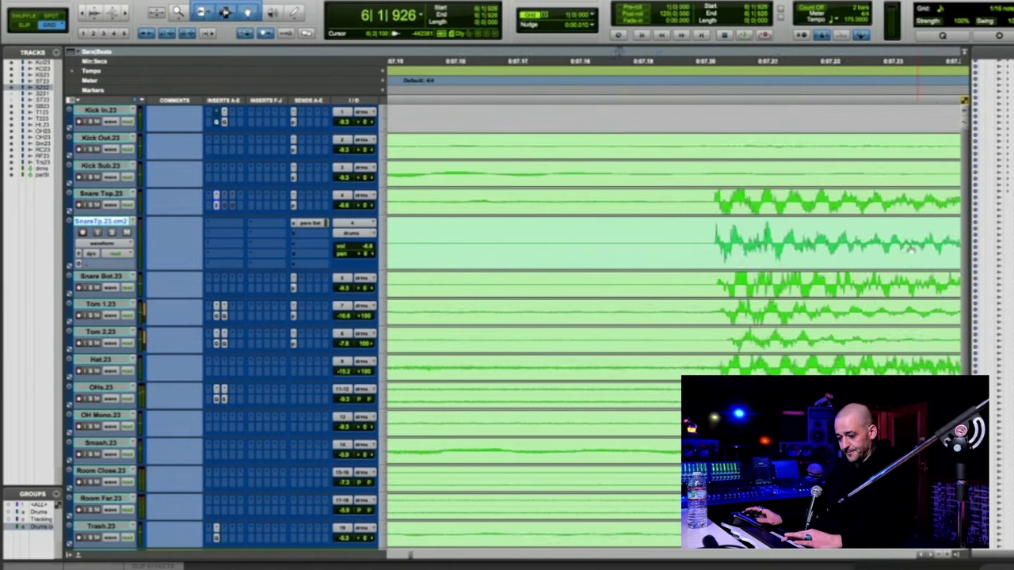
# Compare the Snare Top and committed snare waveforms around bars 15 to 18, enlarging the Snare Top track's height.
pyautogui.scroll(-10, 911, 249)
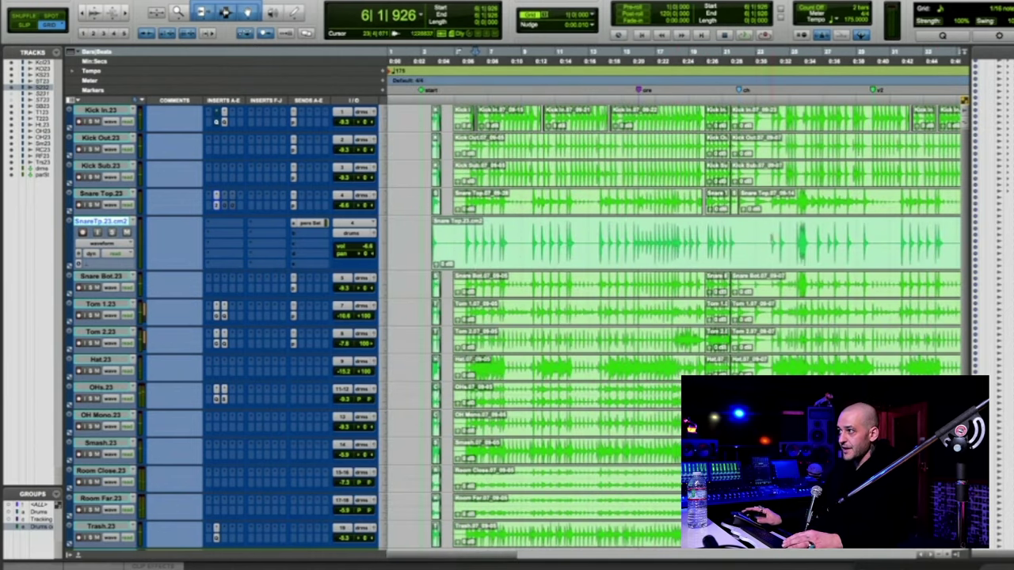
pyautogui.click(775, 234)
pyautogui.click(694, 235)
pyautogui.click(646, 235)
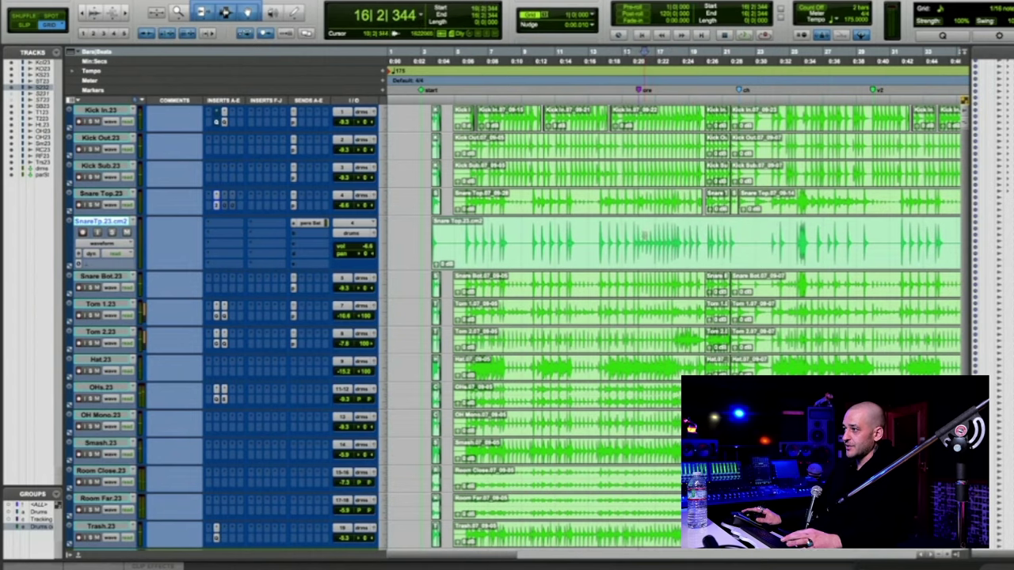
pyautogui.press('t')
pyautogui.press('t')
pyautogui.press('t')
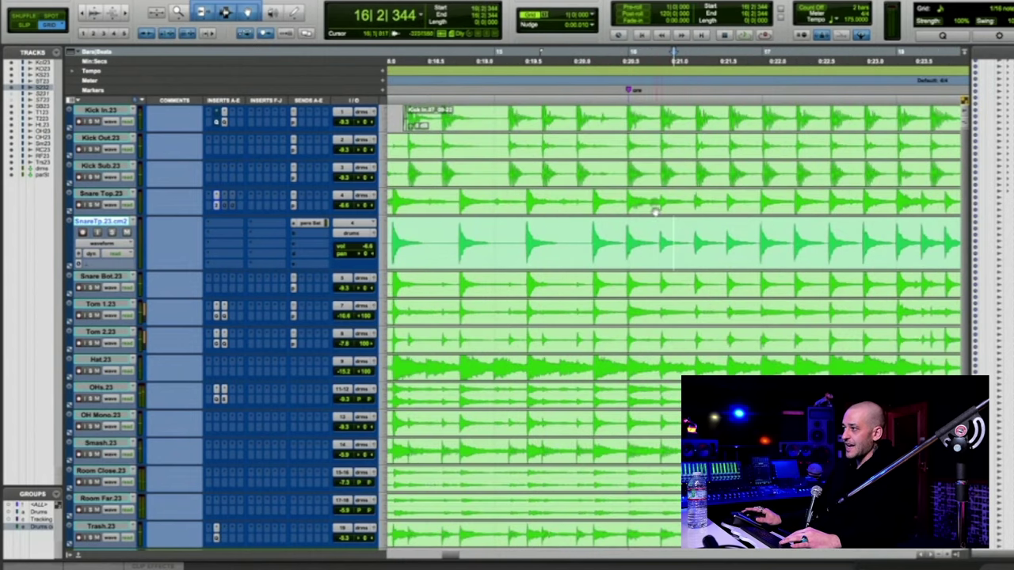
pyautogui.click(772, 200)
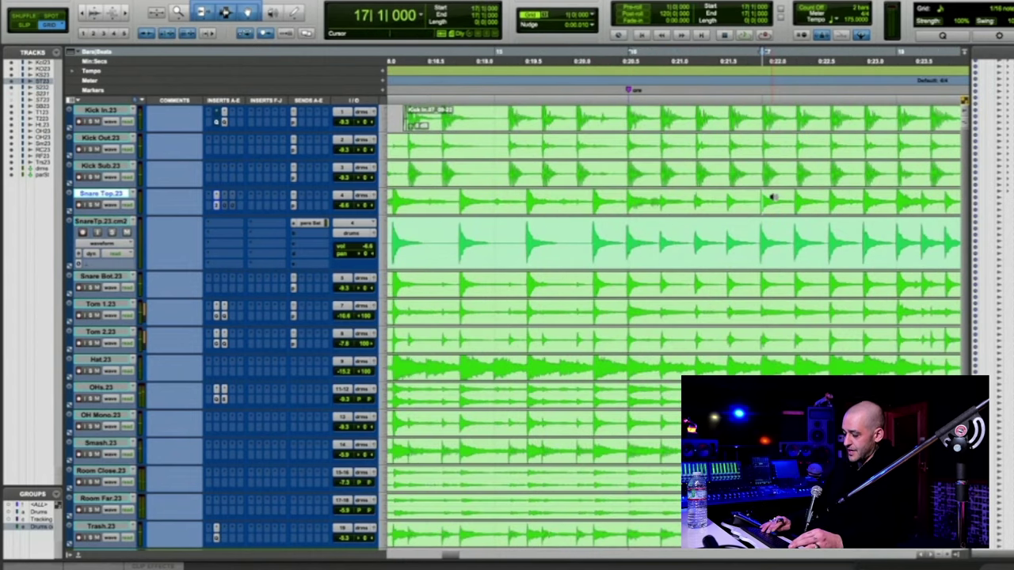
pyautogui.hotkey('ctrl', 'Up')
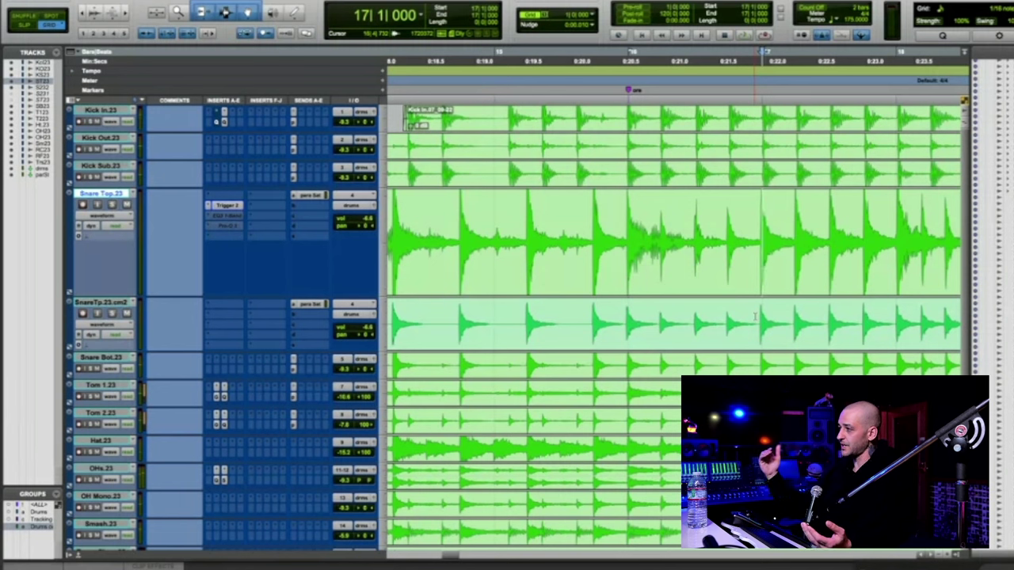
# Review the committed snare clip across the whole song alongside the original Snare Top clips.
pyautogui.scroll(-1, 755, 317)
pyautogui.press('r')
pyautogui.press('r')
pyautogui.press('r')
pyautogui.press('r')
pyautogui.press('r')
pyautogui.press('r')
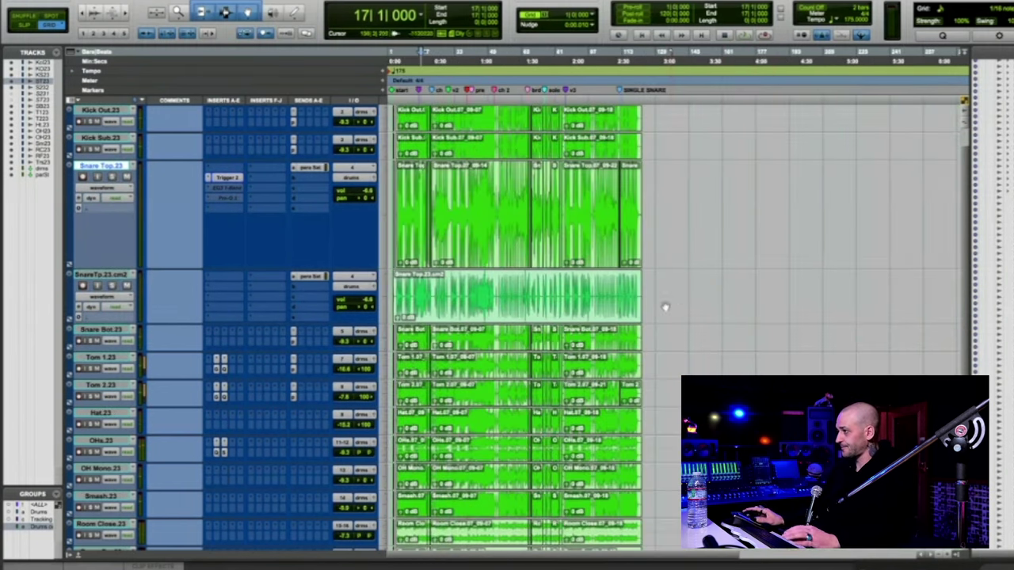
pyautogui.click(621, 289)
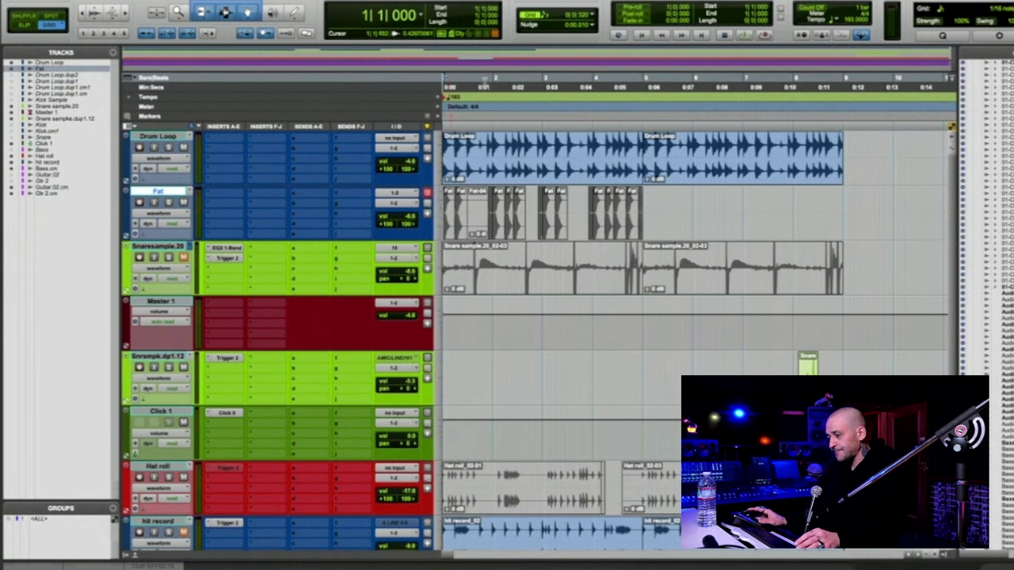
# Look over the Drum Loop, Bass.cm and Guitar 02.cm tracks in the drum loop session.
pyautogui.click(475, 142)
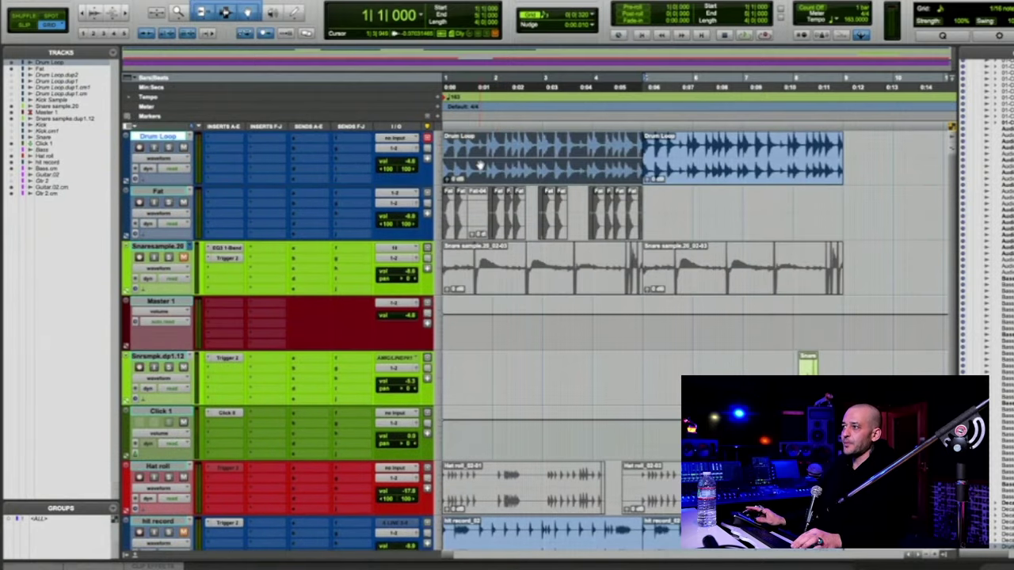
pyautogui.scroll(-5, 330, 181)
pyautogui.doubleClick(492, 352)
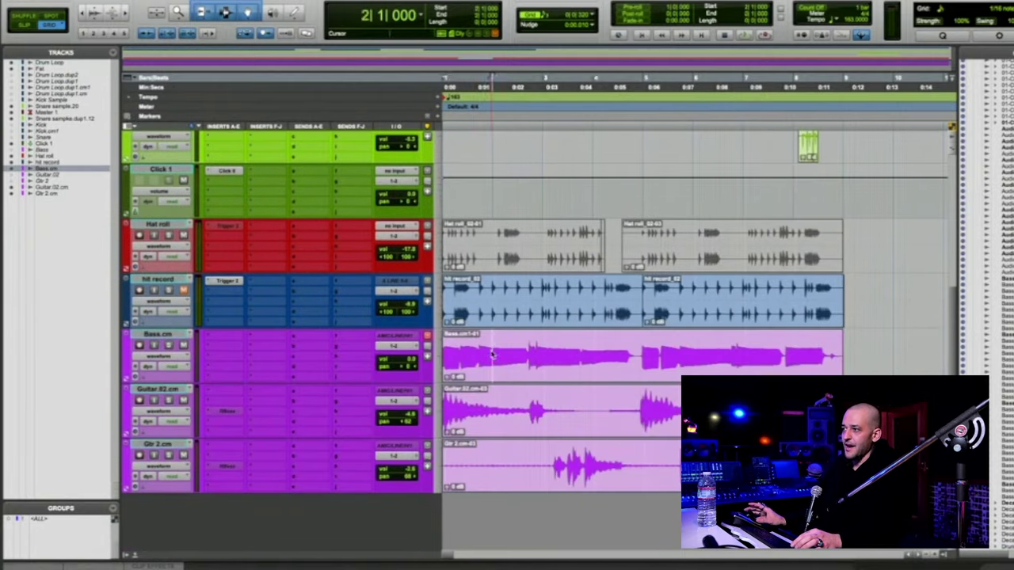
pyautogui.click(487, 408)
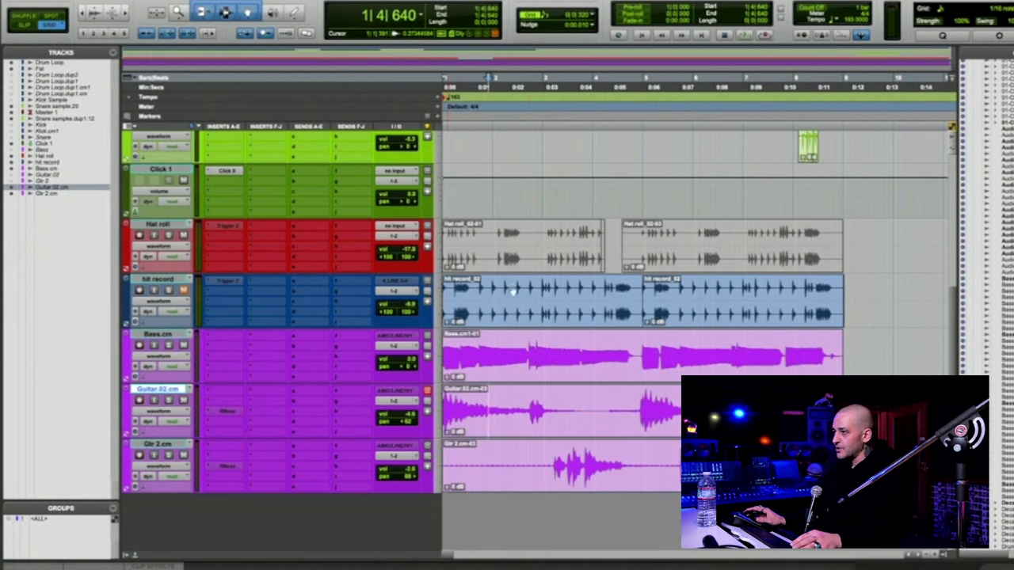
# Play the drum loop session from bar 1 to the end of the second Drum Loop clip and stop playback.
pyautogui.scroll(5, 462, 268)
pyautogui.press('Return')
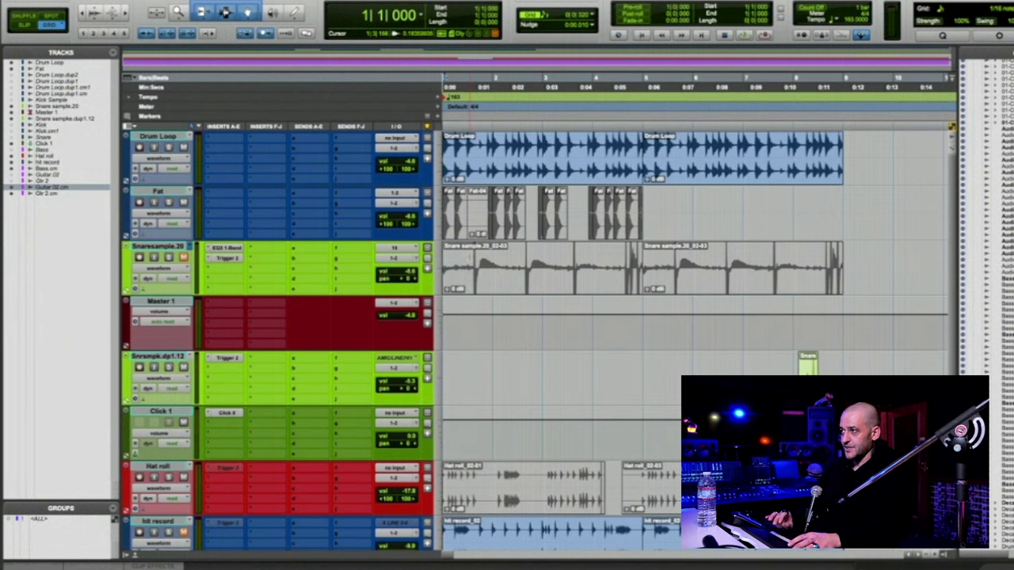
pyautogui.press('space')
pyautogui.hotkey('ctrl', ']')
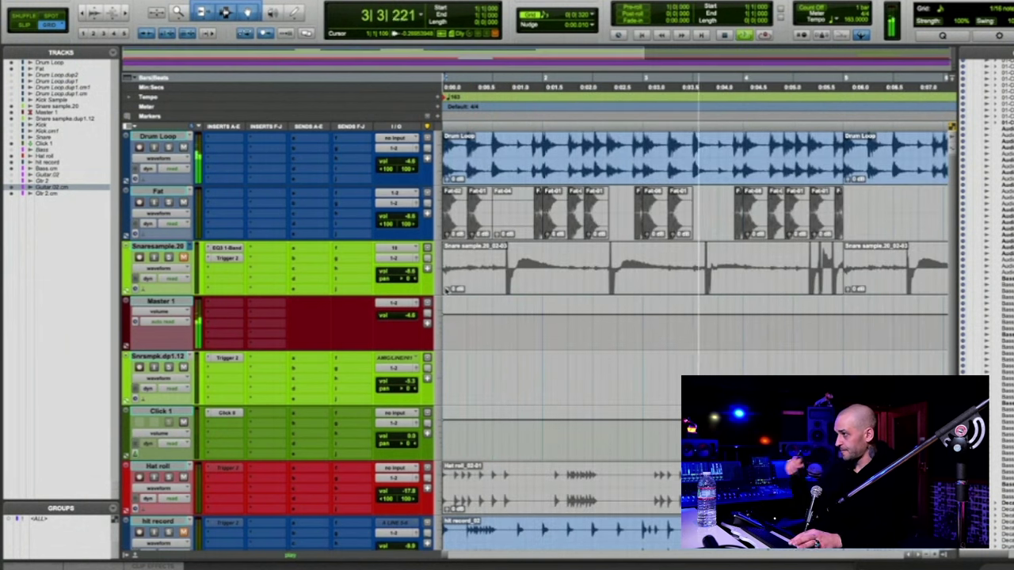
pyautogui.hotkey('ctrl', '[')
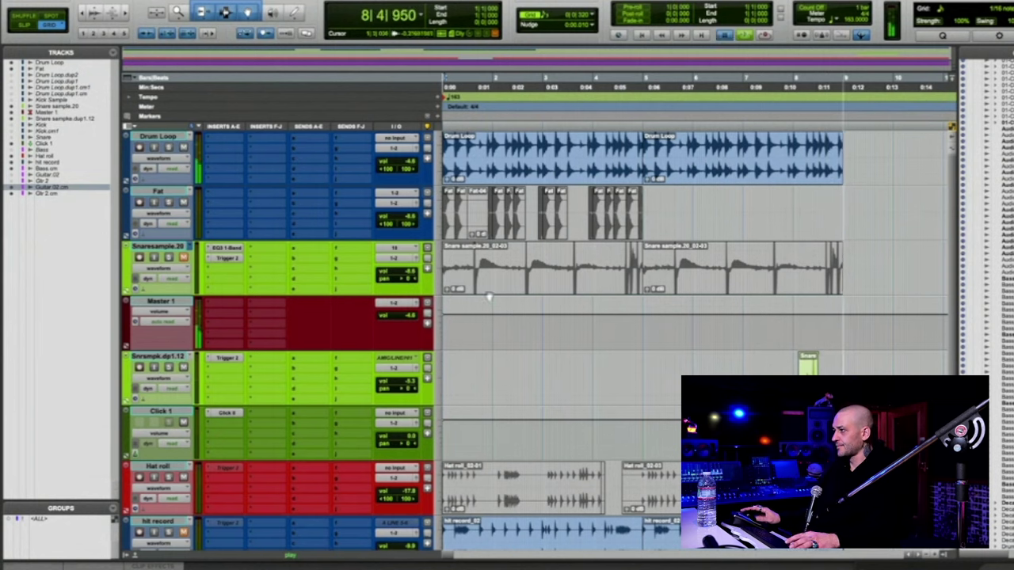
pyautogui.press('space')
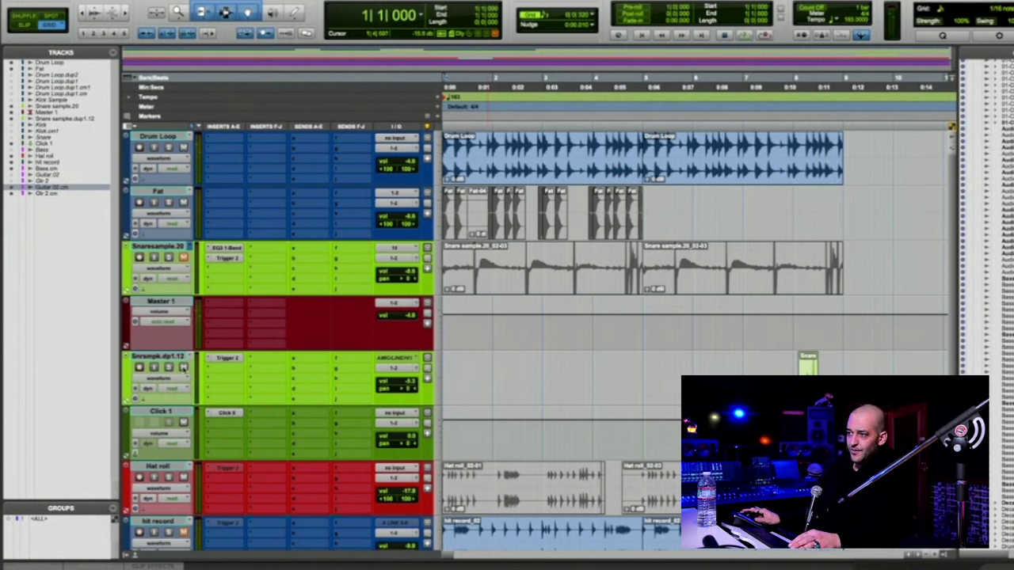
# Select the Drum Loop clip at bar 1 and examine its opening hits against the clips on the Fat track.
pyautogui.doubleClick(711, 164)
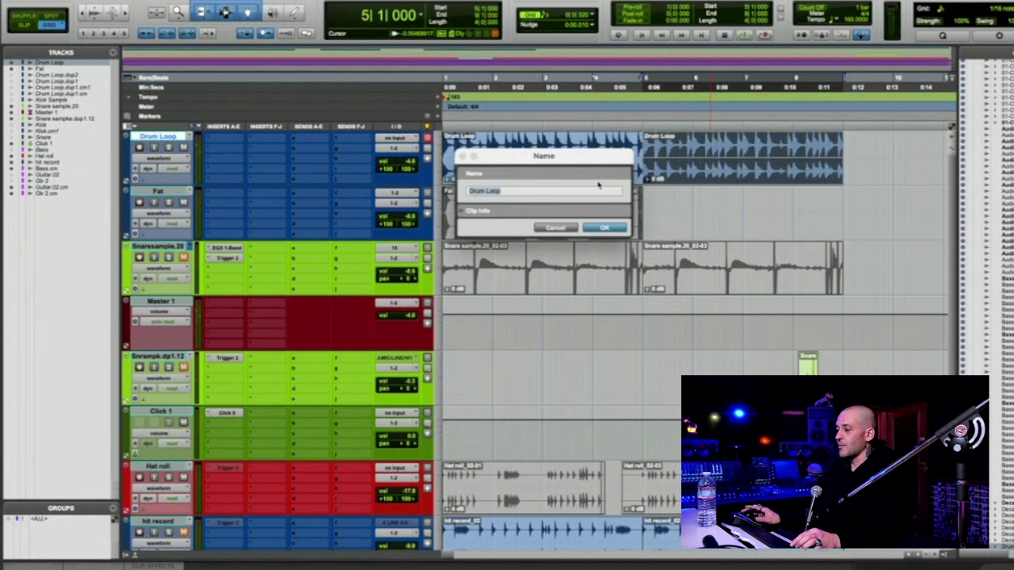
pyautogui.click(556, 228)
pyautogui.click(543, 160)
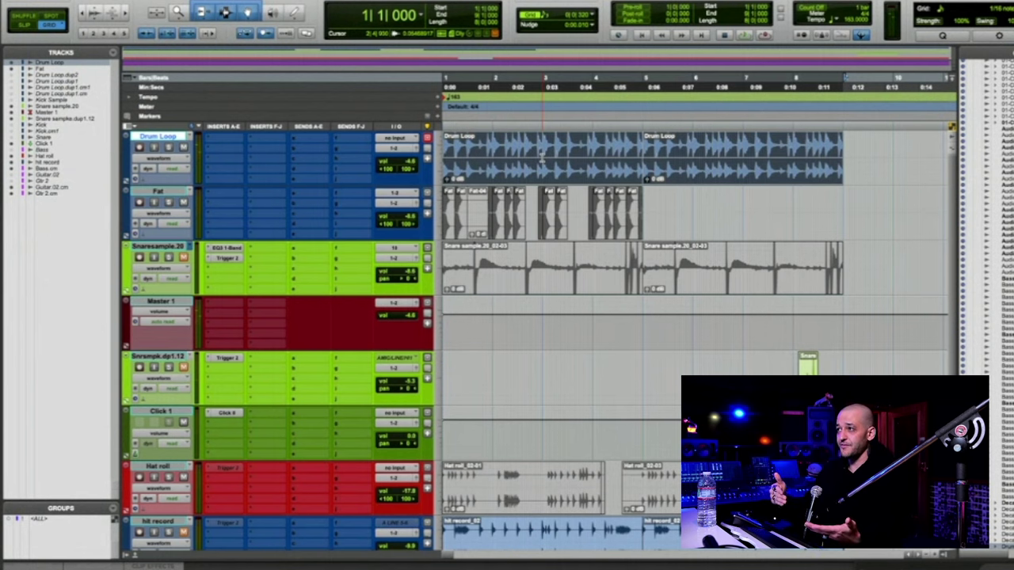
pyautogui.doubleClick(542, 157)
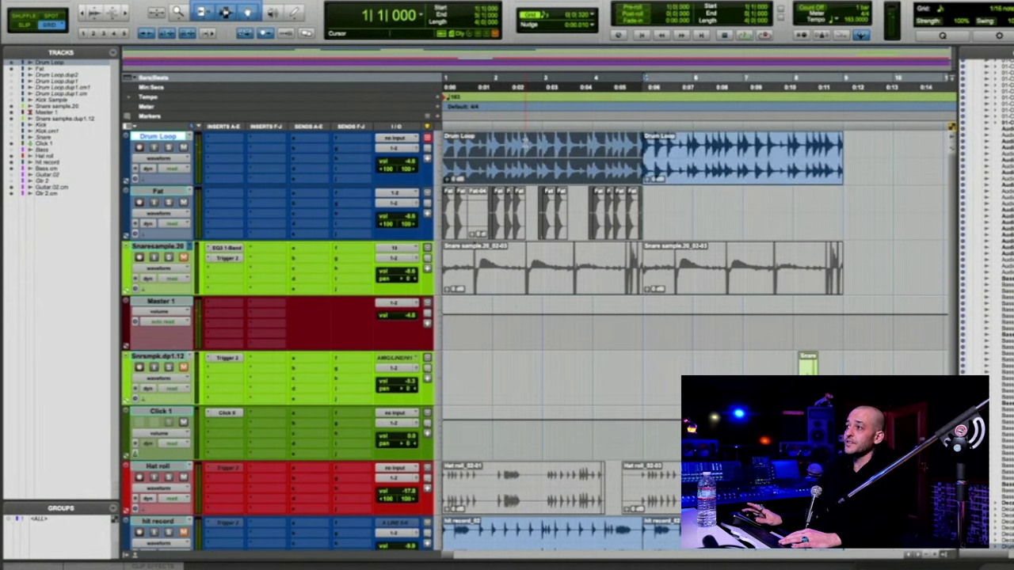
pyautogui.press('t')
pyautogui.press('t')
pyautogui.press('t')
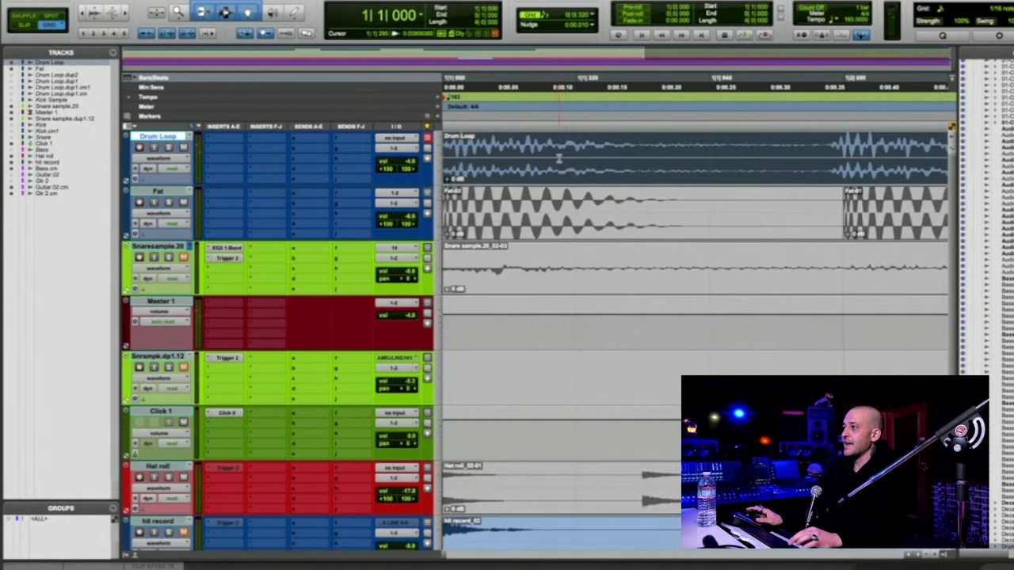
pyautogui.hotkey('ctrl', ']')
pyautogui.hscroll(2, 578, 162)
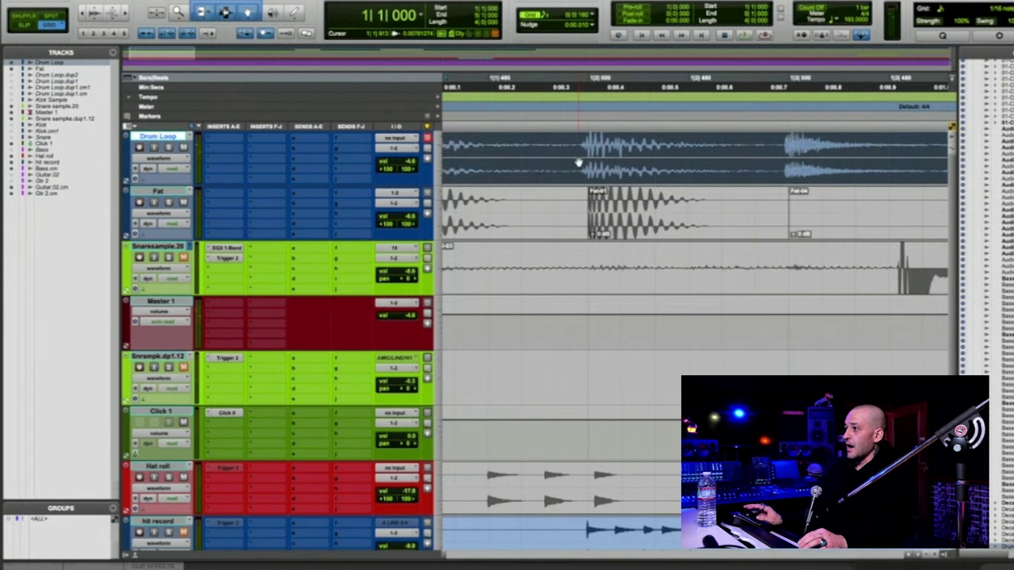
pyautogui.hscroll(-2, 568, 162)
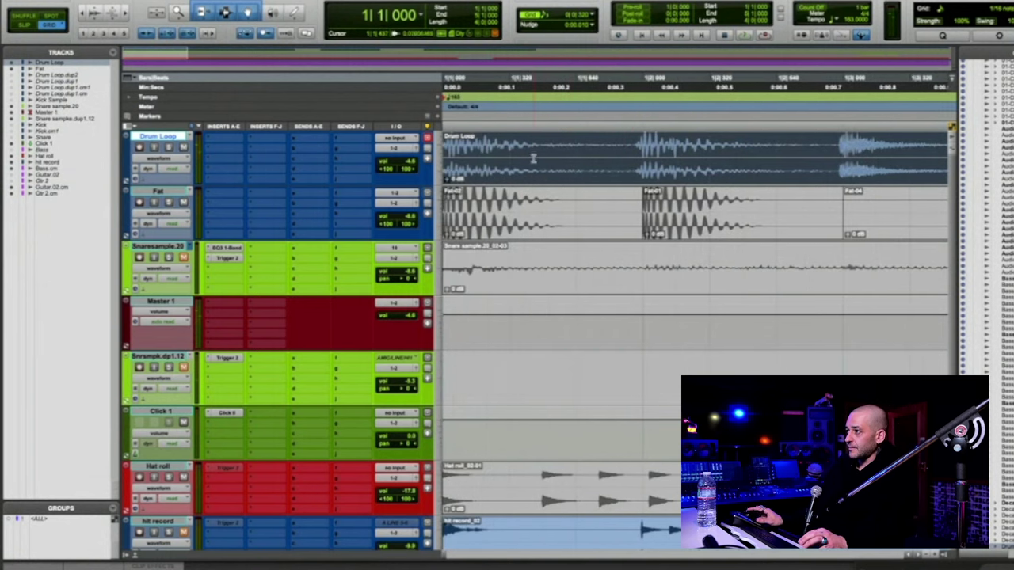
# Locate the Drum Loop hits at 1|2, 1|3 and 2|1 and compare them with the Fat track's sample clips.
pyautogui.click(633, 145)
pyautogui.hscroll(2, 643, 145)
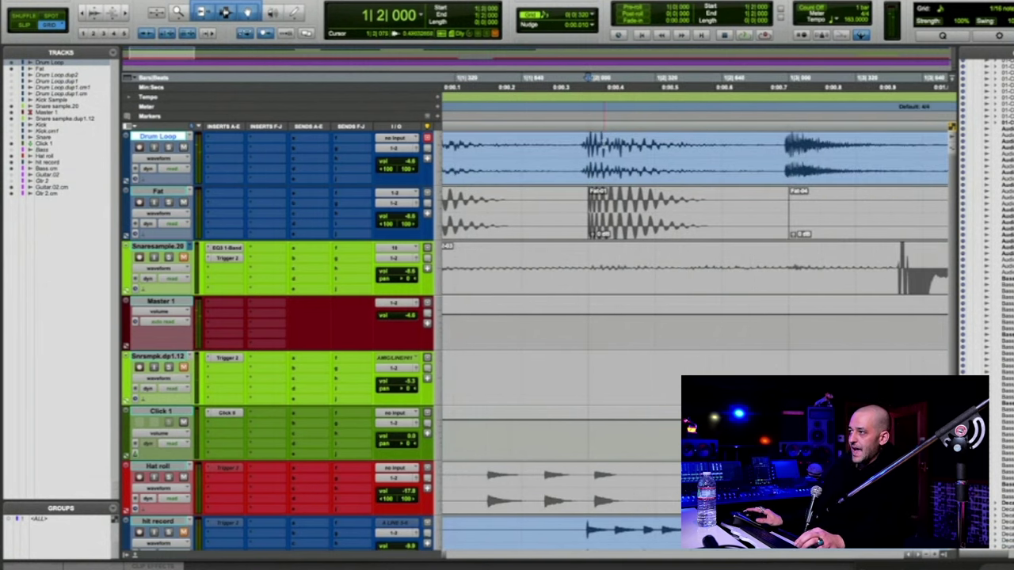
pyautogui.click(791, 145)
pyautogui.hscroll(10, 791, 144)
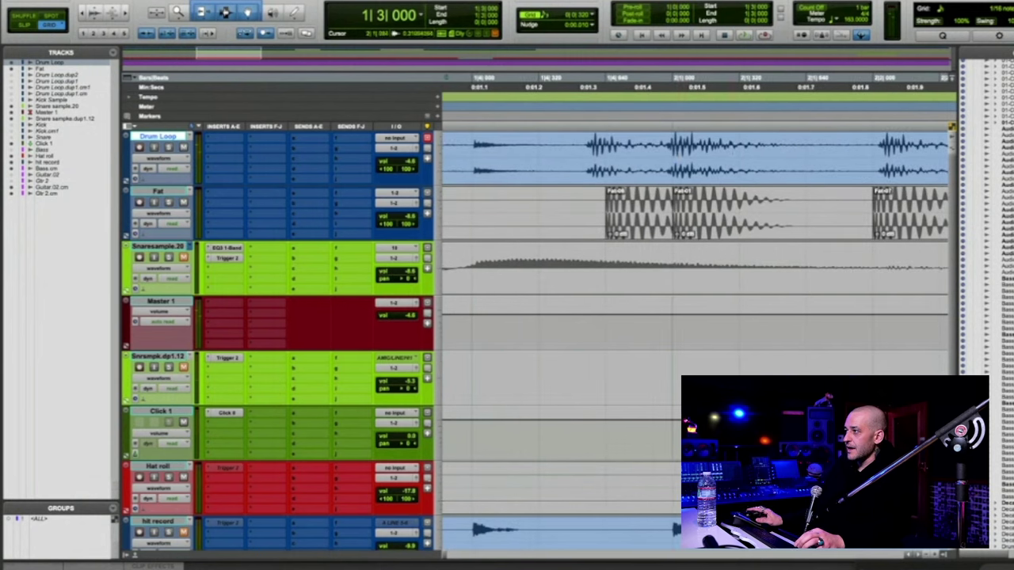
pyautogui.click(674, 146)
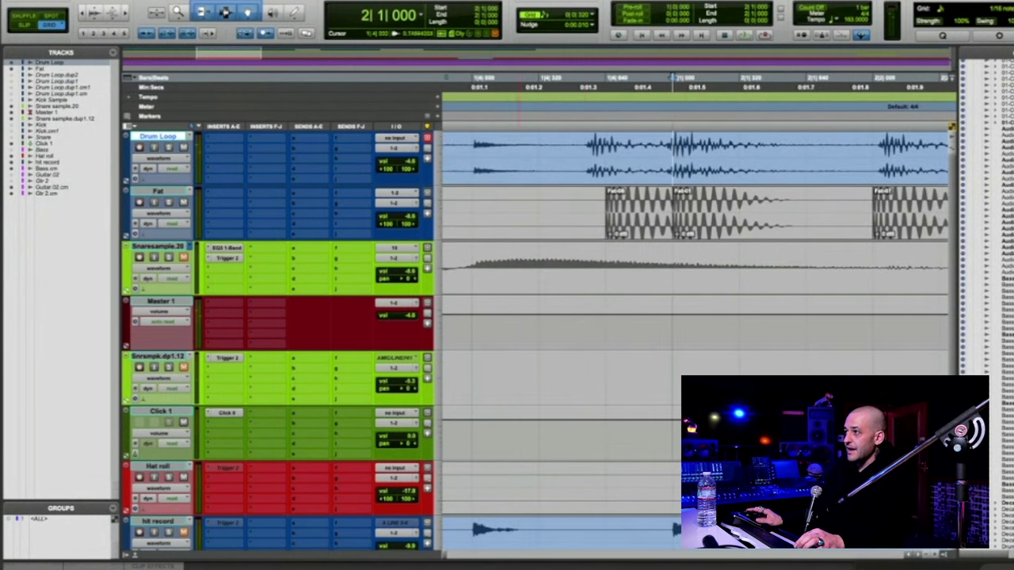
# Locate the Drum Loop hits at 1|4 and 2|2 and compare them with the Fat track's clips through 2|3.
pyautogui.click(479, 149)
pyautogui.hscroll(4, 481, 149)
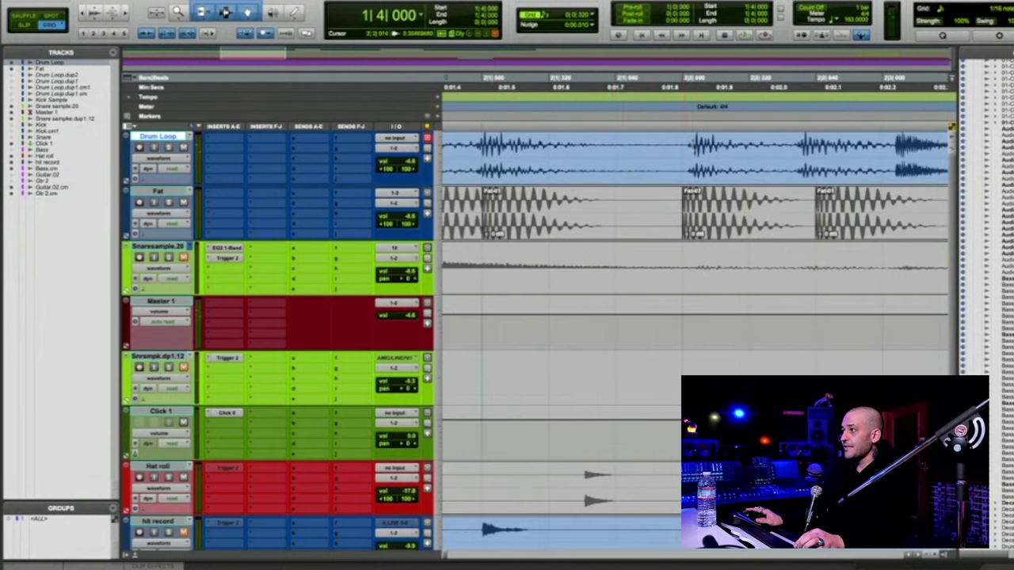
pyautogui.click(686, 147)
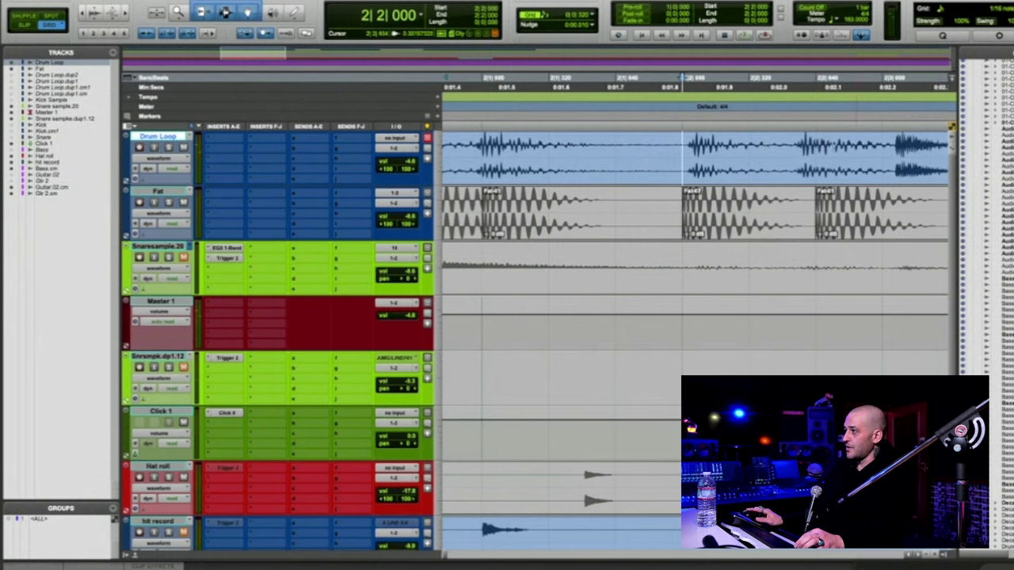
pyautogui.hscroll(4, 695, 214)
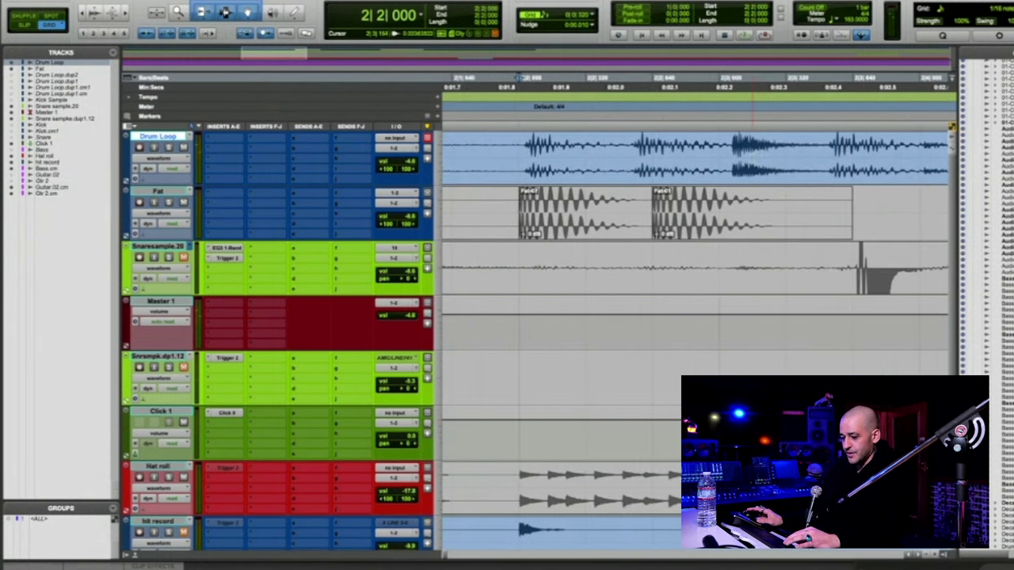
pyautogui.hscroll(-2, 752, 167)
pyautogui.press('r')
pyautogui.press('r')
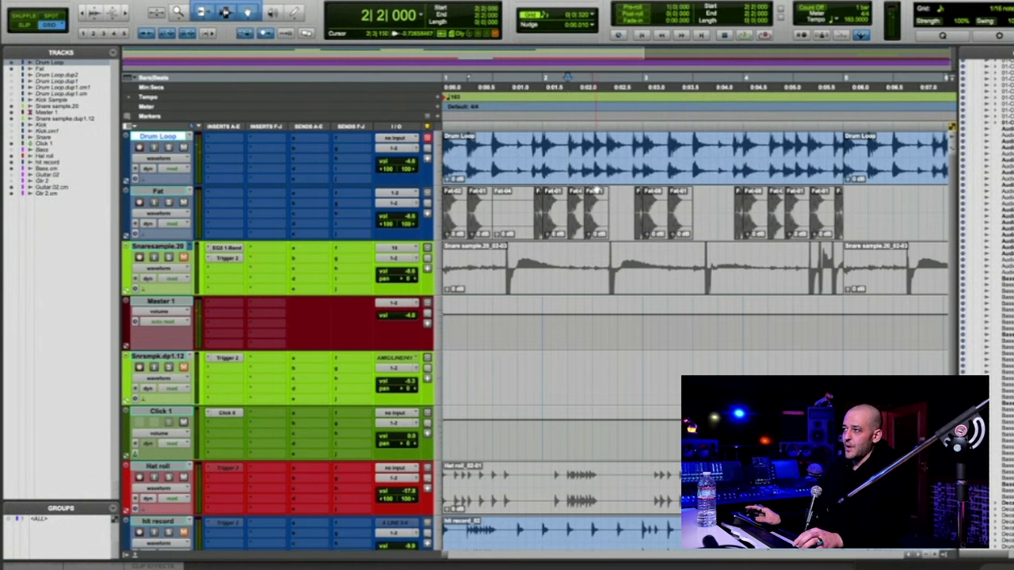
# Solo the Drum Loop track, play its first clip from bar 1 and stop playback.
pyautogui.click(572, 172)
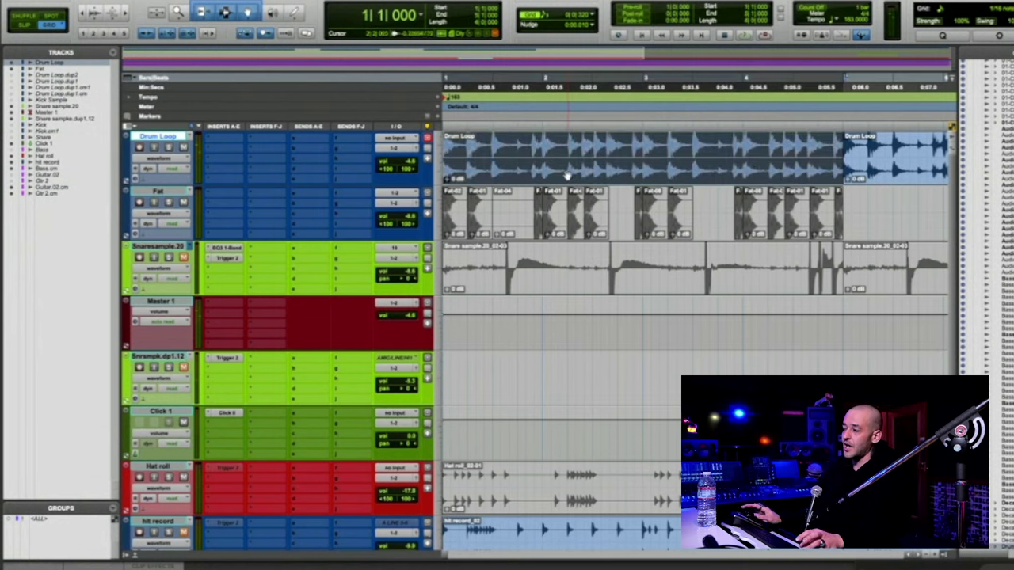
pyautogui.keyDown('shift'); pyautogui.click(457, 219); pyautogui.keyUp('shift')
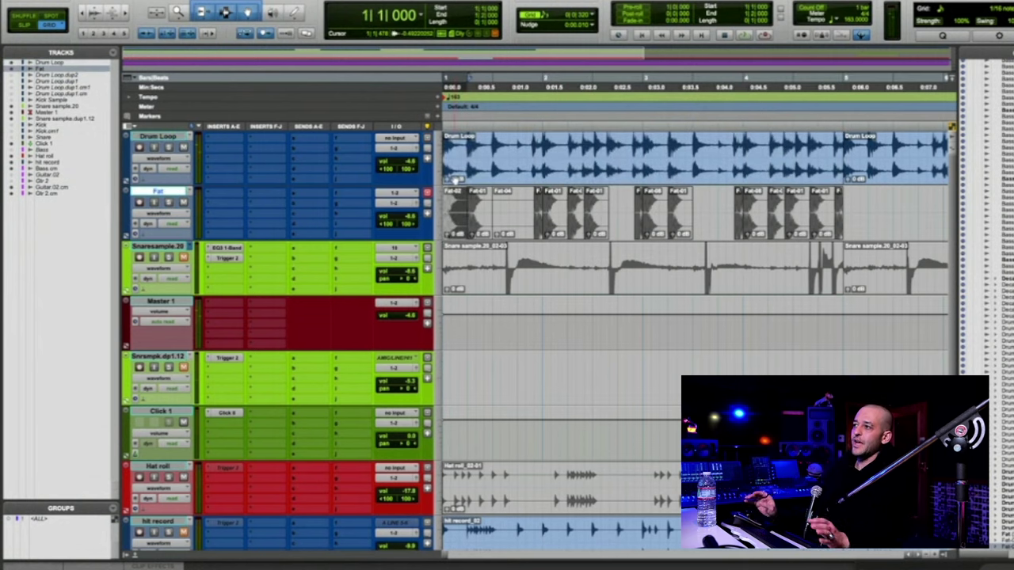
pyautogui.click(464, 138)
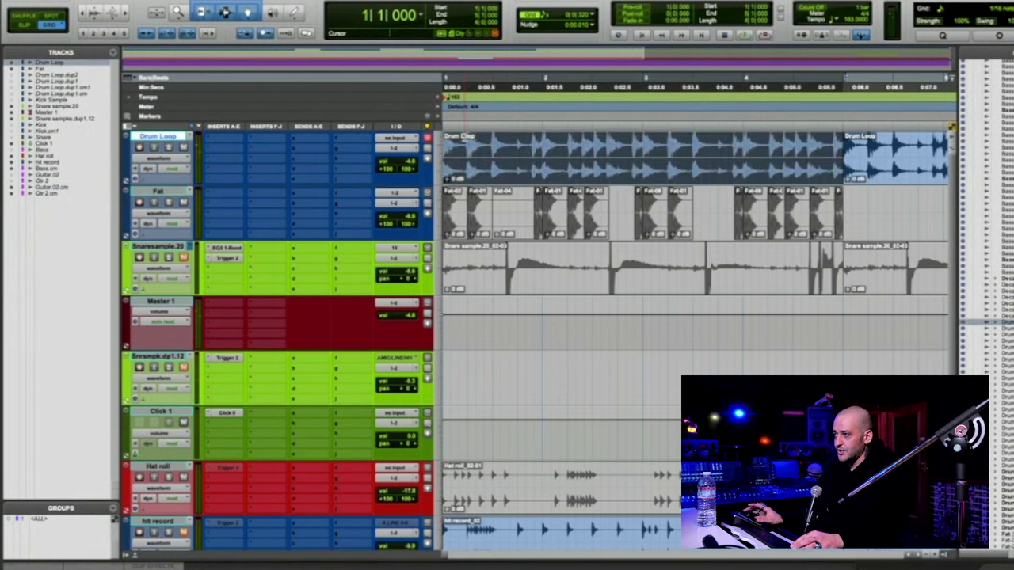
pyautogui.press('space')
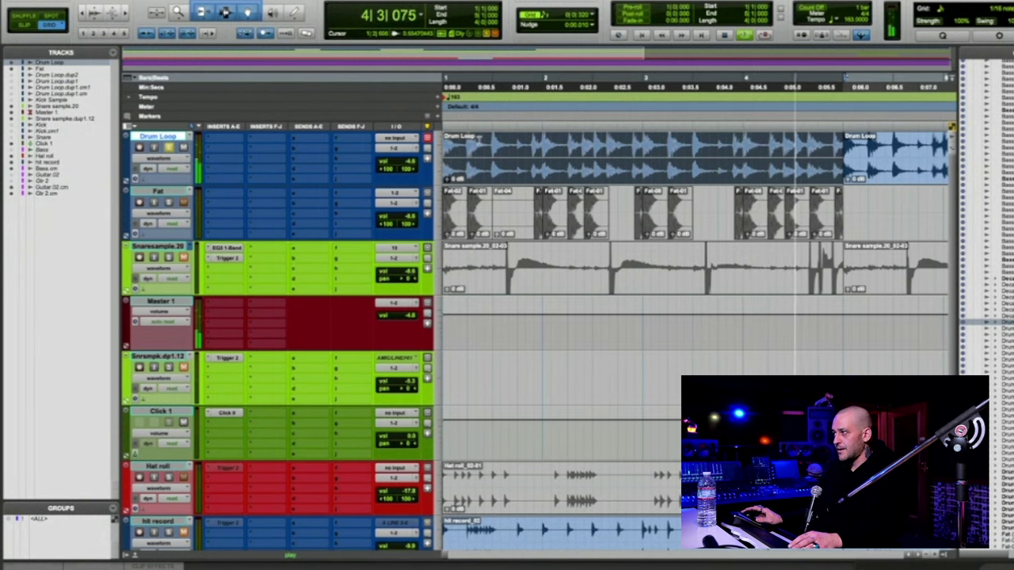
pyautogui.press('space')
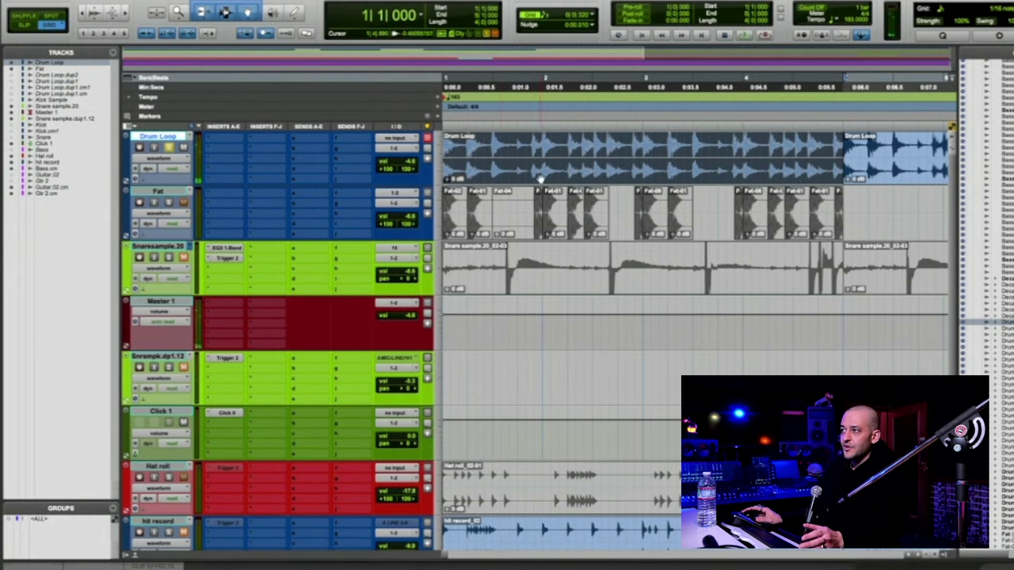
# Solo the Fat track instead of the Drum Loop and audition its first sample clip at bar 1.
pyautogui.click(466, 224)
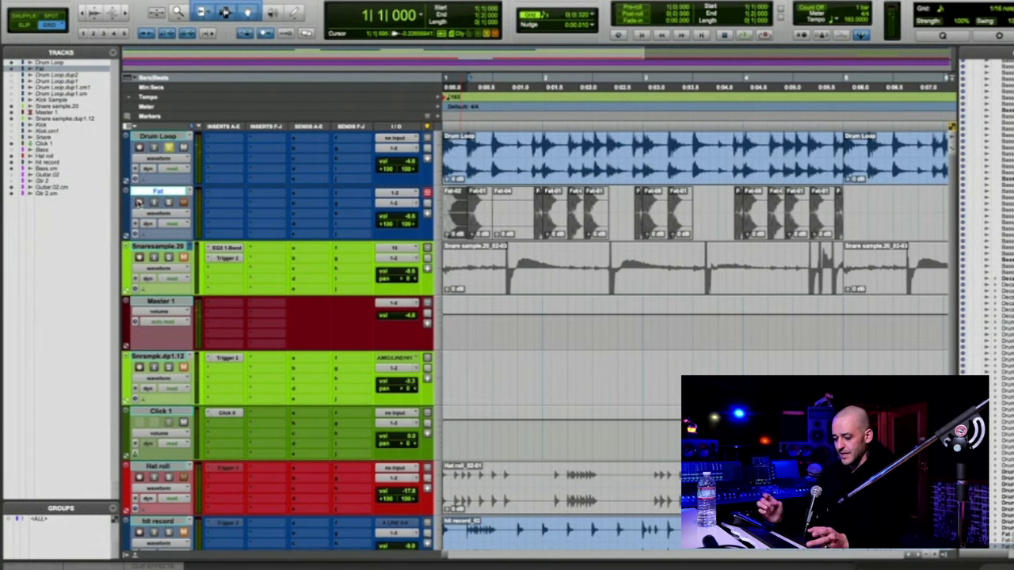
pyautogui.click(168, 203)
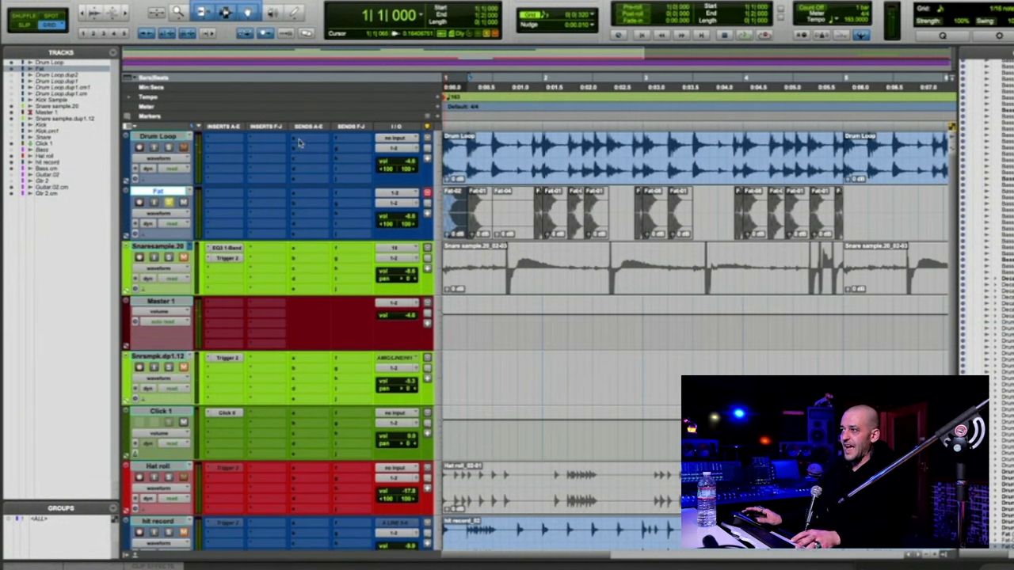
pyautogui.press('space')
pyautogui.press('space')
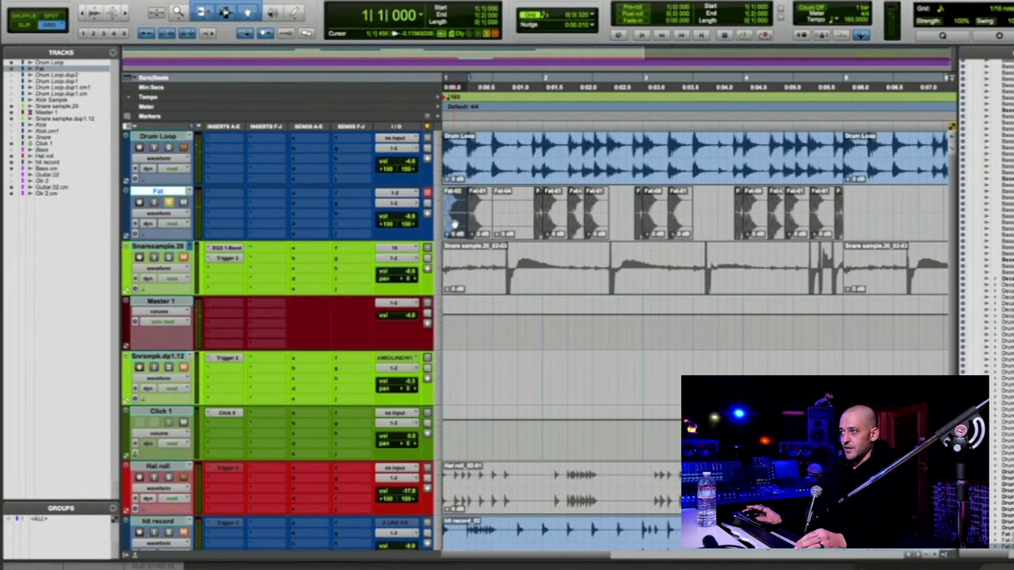
# Copy the Fat track's first sample clip to 1|2, 1|4|640, 2|1 and 2|2 on the same track.
pyautogui.moveTo(454, 225); pyautogui.dragTo(577, 221)
pyautogui.press('t')
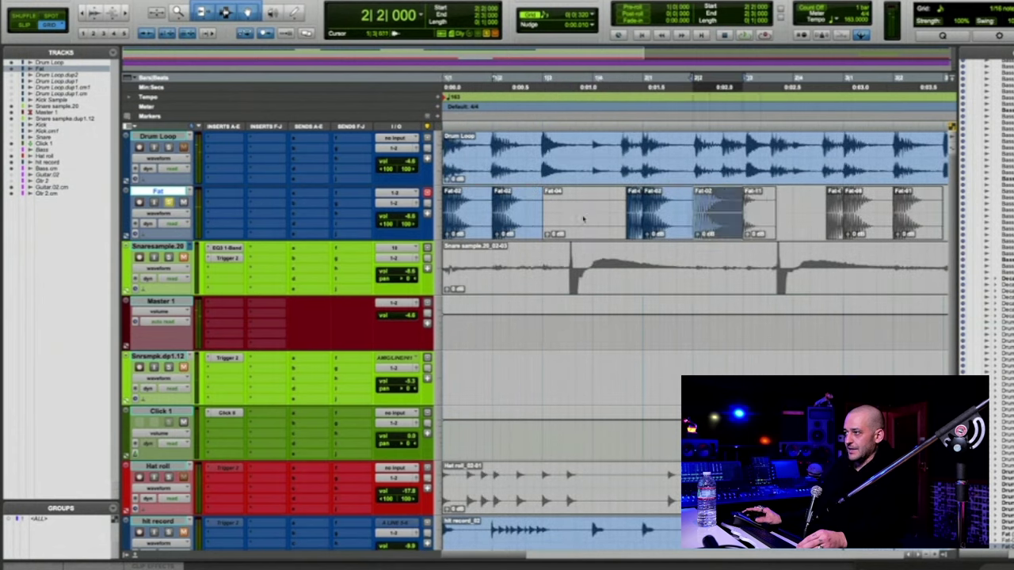
pyautogui.scroll(-1, 713, 204)
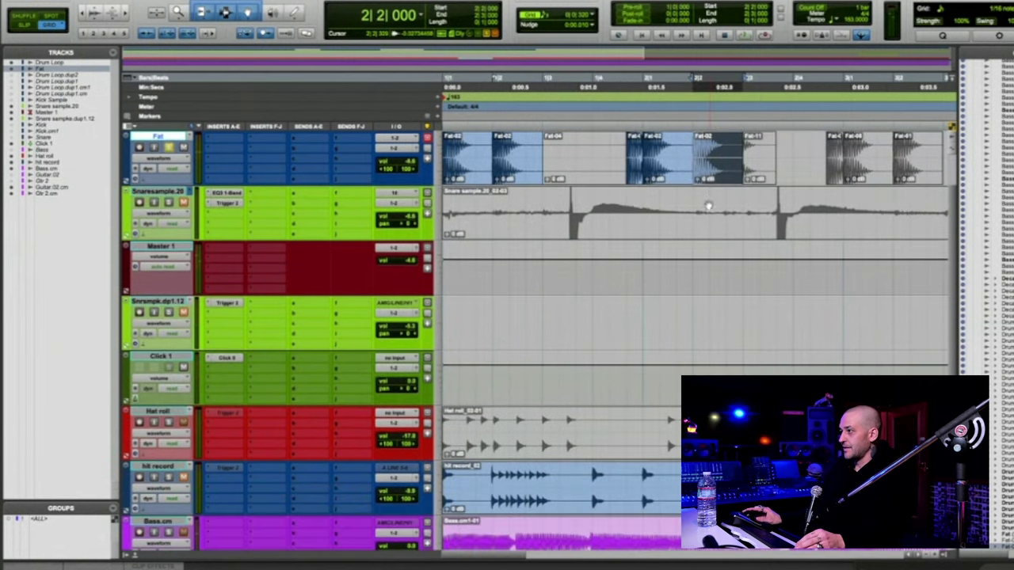
pyautogui.scroll(1, 709, 205)
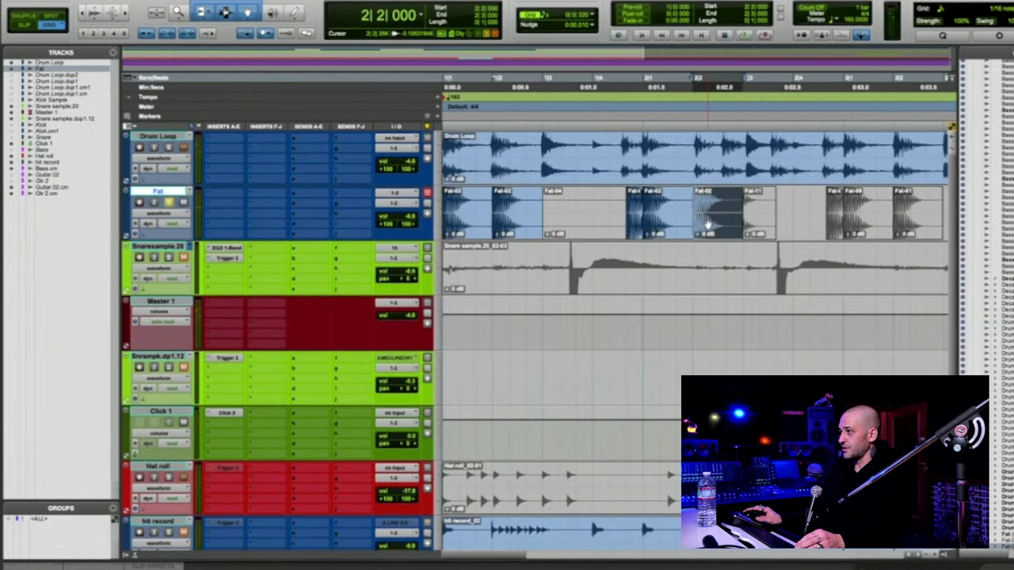
# Add copies of the Fat sample clip at 2|2|640 and 2|3|640.
pyautogui.moveTo(707, 224); pyautogui.dragTo(723, 220)
pyautogui.click(734, 216)
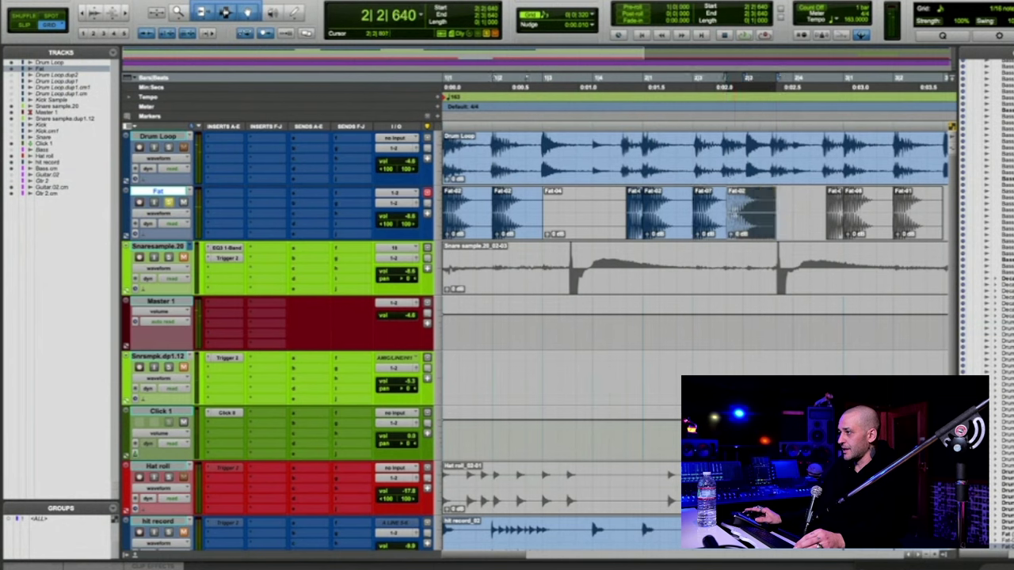
pyautogui.hotkey('ctrl', 'd')
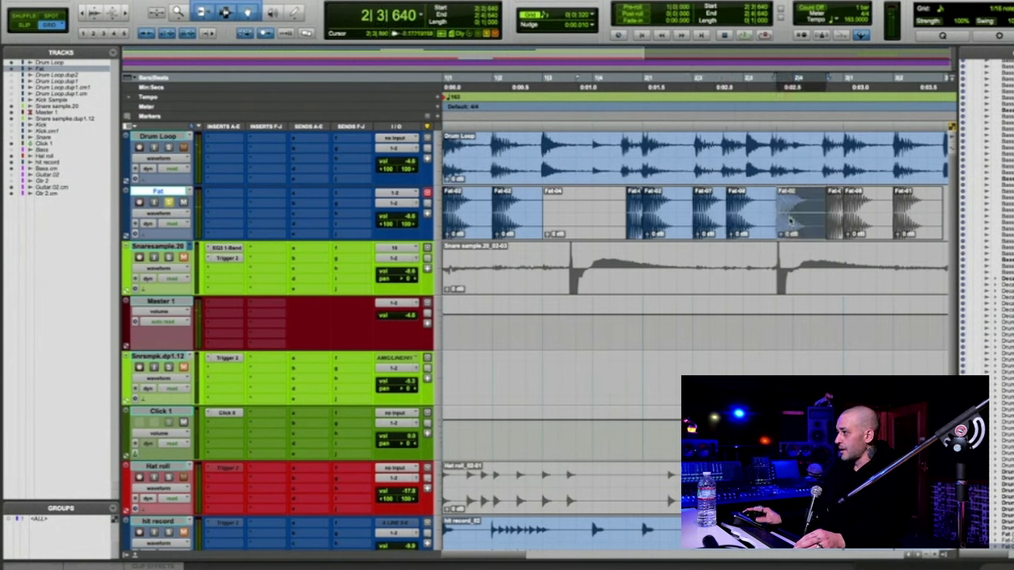
# Add copies of the Fat sample clip at 2|4|640 and 3|1.
pyautogui.moveTo(832, 214); pyautogui.dragTo(836, 214)
pyautogui.click(843, 212)
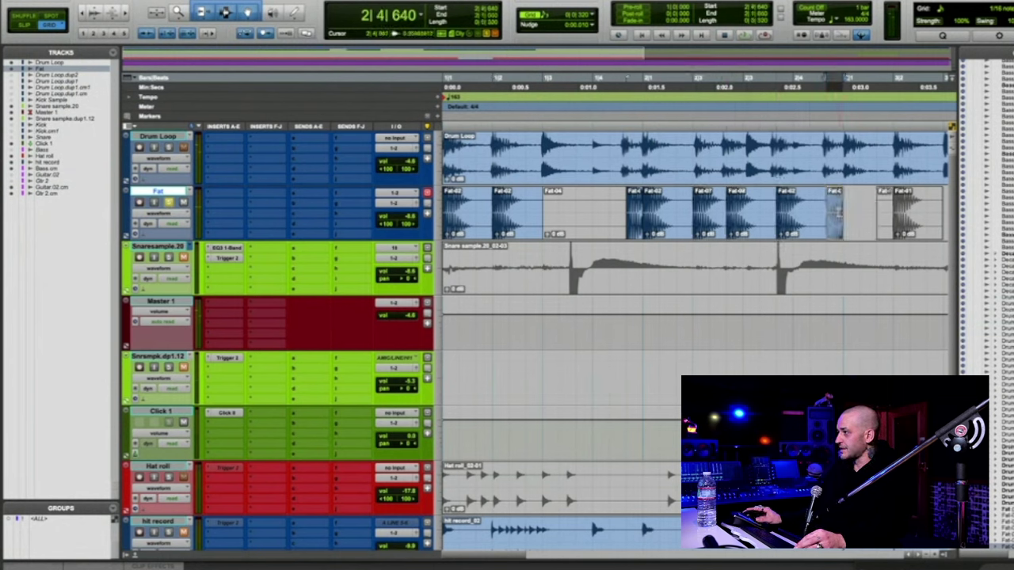
pyautogui.click(844, 212)
pyautogui.click(841, 215)
pyautogui.click(844, 212)
pyautogui.click(839, 215)
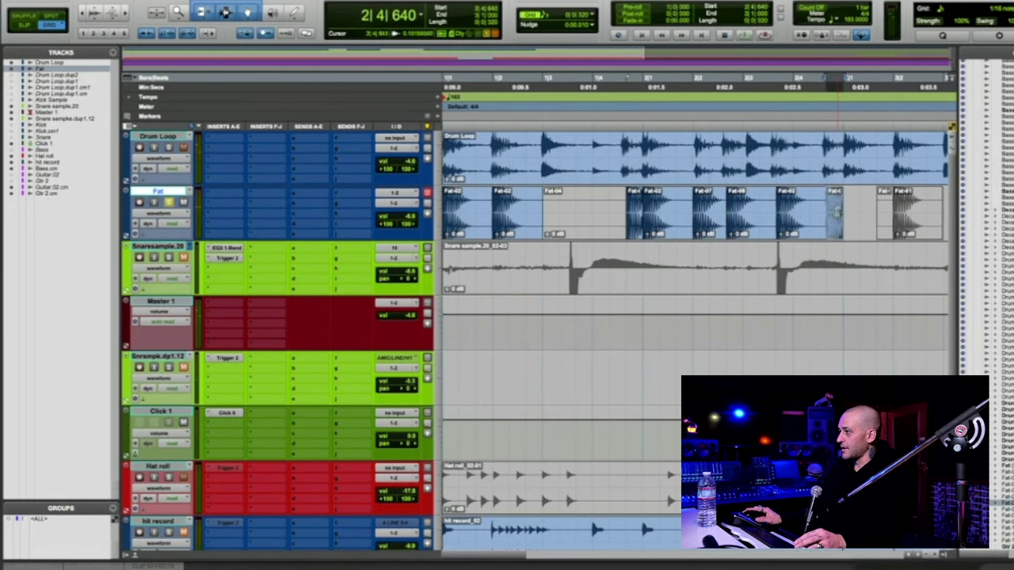
pyautogui.click(838, 212)
pyautogui.click(839, 221)
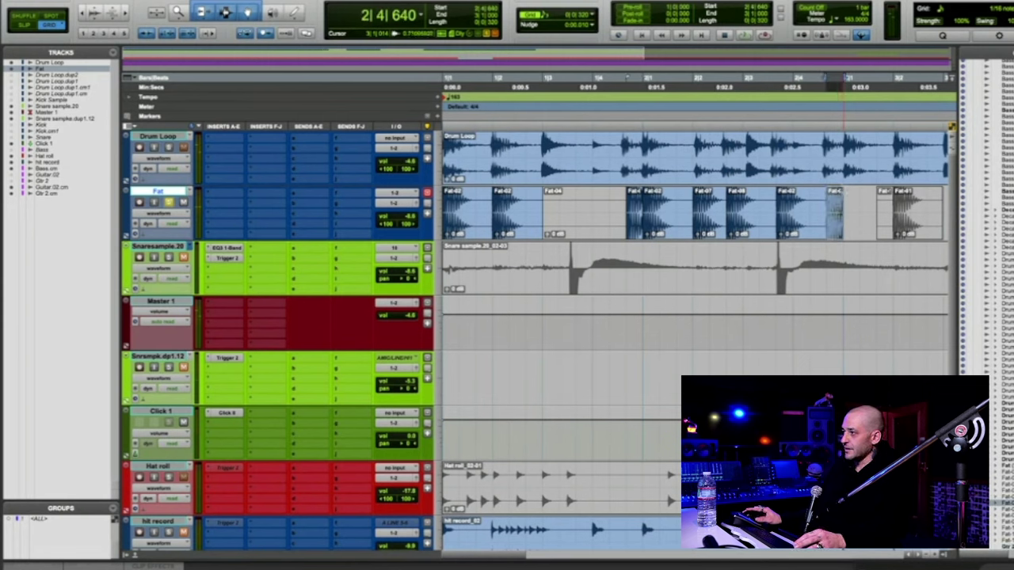
pyautogui.moveTo(840, 214); pyautogui.dragTo(863, 219)
# Play the Drum Loop and Fat tracks soloed together from bar 1 and stop playback.
pyautogui.scroll(-5, 783, 254)
pyautogui.press('Return')
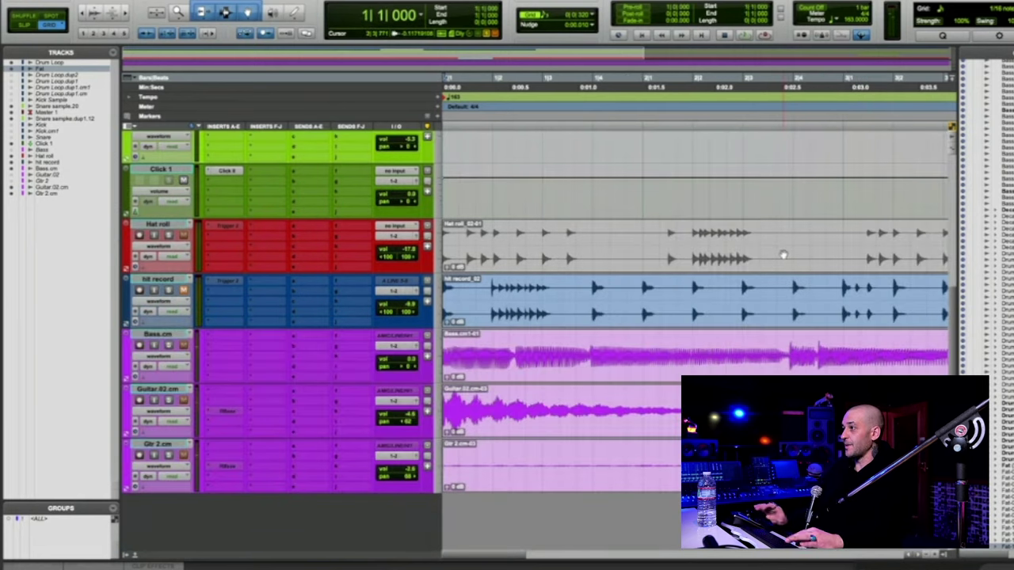
pyautogui.scroll(5, 782, 255)
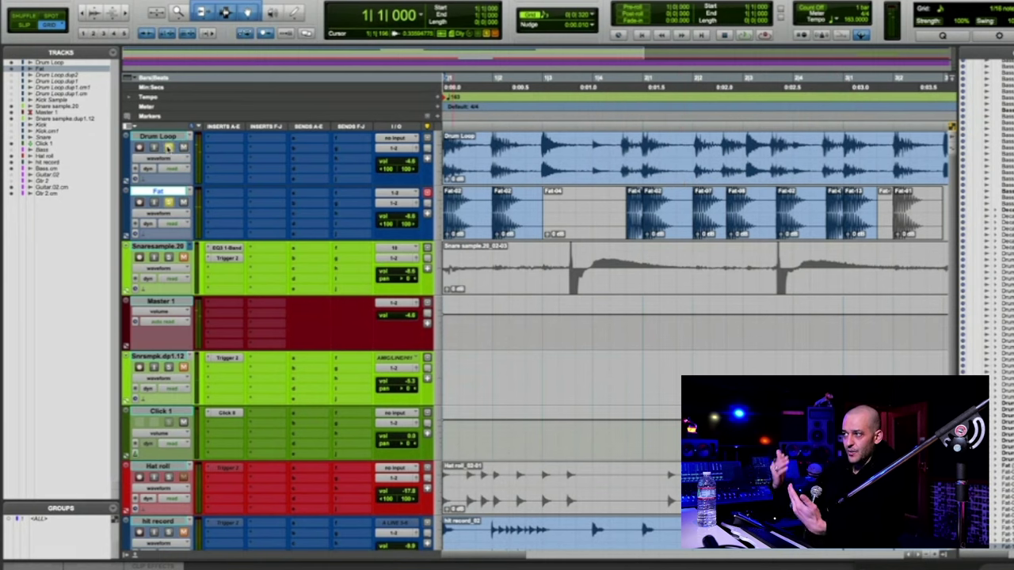
pyautogui.press('space')
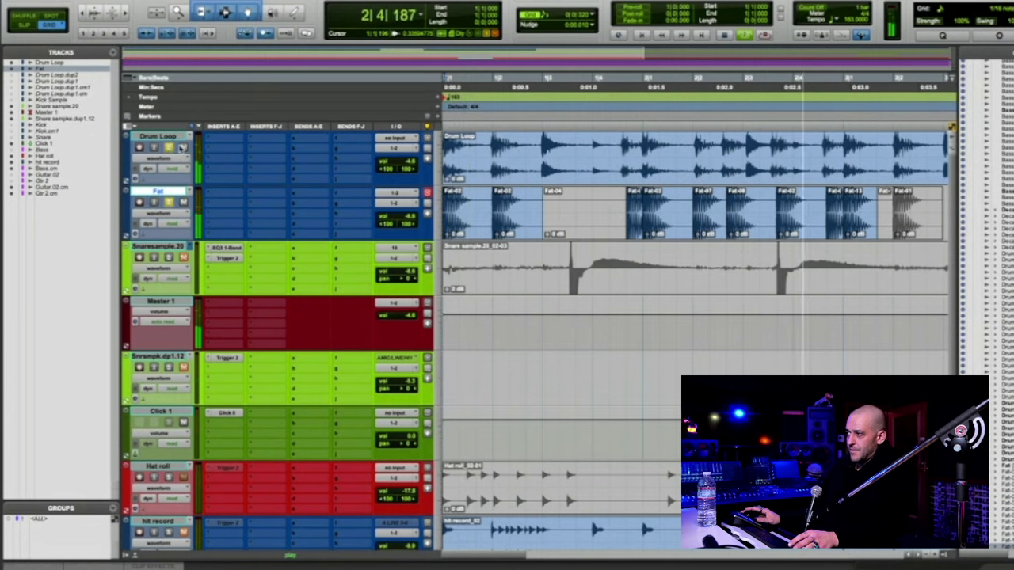
pyautogui.press('space')
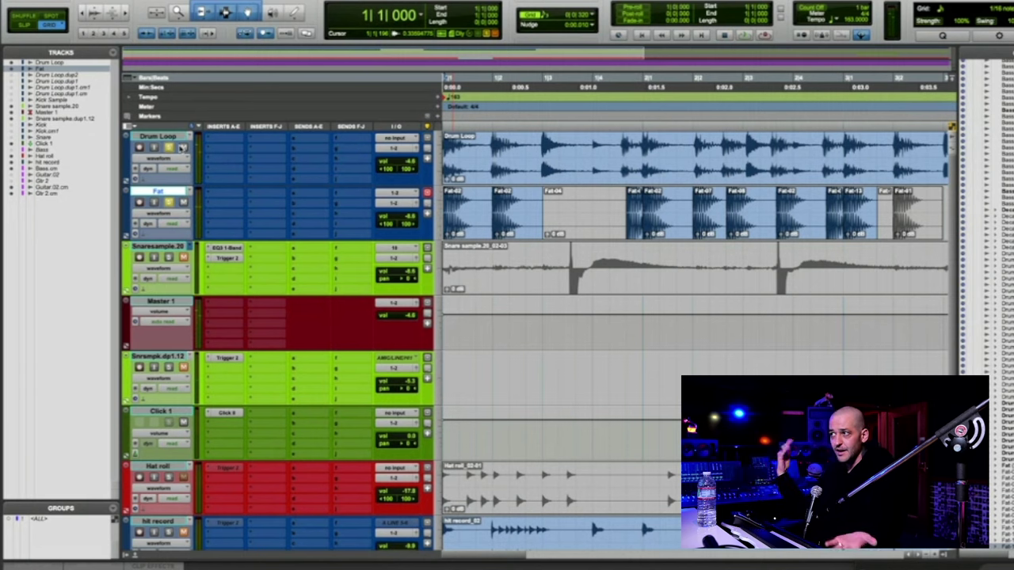
# Select and copy the Fat track's sample clip at bar 1, keeping its name.
pyautogui.click(437, 202)
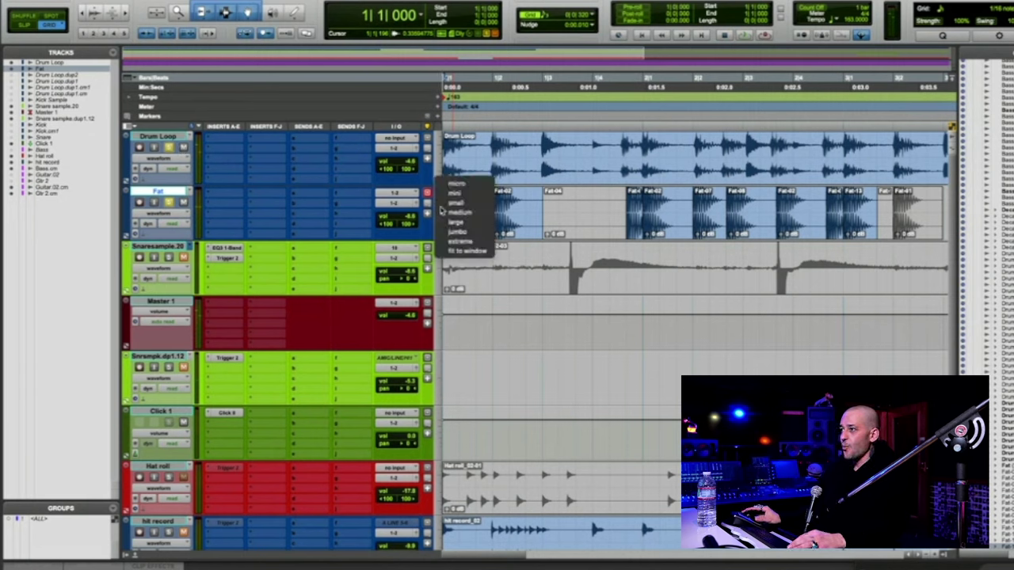
pyautogui.click(380, 189)
pyautogui.doubleClick(458, 216)
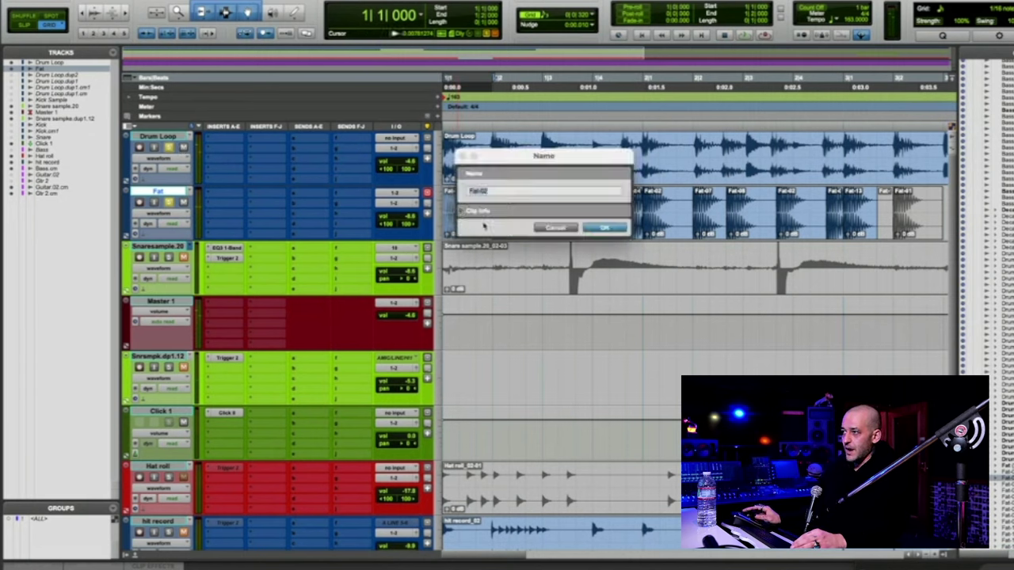
pyautogui.click(556, 228)
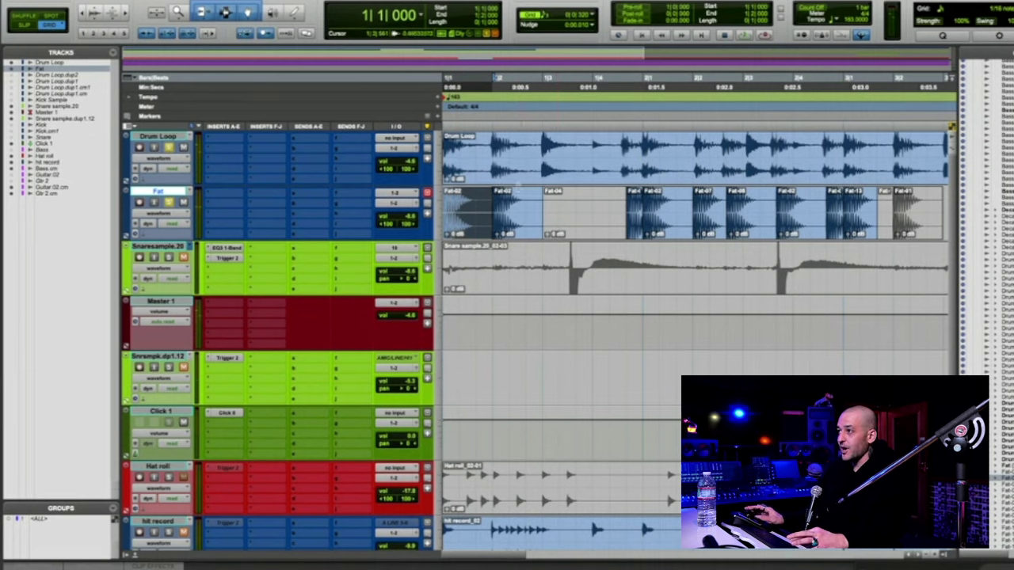
# Paste the copied sample on the Fat track at the Drum Loop transient at 1|1|920 and return to the Drum Loop track.
pyautogui.click(474, 148)
pyautogui.press('Tab')
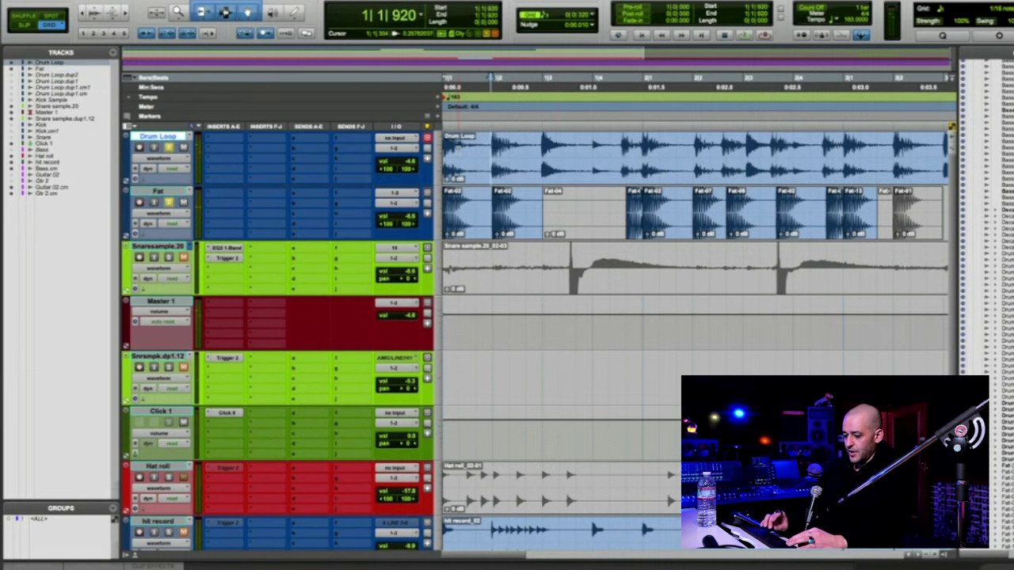
pyautogui.press(';')
pyautogui.press('v')
pyautogui.press('p')
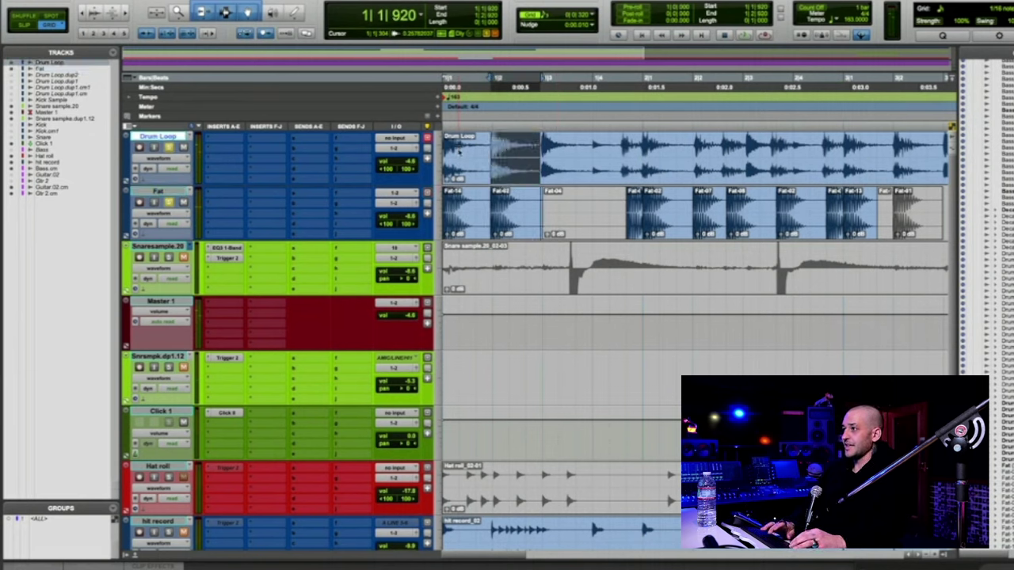
# Try pasting the sample on the Fat track at the Drum Loop transient at 1|2|939.
pyautogui.press('Tab')
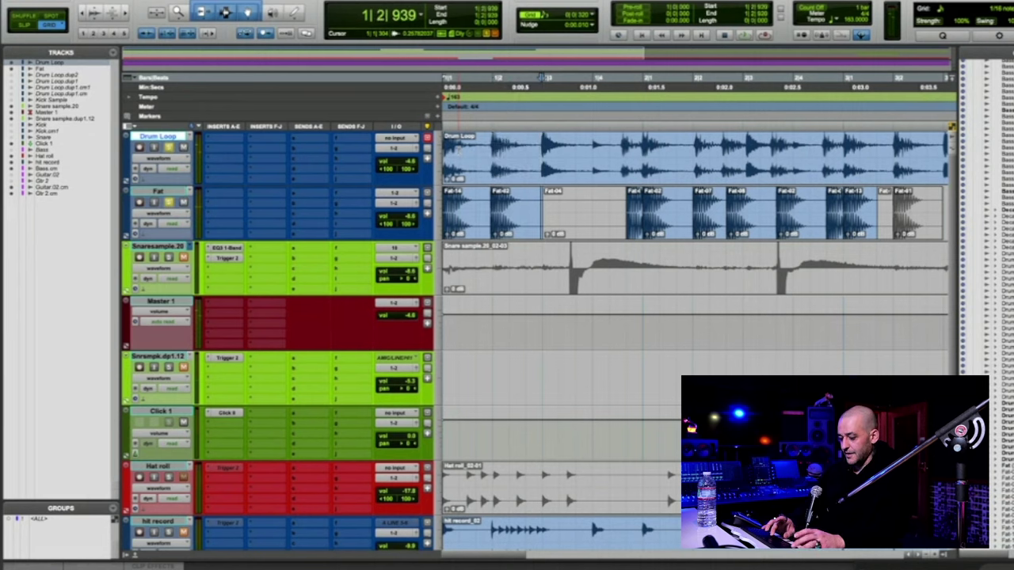
pyautogui.press(';')
pyautogui.hotkey('ctrl', 'v')
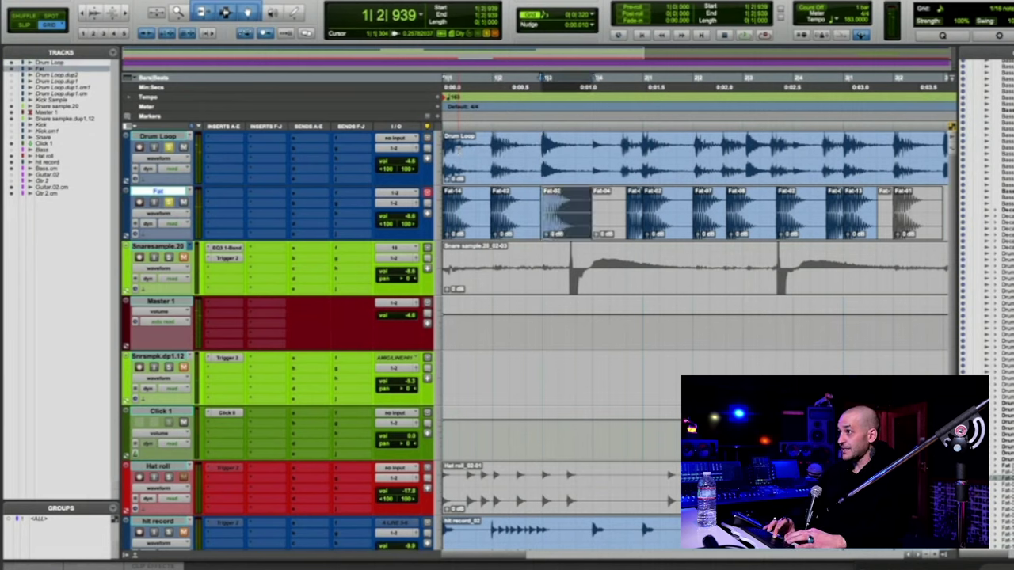
pyautogui.hotkey('ctrl', 'z')
pyautogui.press('p')
# Paste the sample on the Fat track at the Drum Loop transient at 1|4|540, skipping the one at 1|4|008.
pyautogui.press('Tab')
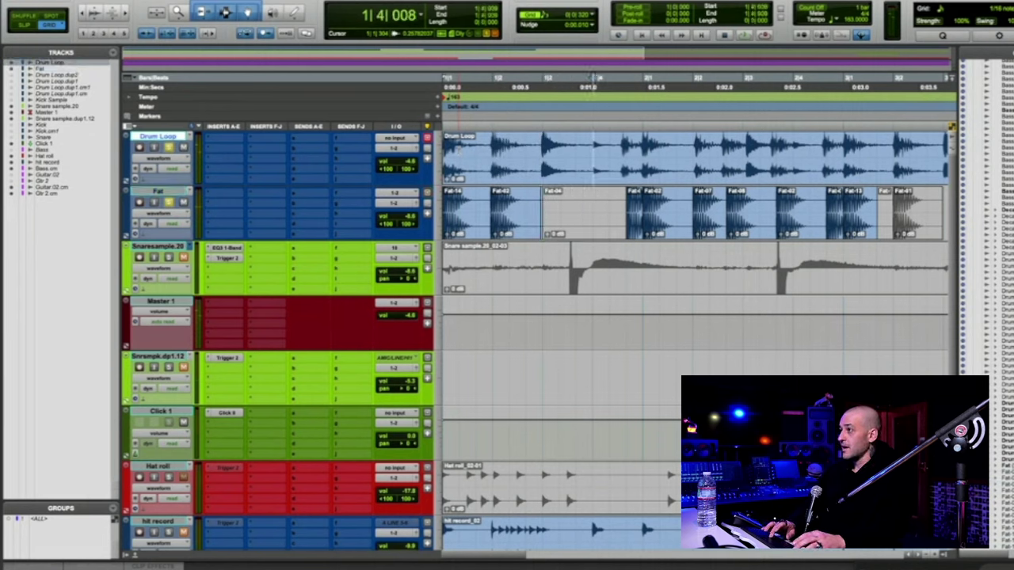
pyautogui.press('Tab')
pyautogui.press(';')
pyautogui.hotkey('ctrl', 'v')
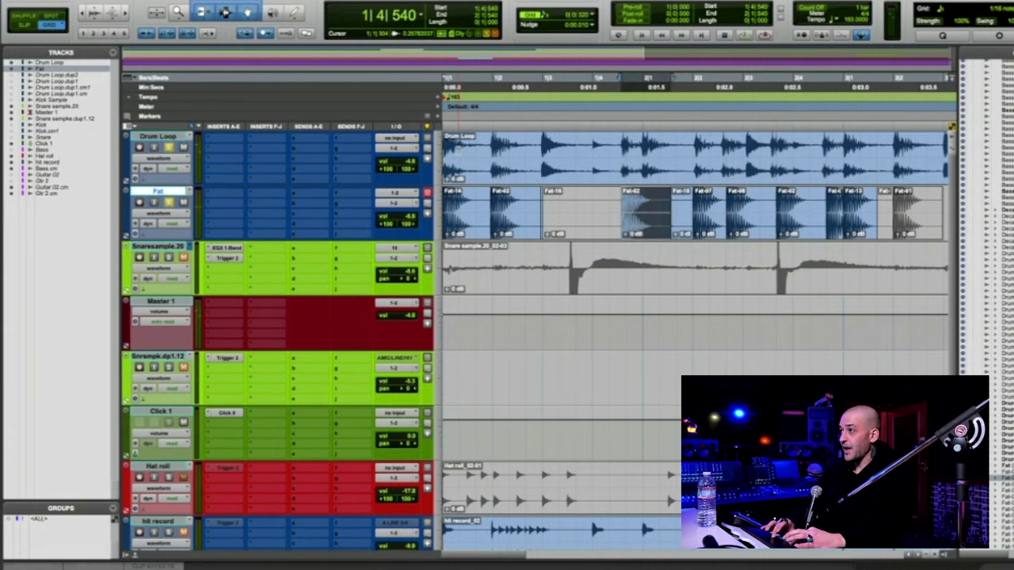
pyautogui.press('p')
# Paste the sample on the Fat track at the next Drum Loop transient, at 1|4|935.
pyautogui.press('Tab')
pyautogui.press(';')
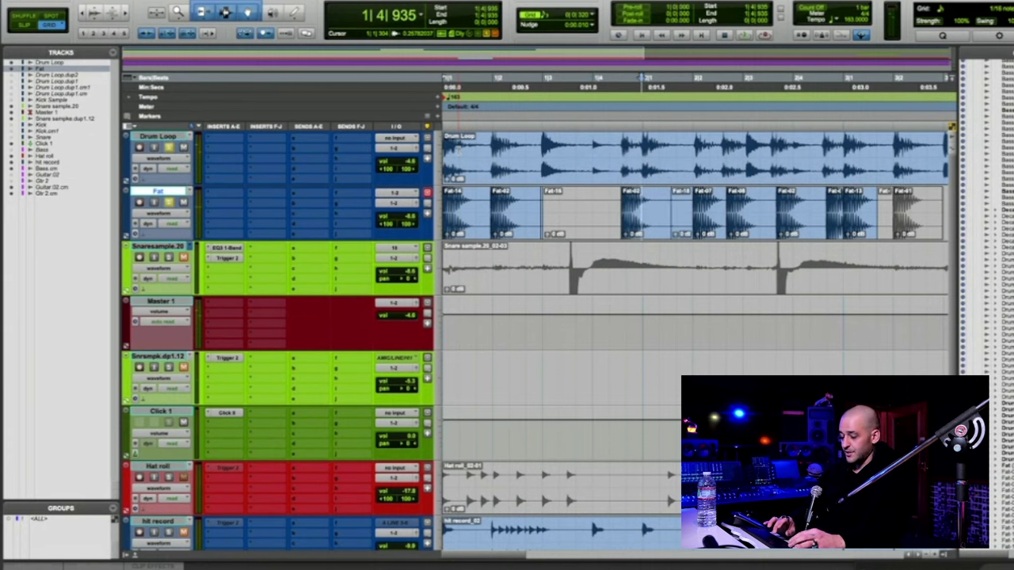
pyautogui.hotkey('ctrl', 'v')
pyautogui.press('p')
# Paste the copied sample on the Fat track at the Drum Loop transients at 2|2|029 and 2|2|552.
pyautogui.press('Tab')
pyautogui.press(';')
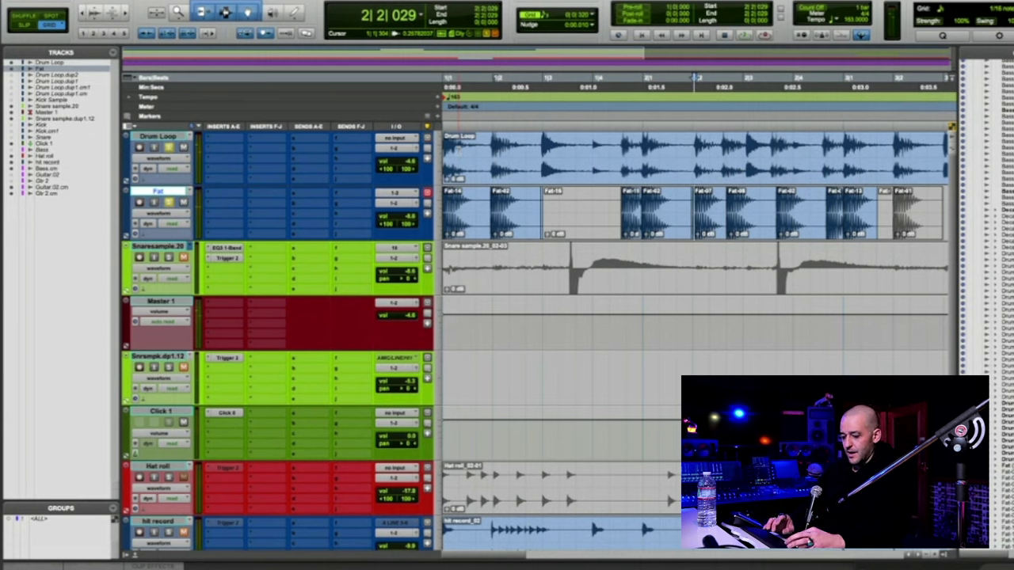
pyautogui.hotkey('ctrl', 'v')
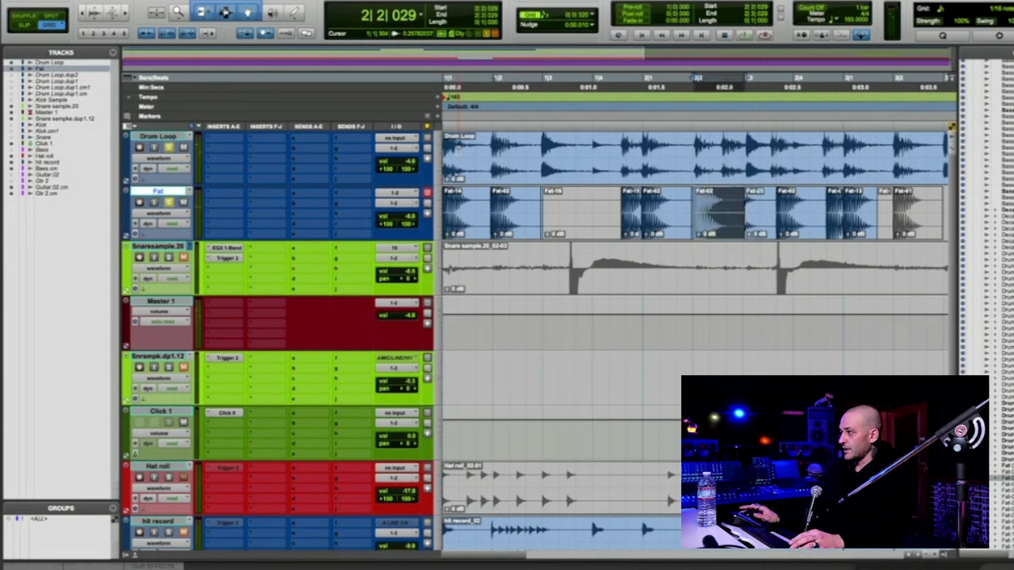
pyautogui.press('p')
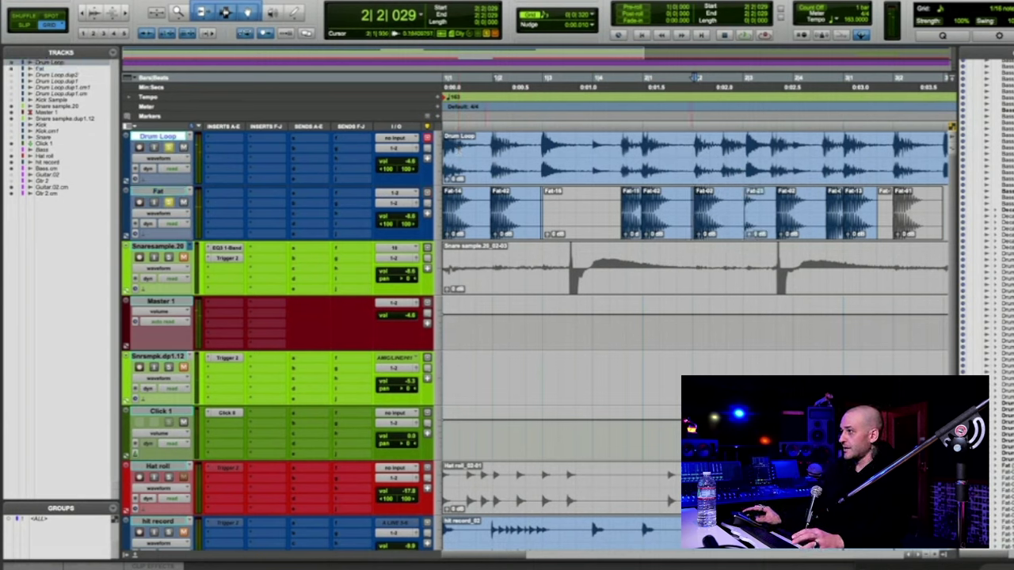
pyautogui.press('Tab')
pyautogui.press(';')
pyautogui.hotkey('ctrl', 'v')
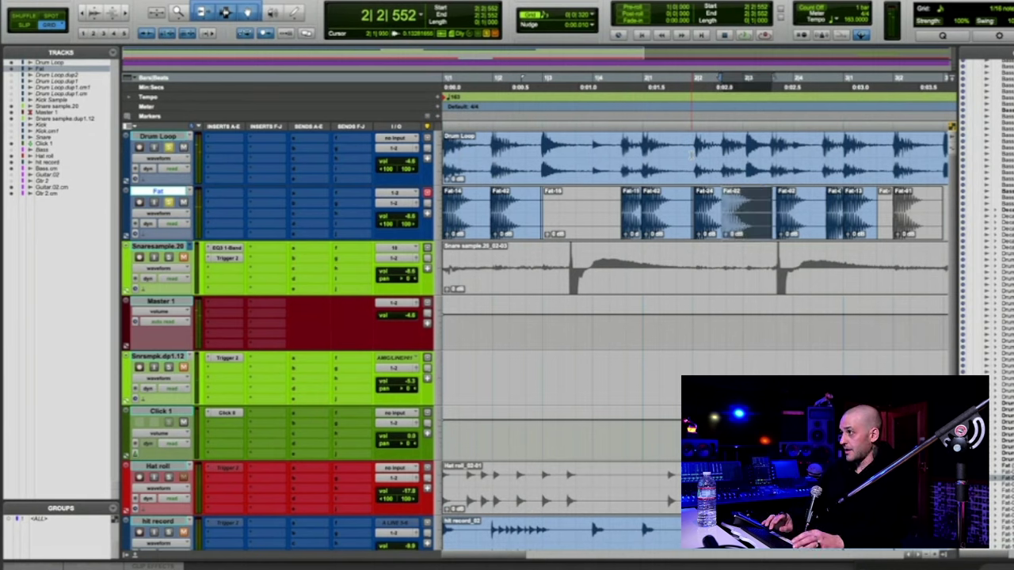
# Play the Drum Loop and Fat tracks together from the session start to check the pasted samples' alignment.
pyautogui.press('Return')
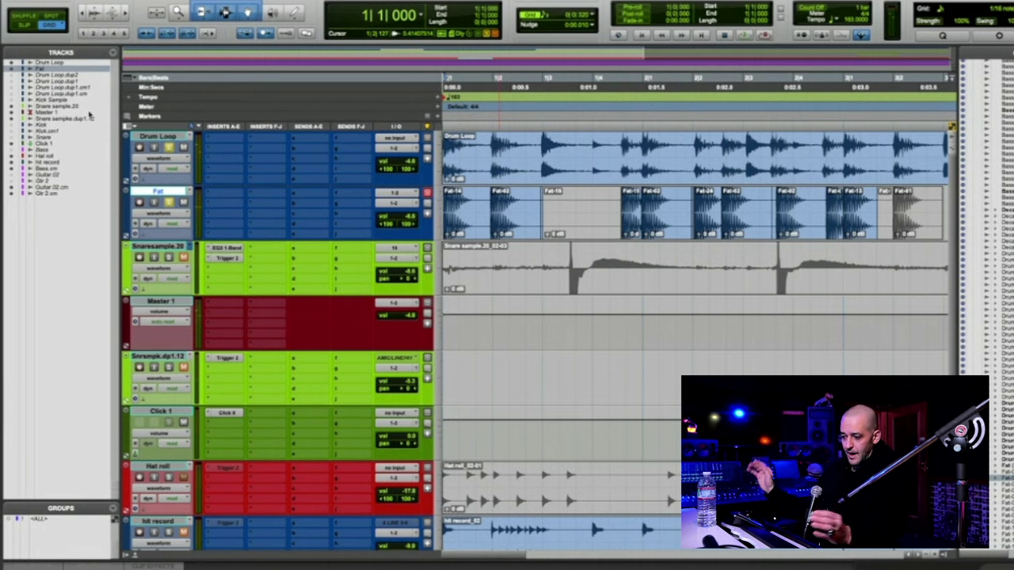
pyautogui.press('space')
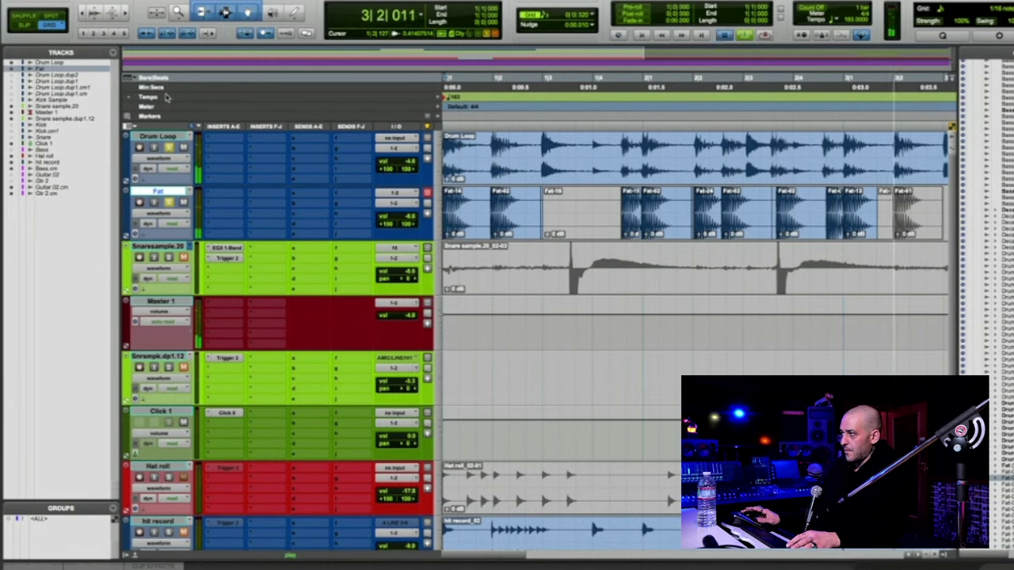
pyautogui.press('space')
pyautogui.click(793, 218)
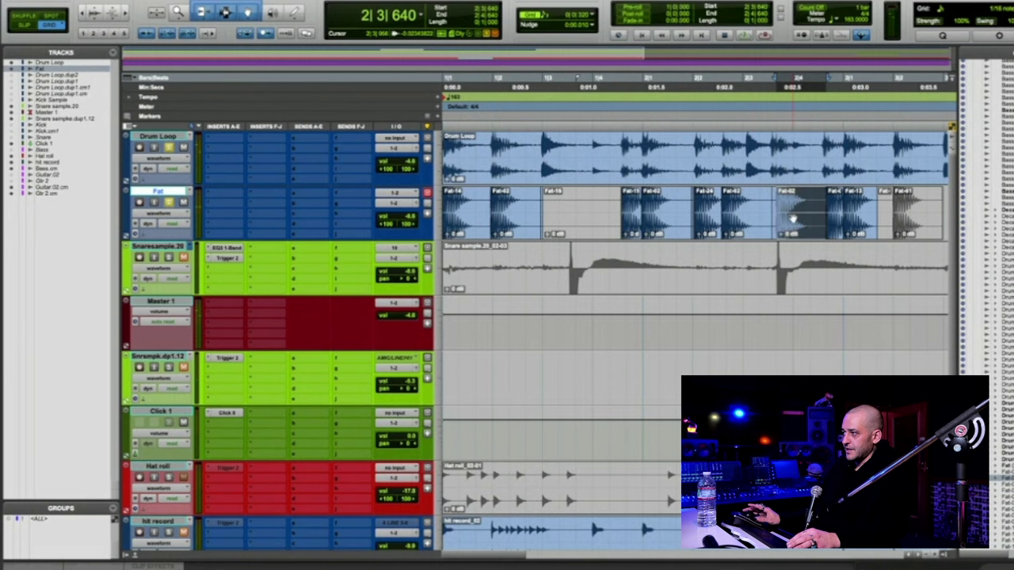
pyautogui.keyDown('shift'); pyautogui.click(856, 226); pyautogui.keyUp('shift')
pyautogui.press('Return')
pyautogui.press('space')
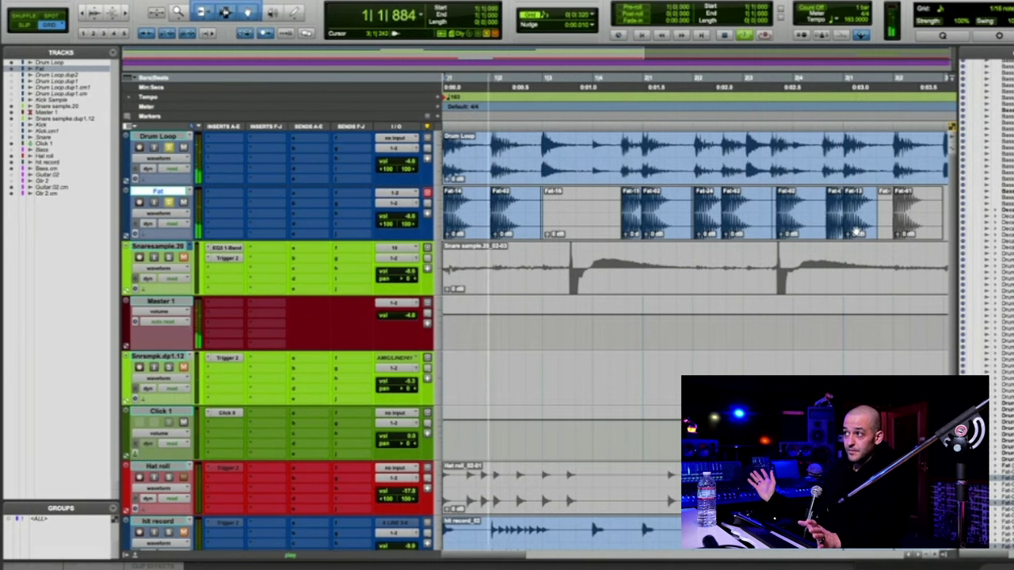
pyautogui.press('space')
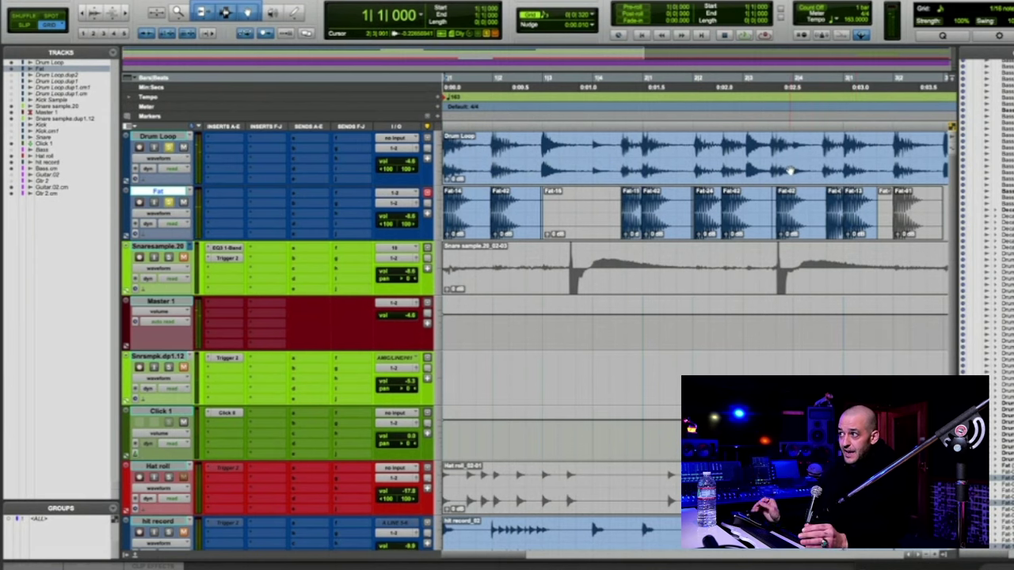
# Increase the Drum Loop track's height by one size, dismissing the clip naming dialog.
pyautogui.doubleClick(546, 163)
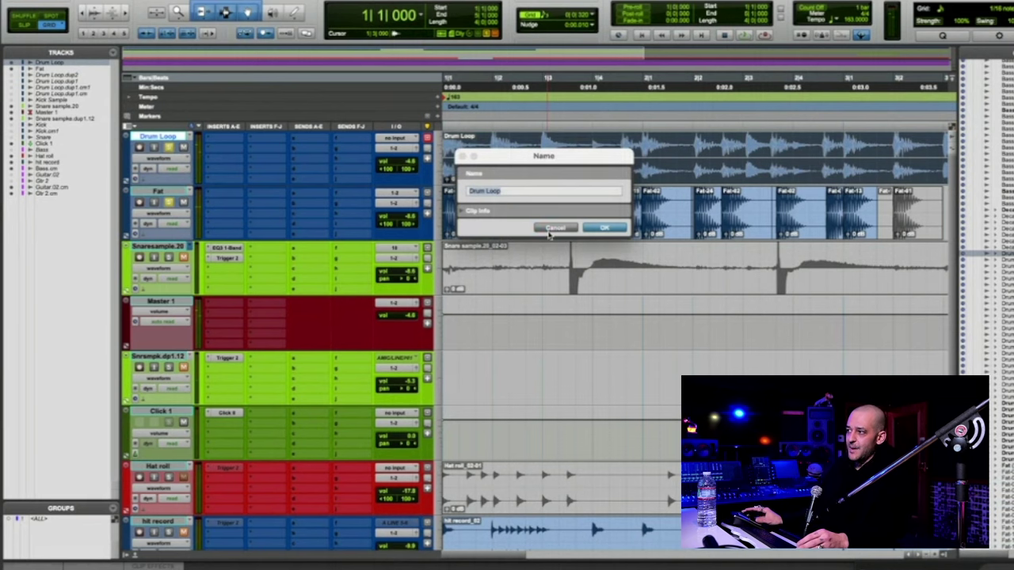
pyautogui.click(551, 229)
pyautogui.hotkey('ctrl', 'Up')
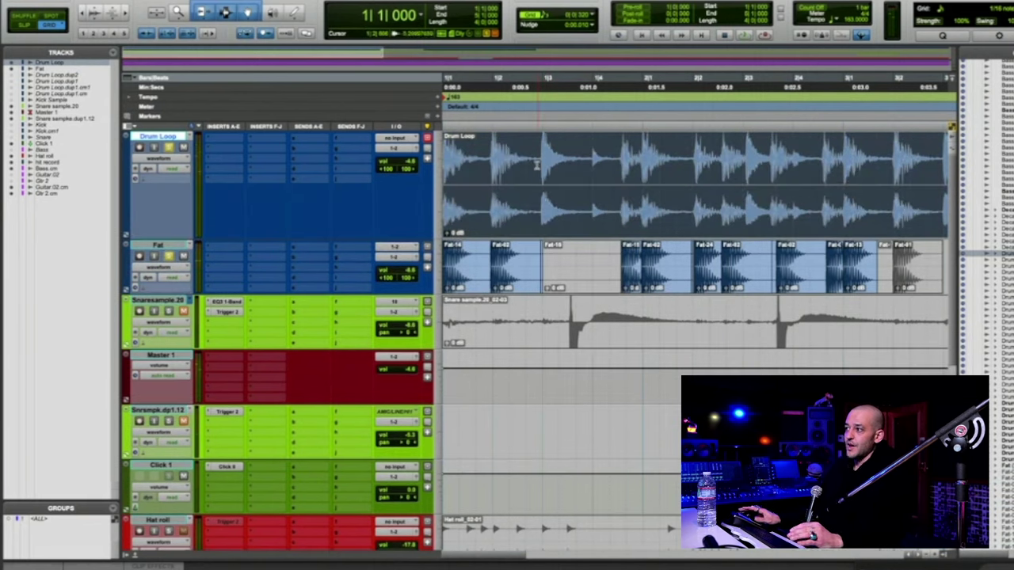
# Take the Drum Loop track out of solo, mute it and return to the session start.
pyautogui.click(509, 277)
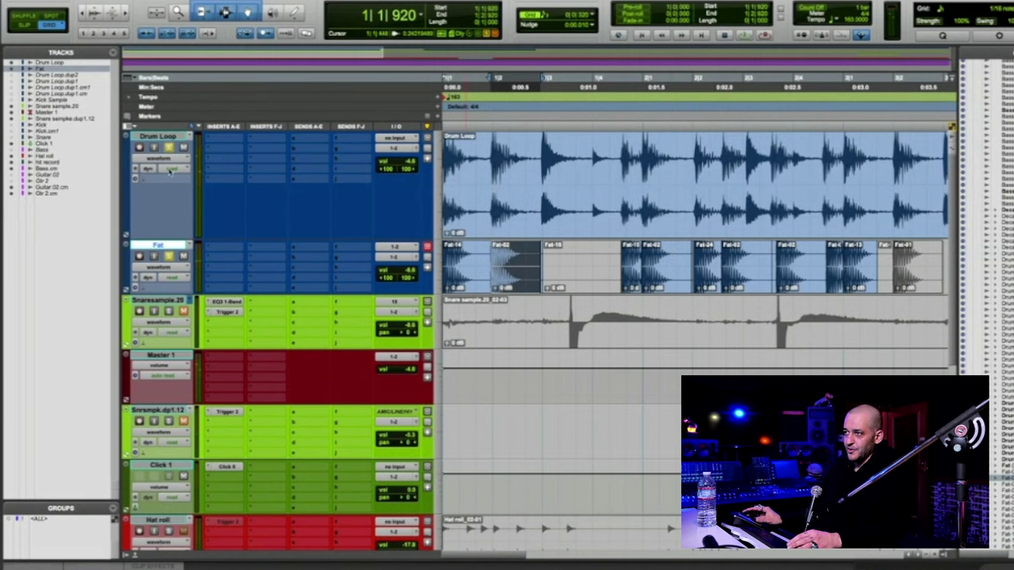
pyautogui.click(166, 159)
pyautogui.click(119, 160)
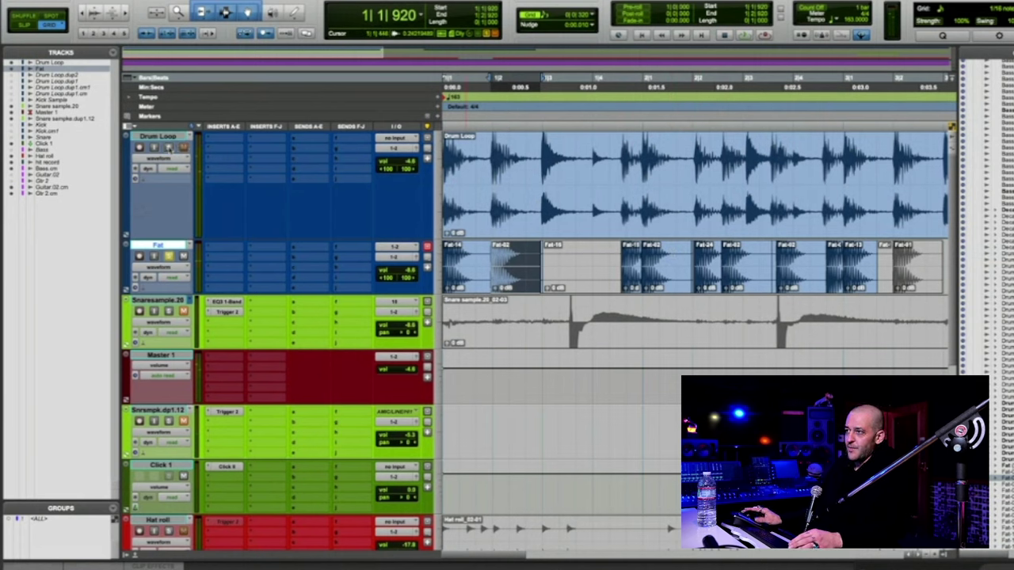
pyautogui.press('Return')
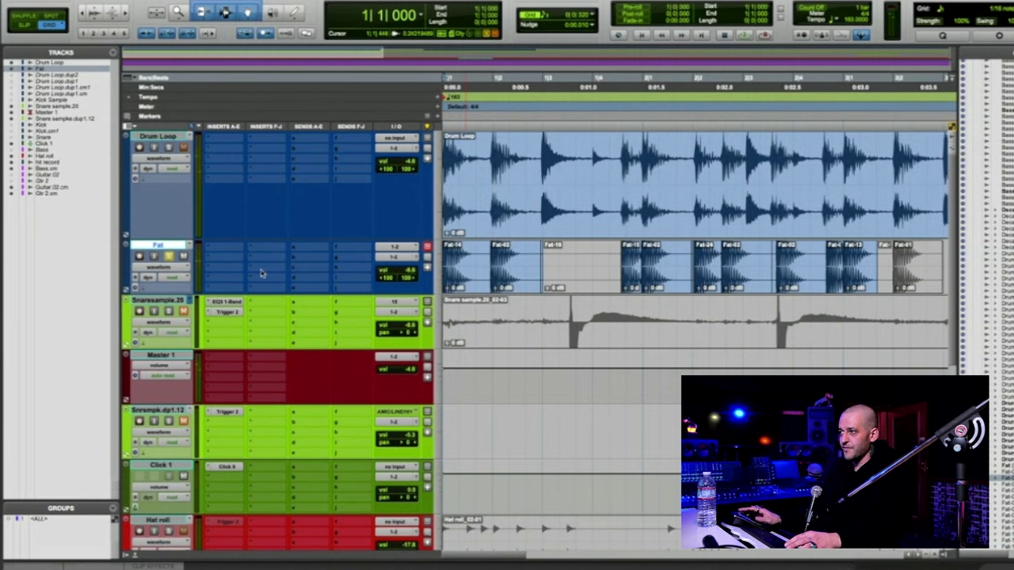
# Increase the Fat track's height by one size and play the track alone from the session start.
pyautogui.click(178, 247)
pyautogui.click(179, 247)
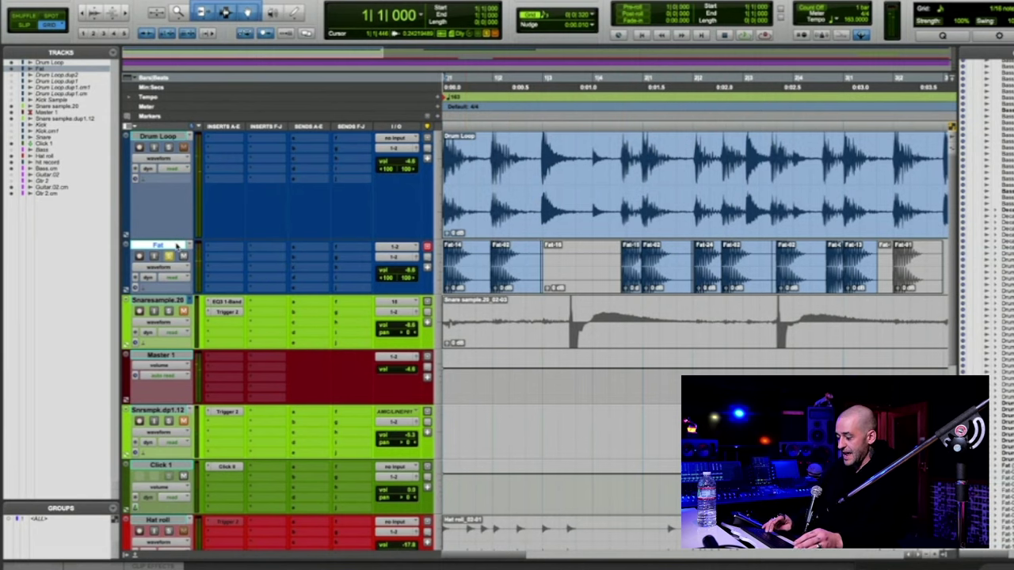
pyautogui.hotkey('ctrl', 'Up')
pyautogui.press('space')
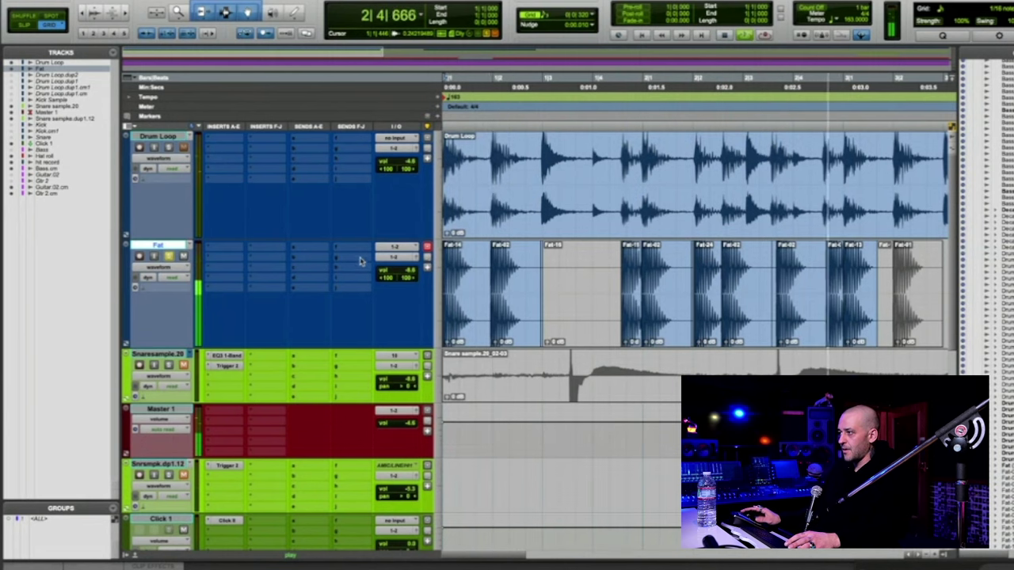
pyautogui.press('space')
# Trim the end of the Fat track clip just before beat 2|2 back to 2|1|746.
pyautogui.click(693, 284)
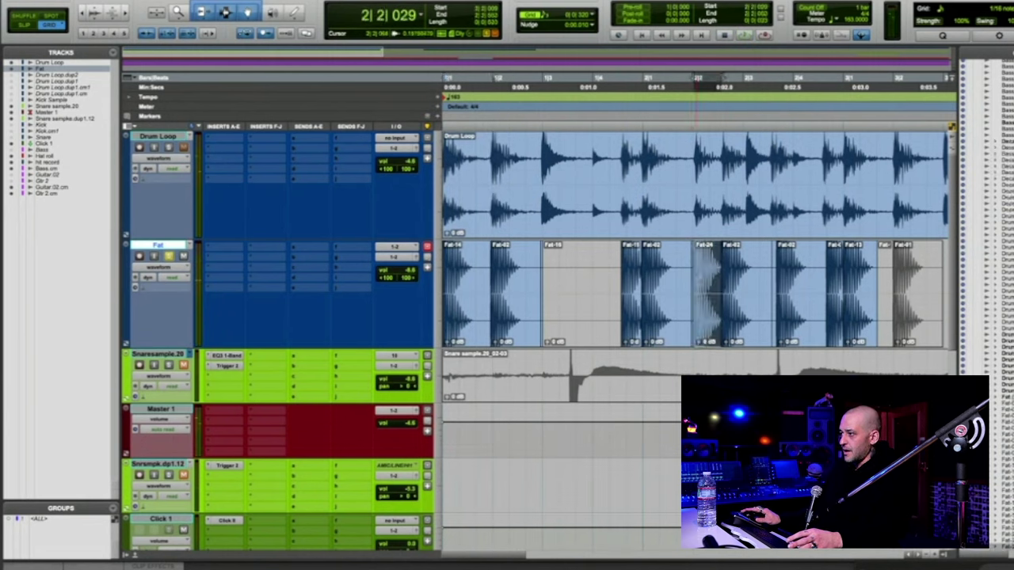
pyautogui.click(683, 278)
pyautogui.press('s')
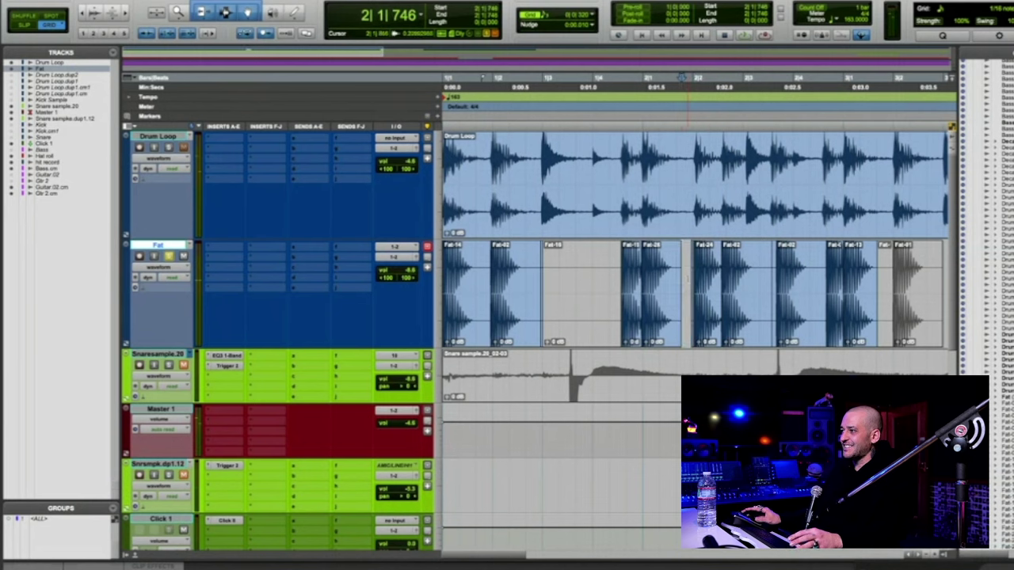
pyautogui.click(692, 284)
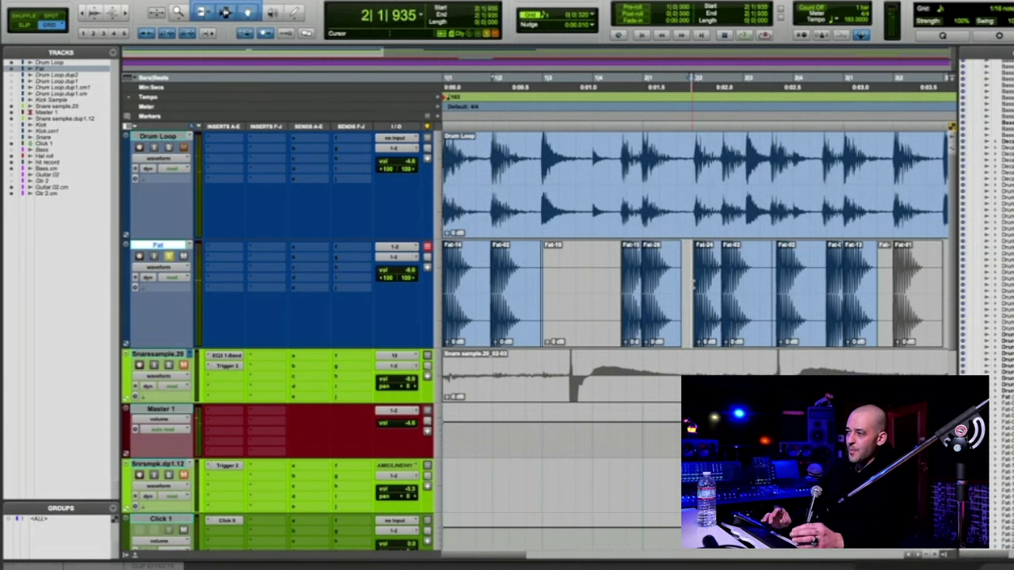
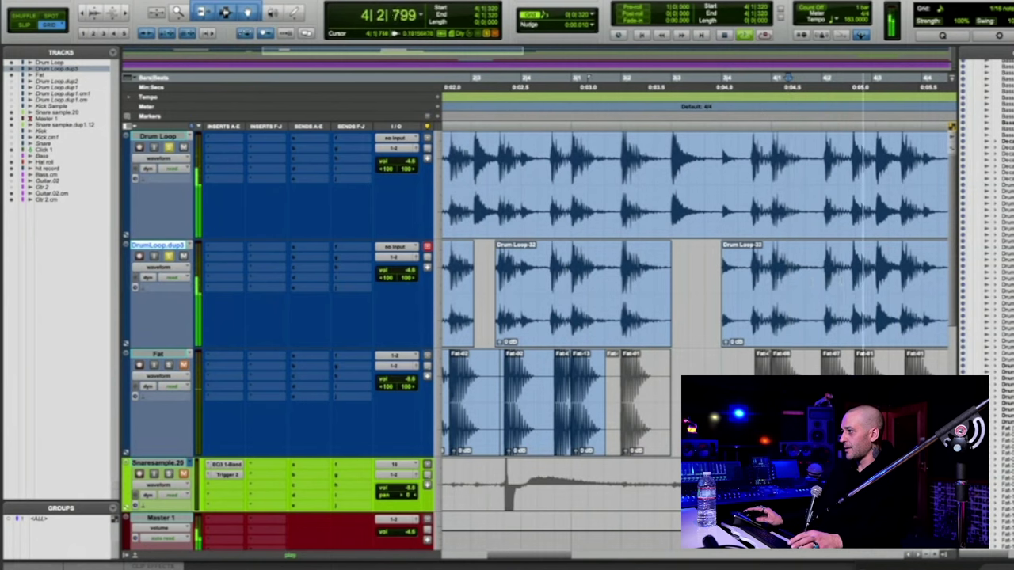
# Stop playback and delete the Drum Loop.dup3 hit from the transient at 4|3|096 to 4|3|437.
pyautogui.press('space')
pyautogui.click(853, 263)
pyautogui.press('Tab')
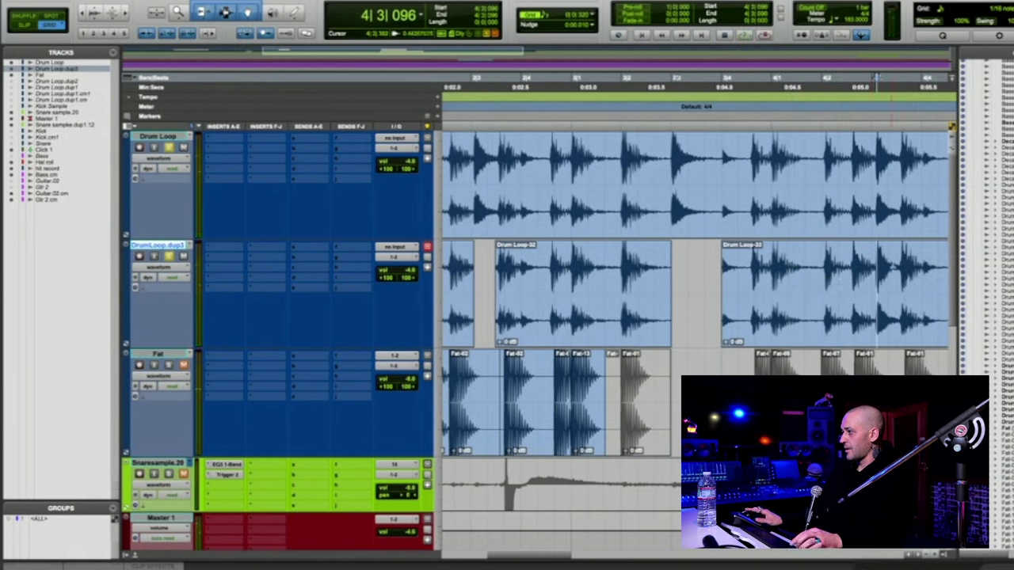
pyautogui.doubleClick(891, 262)
pyautogui.click(874, 259)
pyautogui.press('Tab')
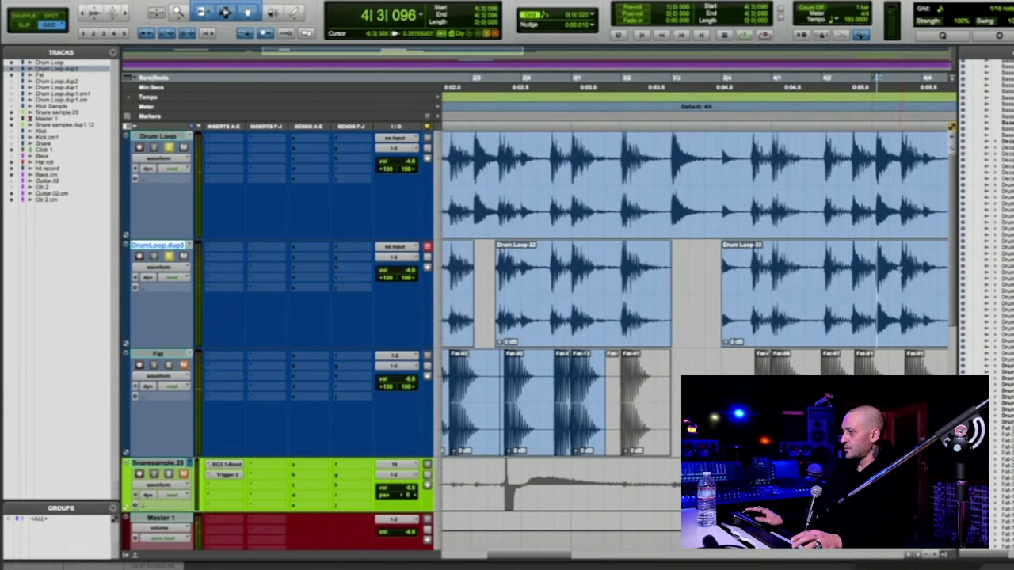
pyautogui.moveTo(903, 258); pyautogui.dragTo(892, 256)
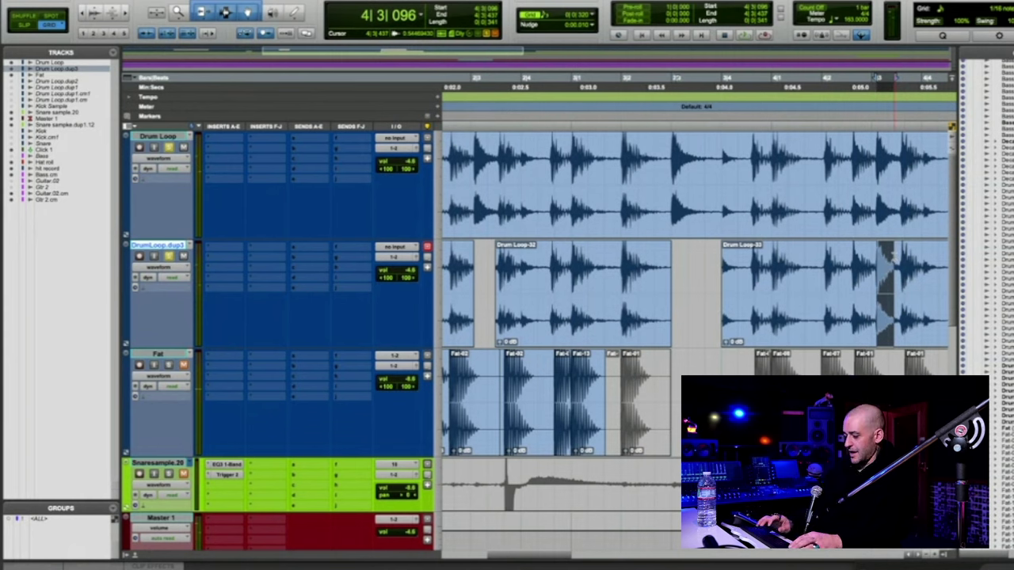
pyautogui.press('Delete')
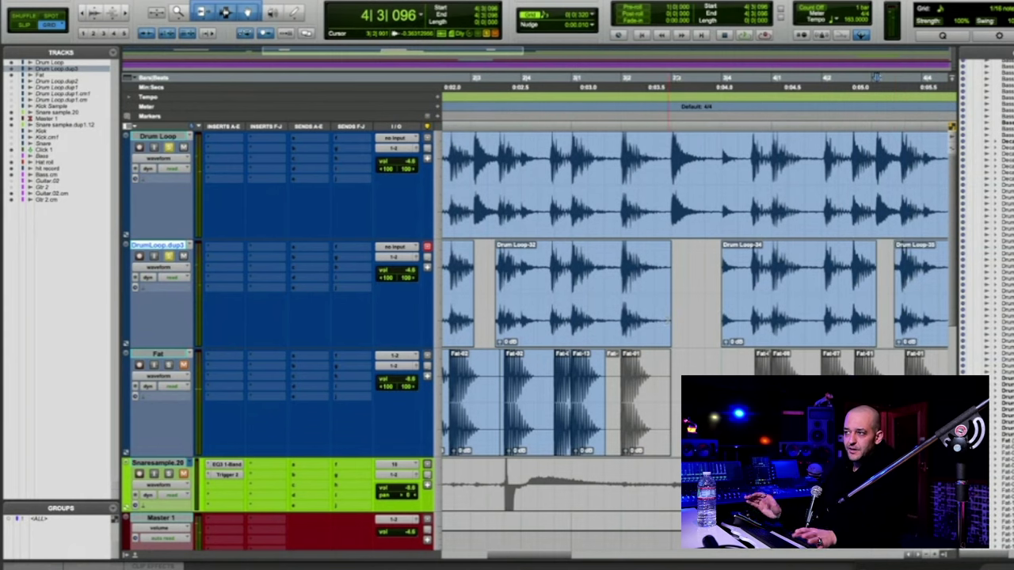
# Search the plug-ins for "trigger" and insert Trigger 2 (stereo) in the first insert slot of Drum Loop.dup3.
pyautogui.click(214, 249)
pyautogui.press('Escape')
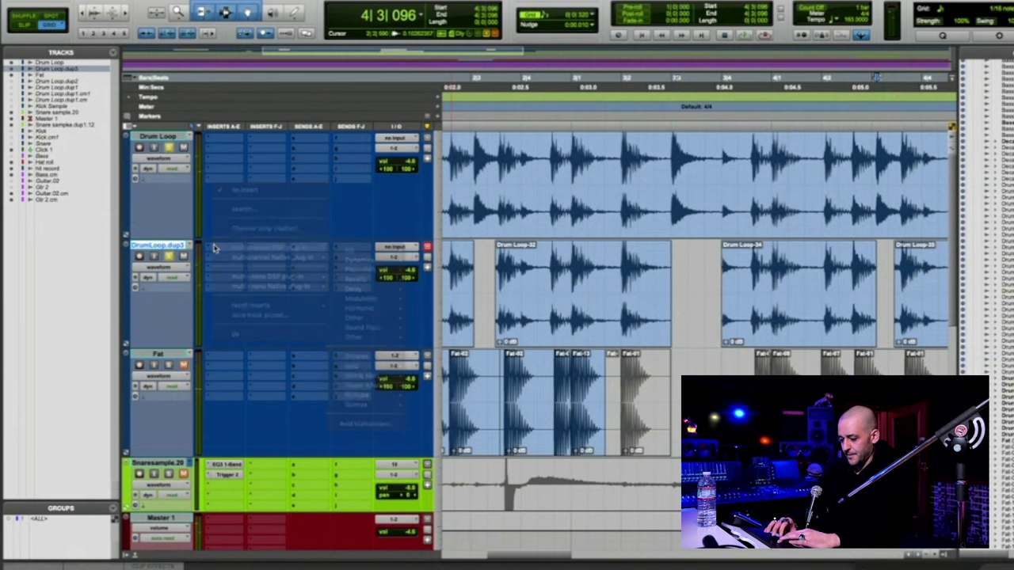
pyautogui.write('trigger')
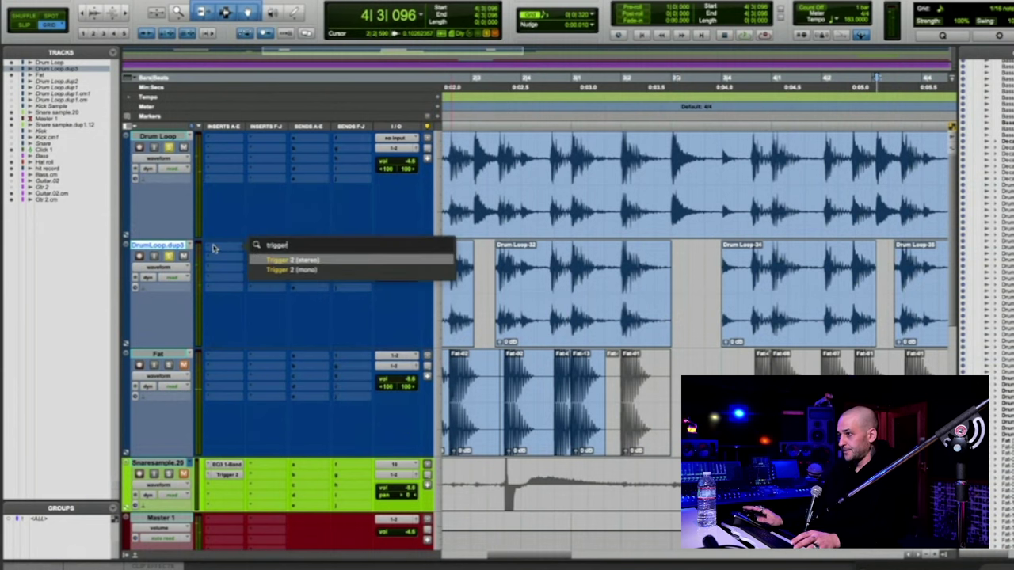
pyautogui.click(265, 262)
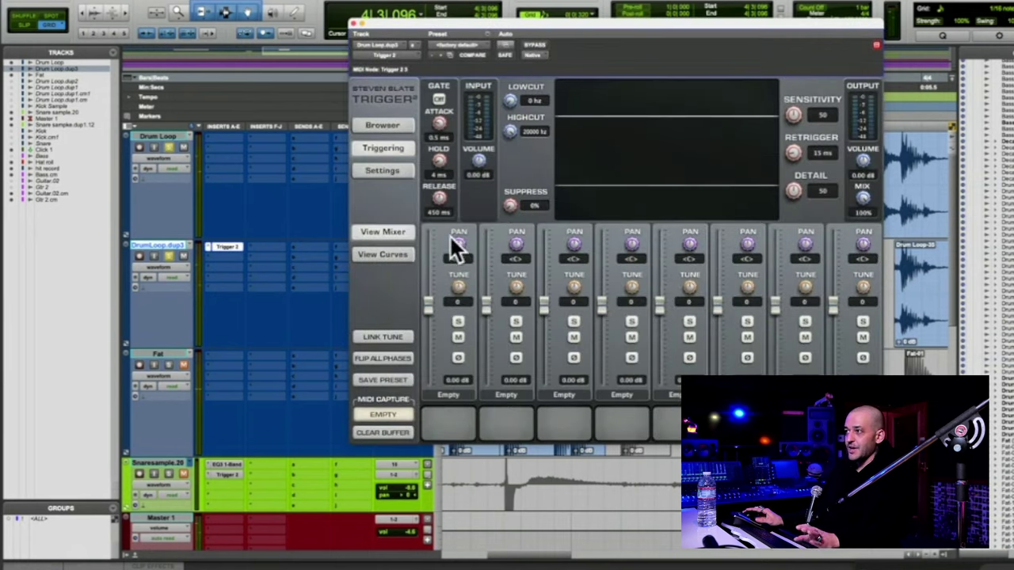
# Audition Fat.wav from the Kick WAV folder in Trigger 2's sample browser and load it into the first sample slot.
pyautogui.click(397, 129)
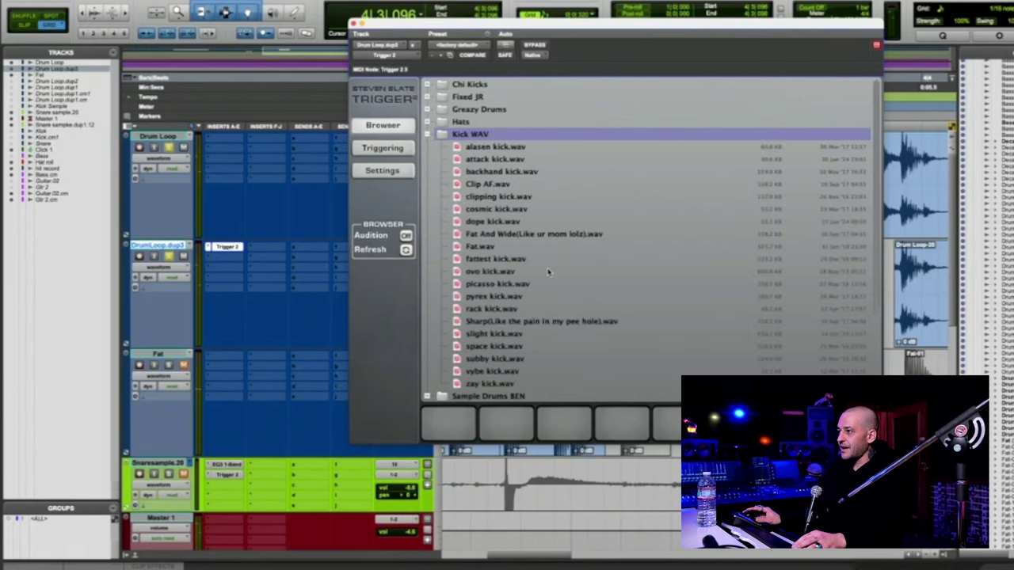
pyautogui.scroll(-3, 548, 272)
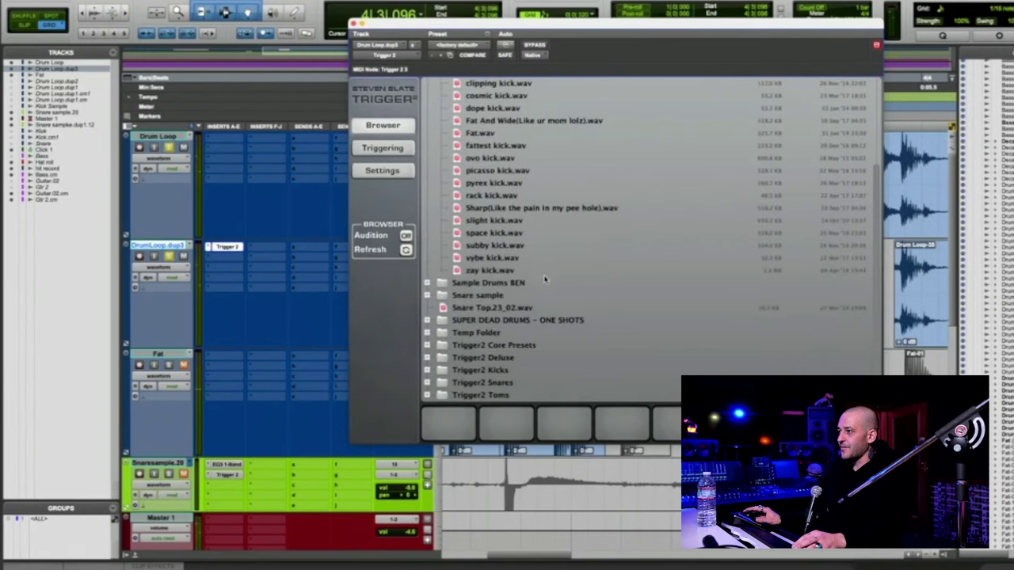
pyautogui.click(486, 133)
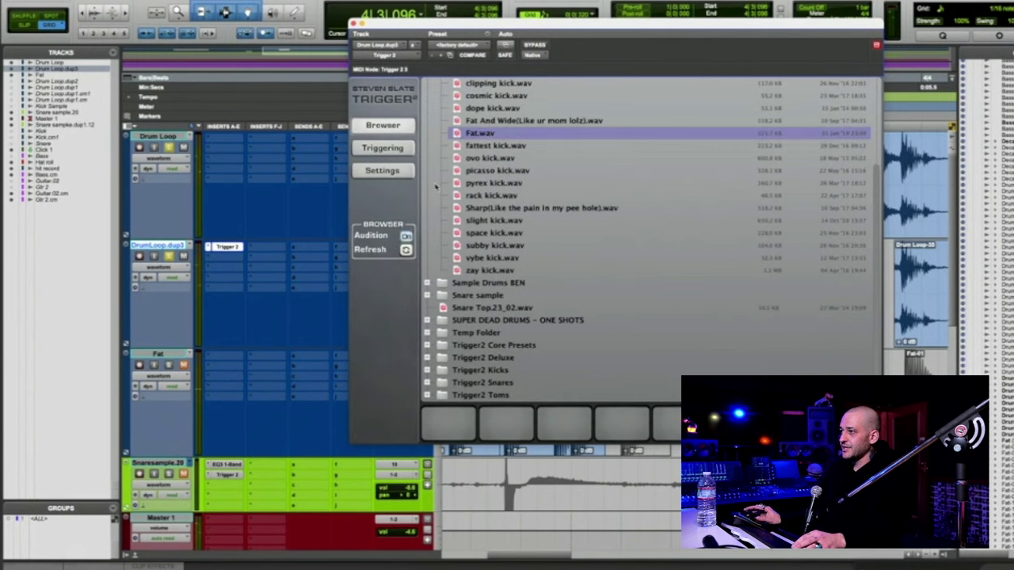
pyautogui.click(496, 136)
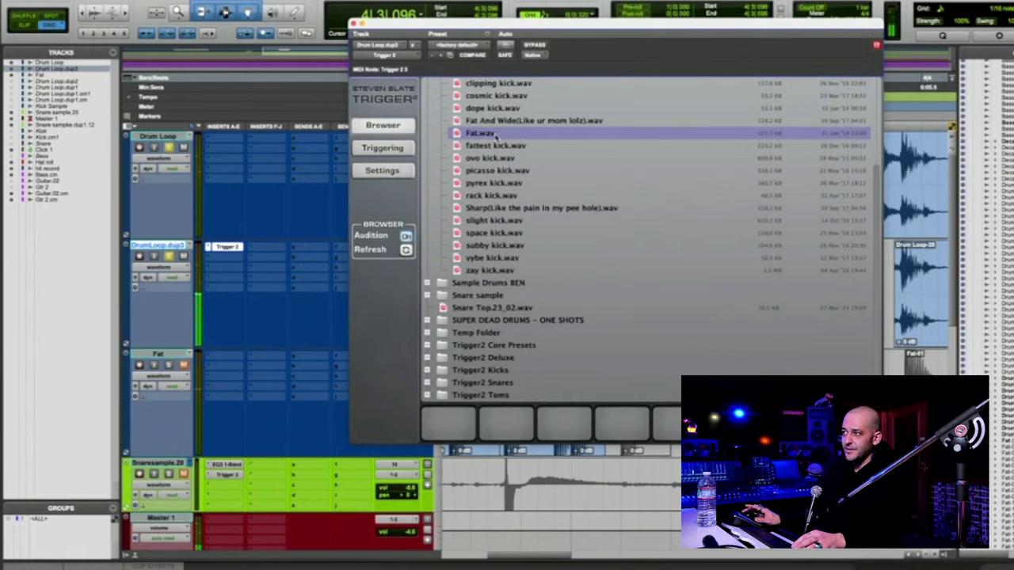
pyautogui.moveTo(495, 137); pyautogui.dragTo(440, 402)
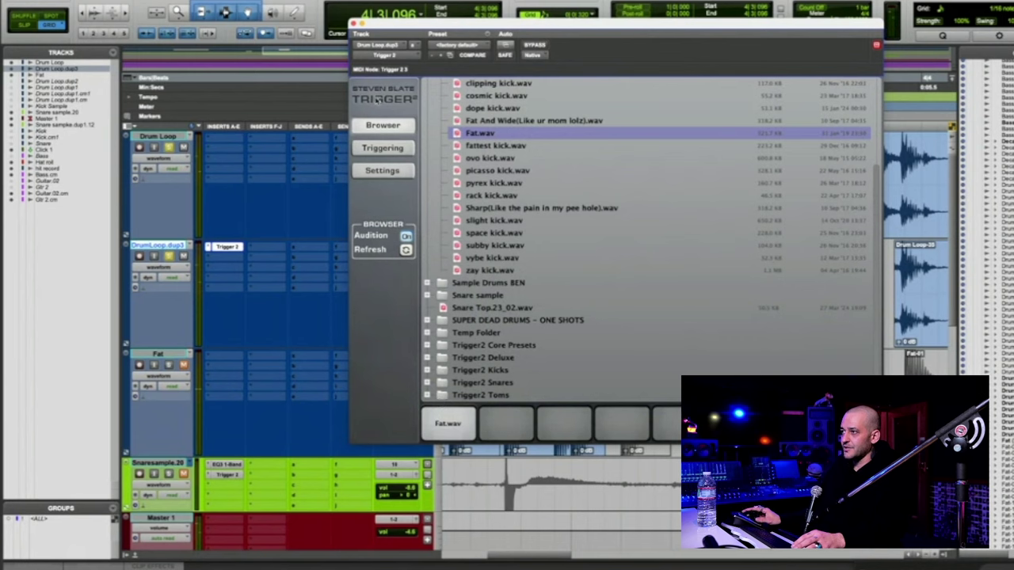
# Show Trigger 2's triggering controls with its window moved below the Drum Loop.dup3 clips, and return to the session start.
pyautogui.click(372, 150)
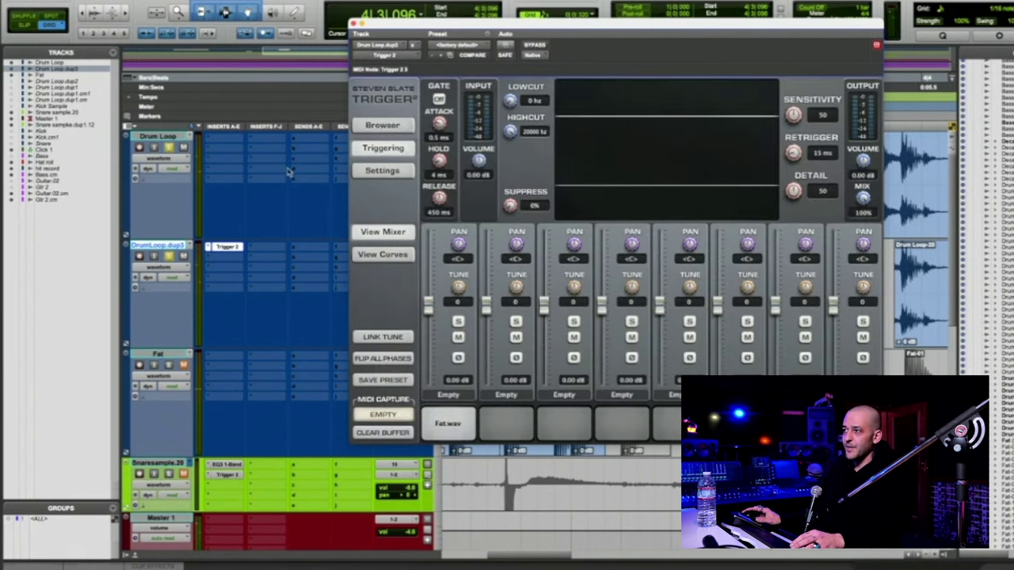
pyautogui.moveTo(384, 26); pyautogui.dragTo(393, 335)
pyautogui.press('space')
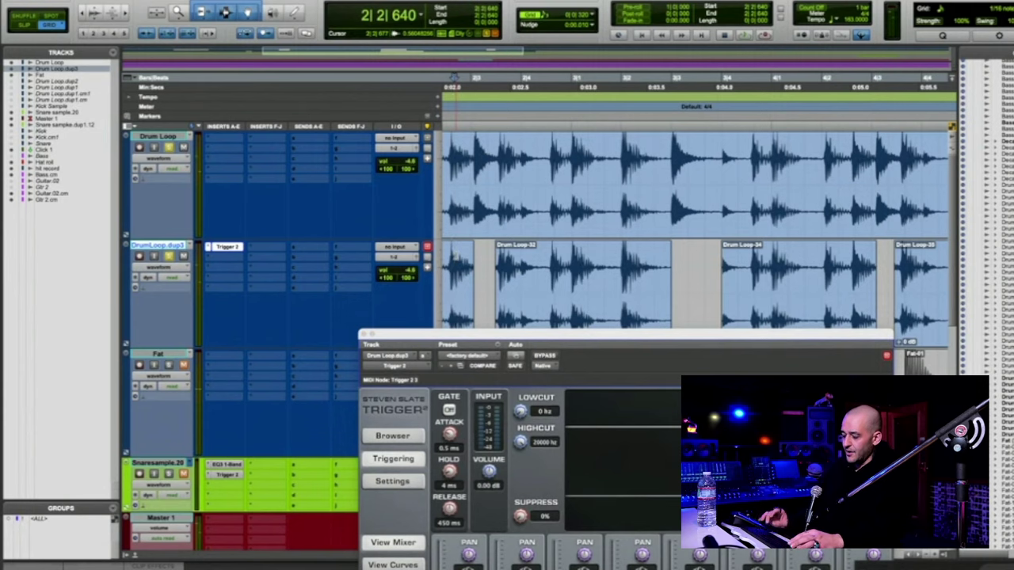
pyautogui.press('Return')
pyautogui.press('r')
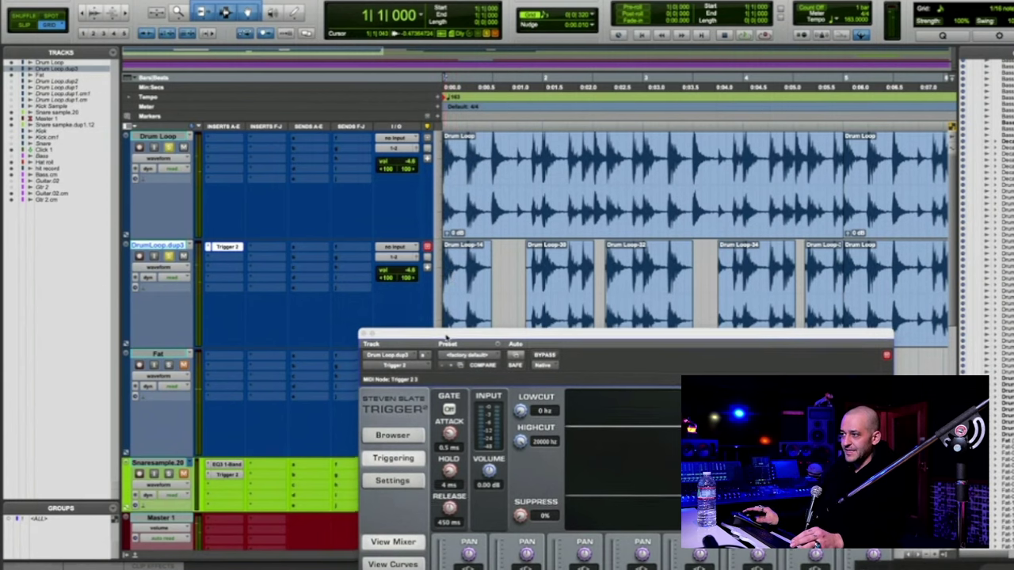
# Link Dynamics and Velocity in Trigger 2's curves, set the sample slots to Dyn 88 and Vel 45, and close the plug-in.
pyautogui.moveTo(440, 334); pyautogui.dragTo(350, 126)
pyautogui.click(301, 357)
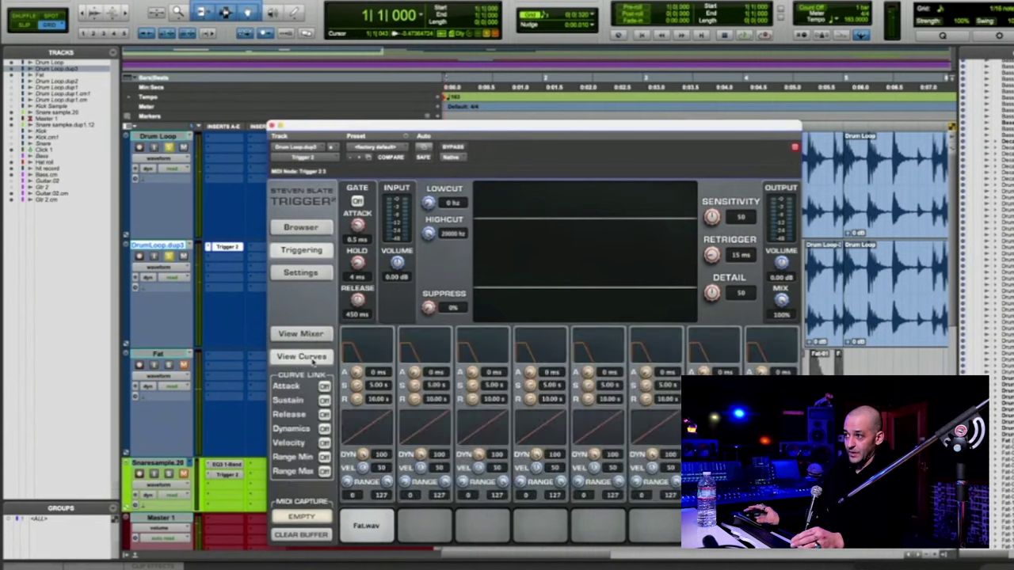
pyautogui.click(325, 428)
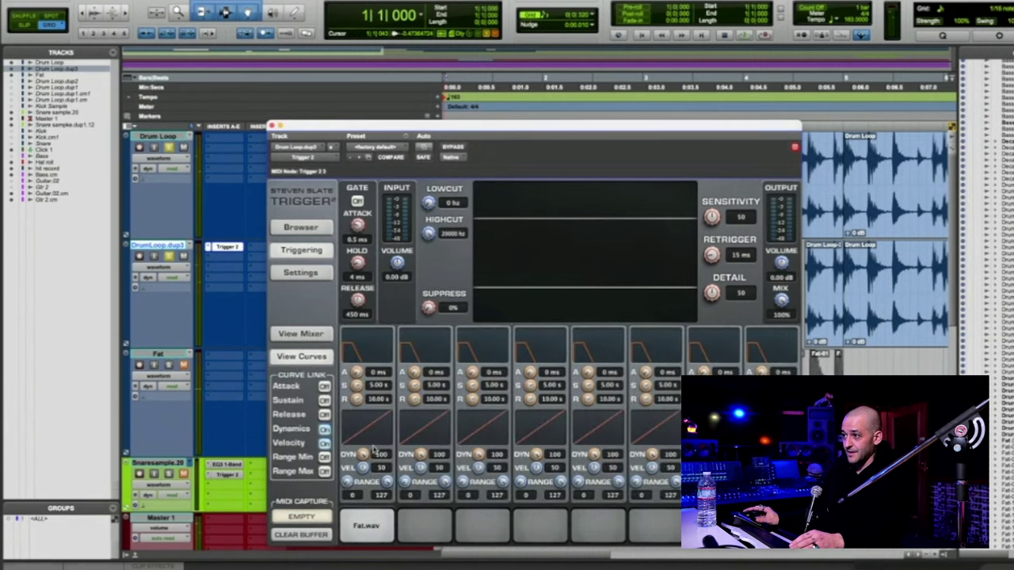
pyautogui.moveTo(374, 450); pyautogui.dragTo(364, 477)
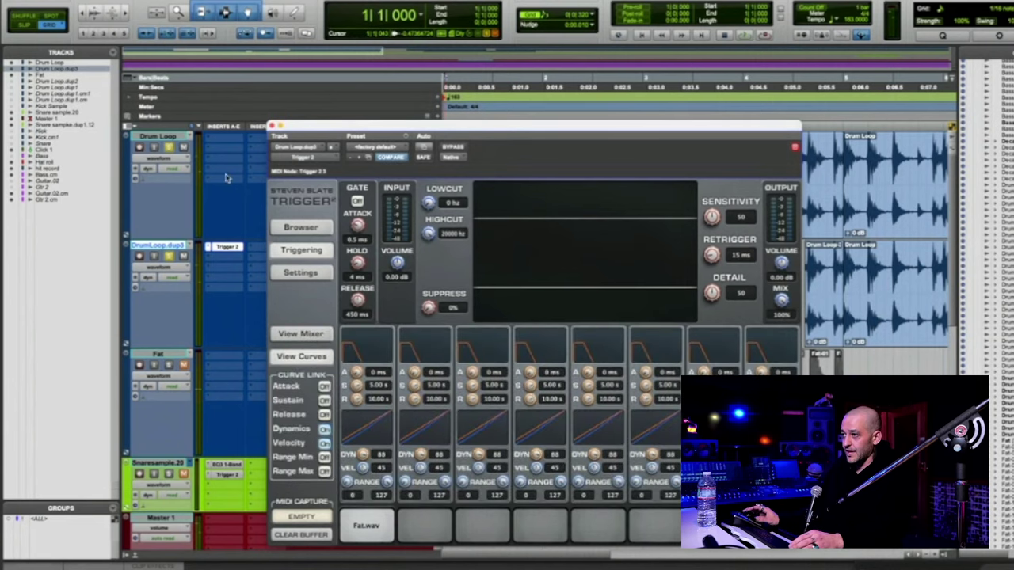
pyautogui.click(271, 125)
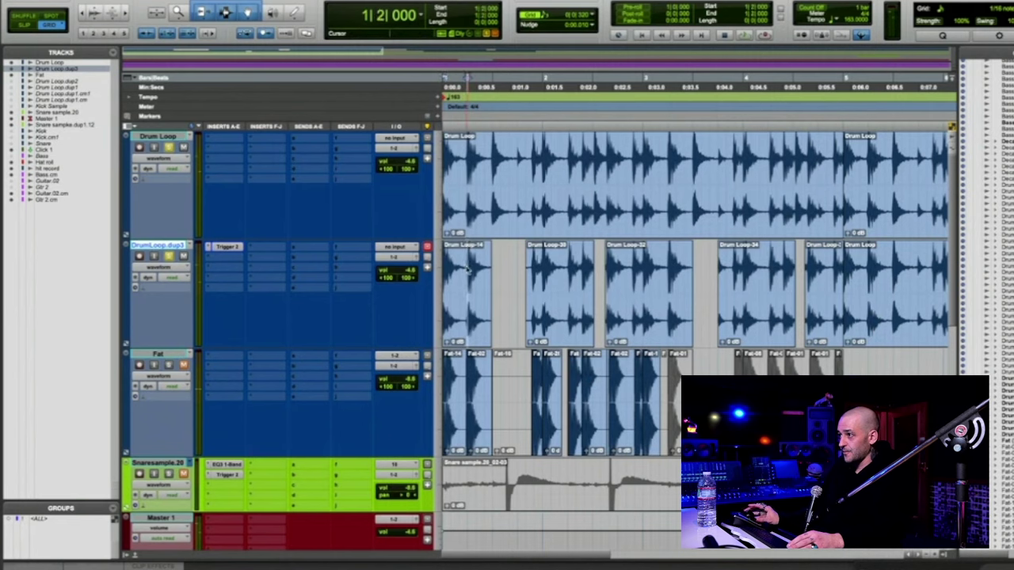
# Duplicate the edited Drum Loop.dup3 clips of bars 1 to 4 over the uncut loop starting at bar 5.
pyautogui.press('r')
pyautogui.click(661, 255)
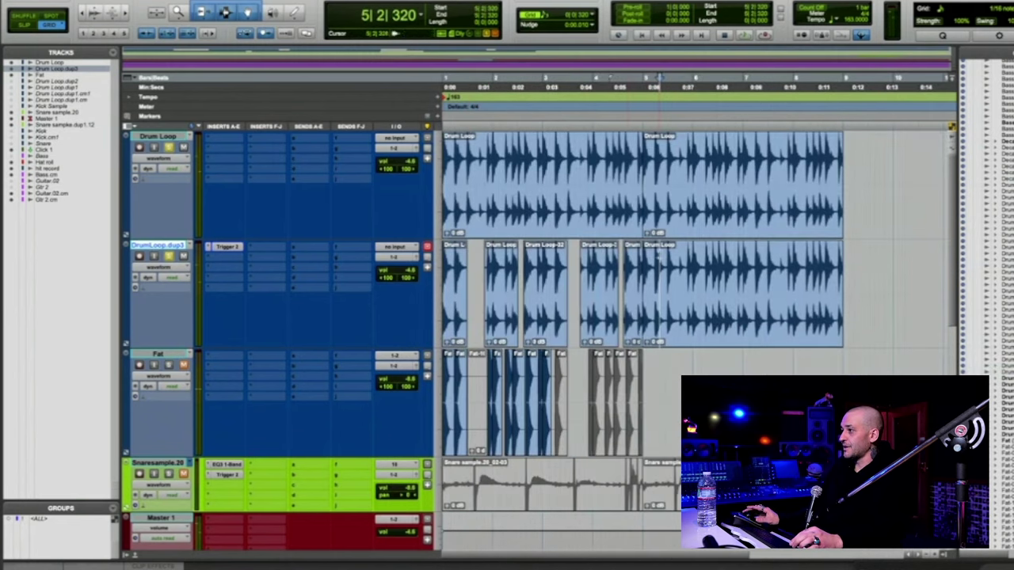
pyautogui.doubleClick(631, 283)
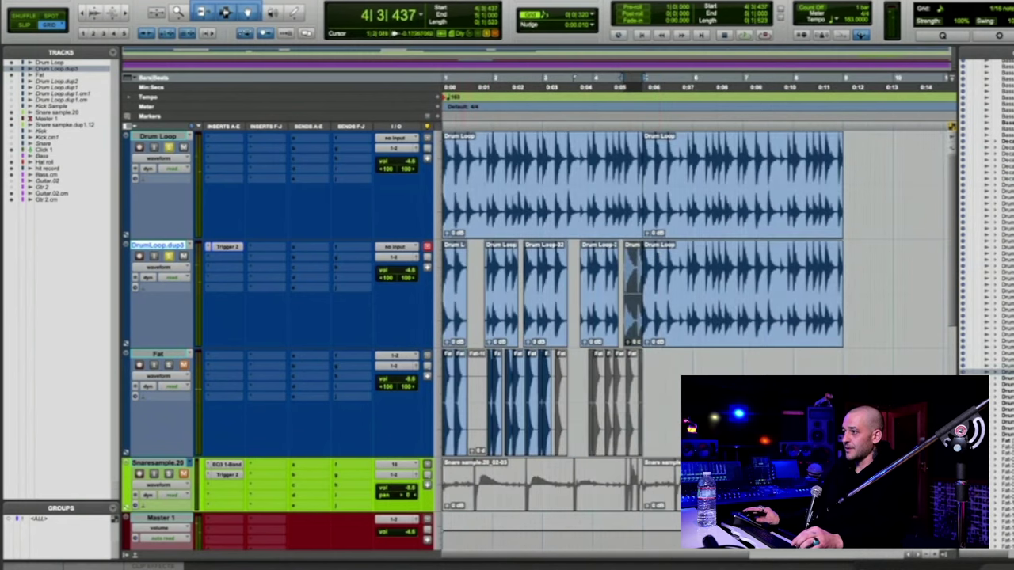
pyautogui.moveTo(625, 279); pyautogui.dragTo(456, 312)
pyautogui.press('super+d')
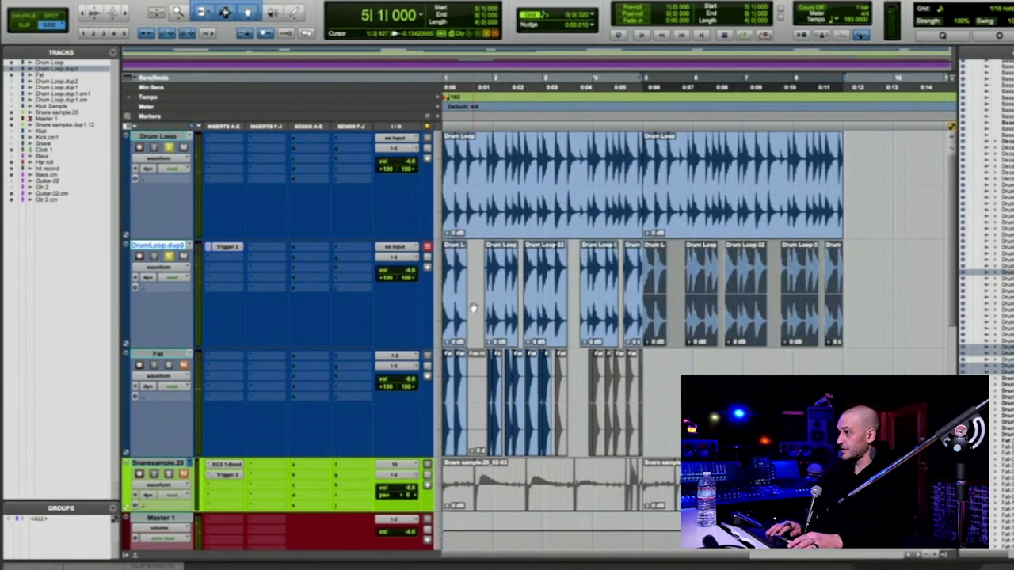
# Select both Drum Loop clips, play the loop with its triggered duplicate from the session start, and stop playback.
pyautogui.press('Return')
pyautogui.click(656, 200)
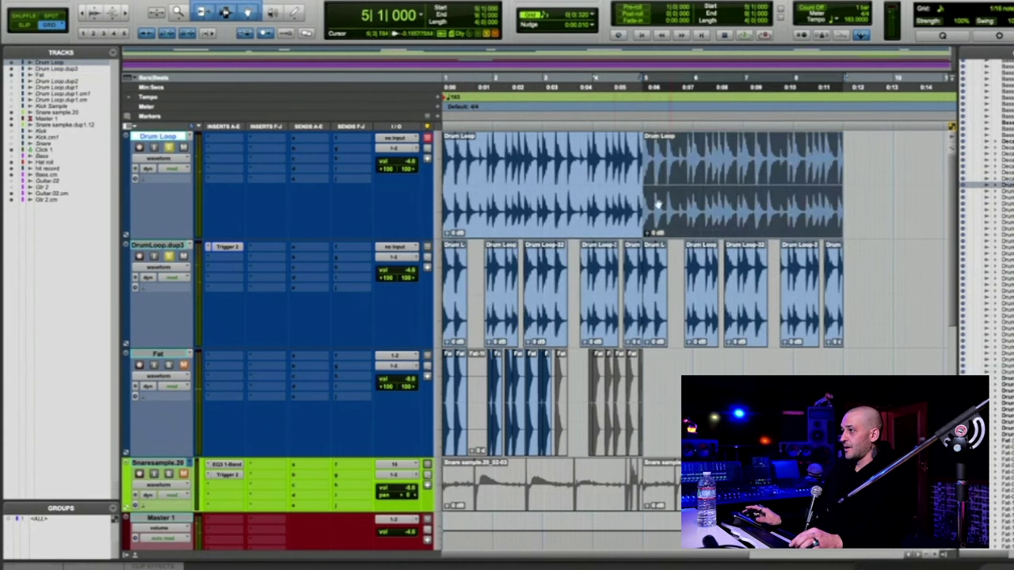
pyautogui.keyDown('shift'); pyautogui.click(591, 210); pyautogui.keyUp('shift')
pyautogui.press('space')
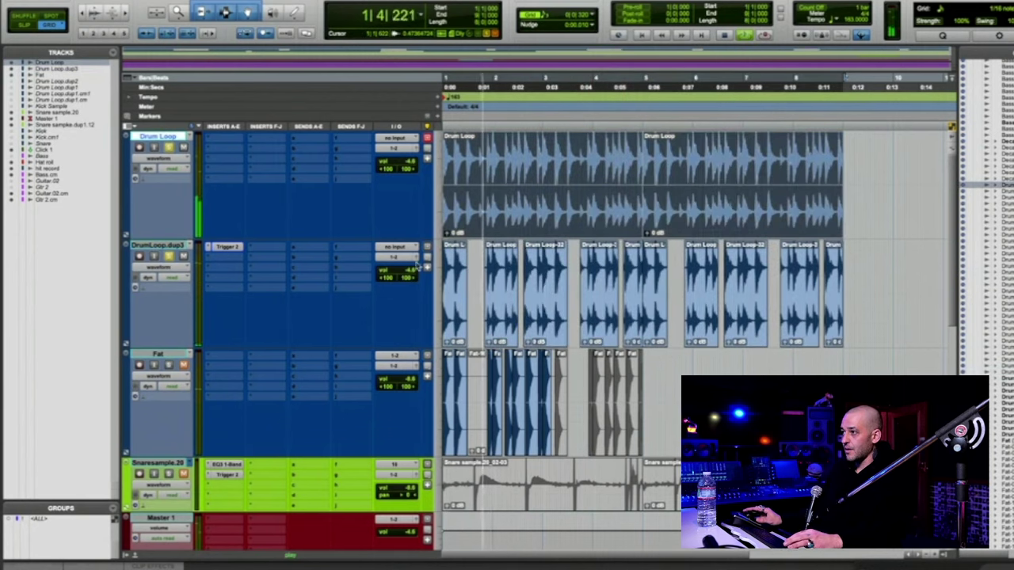
pyautogui.press('super+bracketright')
pyautogui.press('super+bracketright')
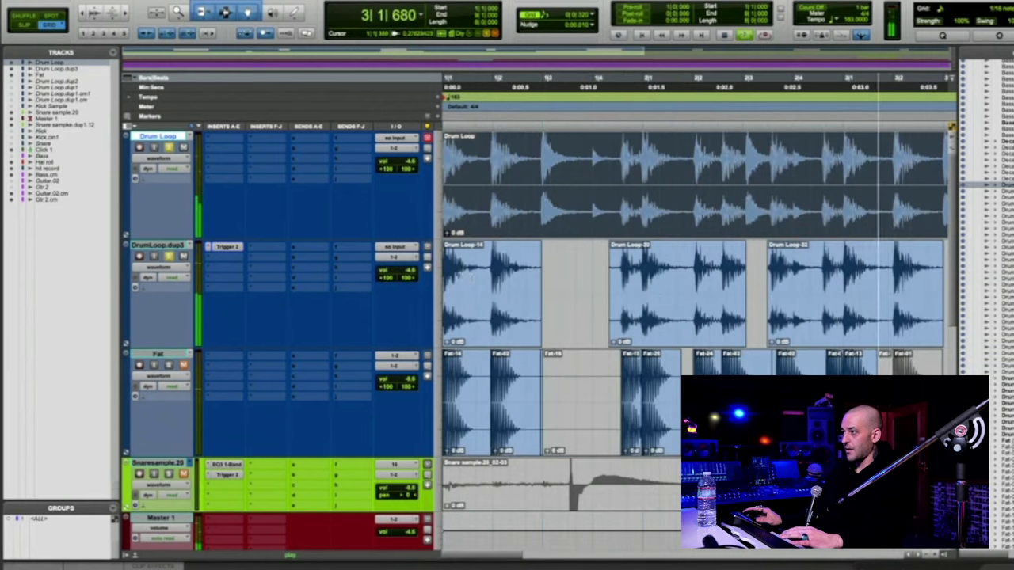
pyautogui.press('space')
pyautogui.click(480, 269)
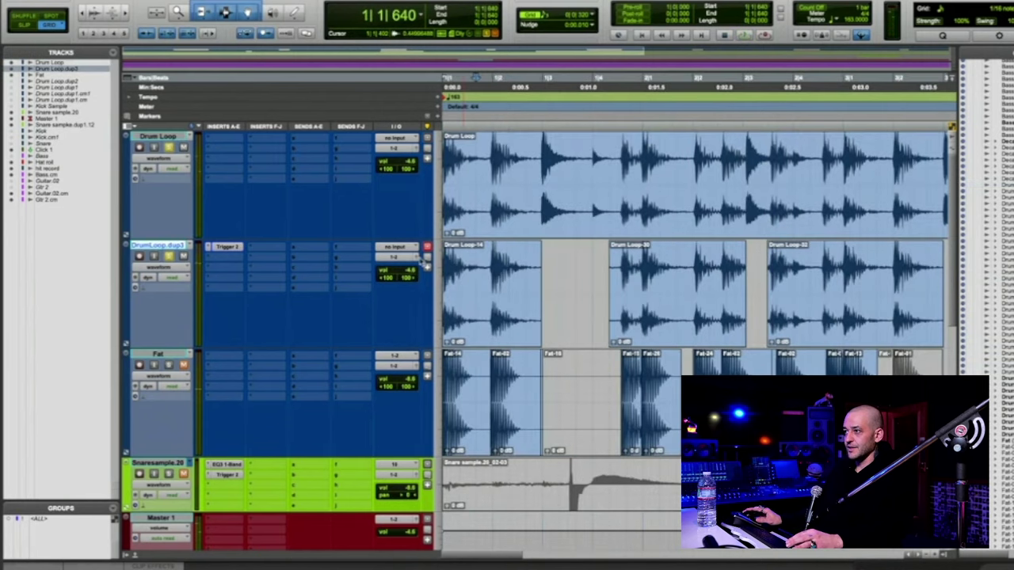
# Reopen Trigger 2 on Drum Loop.dup3, check its browser for the loaded kick, and return to the triggering controls.
pyautogui.moveTo(221, 250); pyautogui.dragTo(227, 248)
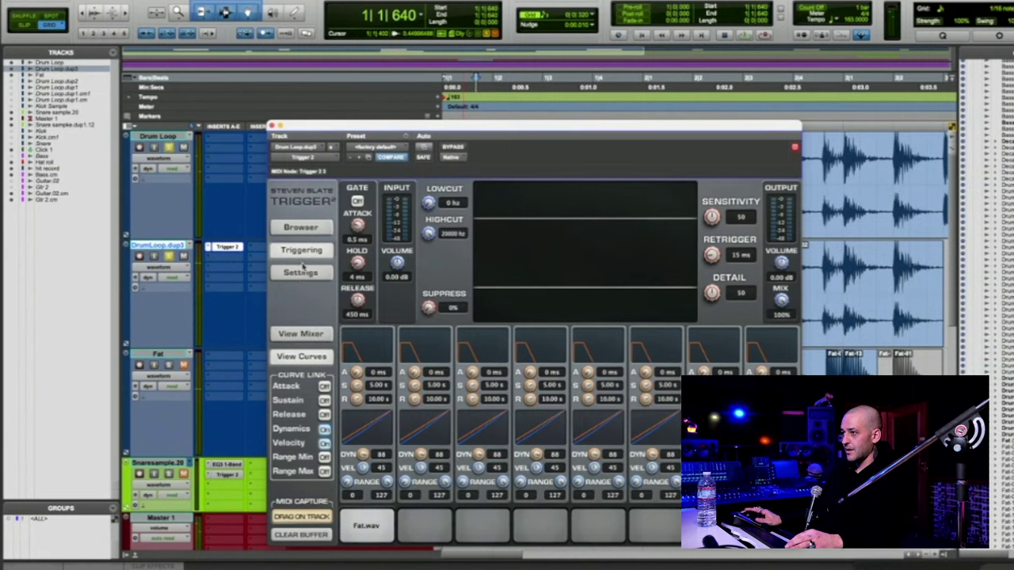
pyautogui.click(302, 272)
pyautogui.click(301, 230)
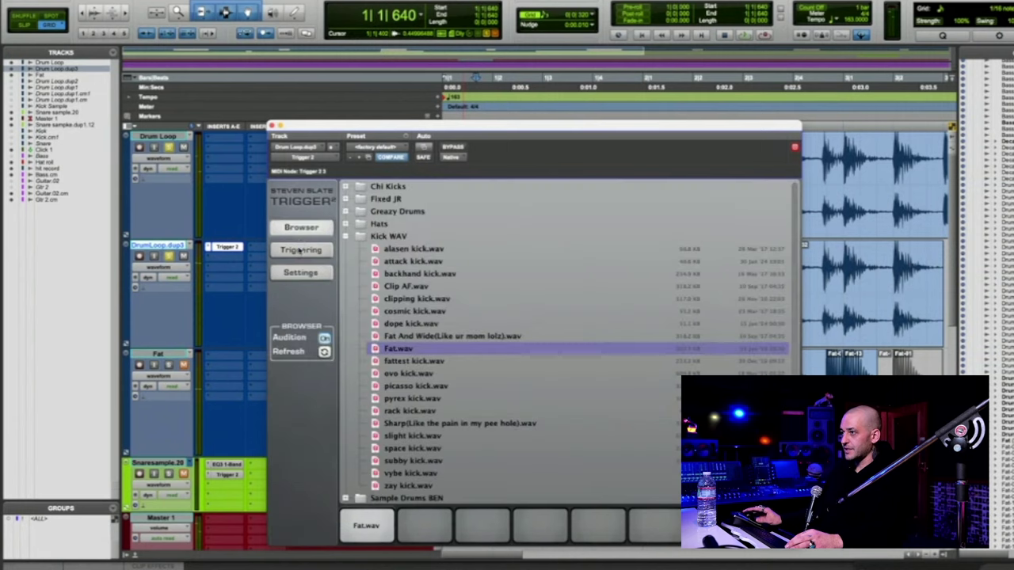
pyautogui.click(301, 249)
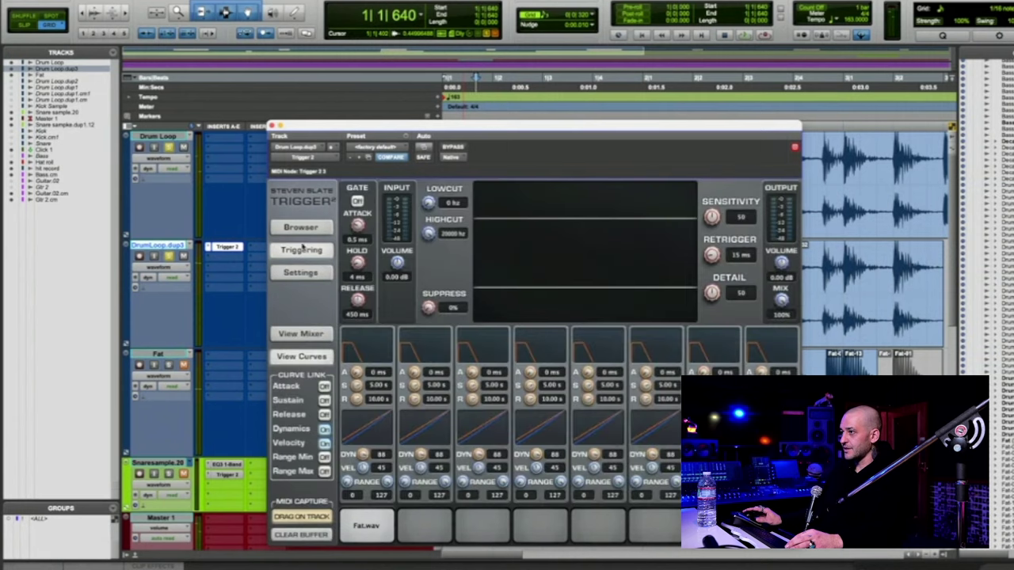
# Close Trigger 2, show the hidden Drum Loop.dup2 and Drum Loop.dup1 tracks, and move Drum Loop.dup1 directly below Drum Loop.
pyautogui.click(10, 81)
pyautogui.click(275, 127)
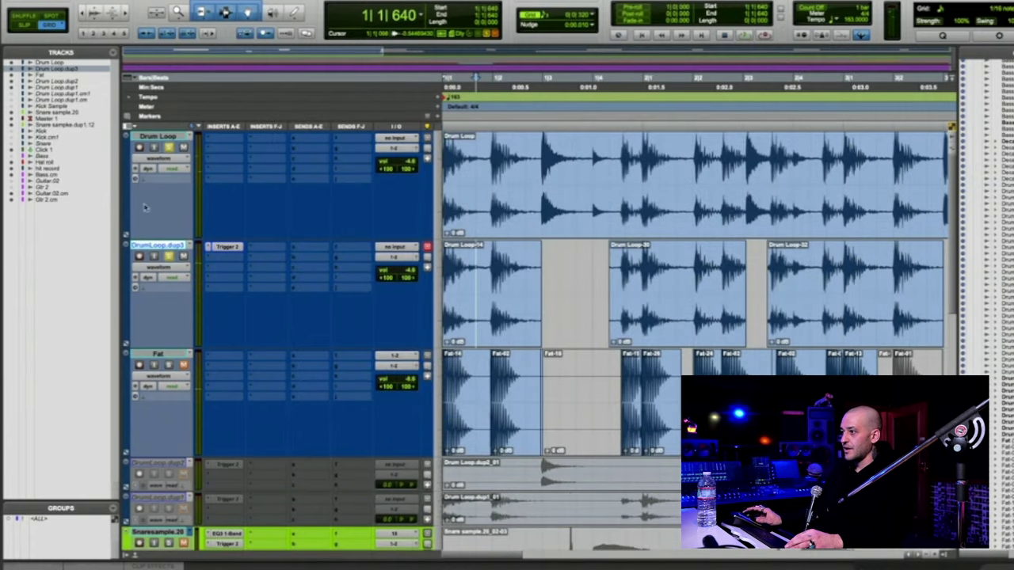
pyautogui.scroll(-10, 204, 322)
pyautogui.scroll(10, 206, 325)
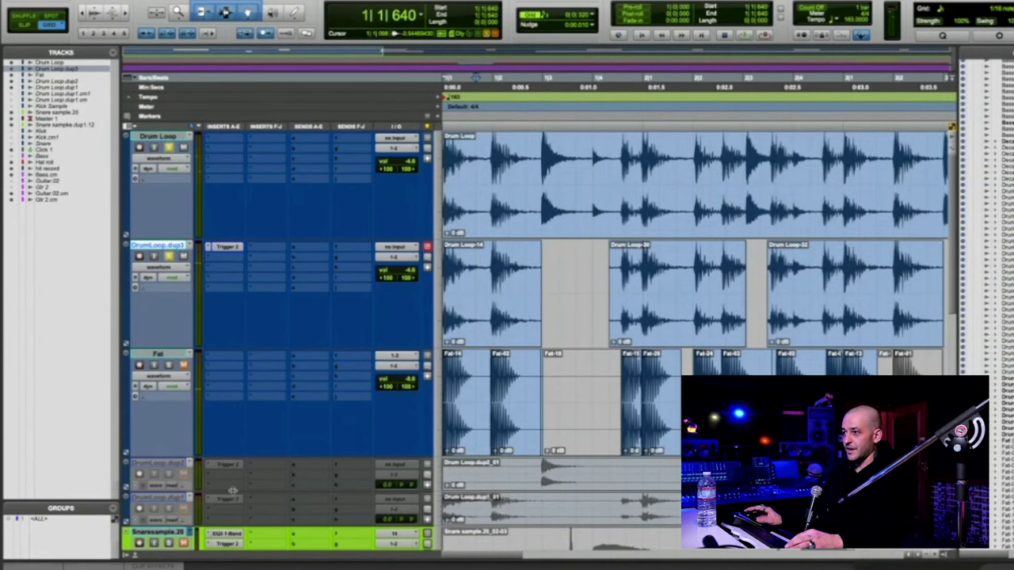
pyautogui.moveTo(162, 497); pyautogui.dragTo(158, 266)
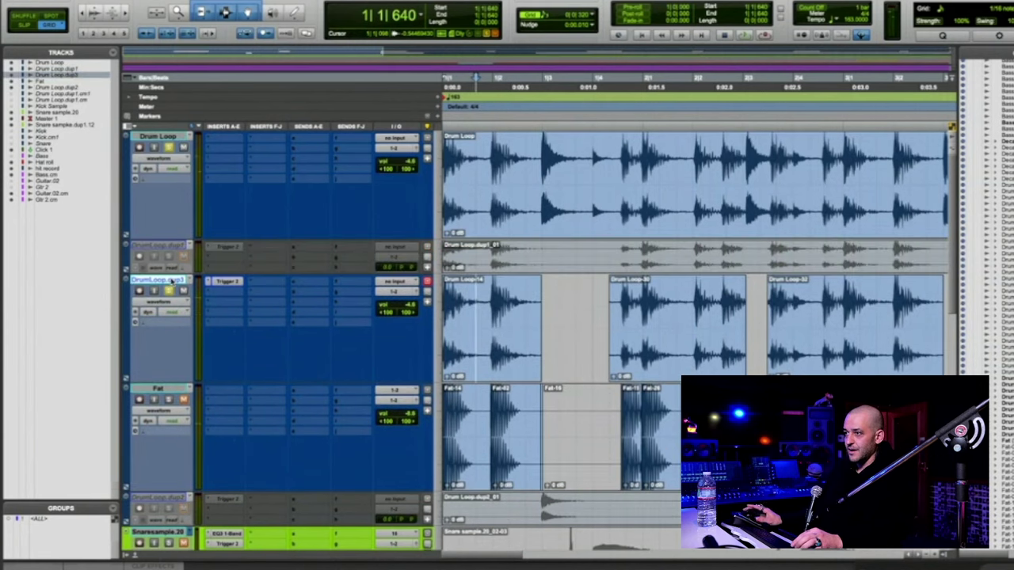
# Hide the Drum Loop.dup3 track and make it inactive.
pyautogui.rightClick(172, 281)
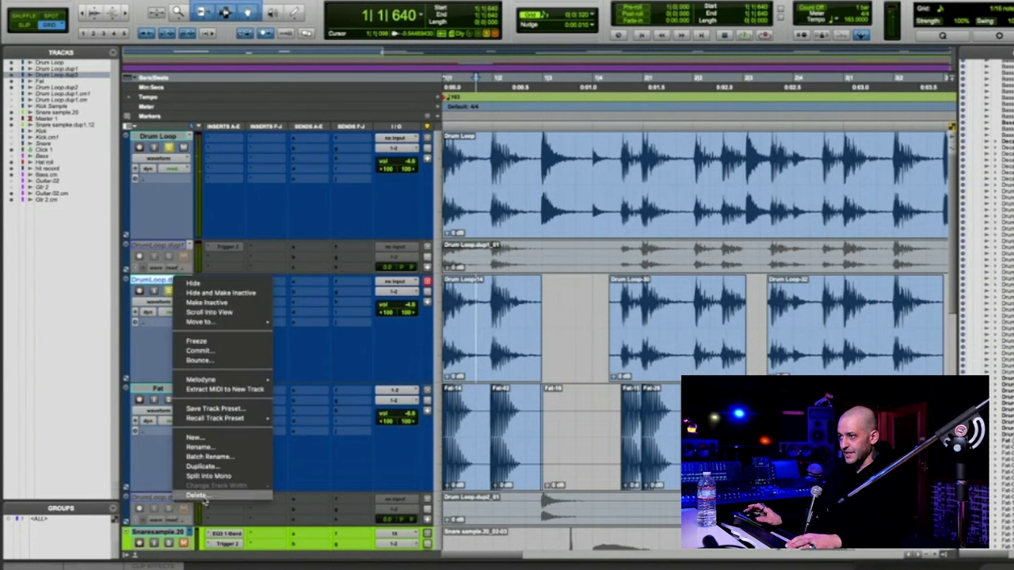
pyautogui.click(227, 295)
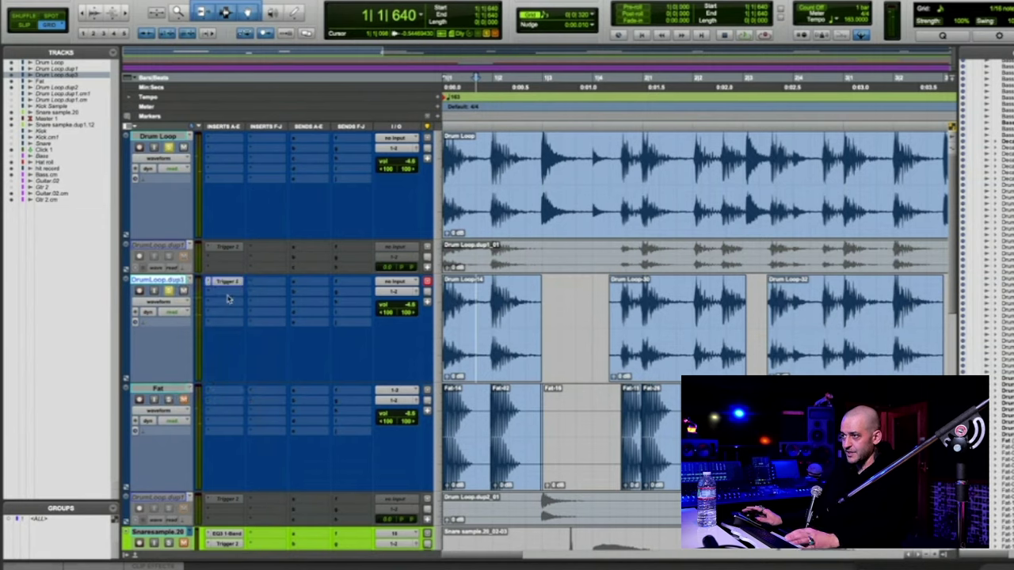
pyautogui.doubleClick(478, 263)
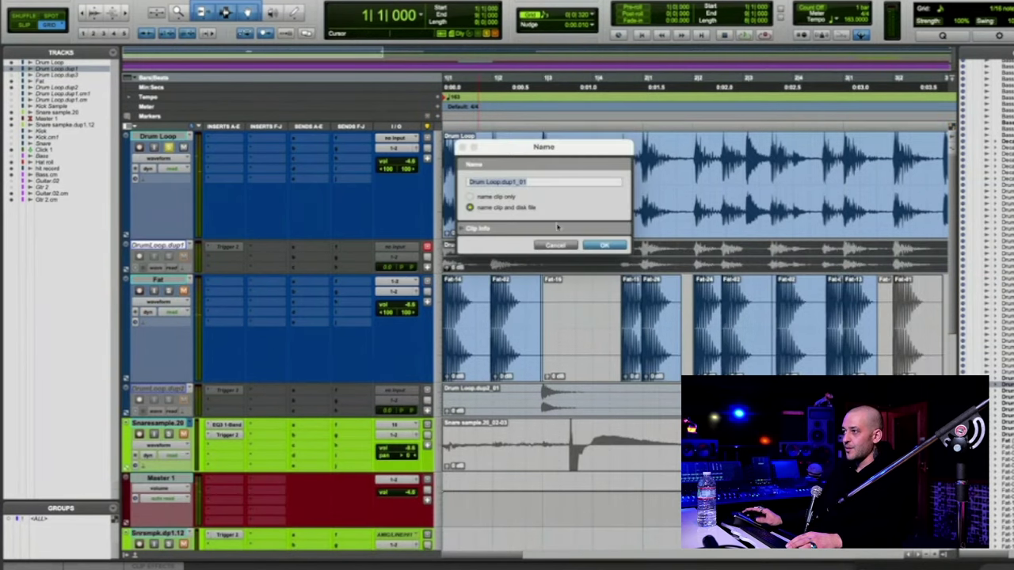
pyautogui.click(583, 246)
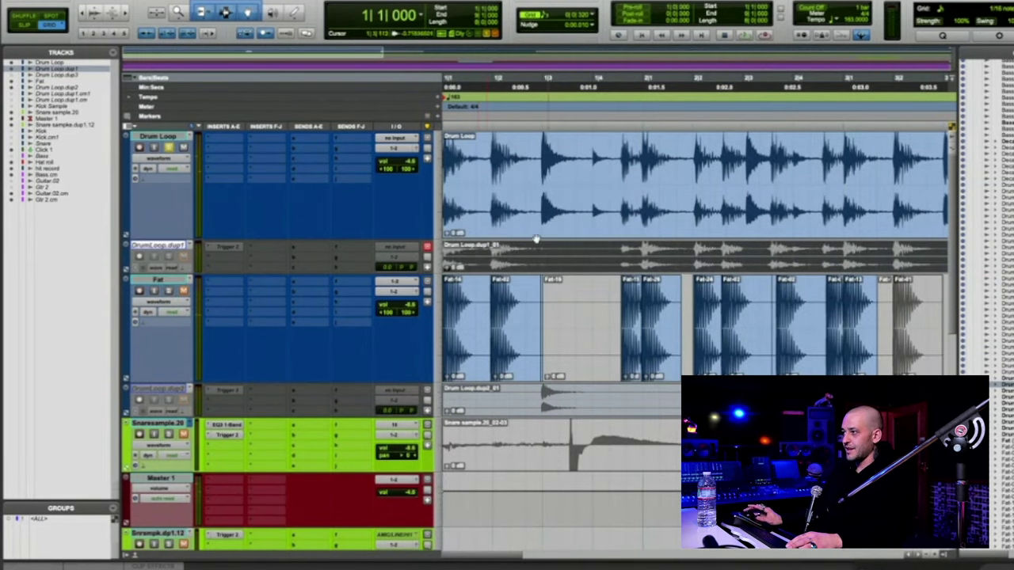
# Make the Drum Loop.dup1 track active and increase its track height.
pyautogui.rightClick(173, 247)
pyautogui.click(218, 263)
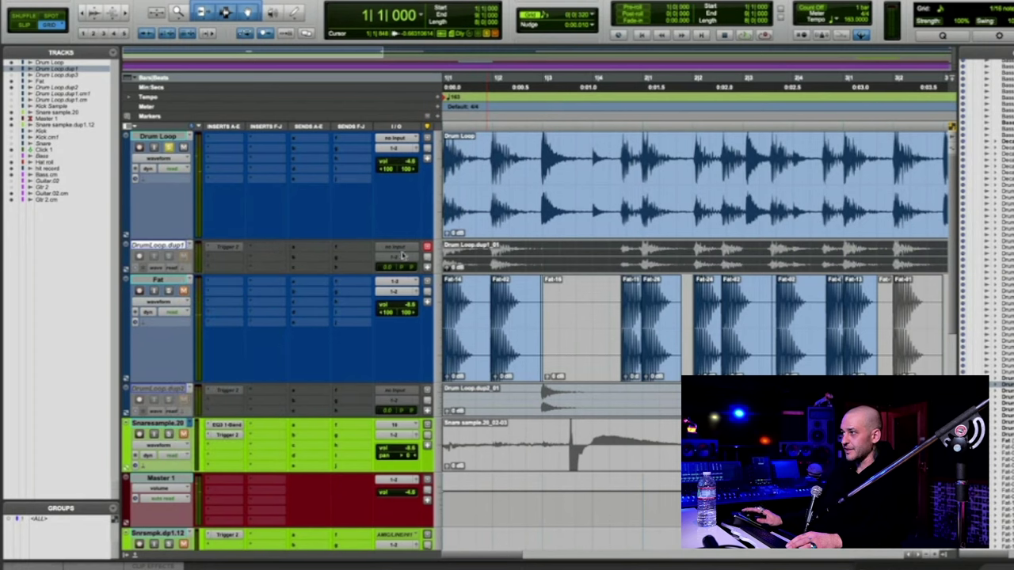
pyautogui.doubleClick(536, 249)
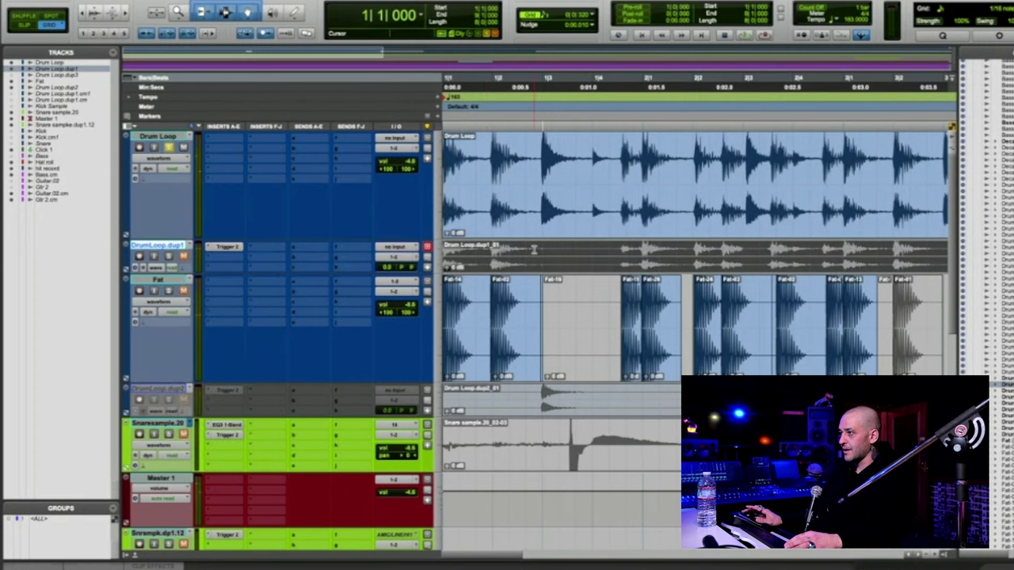
pyautogui.hotkey('ctrl', 'Up')
pyautogui.hotkey('ctrl', 'Up')
pyautogui.click(535, 248)
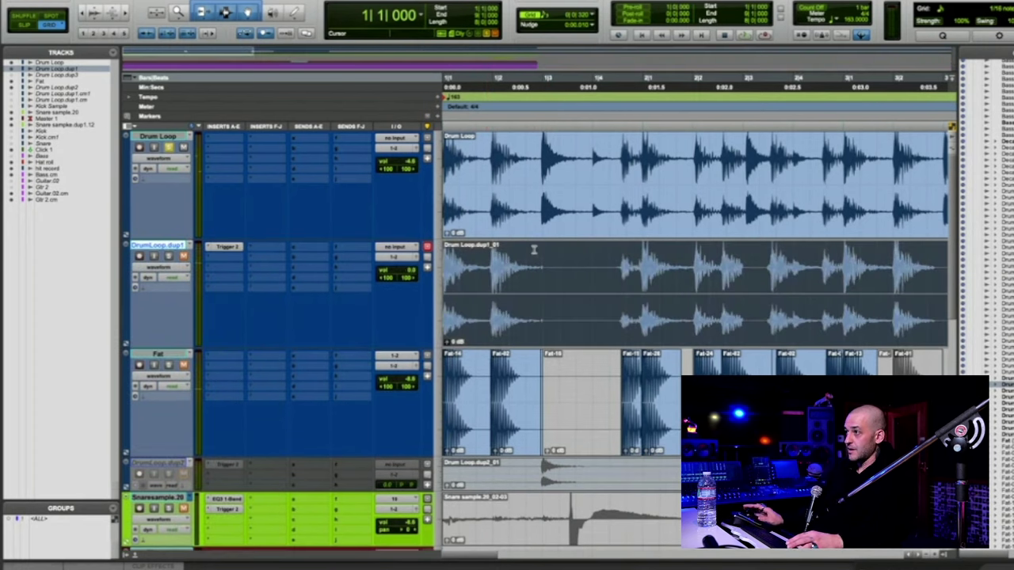
# Solo the Drum Loop.dup1 track and play it together with Drum Loop from the session start.
pyautogui.press('space')
pyautogui.press('space')
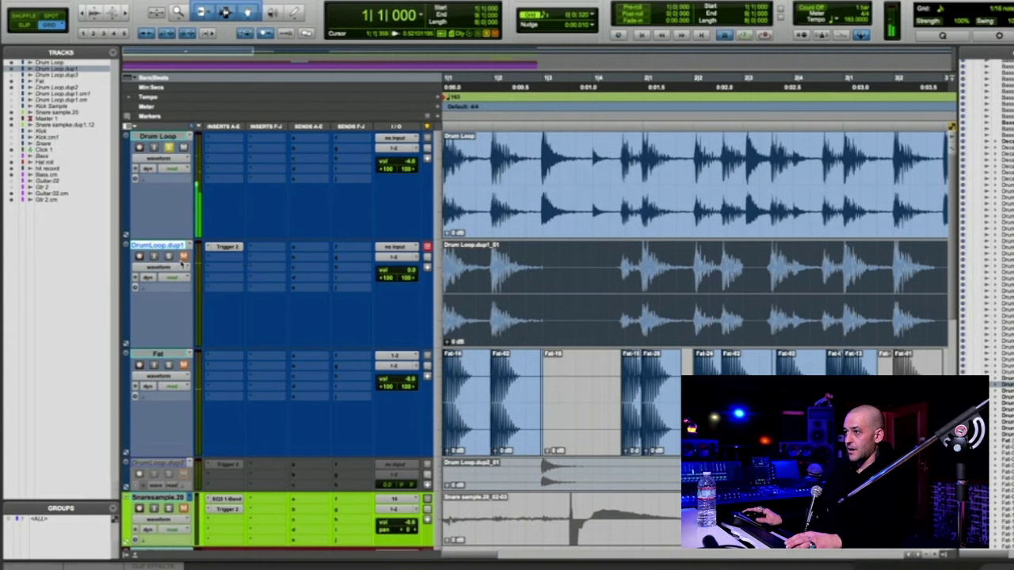
pyautogui.press('space')
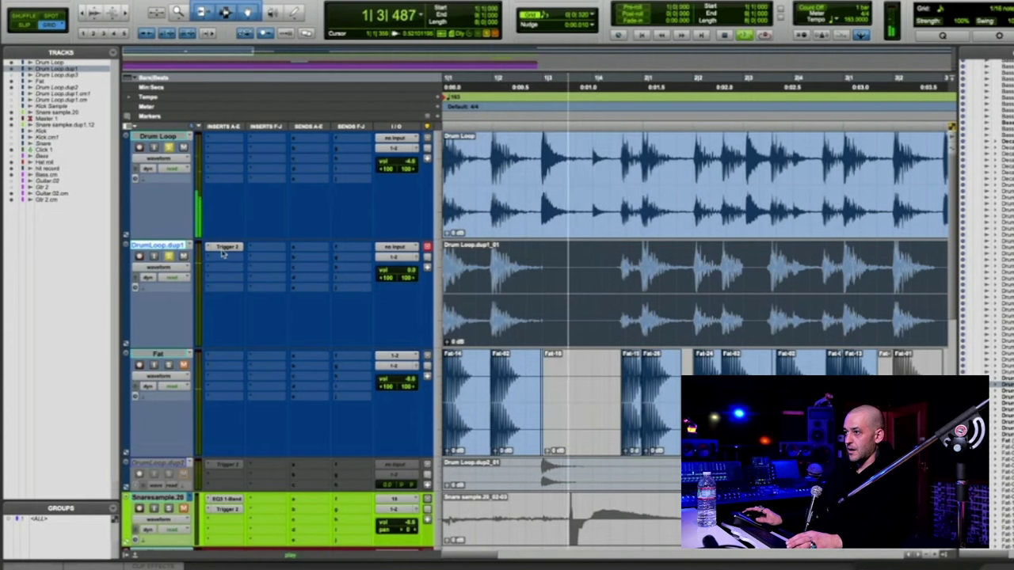
# Stop playback and load Fat.wav from the Kick WAV folder into the first sample slot of Drum Loop.dup1's Trigger 2.
pyautogui.click(226, 246)
pyautogui.press('space')
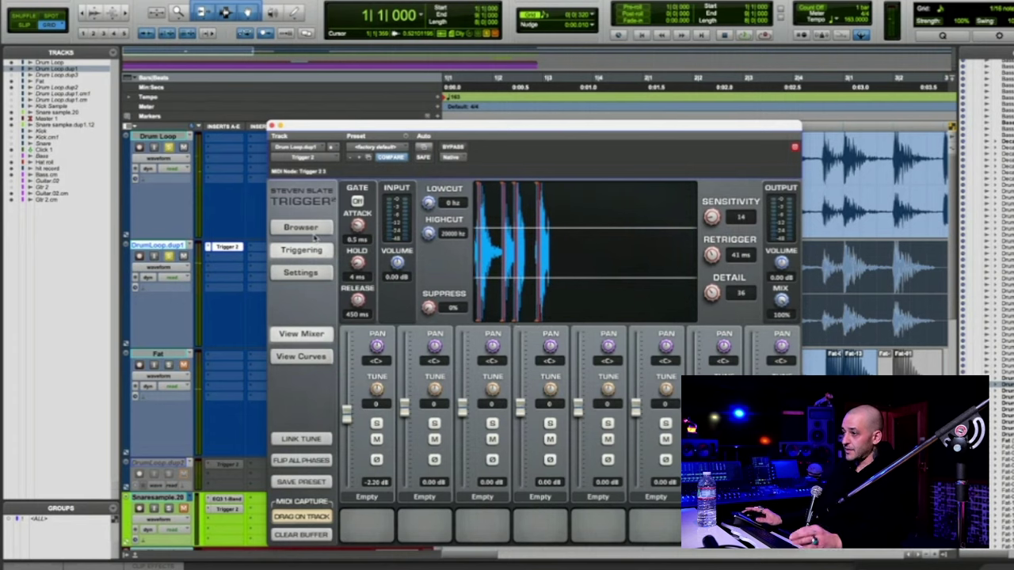
pyautogui.click(313, 235)
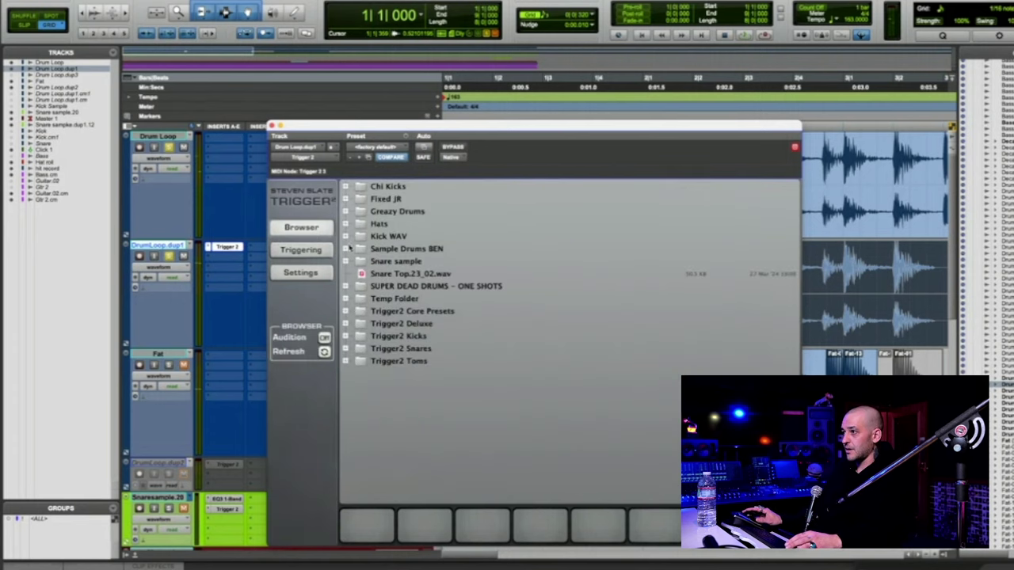
pyautogui.click(346, 237)
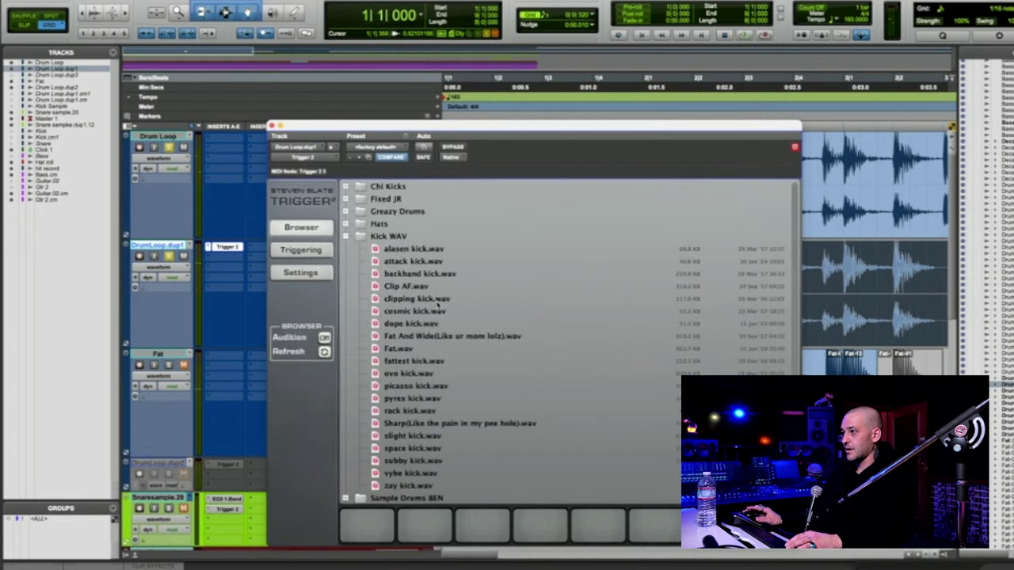
pyautogui.click(414, 350)
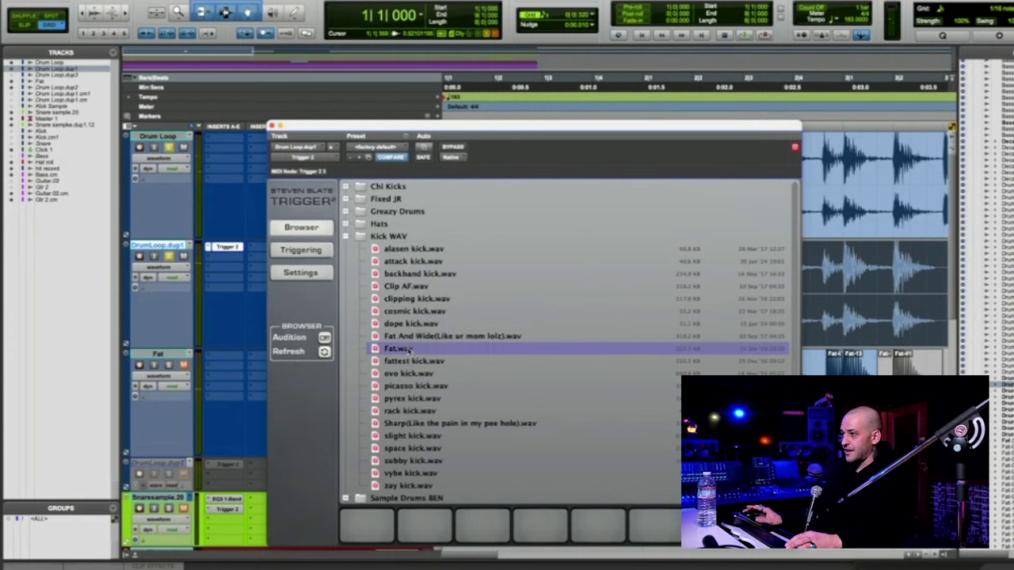
pyautogui.moveTo(408, 349); pyautogui.dragTo(372, 538)
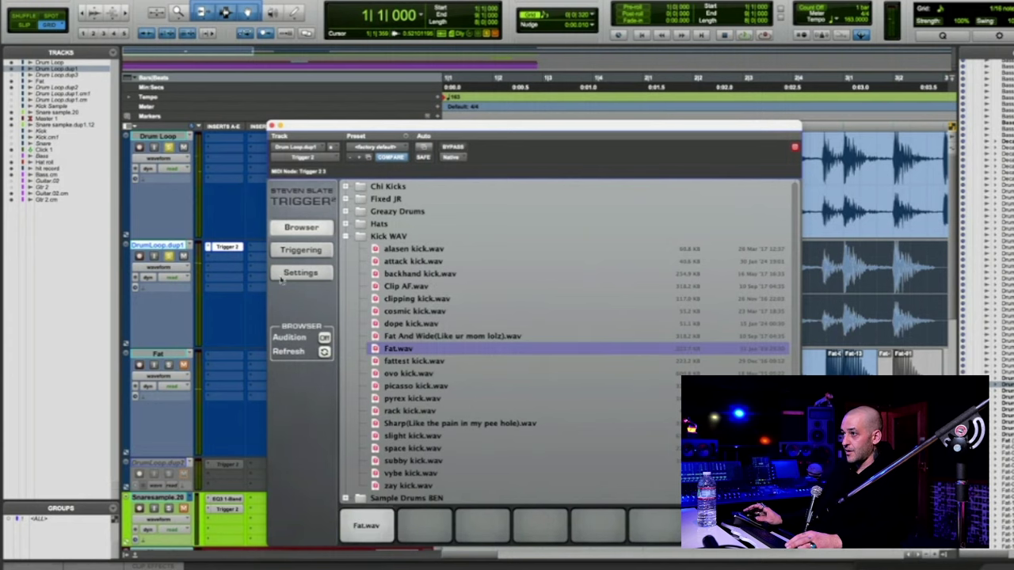
# Play the session with Trigger 2's triggering controls shown to check the triggered kick hits, and stop playback.
pyautogui.click(298, 252)
pyautogui.press('space')
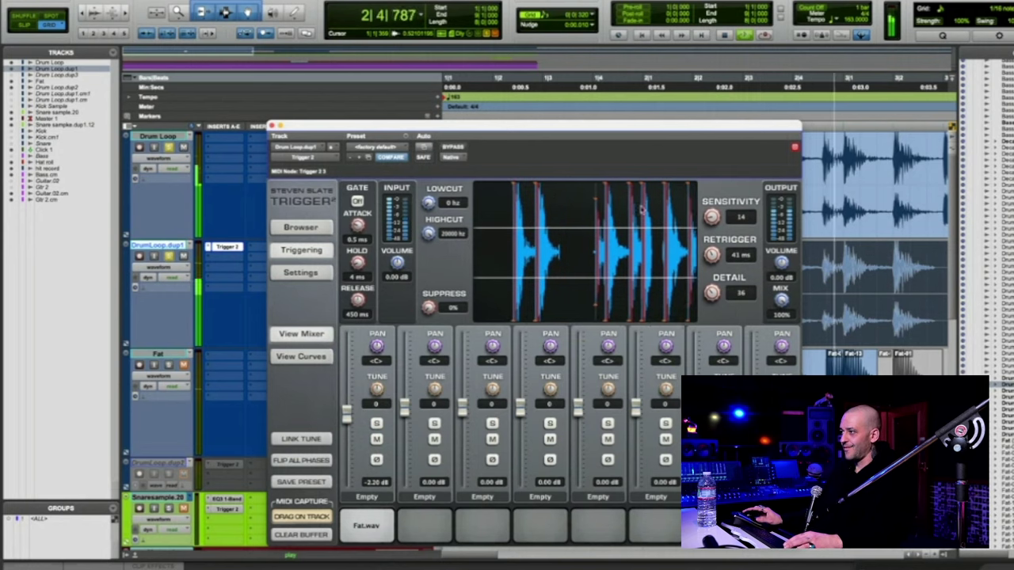
pyautogui.press('space')
# Move the Trigger 2 window below the Drum Loop.dup1 clips and place the edit cursor at 1|2|320.
pyautogui.moveTo(608, 136); pyautogui.dragTo(591, 45)
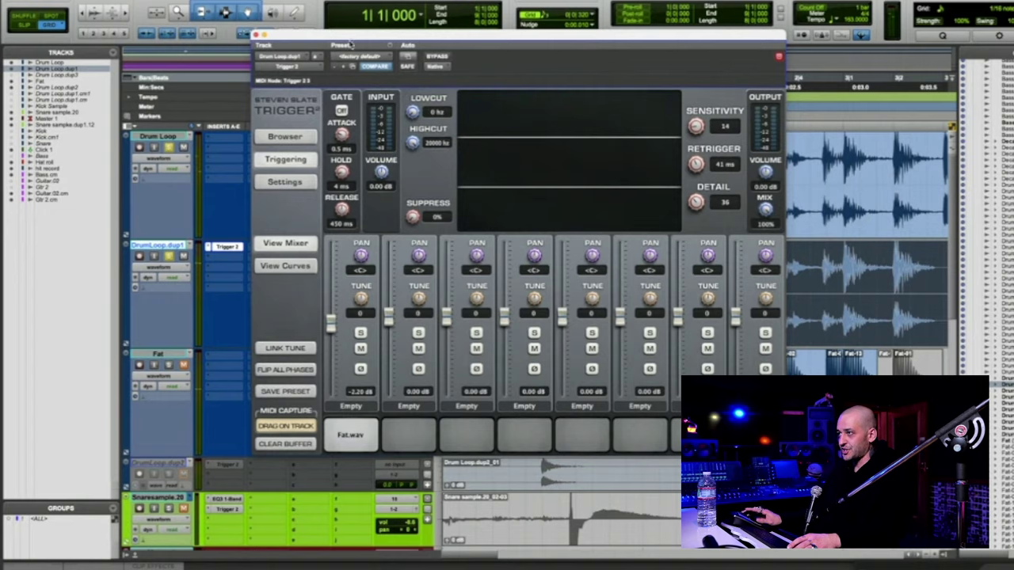
pyautogui.moveTo(351, 44); pyautogui.dragTo(378, 366)
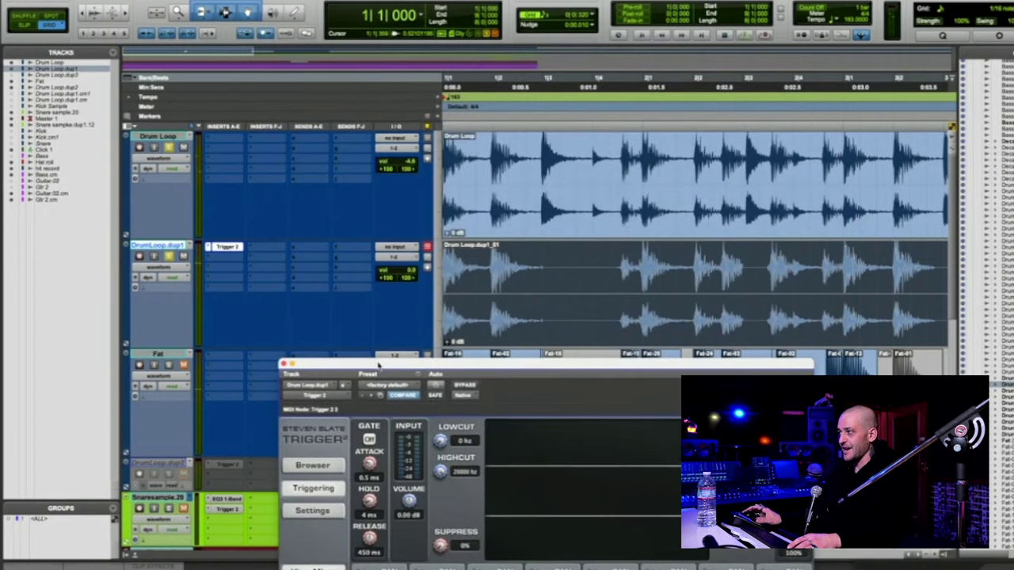
pyautogui.click(509, 287)
pyautogui.press('r')
pyautogui.press('r')
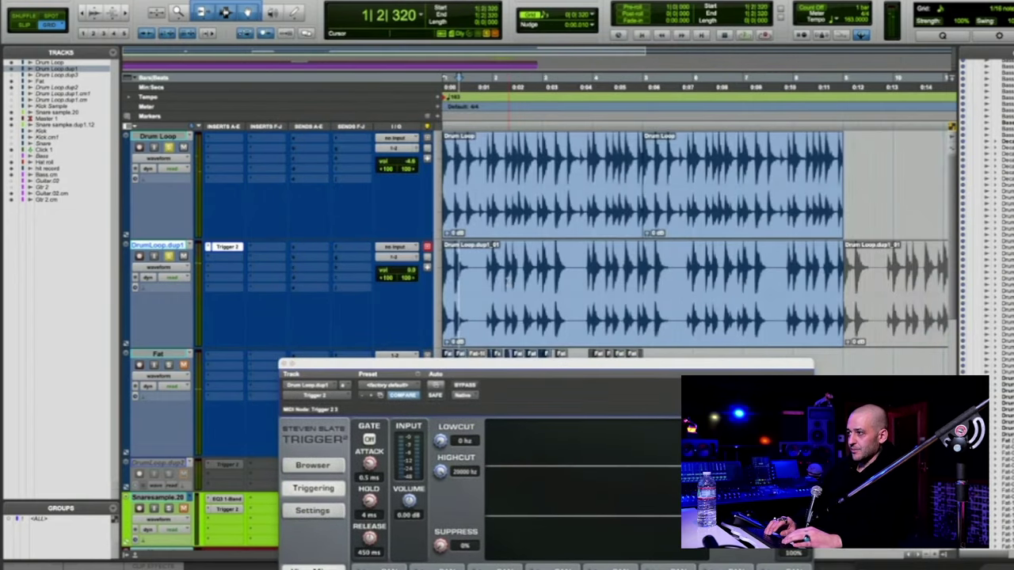
# Play Drum Loop together with the triggered Drum Loop.dup1 kick from the session start, and stop playback.
pyautogui.press('Return')
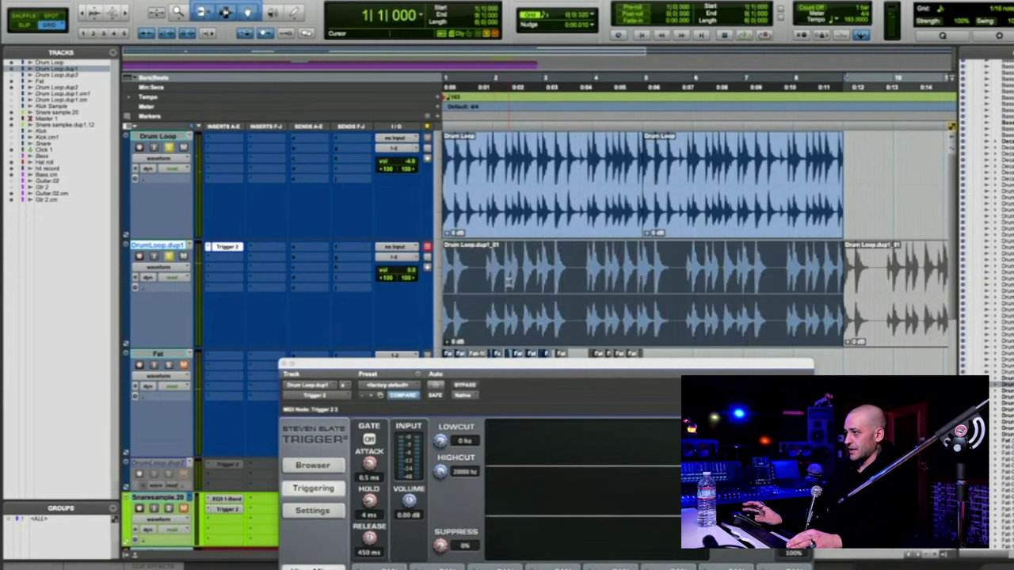
pyautogui.press('space')
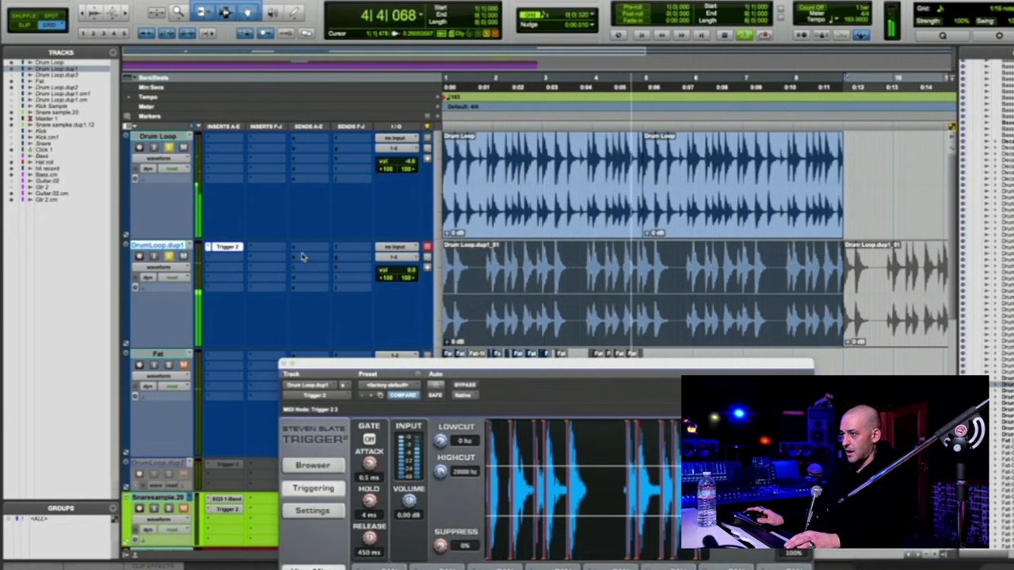
pyautogui.press('space')
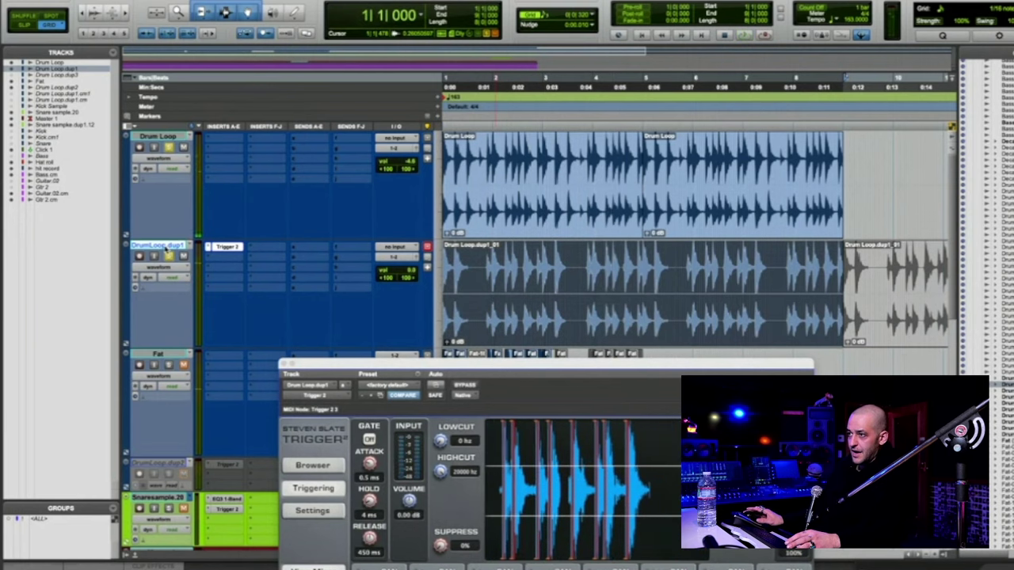
# Commit the Drum Loop.dup1 track offline with consolidated clips, inserting the result after the selected track and leaving the source track unchanged.
pyautogui.rightClick(172, 247)
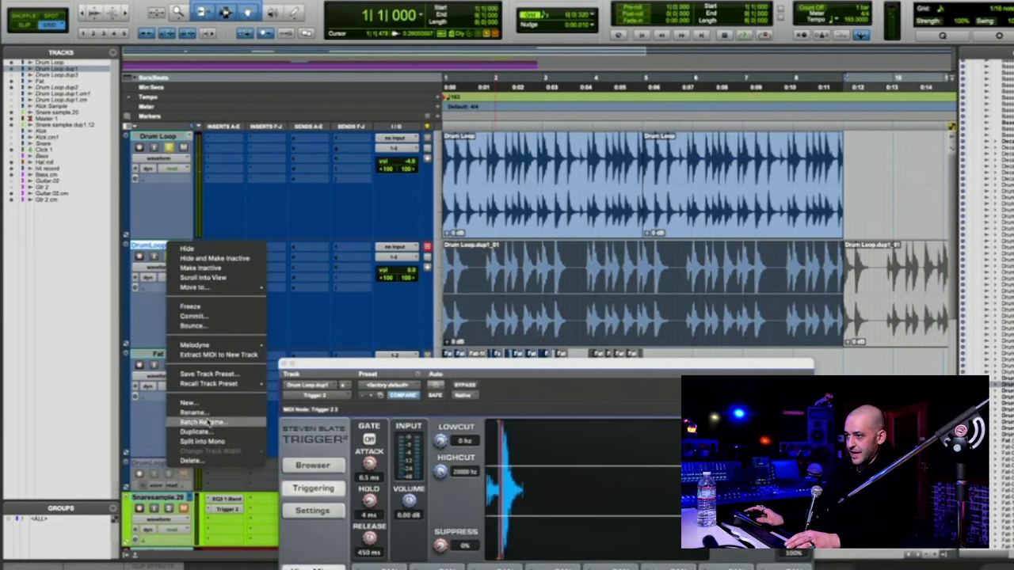
pyautogui.click(192, 316)
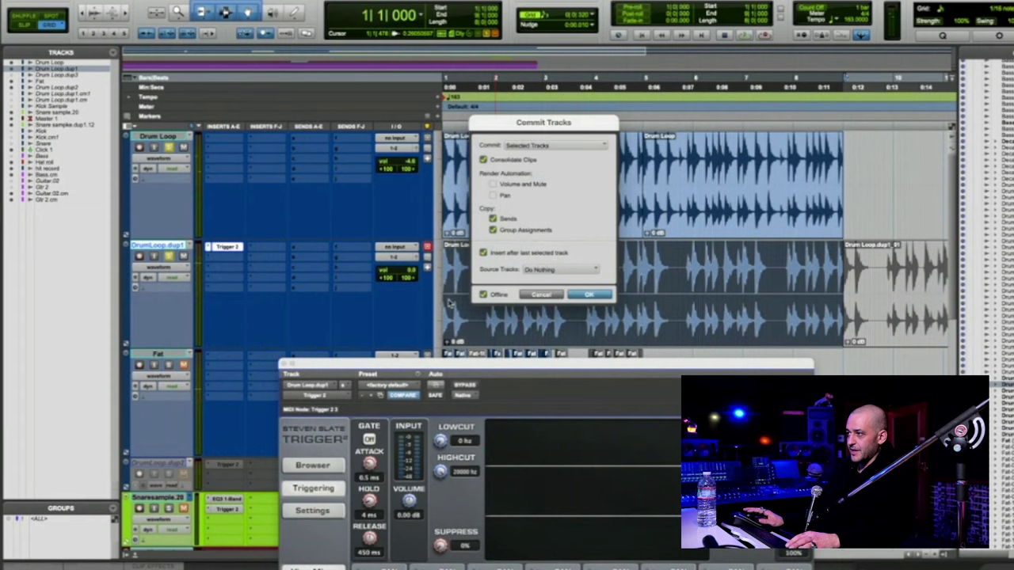
pyautogui.click(587, 294)
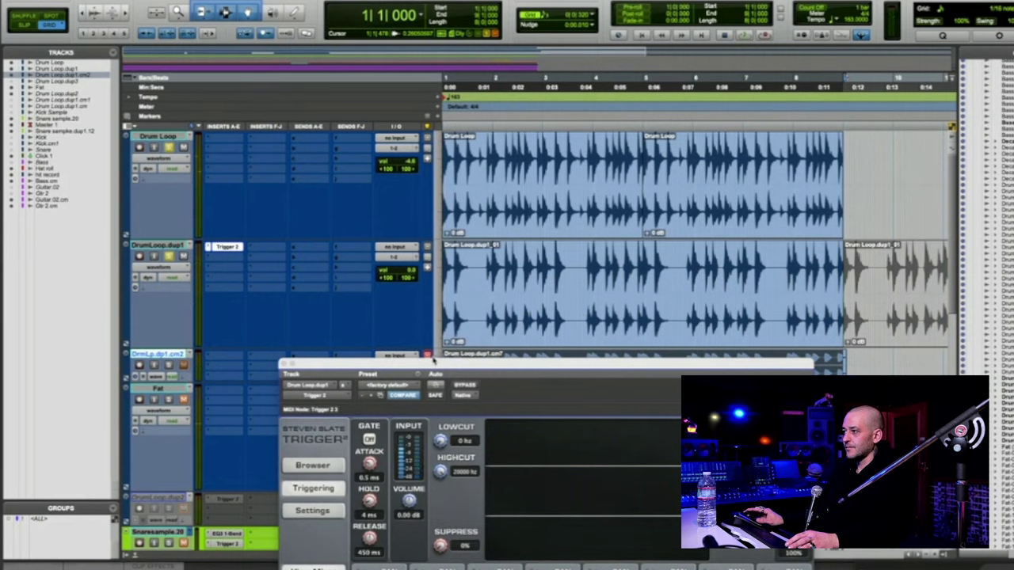
# Close the Trigger 2 window and enlarge the committed kick track's height to show its waveform.
pyautogui.moveTo(433, 363); pyautogui.dragTo(460, 466)
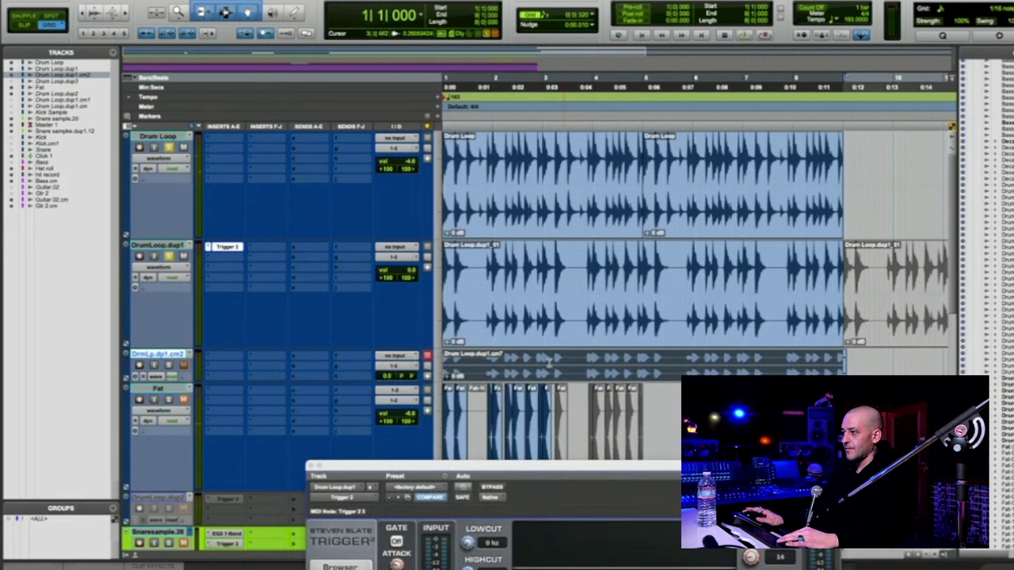
pyautogui.moveTo(551, 363); pyautogui.dragTo(567, 360)
pyautogui.press('super+w')
pyautogui.hotkey('ctrl', 'Up')
pyautogui.hotkey('ctrl', 'Up')
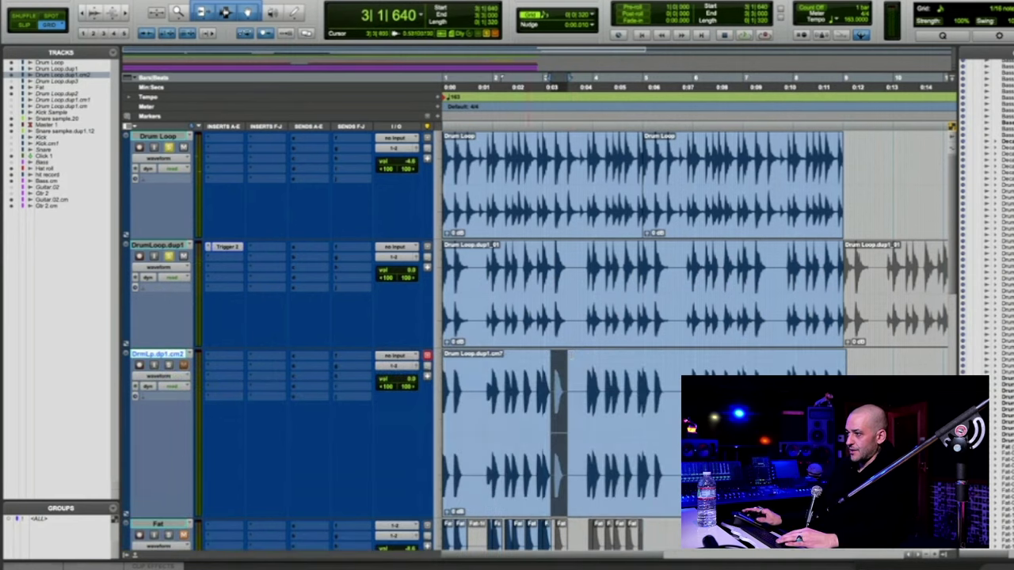
# Examine the committed kick hits around bar 2 for alignment with the kicks in Drum Loop and Drum Loop.dup1.
pyautogui.click(485, 400)
pyautogui.press('t')
pyautogui.press('t')
pyautogui.press('t')
pyautogui.press('t')
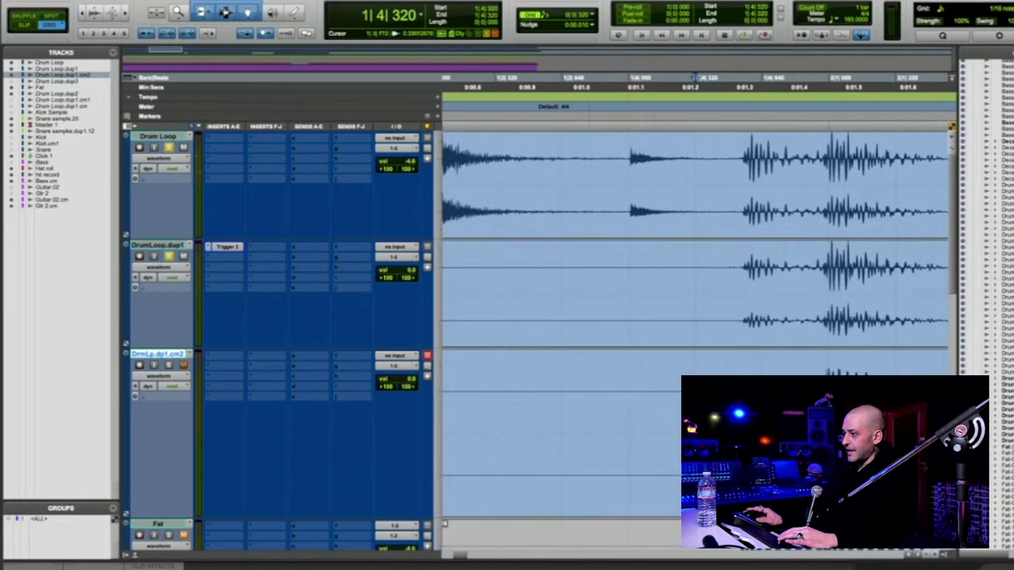
pyautogui.hscroll(2, 676, 385)
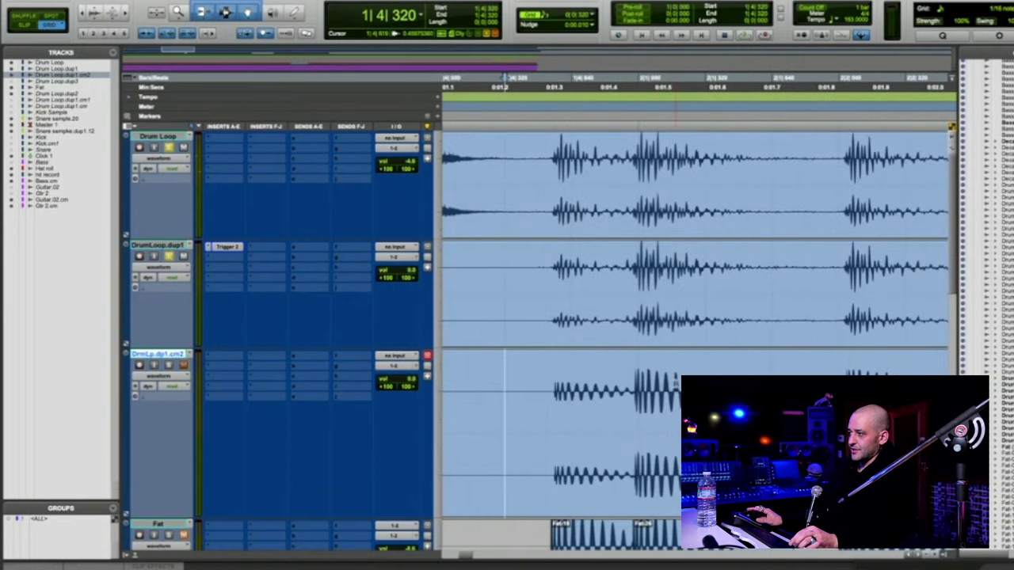
pyautogui.hscroll(1, 696, 237)
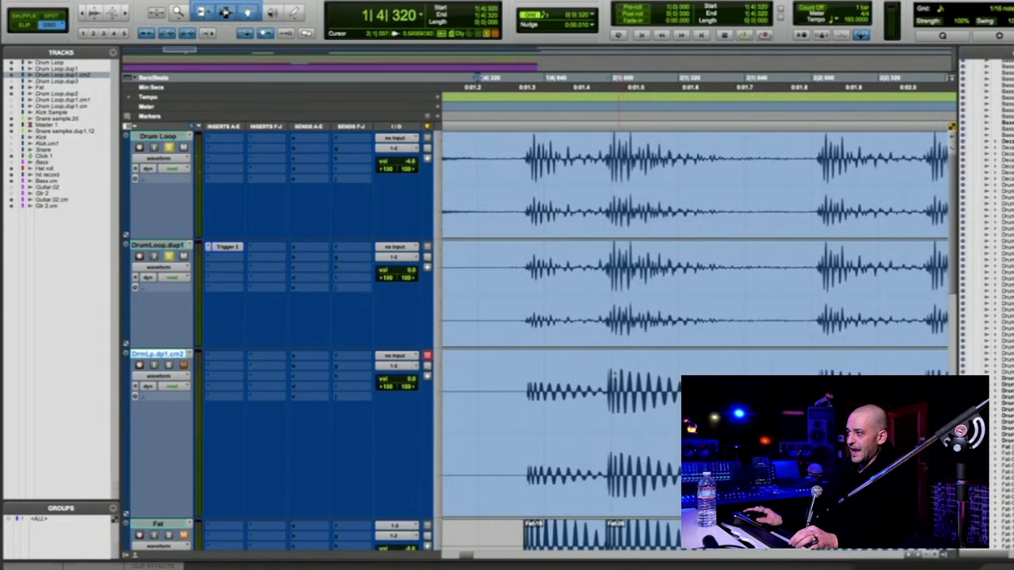
pyautogui.click(611, 380)
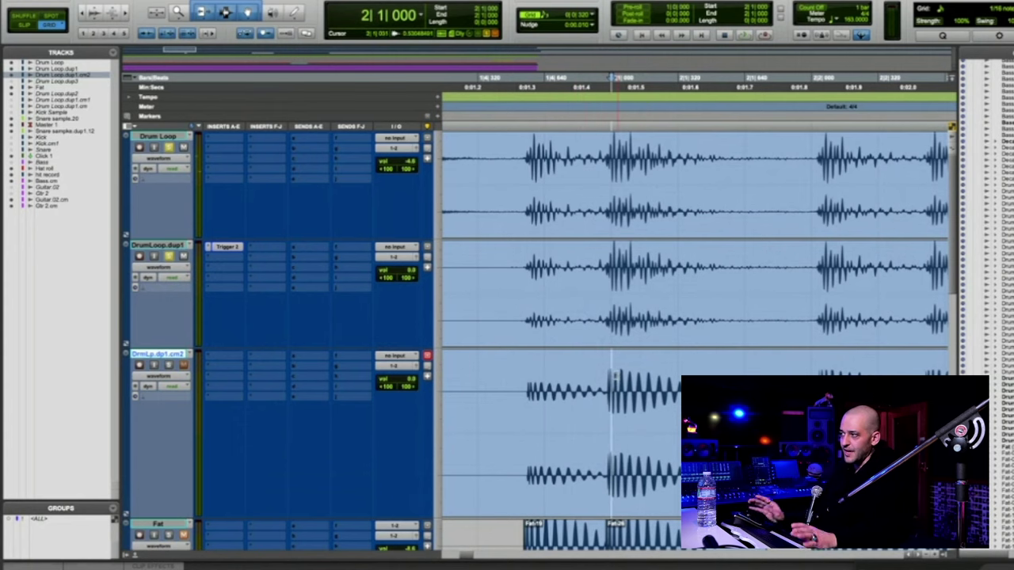
pyautogui.hscroll(2, 695, 238)
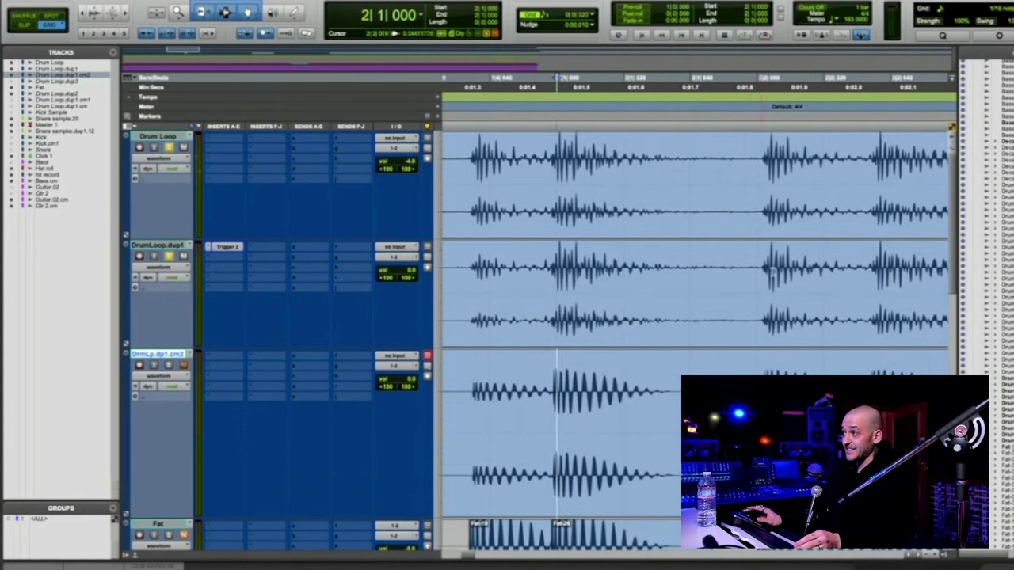
pyautogui.click(772, 271)
pyautogui.hscroll(5, 780, 266)
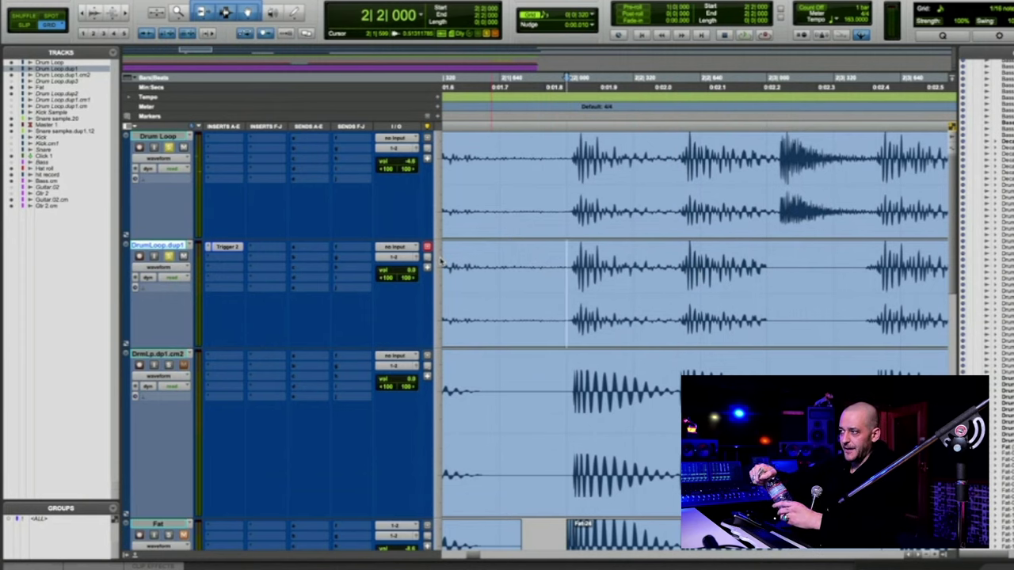
# Hide the committed Drum Loop.dup1.cm2 track and make it inactive.
pyautogui.press('r')
pyautogui.press('r')
pyautogui.press('r')
pyautogui.press('r')
pyautogui.press('r')
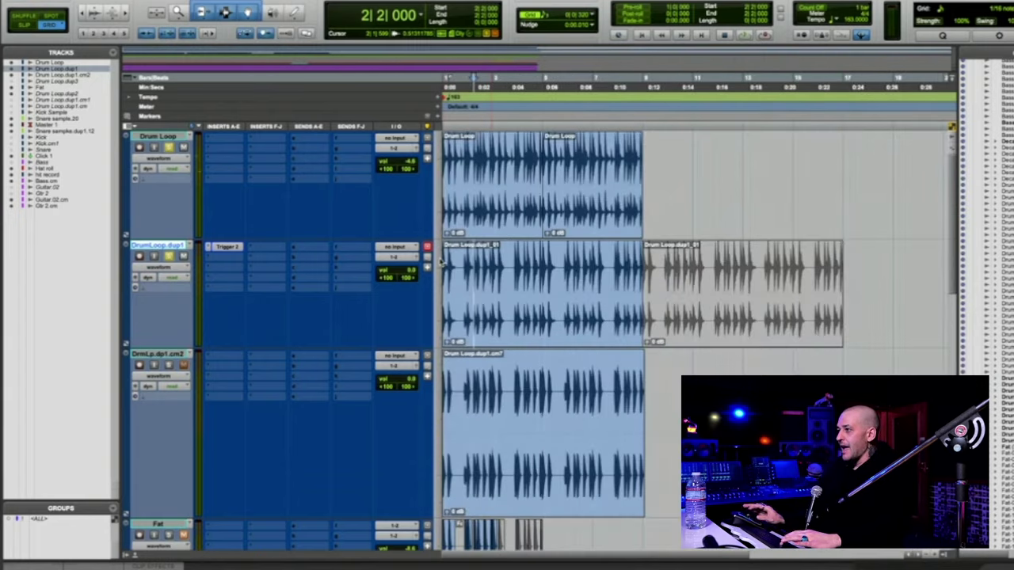
pyautogui.click(460, 390)
pyautogui.doubleClick(458, 390)
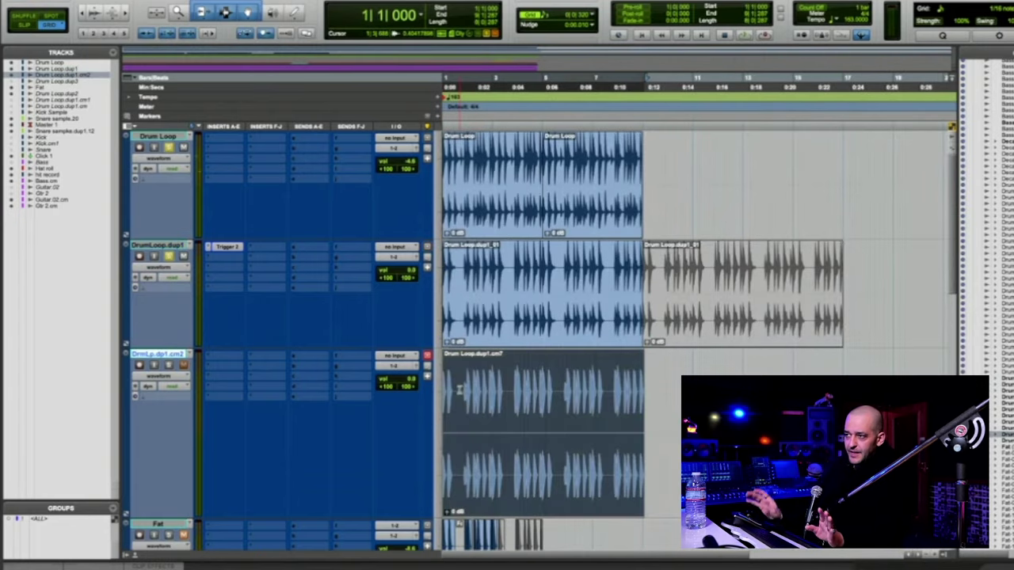
pyautogui.click(172, 356)
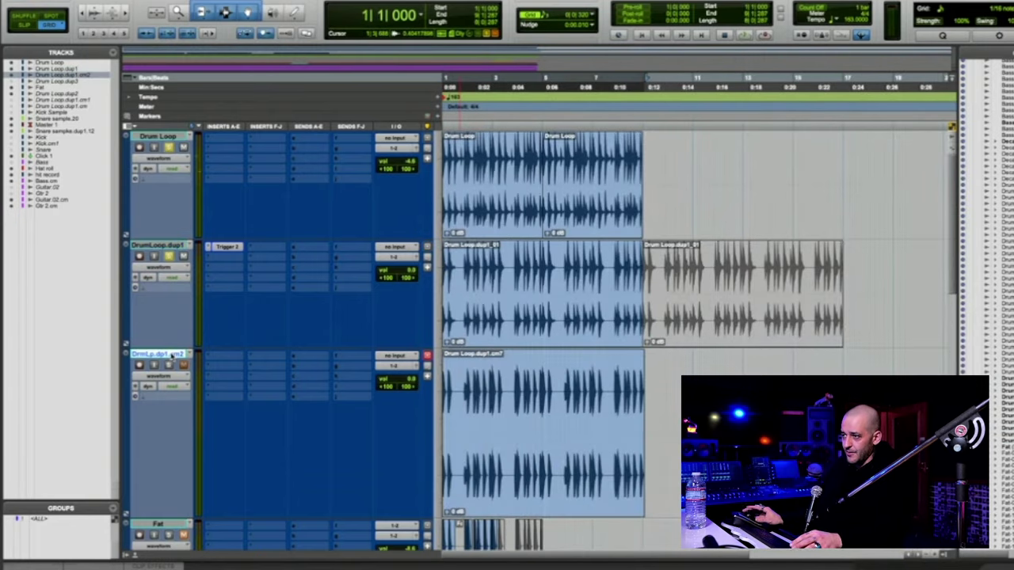
pyautogui.rightClick(172, 357)
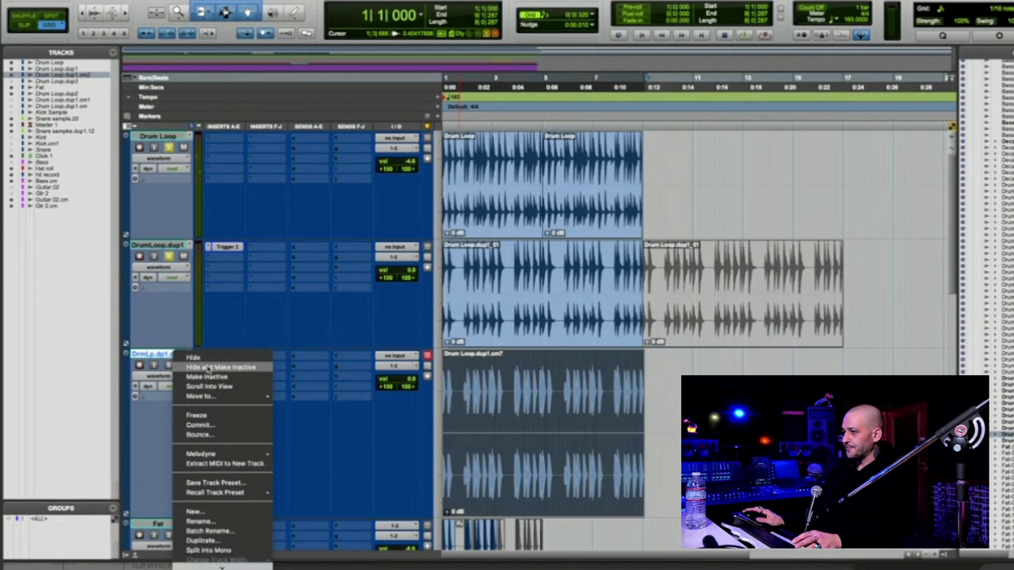
pyautogui.click(190, 368)
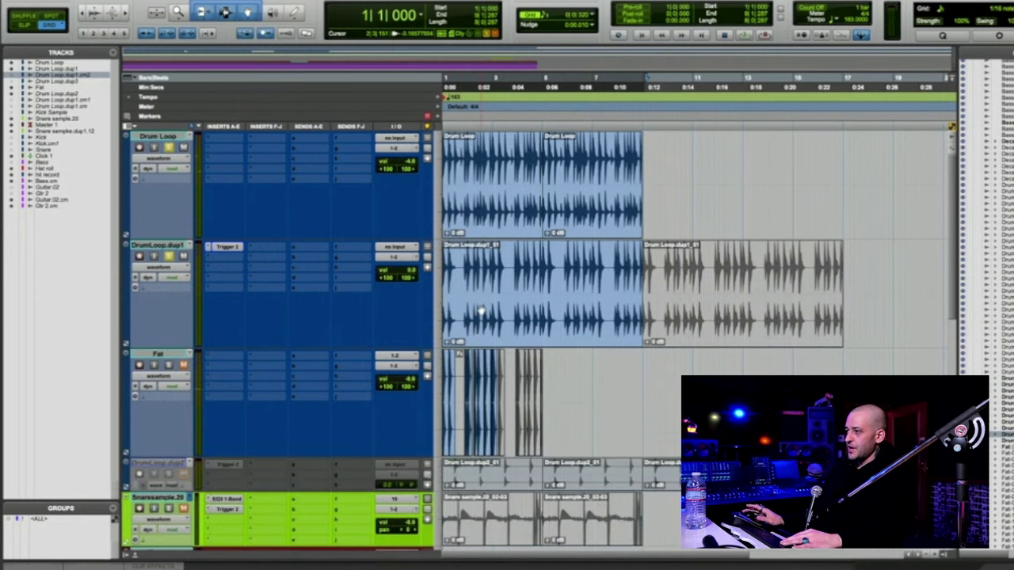
# Compare the edited kicks in Drum Loop.dup1 with the Drum Loop and Fat clips across bar 1.
pyautogui.click(480, 312)
pyautogui.doubleClick(476, 266)
pyautogui.press('t')
pyautogui.press('t')
pyautogui.press('t')
pyautogui.press('t')
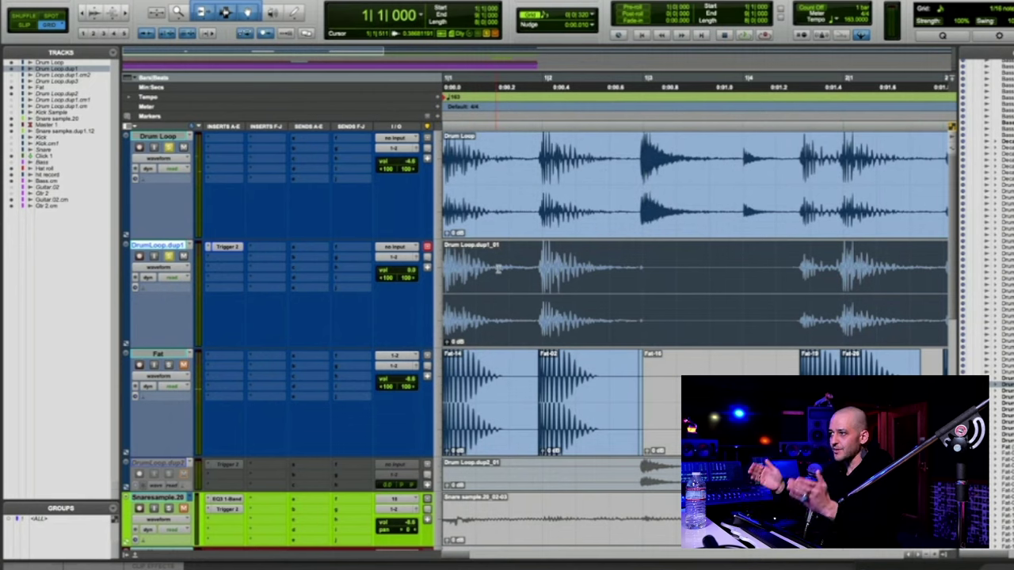
pyautogui.click(626, 194)
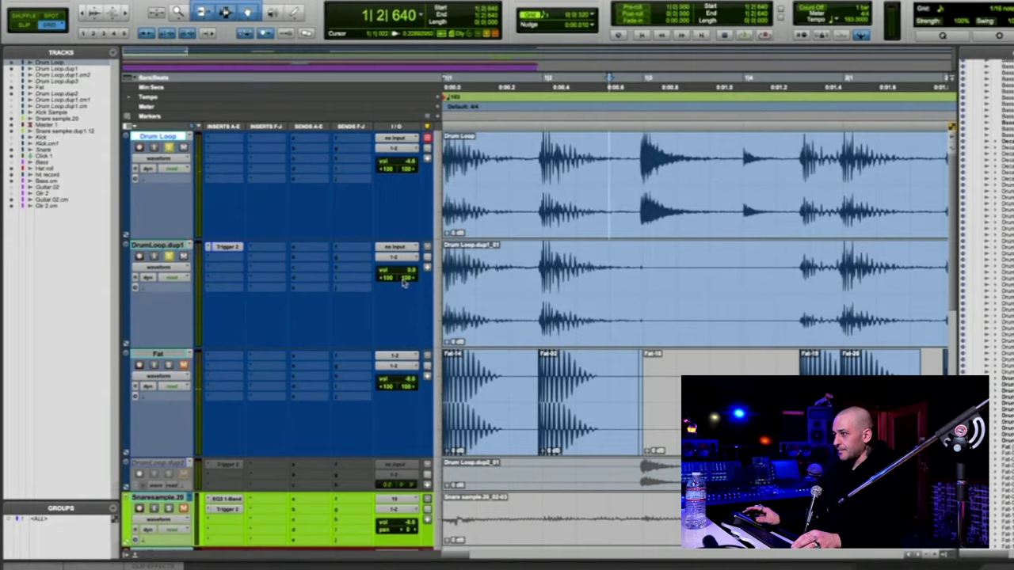
# Select the first Drum Loop.dup2 clip and make the Drum Loop.dup2 track active.
pyautogui.scroll(-5, 418, 311)
pyautogui.scroll(4, 418, 311)
pyautogui.click(523, 345)
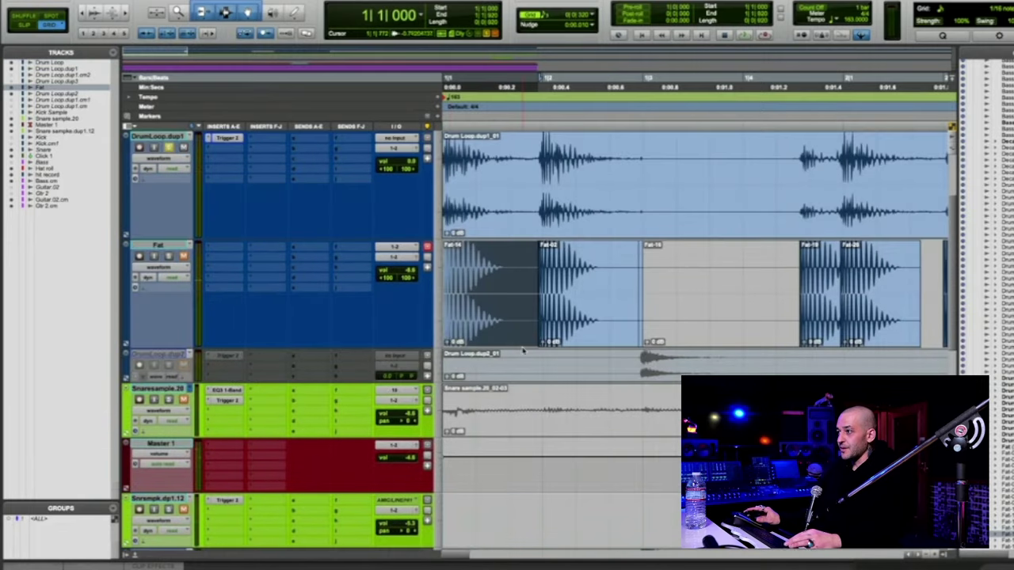
pyautogui.click(519, 359)
pyautogui.press('r')
pyautogui.press('r')
pyautogui.press('r')
pyautogui.doubleClick(520, 358)
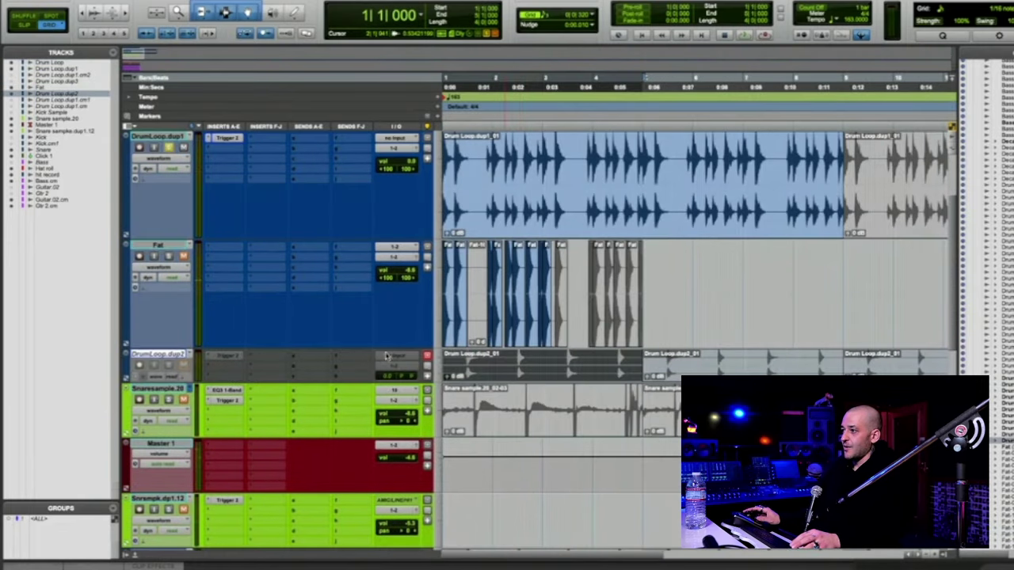
pyautogui.rightClick(179, 360)
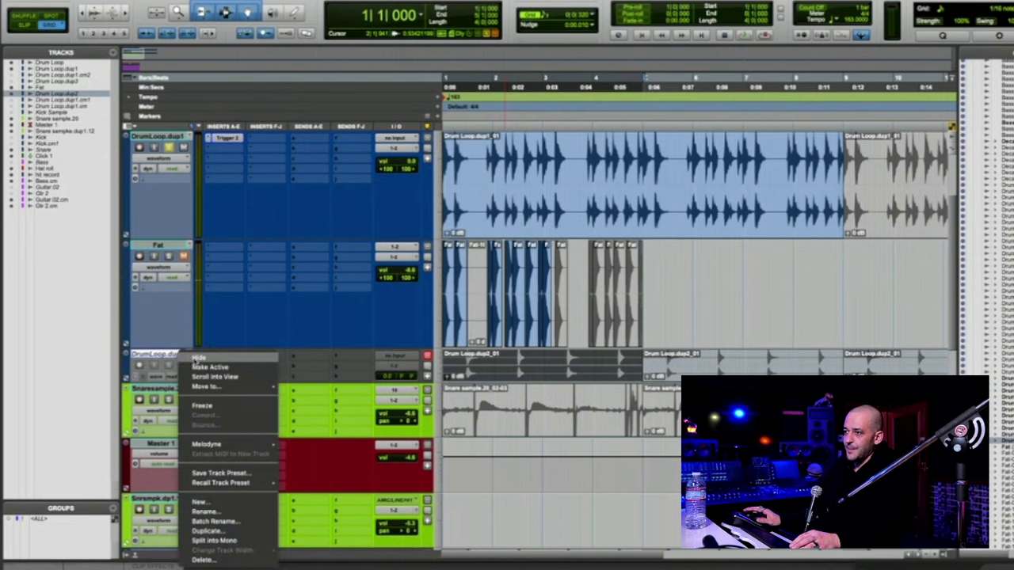
pyautogui.click(209, 368)
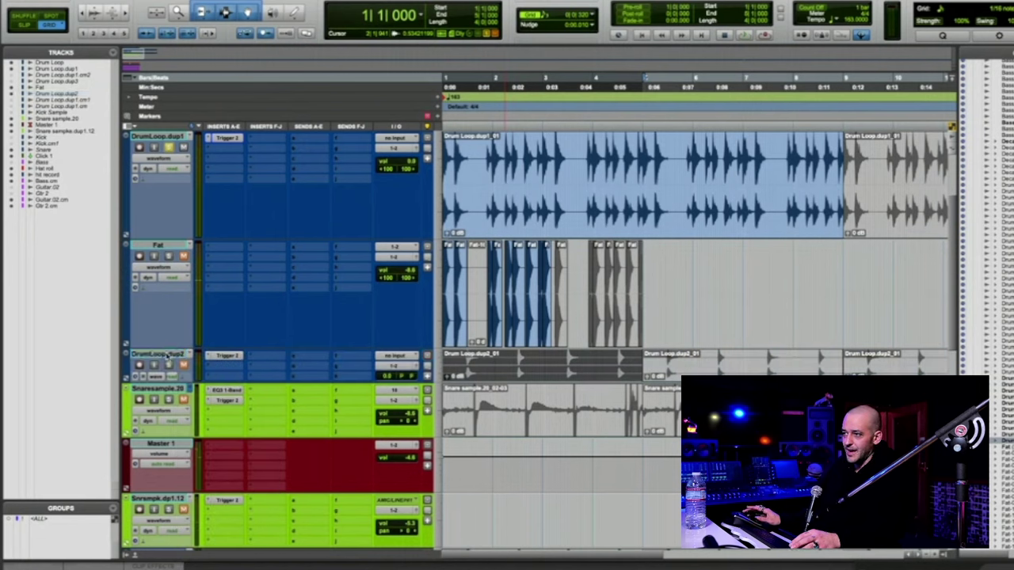
# Unmute the first two clips on an enlarged Drum Loop.dup2 track and move the track above Fat.
pyautogui.click(168, 360)
pyautogui.hotkey('ctrl', 'Up')
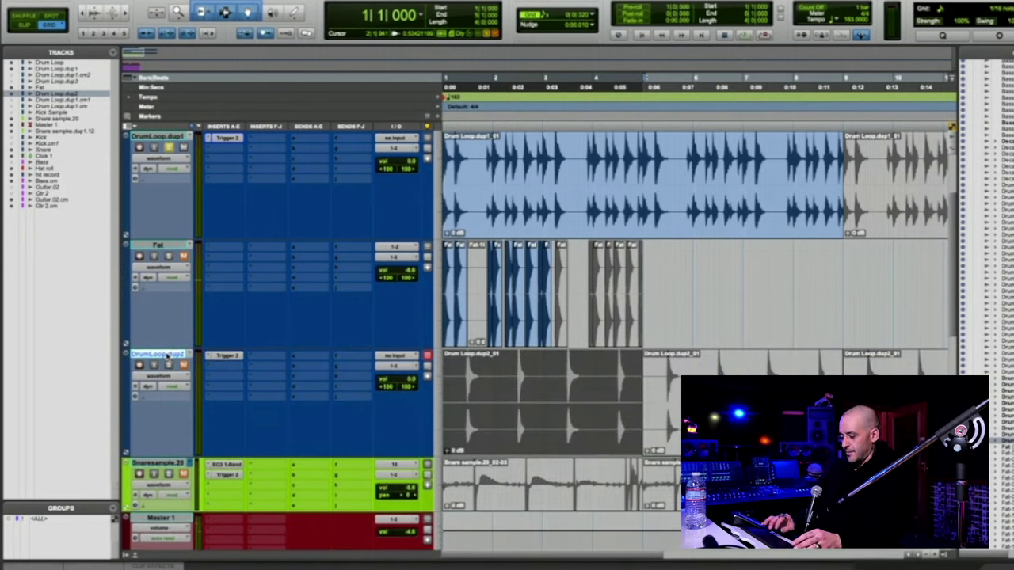
pyautogui.press('super+m')
pyautogui.click(704, 404)
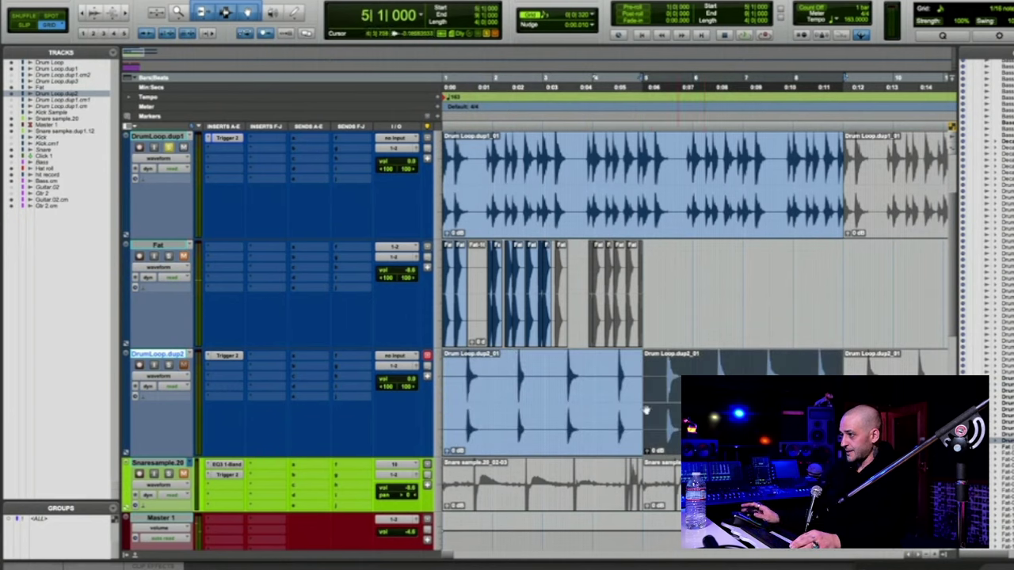
pyautogui.moveTo(165, 361); pyautogui.dragTo(162, 252)
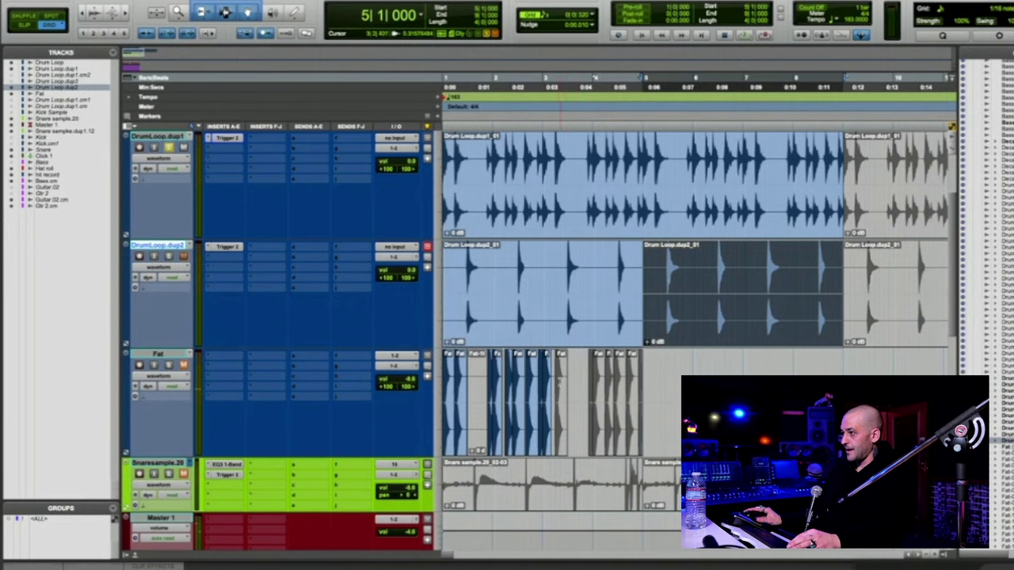
# Unmute the remaining Fat clips from 3|1|640 onward.
pyautogui.click(562, 382)
pyautogui.moveTo(652, 400); pyautogui.dragTo(551, 396)
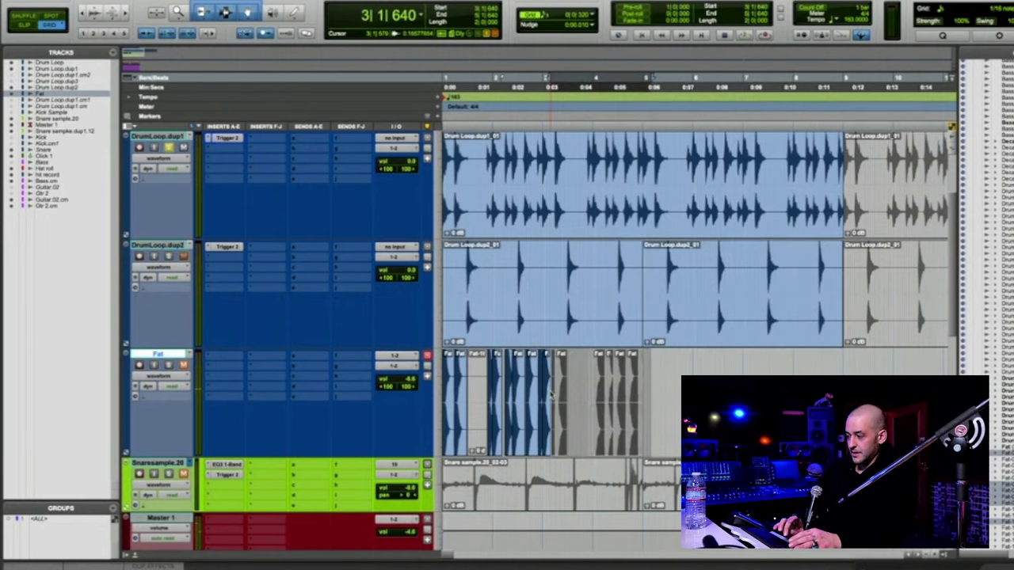
pyautogui.press('super+m')
pyautogui.press('t')
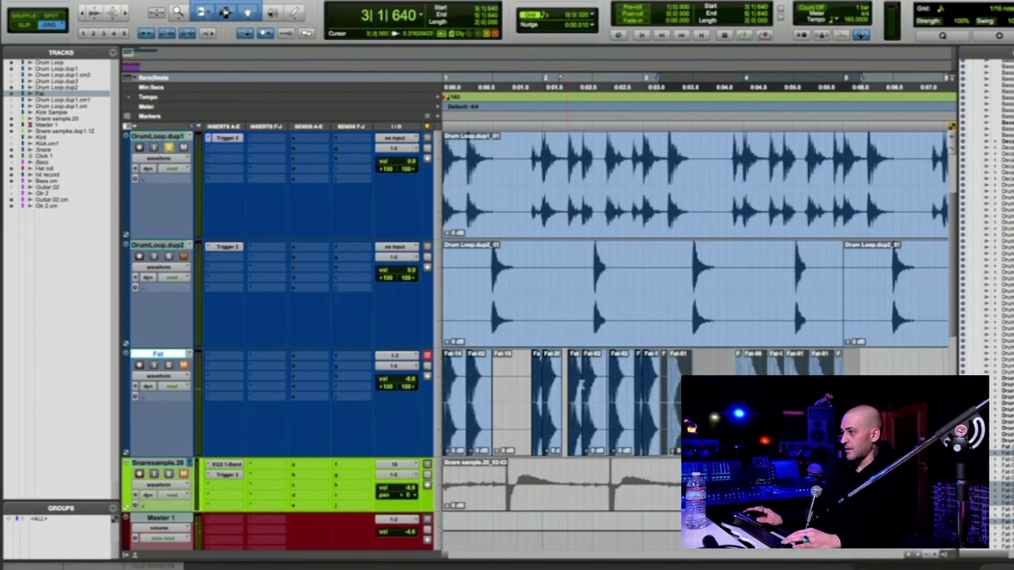
# Hide the Fat track from the session view.
pyautogui.click(160, 351)
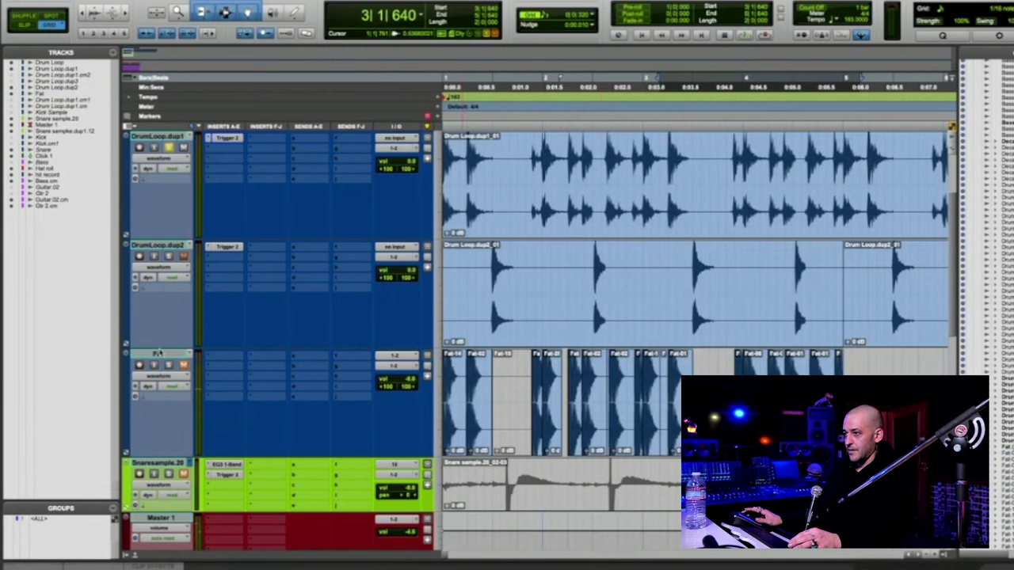
pyautogui.click(159, 354)
pyautogui.rightClick(159, 355)
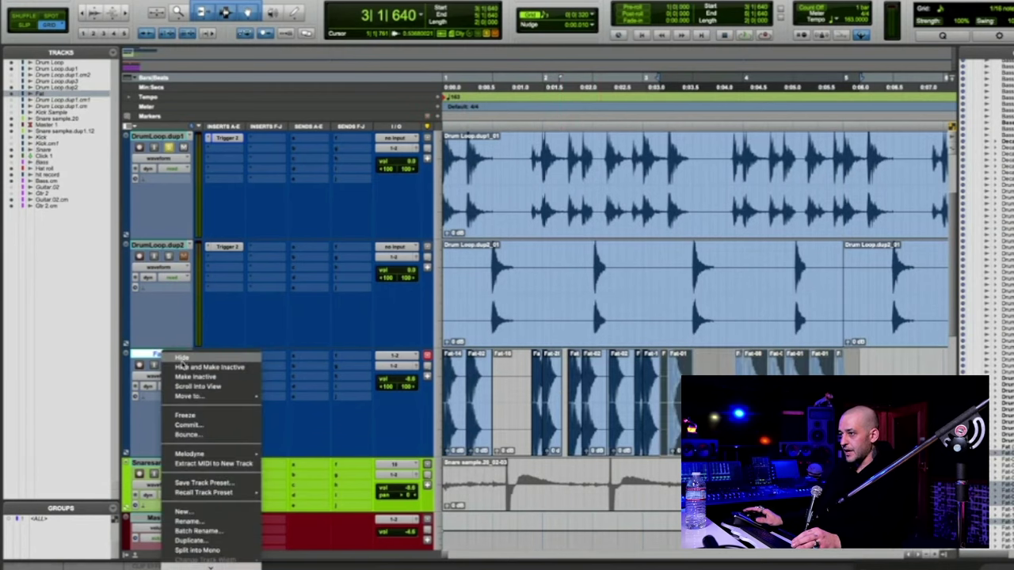
pyautogui.click(182, 359)
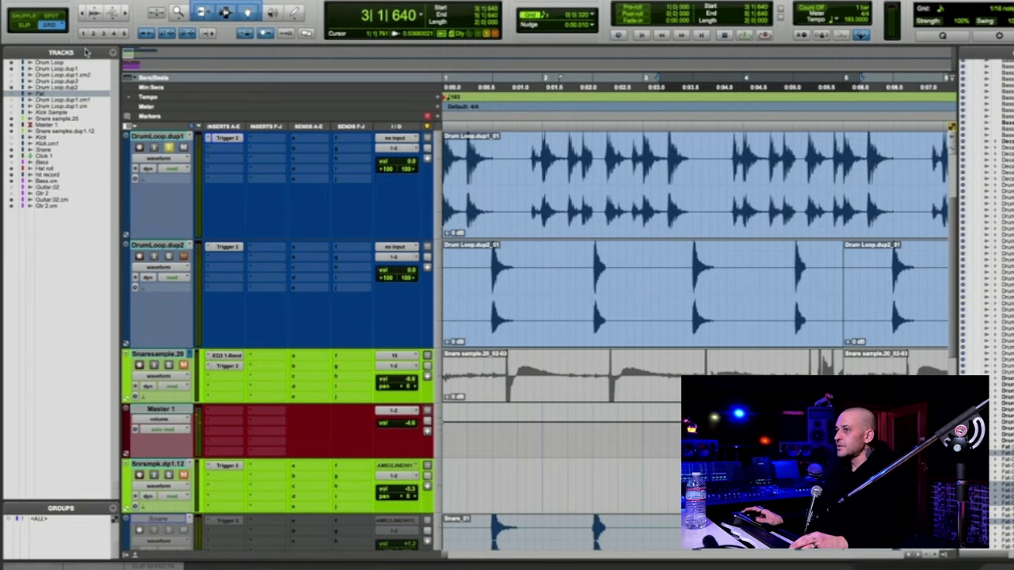
# Select the first Drum Loop.dup2 clip, spanning bar 1 to bar 5.
pyautogui.click(521, 269)
pyautogui.press('r')
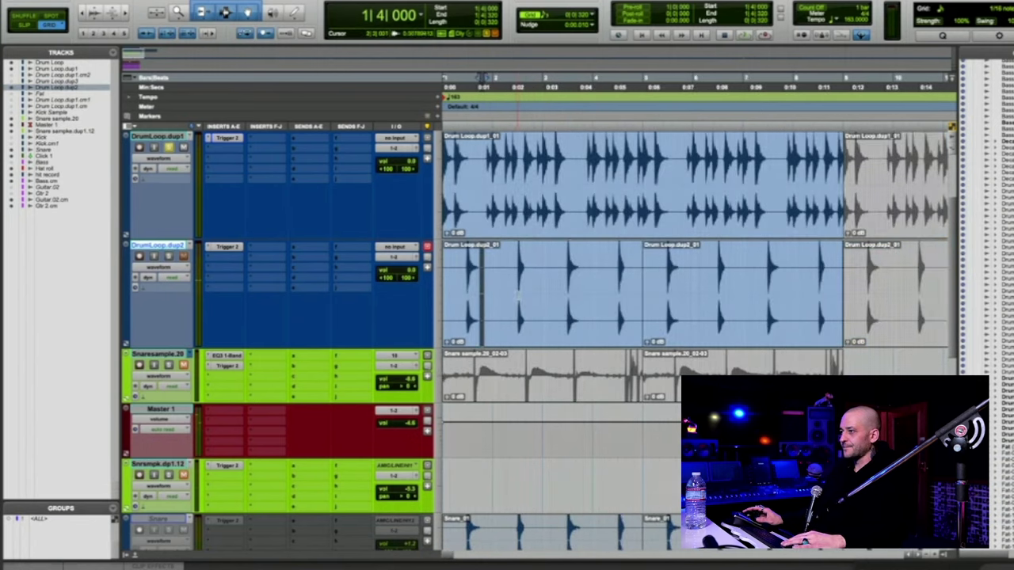
pyautogui.doubleClick(513, 288)
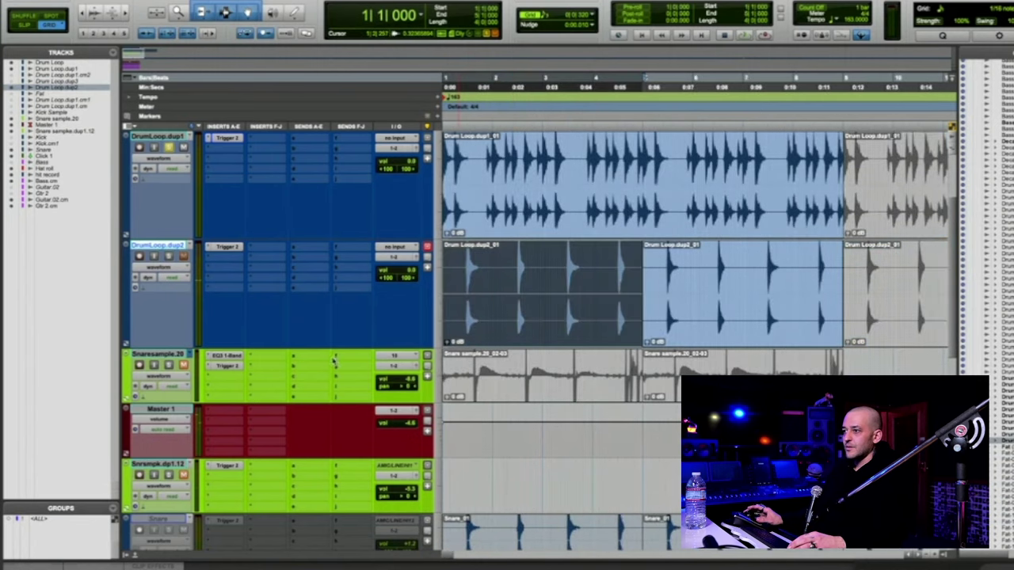
# Mute the Drum Loop track and audition the soloed DrumLoop.dup1 track from 3|2.
pyautogui.scroll(-5, 287, 410)
pyautogui.scroll(5, 188, 347)
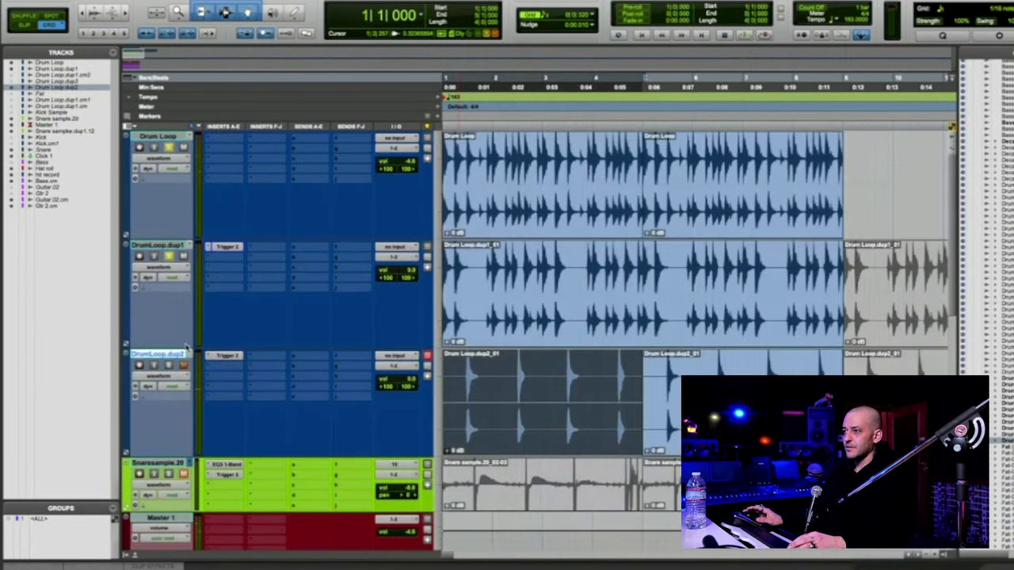
pyautogui.doubleClick(488, 276)
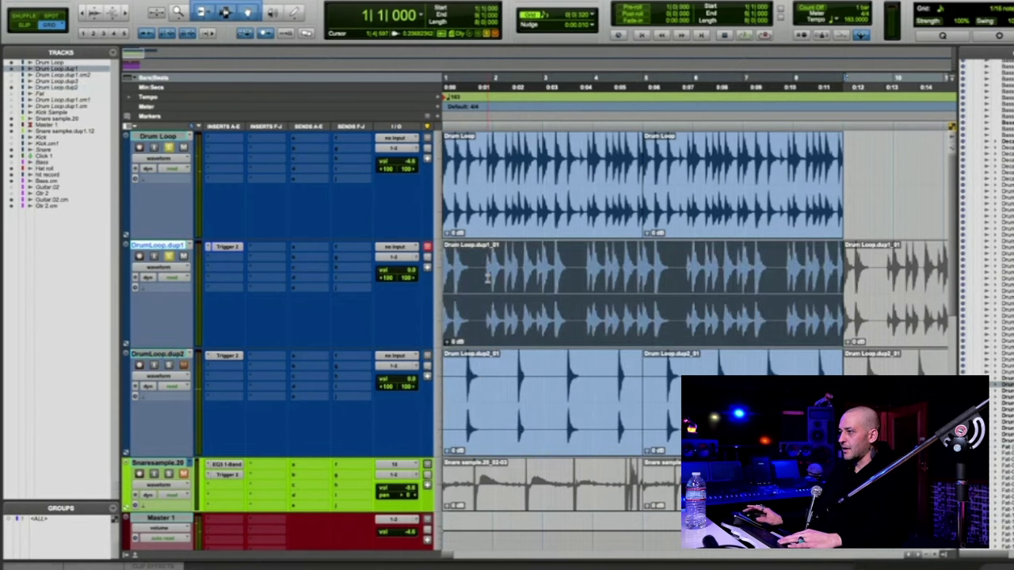
pyautogui.press('t')
pyautogui.press('r')
pyautogui.click(554, 250)
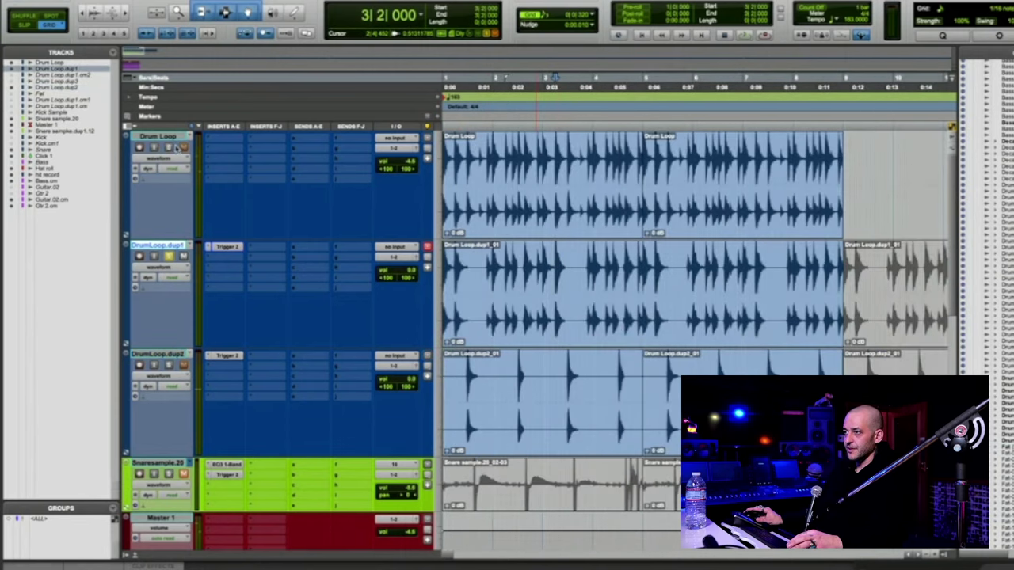
pyautogui.press('space')
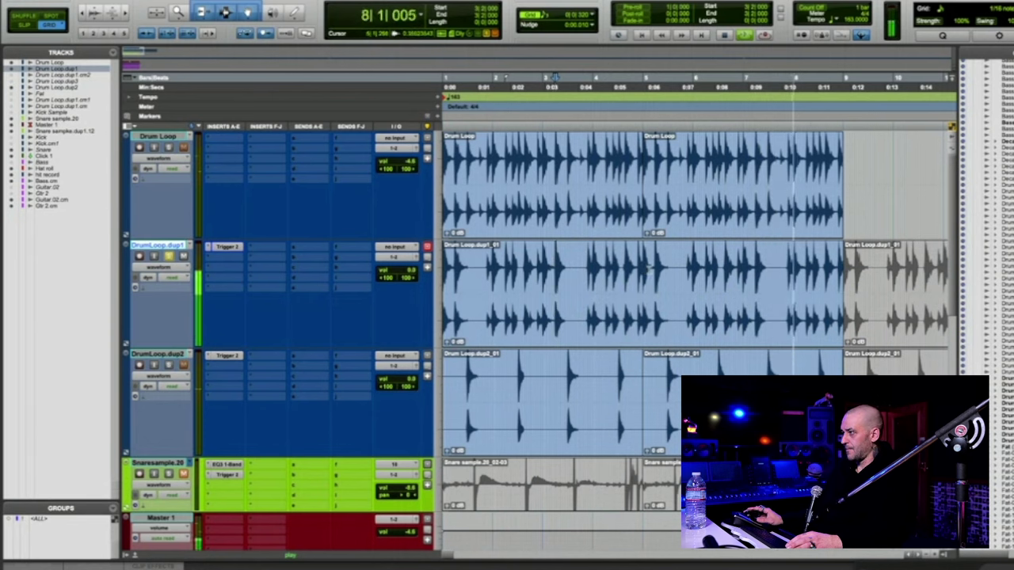
pyautogui.press('space')
# Select both DrumLoop.dup2 clips, spanning bar 1 to bar 9.
pyautogui.click(722, 282)
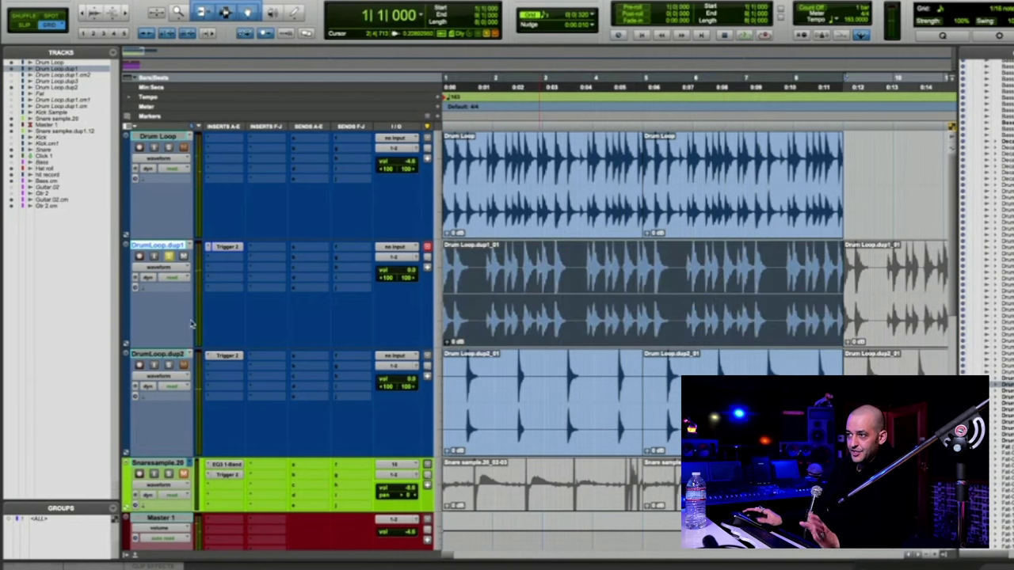
pyautogui.doubleClick(512, 369)
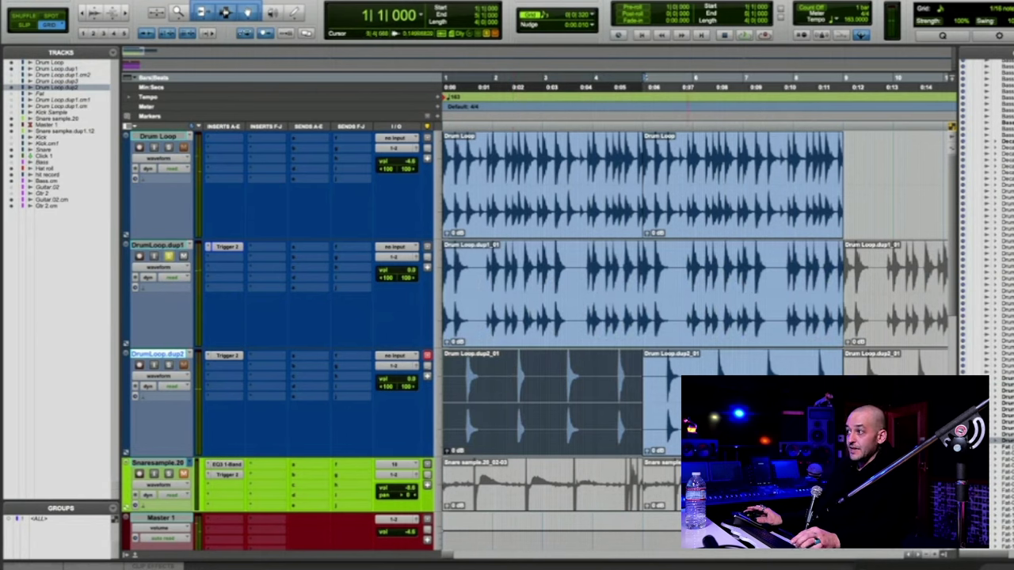
pyautogui.keyDown('shift'); pyautogui.click(737, 388); pyautogui.keyUp('shift')
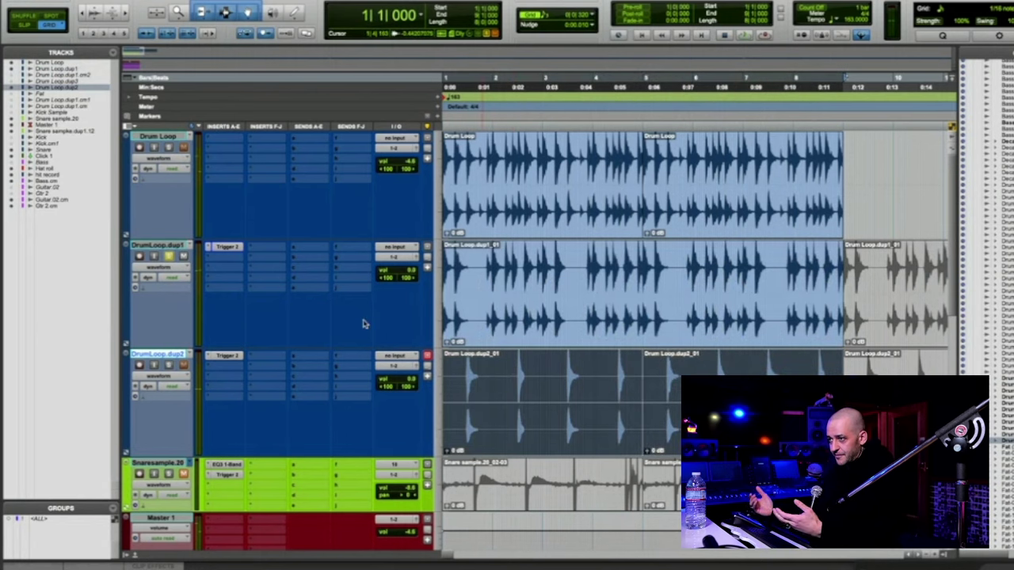
# Open Trigger 2 on DrumLoop.dup2 and browse to the SNARE ONE SHOTS folder within SUPER DEAD DRUMS - ONE SHOTS.
pyautogui.click(225, 356)
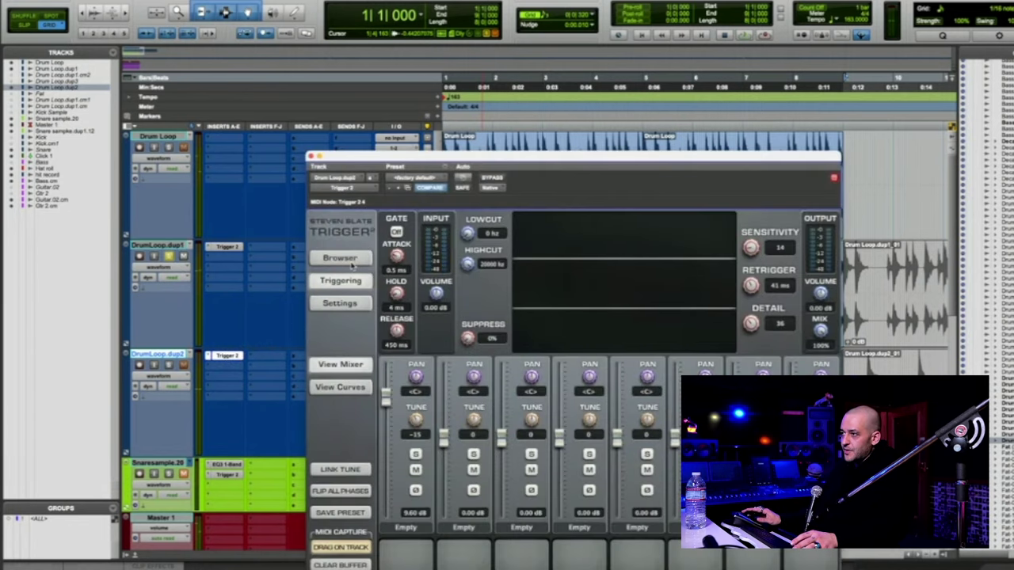
pyautogui.click(346, 263)
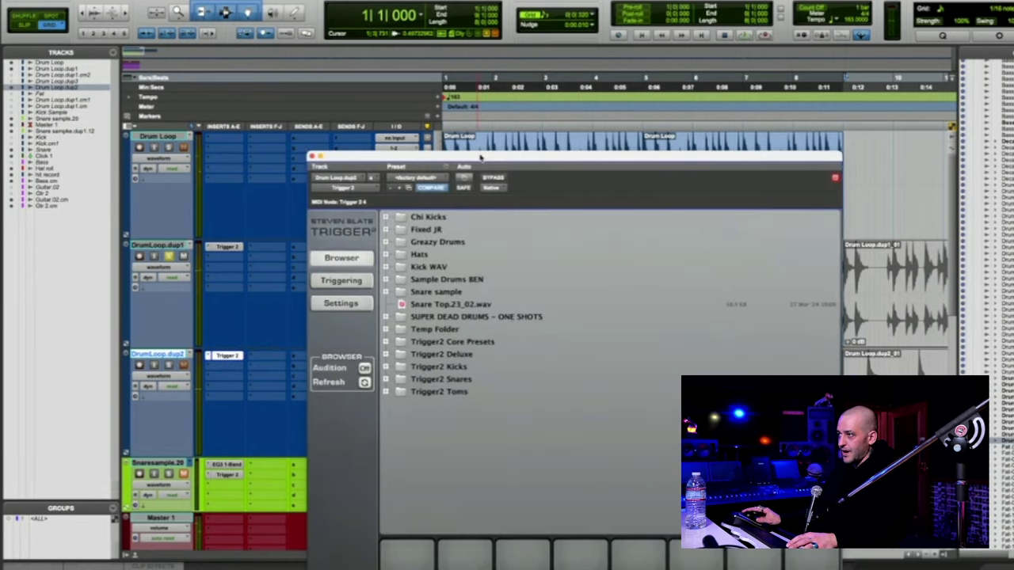
pyautogui.moveTo(478, 152); pyautogui.dragTo(411, 96)
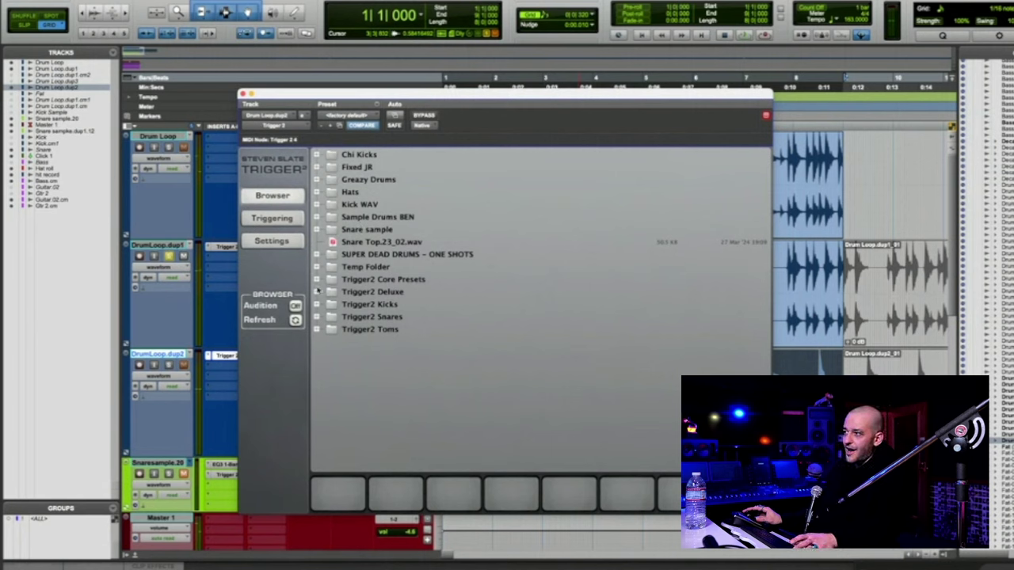
pyautogui.doubleClick(352, 255)
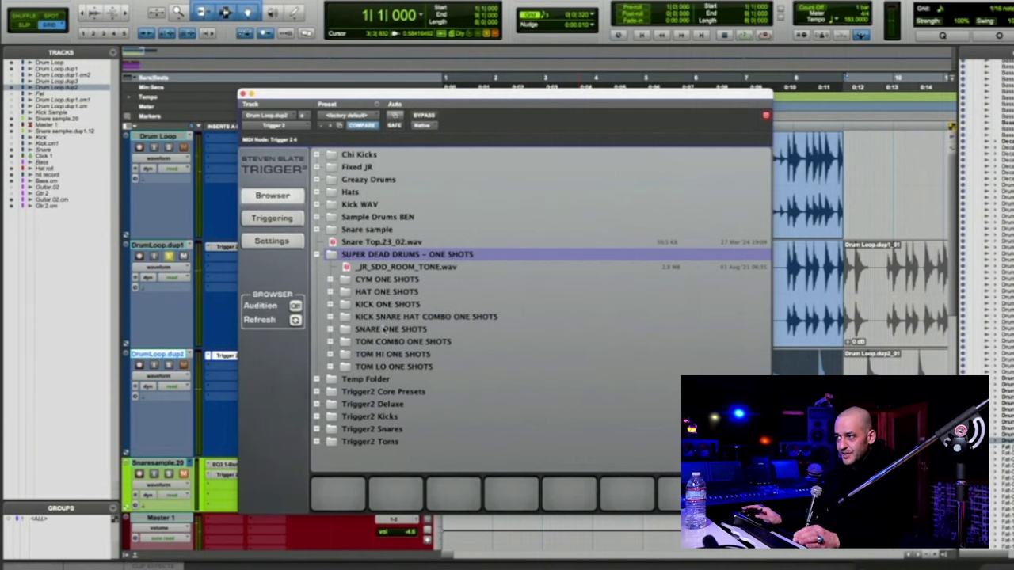
pyautogui.click(331, 330)
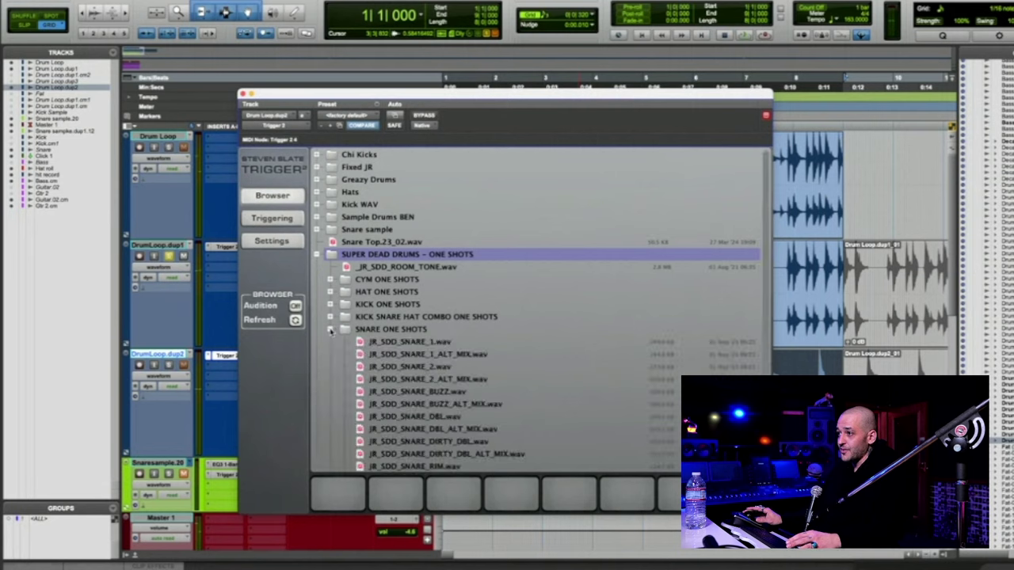
pyautogui.scroll(-5, 380, 333)
# Enable sample audition, solo DrumLoop.dup2, and compare JR_SDD_SNARE_RIM.wav with JR_SDD_SNARE_RIM_ALT_MIX.wav.
pyautogui.click(438, 341)
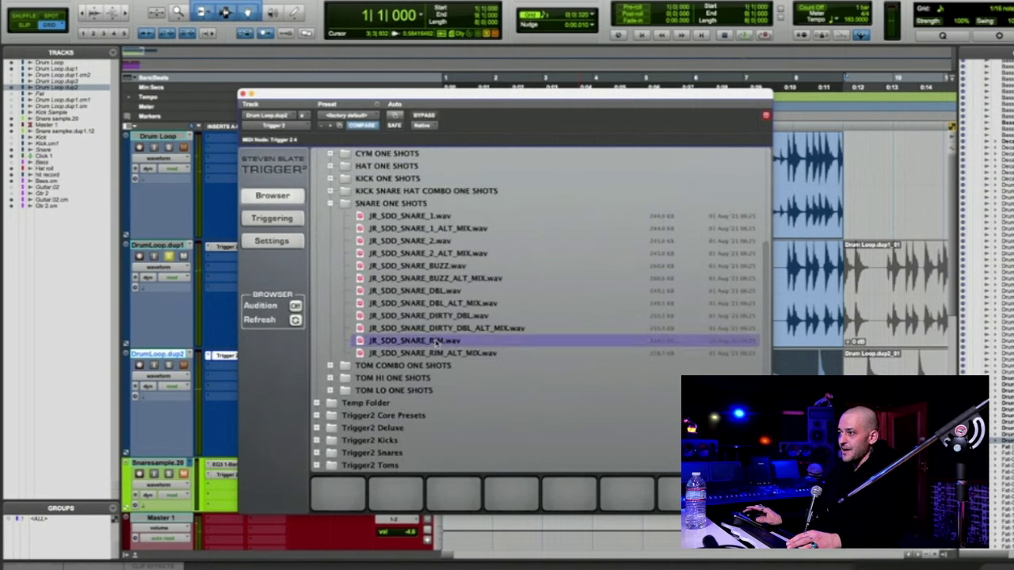
pyautogui.click(294, 306)
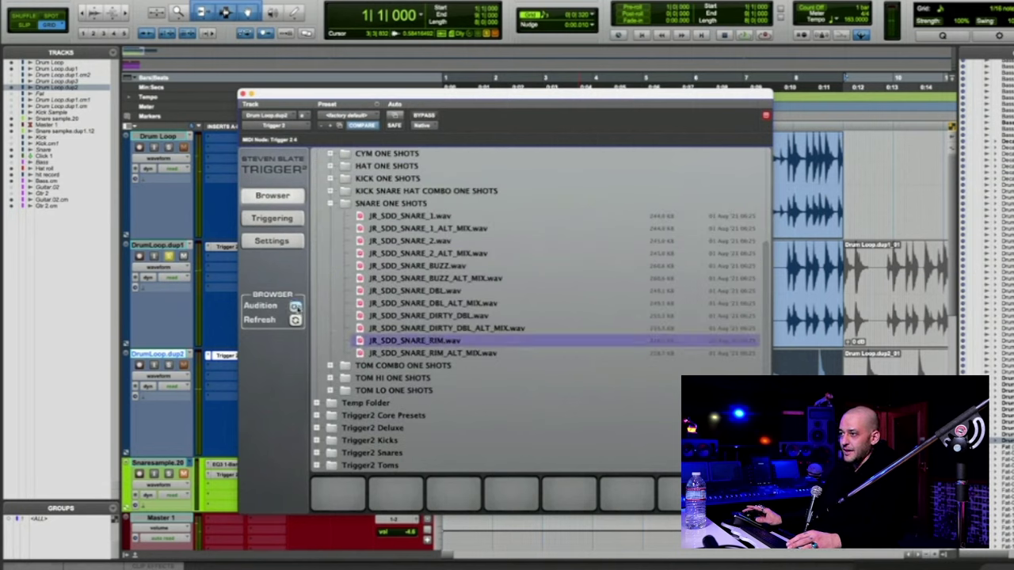
pyautogui.click(395, 353)
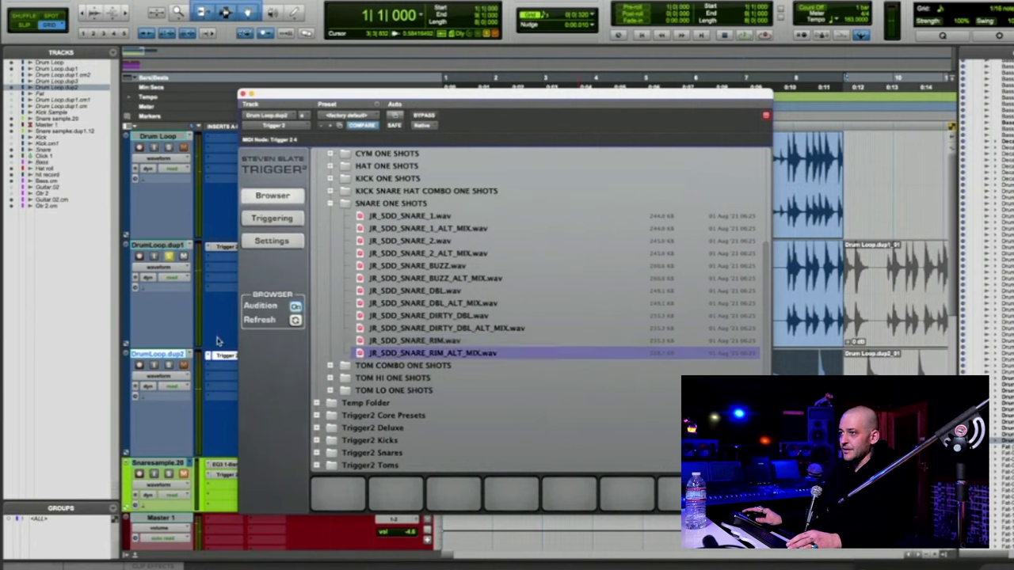
pyautogui.click(169, 366)
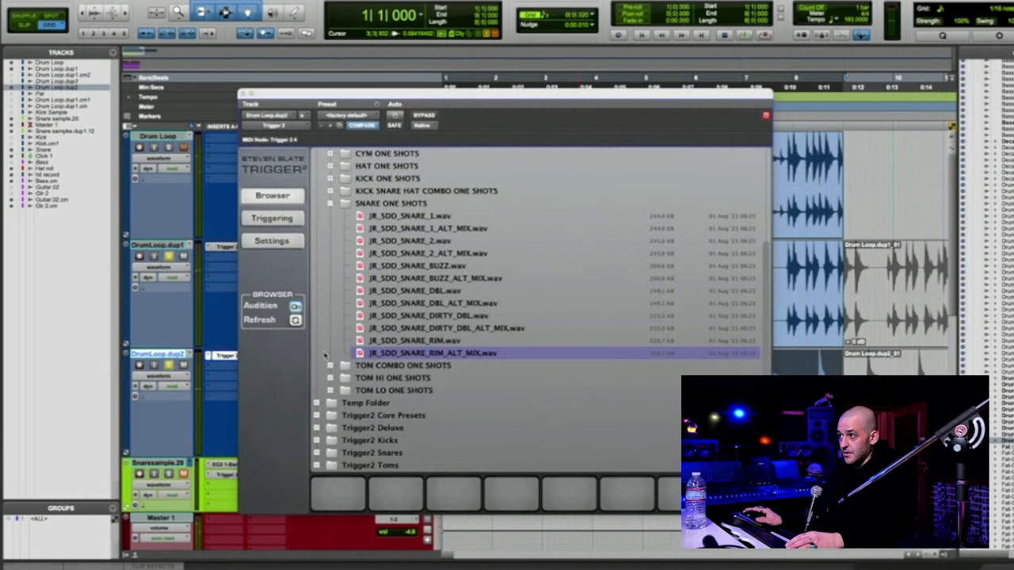
pyautogui.click(379, 355)
pyautogui.press('Up')
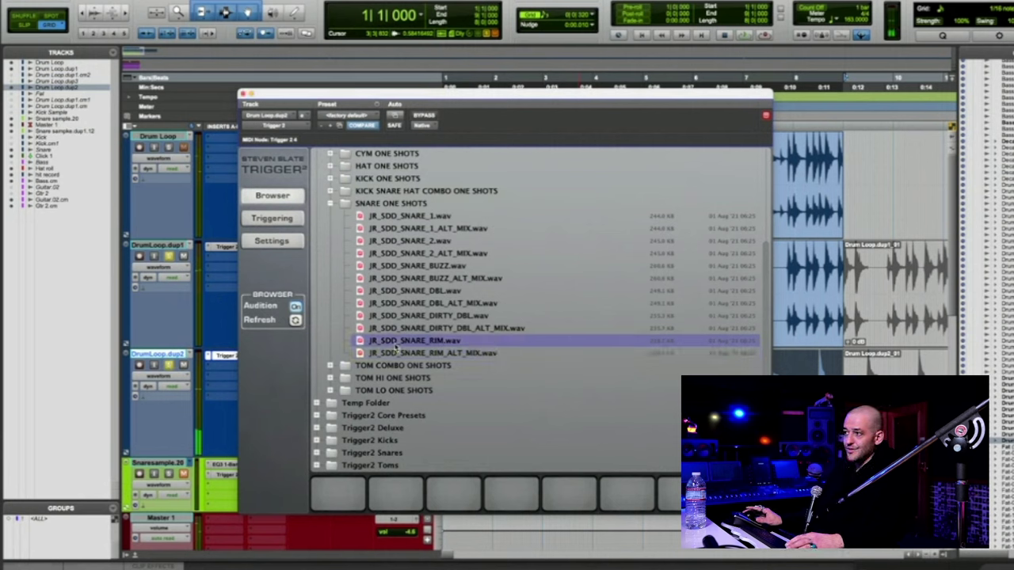
pyautogui.click(393, 364)
pyautogui.click(393, 353)
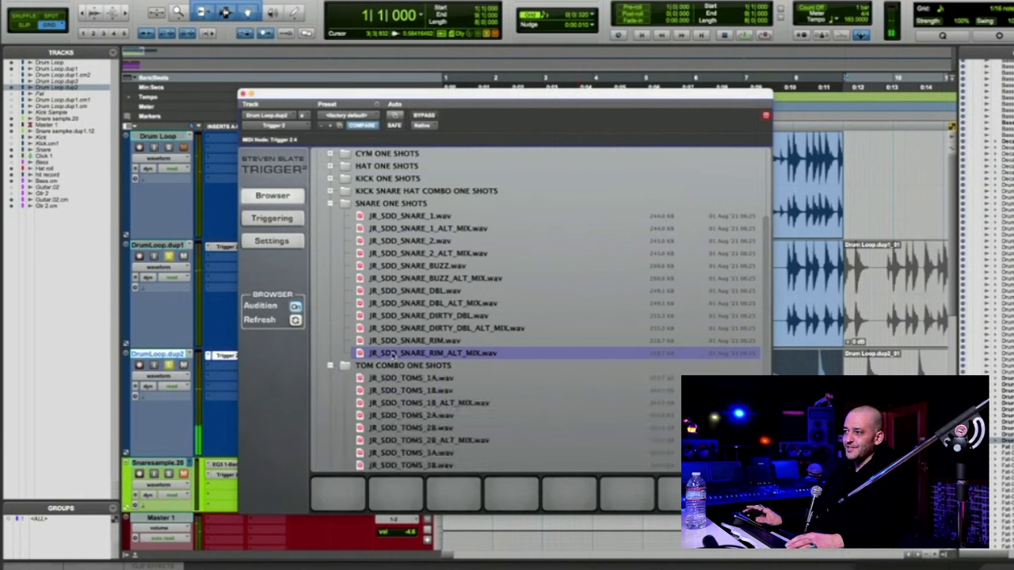
# Load JR_SDD_SNARE_RIM_ALT_MIX.wav into Trigger 2's first sample slot and set its tune to -11.
pyautogui.moveTo(393, 353); pyautogui.dragTo(339, 492)
pyautogui.click(273, 219)
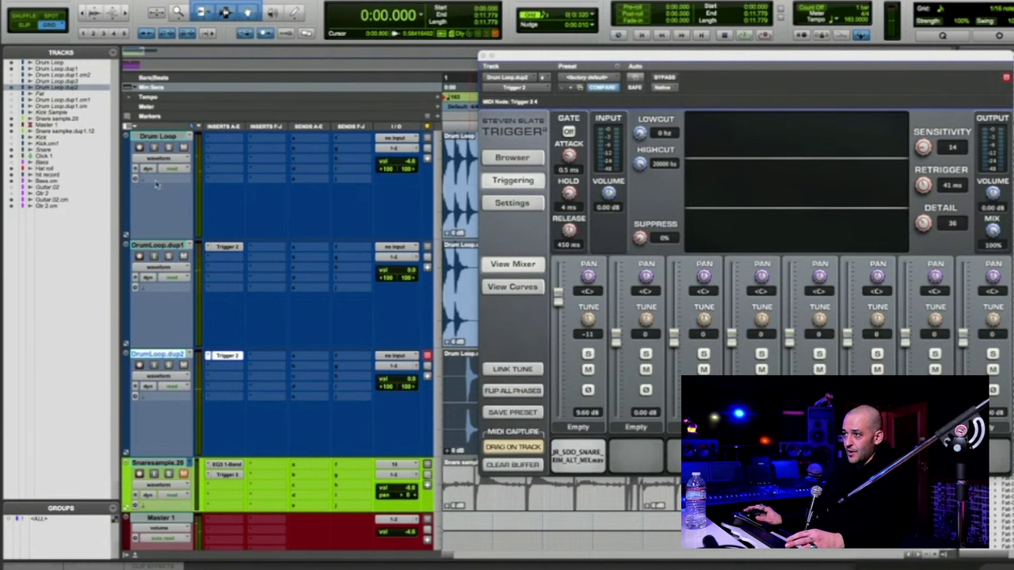
# Play the two triggered duplicate tracks together with the Drum Loop track muted, and close the Trigger 2 window.
pyautogui.press('space')
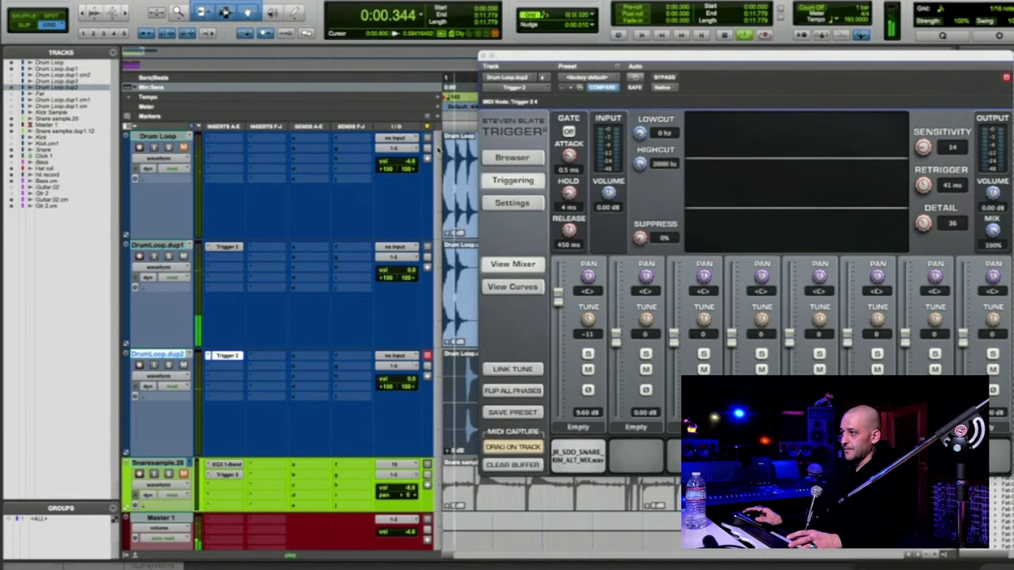
pyautogui.moveTo(507, 49); pyautogui.dragTo(571, 4)
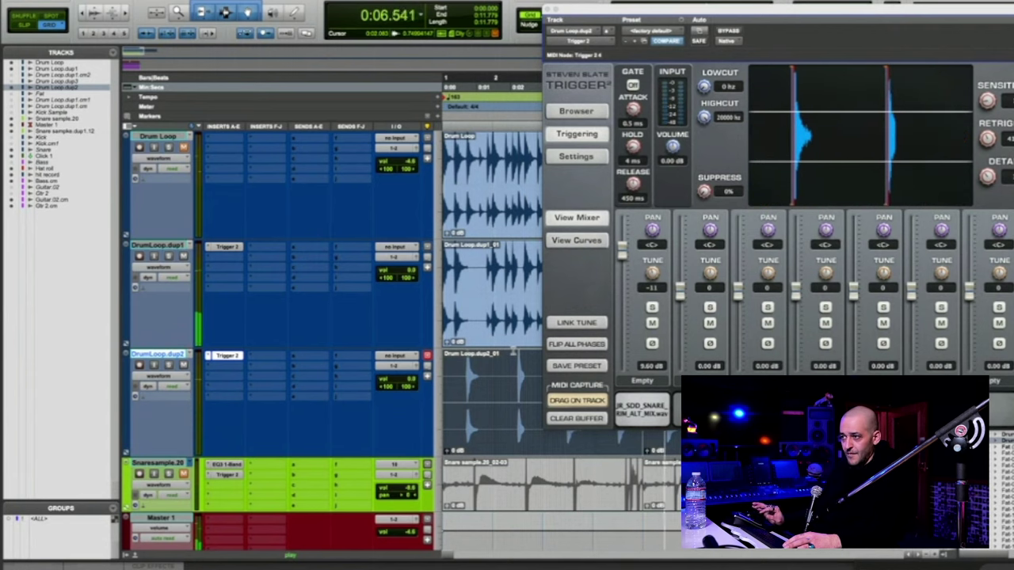
pyautogui.press('space')
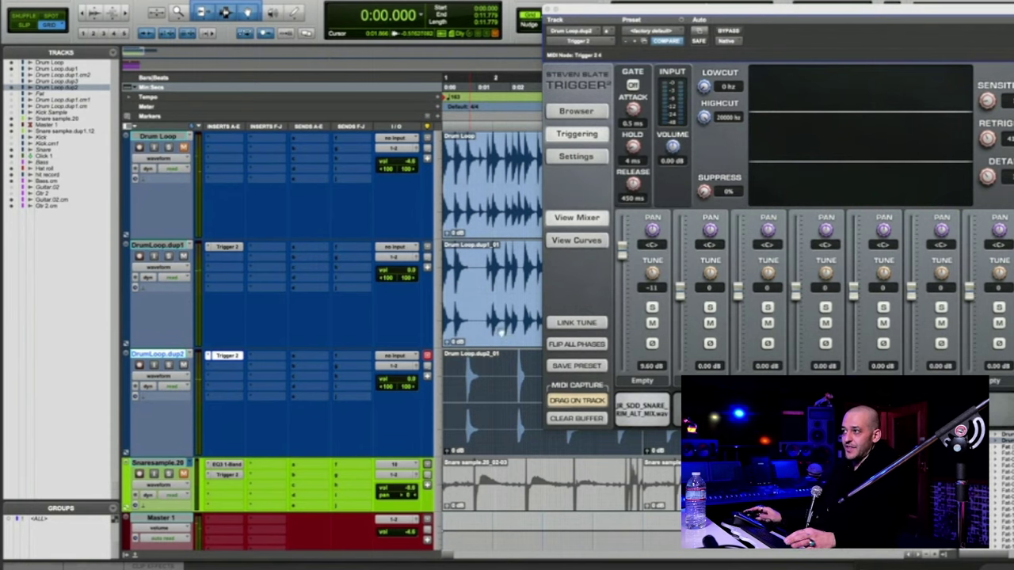
pyautogui.click(552, 7)
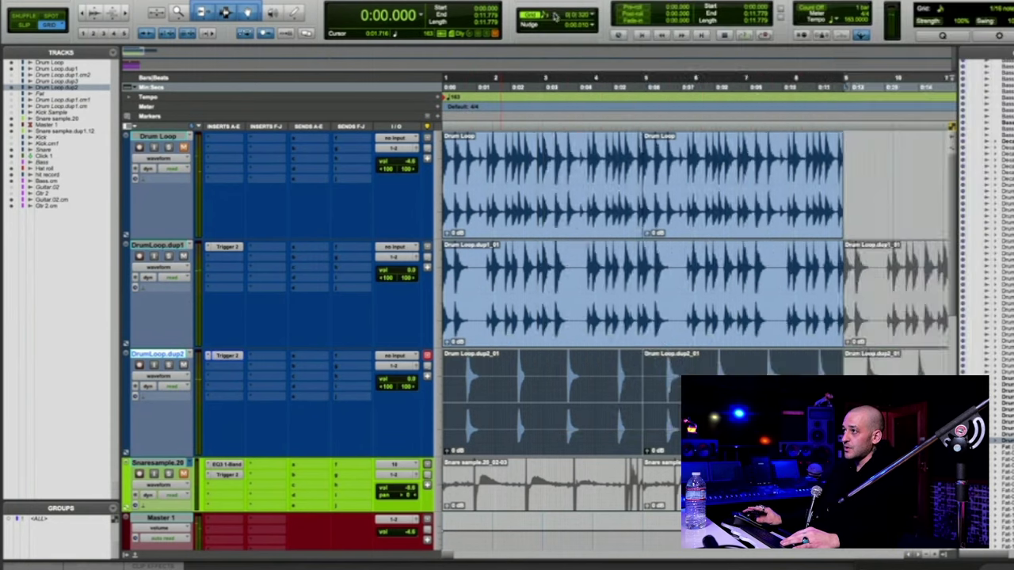
# Switch the main counter to Bars|Beats and duplicate the Bass.cm, Guitar 02.cm and Gtr 2.cm clips into bars 9 to 17.
pyautogui.press('r')
pyautogui.press('r')
pyautogui.scroll(-8, 501, 430)
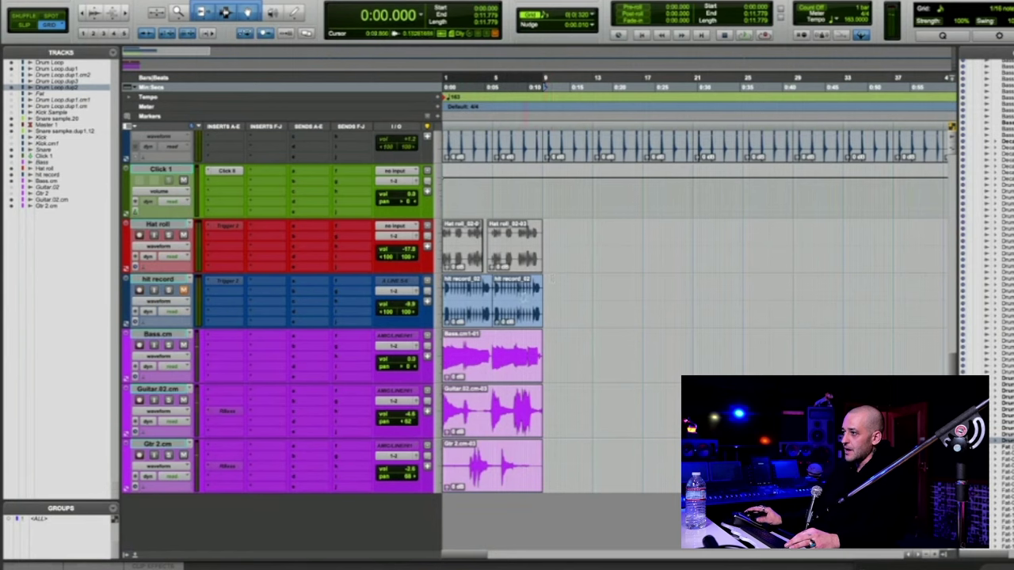
pyautogui.doubleClick(524, 297)
pyautogui.click(502, 371)
pyautogui.keyDown('shift'); pyautogui.click(486, 430); pyautogui.keyUp('shift')
pyautogui.keyDown('shift'); pyautogui.click(486, 476); pyautogui.keyUp('shift')
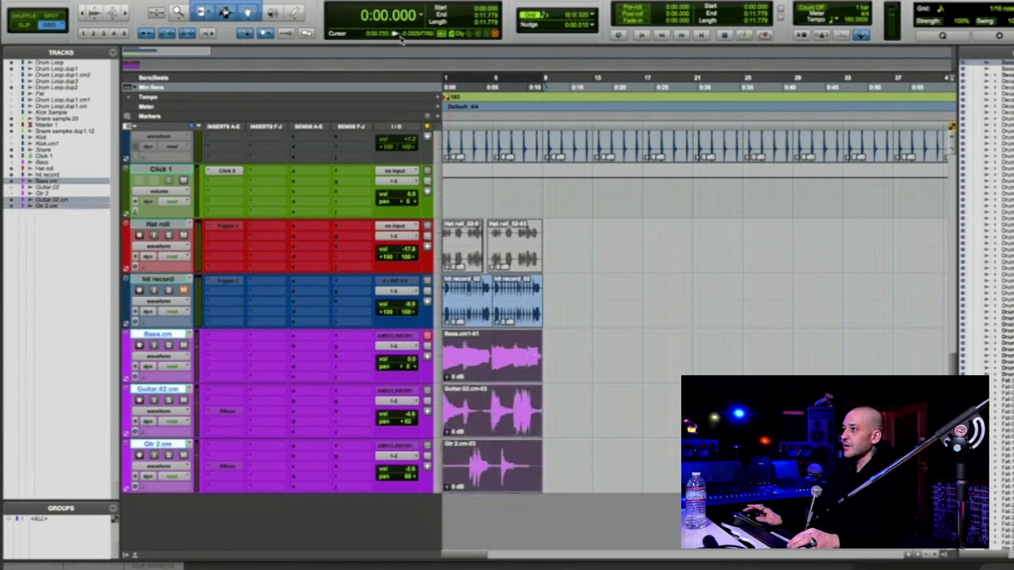
pyautogui.click(424, 16)
pyautogui.click(444, 5)
pyautogui.press('super+d')
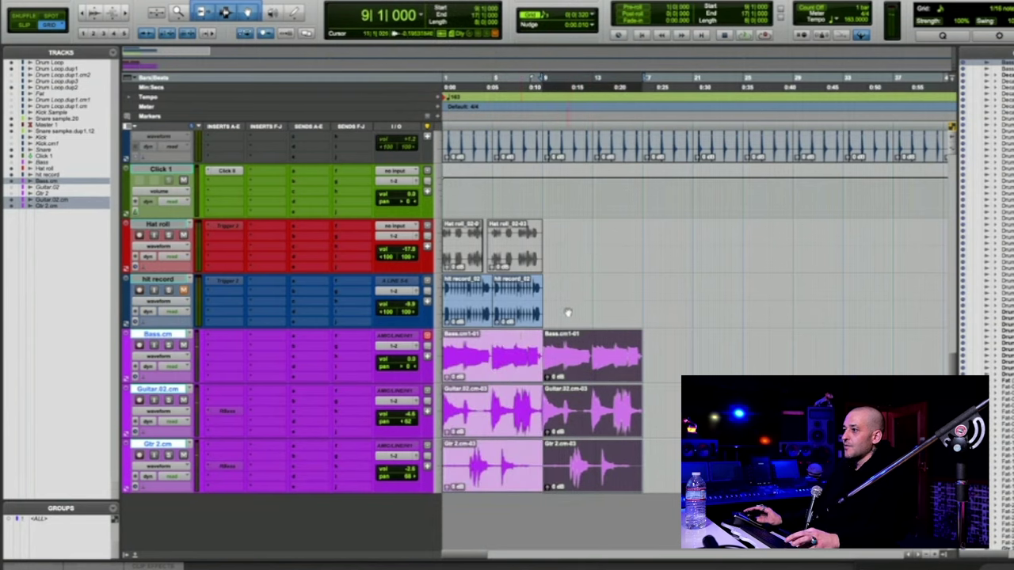
pyautogui.press('Return')
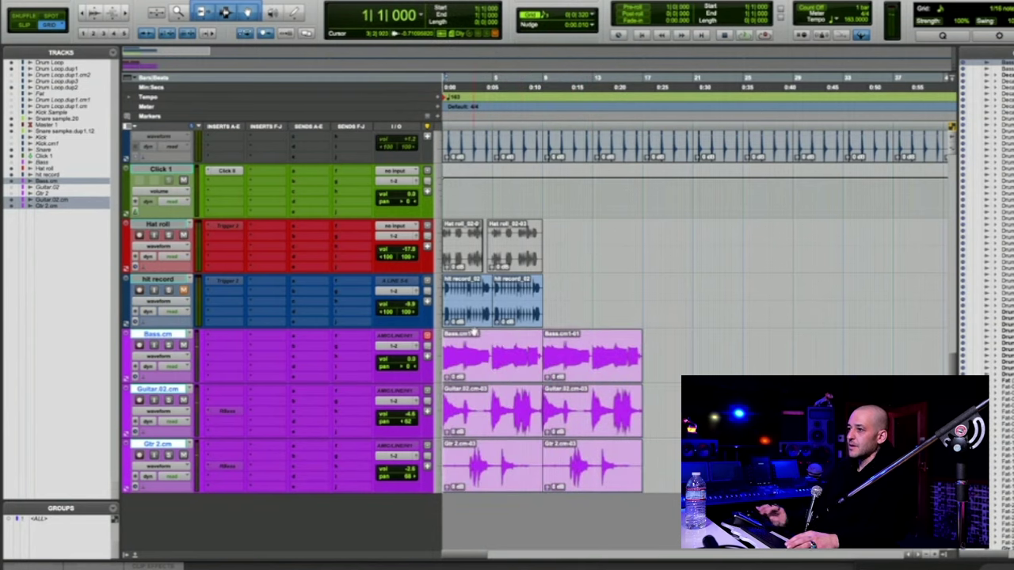
# Copy both Drum Loop clips to start at bar 9, and mute the original clip spanning bar 5 to bar 9.
pyautogui.press('space')
pyautogui.scroll(8, 474, 331)
pyautogui.press('space')
pyautogui.click(500, 225)
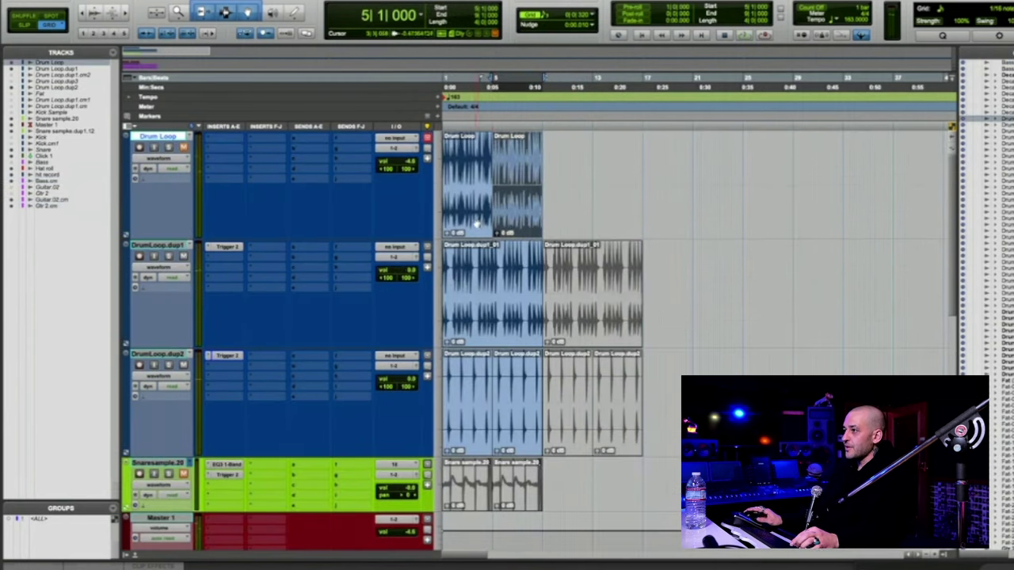
pyautogui.keyDown('shift'); pyautogui.click(477, 224); pyautogui.keyUp('shift')
pyautogui.moveTo(476, 222); pyautogui.dragTo(563, 220)
pyautogui.press('r')
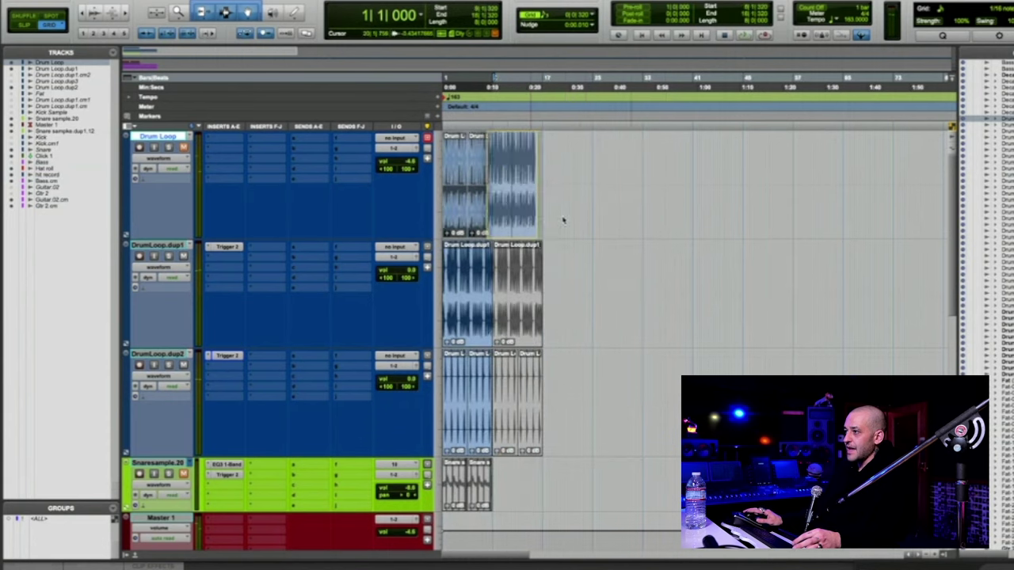
pyautogui.hotkey('ctrl', ']')
pyautogui.hotkey('ctrl', ']')
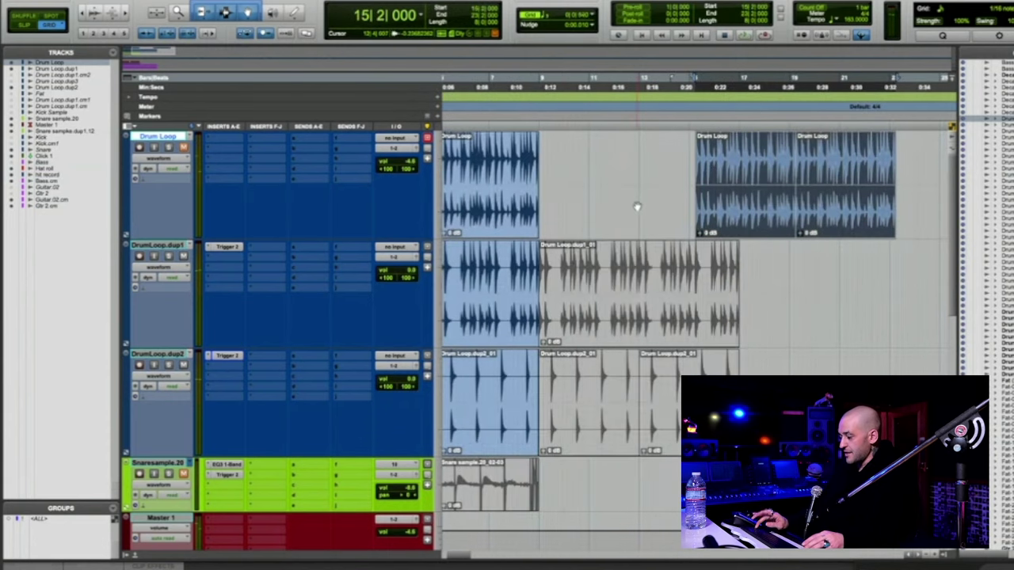
pyautogui.moveTo(758, 222); pyautogui.dragTo(530, 230)
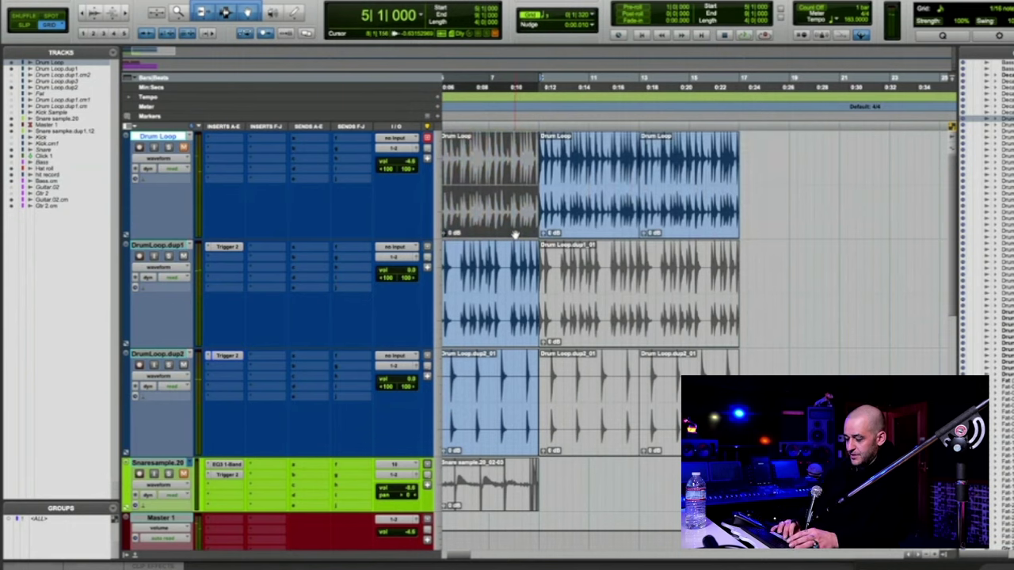
# Duplicate the first DrumLoop.dup1 clip over bars 9 to 17, and undo the extra duplicate at bar 17.
pyautogui.doubleClick(501, 287)
pyautogui.press('super+d')
pyautogui.press('super+d')
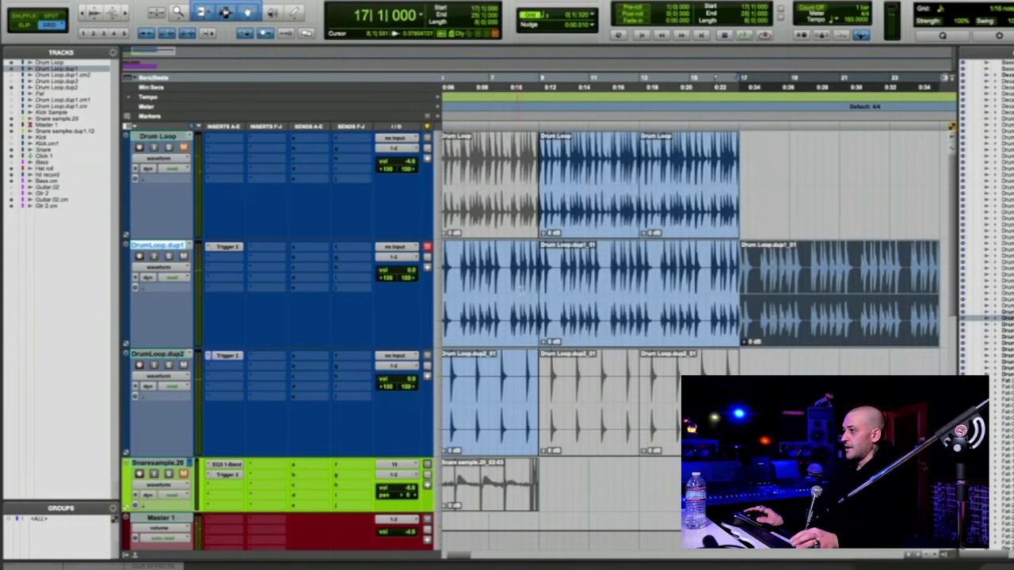
pyautogui.hotkey('ctrl', 'z')
# Mute the first Drum Loop clip, spanning bar 1 to bar 5.
pyautogui.click(505, 238)
pyautogui.press('Return')
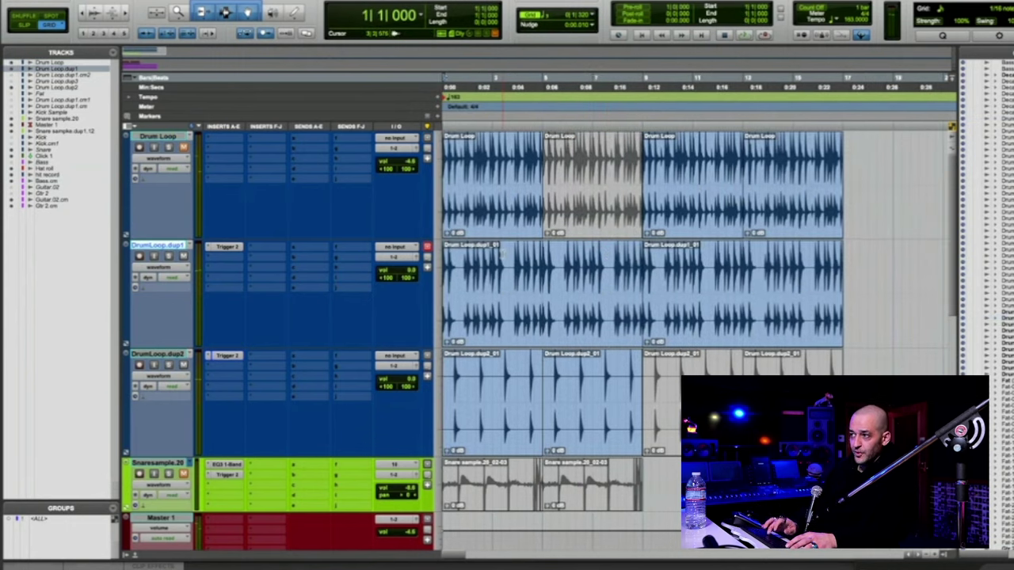
pyautogui.press('space')
pyautogui.click(519, 226)
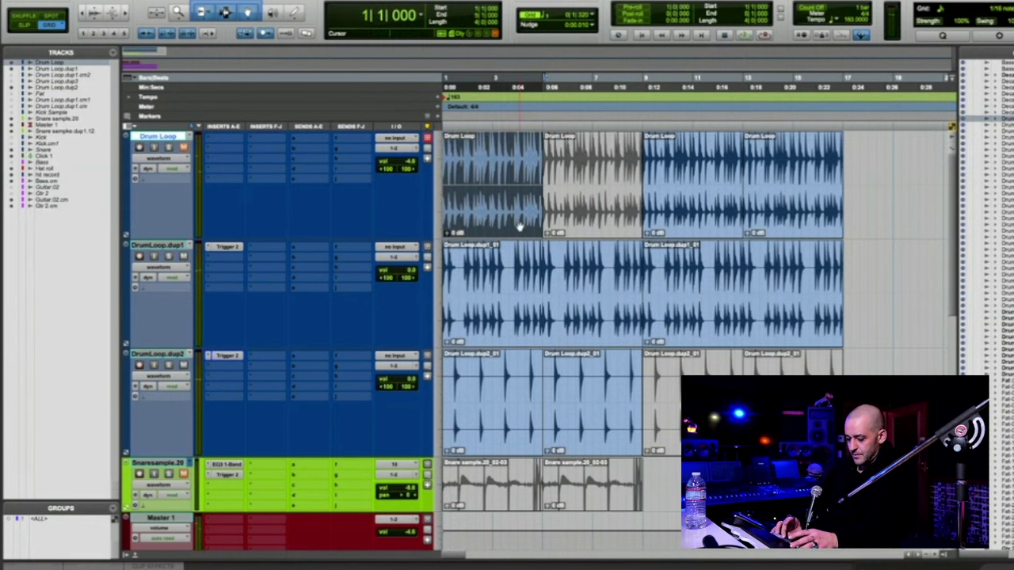
pyautogui.press('super+m')
# Play the arrangement from bar 1 through the second section to compare the drums with and without the original loop.
pyautogui.press('space')
pyautogui.press('space')
pyautogui.press('Return')
pyautogui.press('space')
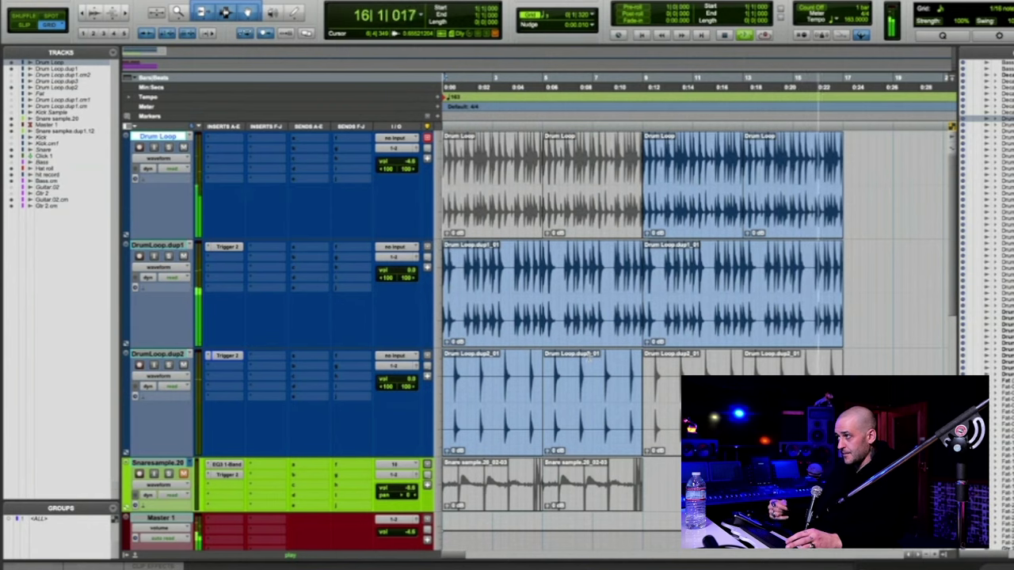
# Unmute the hit record track and play it from bar 1, both soloed and together with the rest of the mix.
pyautogui.press('space')
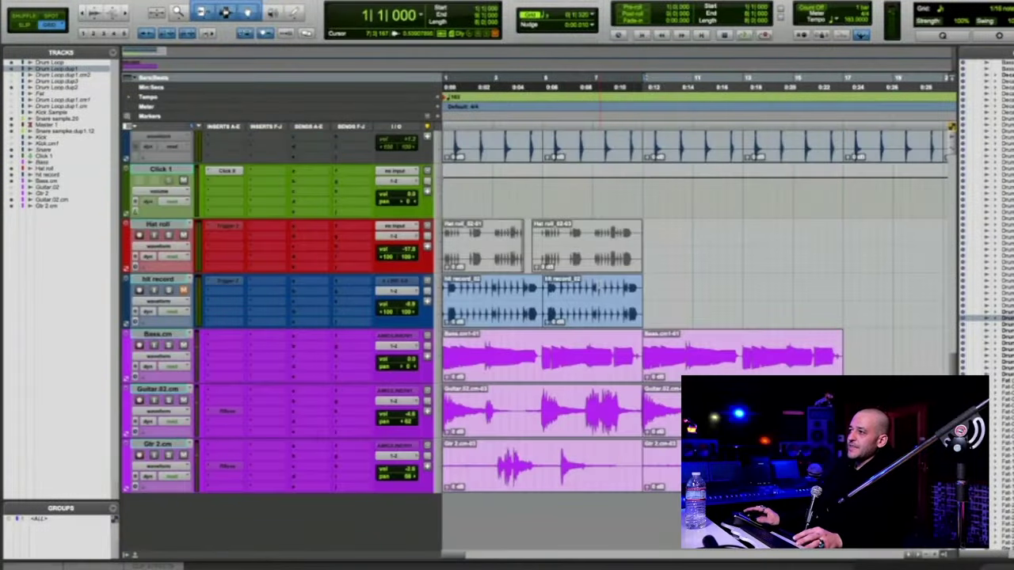
pyautogui.scroll(5, 222, 365)
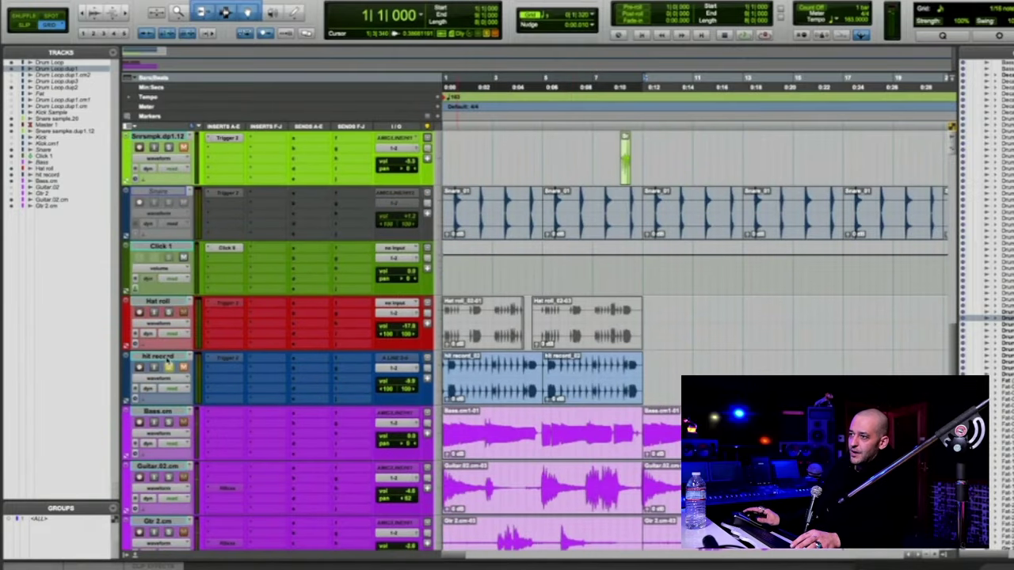
pyautogui.click(163, 360)
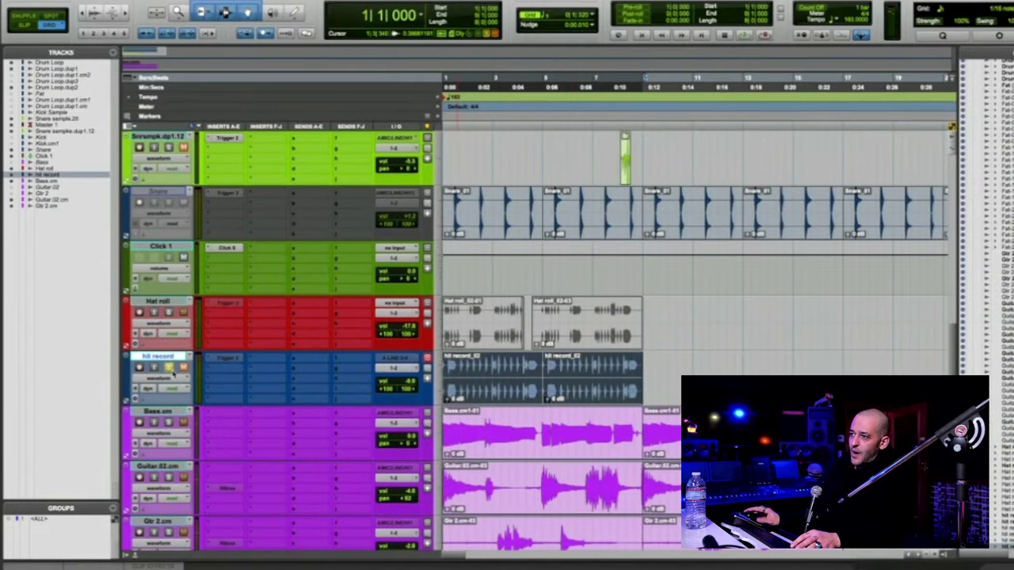
pyautogui.scroll(-1, 171, 369)
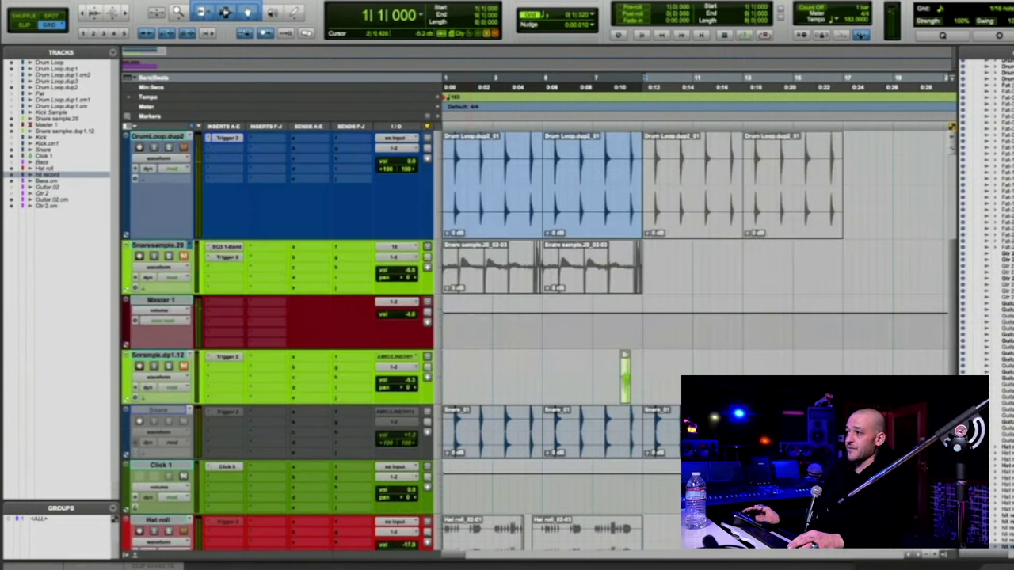
pyautogui.scroll(-1, 467, 317)
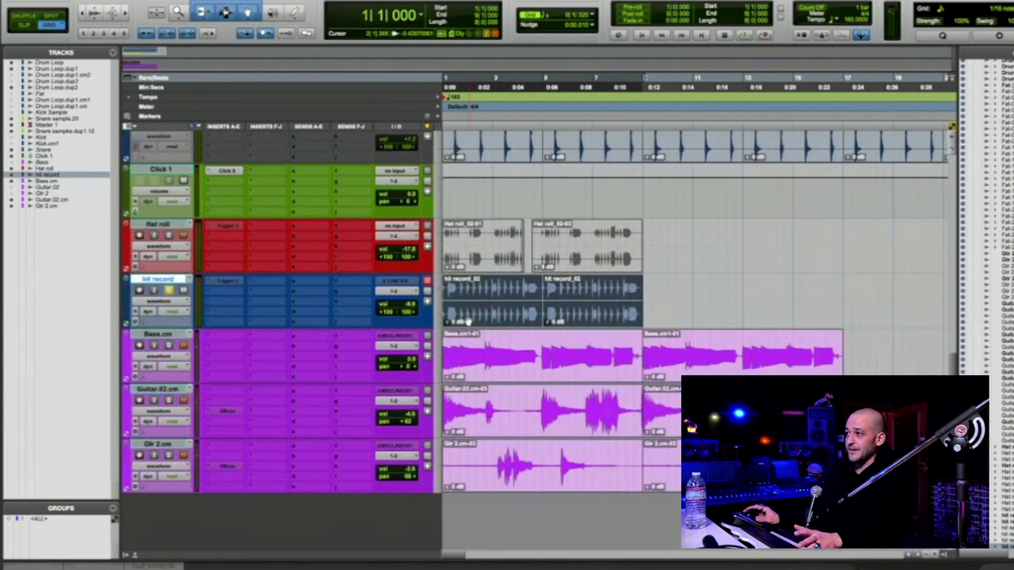
pyautogui.press('space')
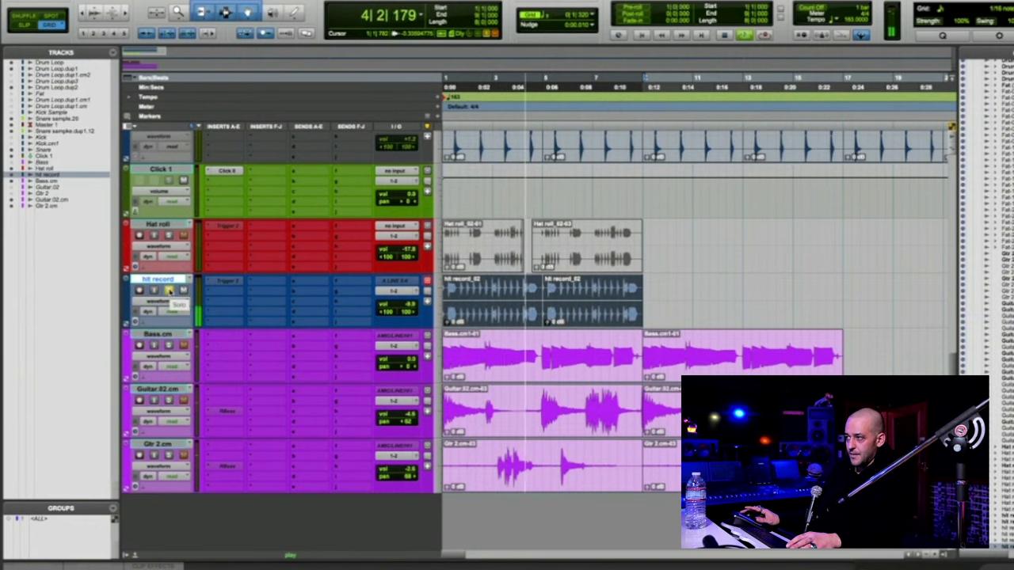
pyautogui.press('space')
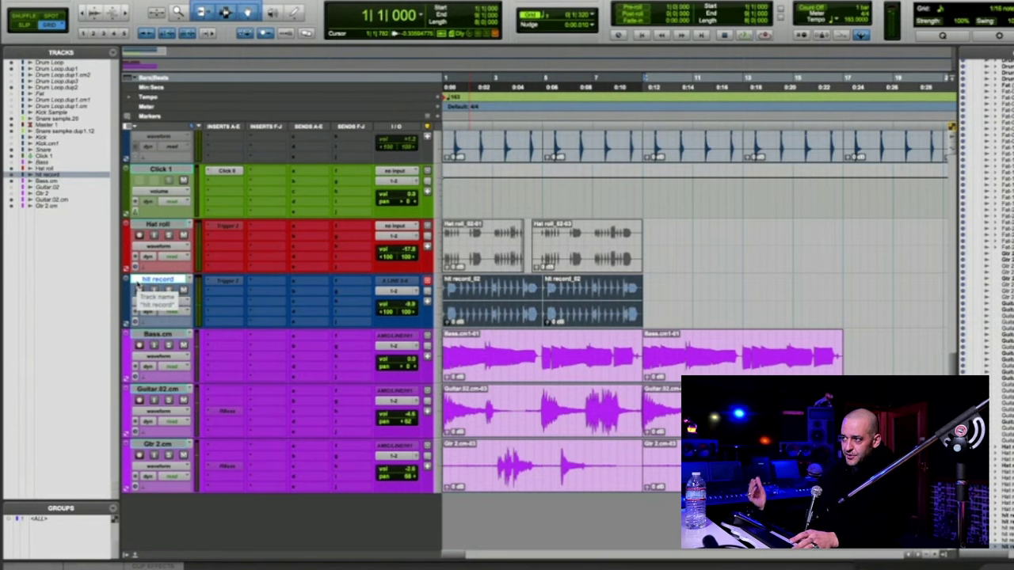
pyautogui.press('space')
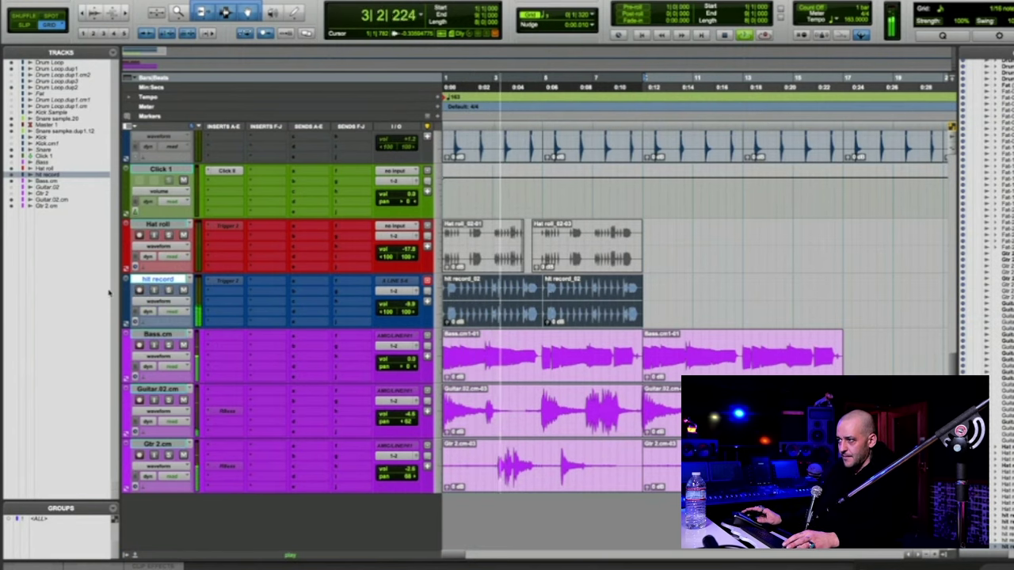
pyautogui.press('space')
# Examine the individual hits in the hit record waveform at close range, from bar 1 through bar 4.
pyautogui.click(457, 288)
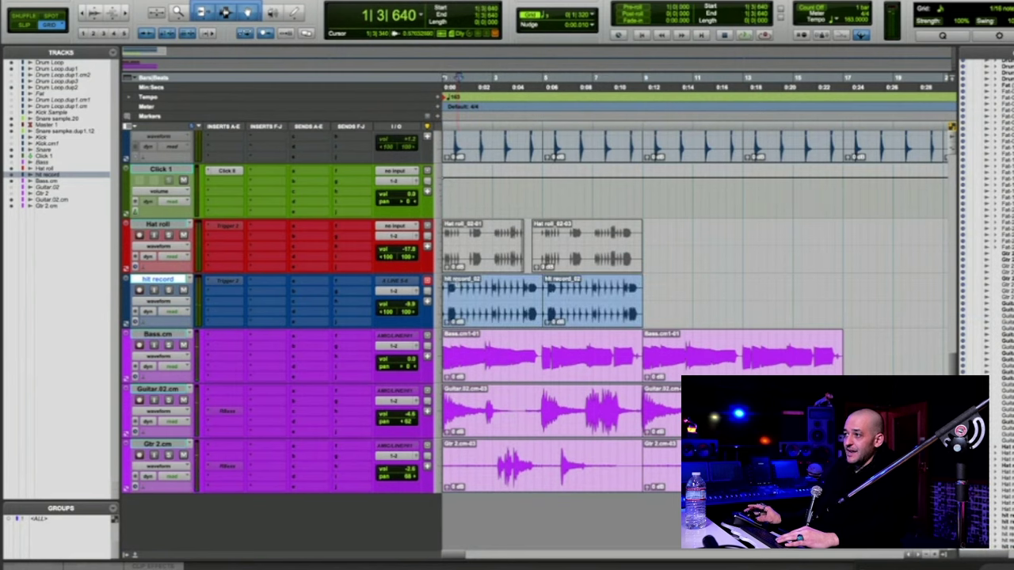
pyautogui.press('t')
pyautogui.press('t')
pyautogui.press('t')
pyautogui.press('t')
pyautogui.press('t')
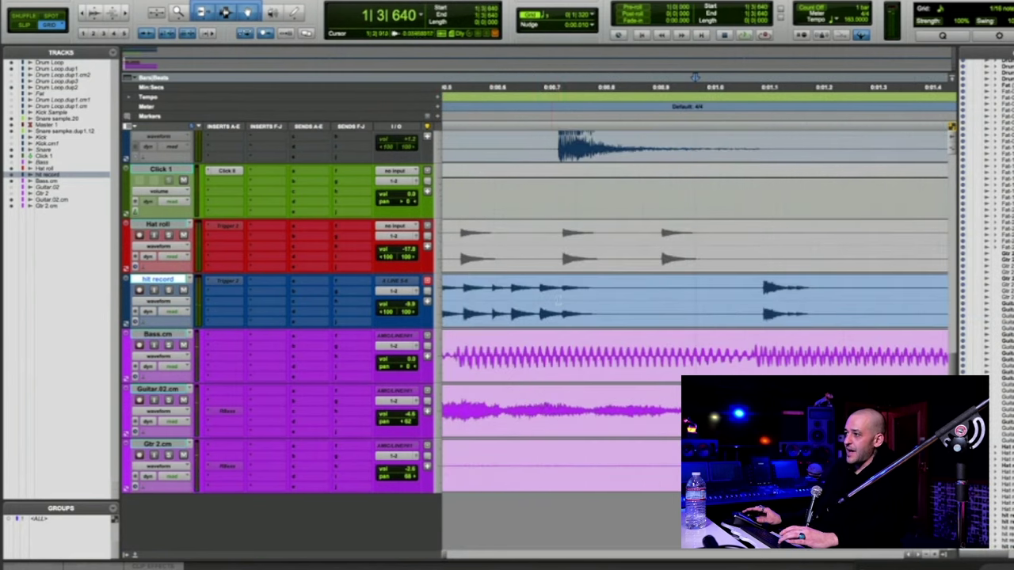
pyautogui.hscroll(2, 614, 282)
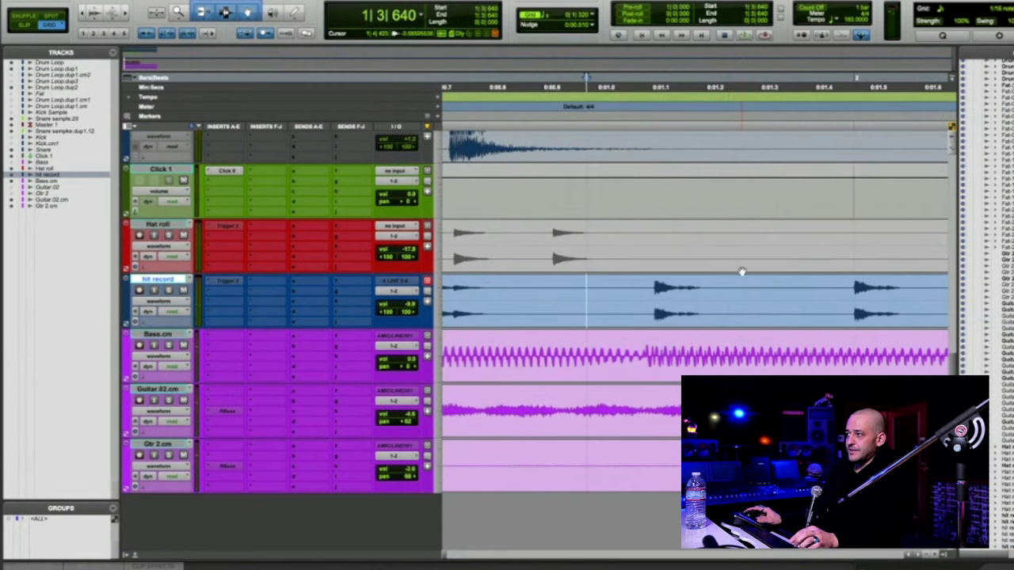
pyautogui.hscroll(-6, 742, 271)
pyautogui.hscroll(4, 653, 311)
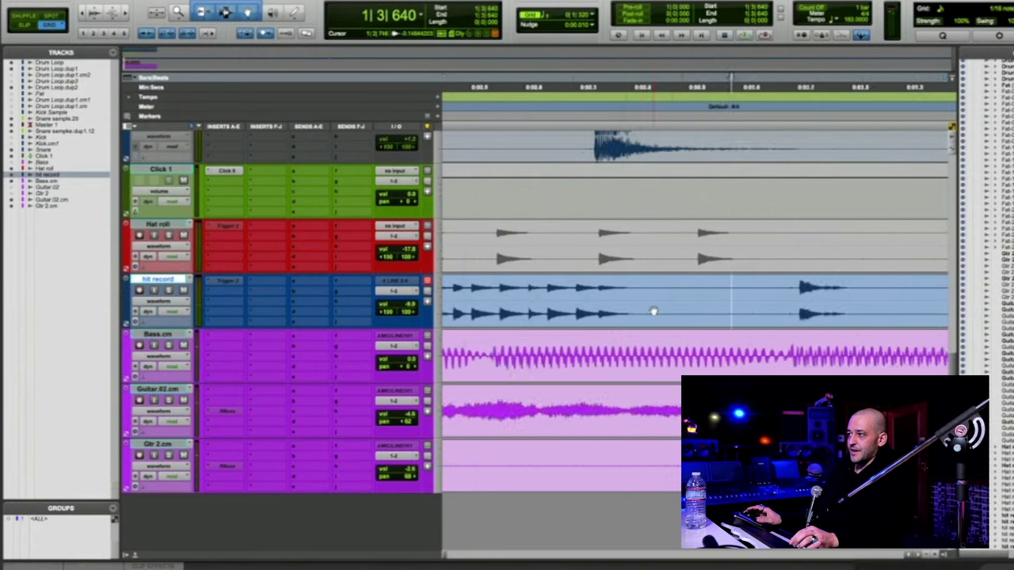
pyautogui.hscroll(15, 653, 311)
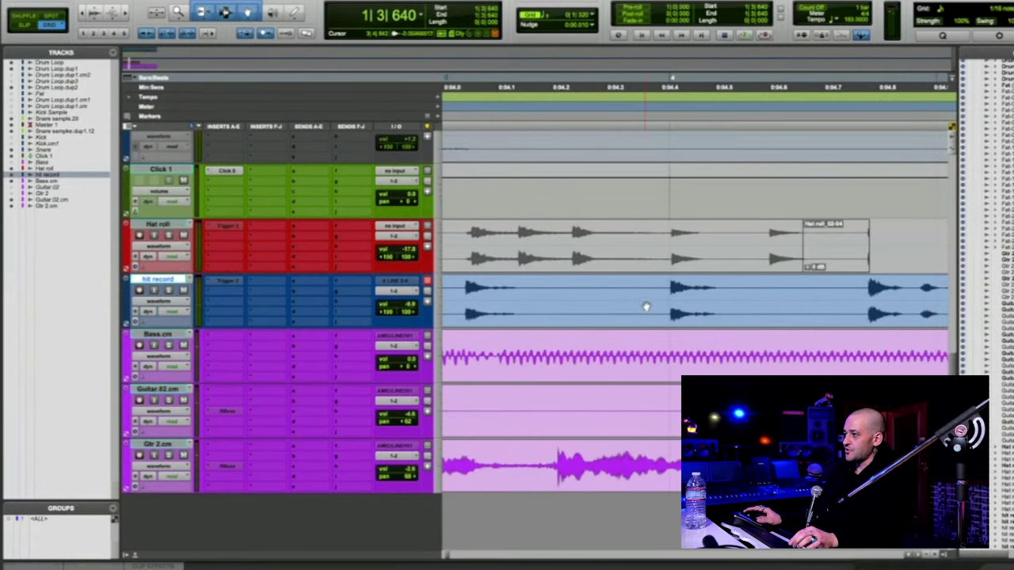
pyautogui.hscroll(6, 646, 306)
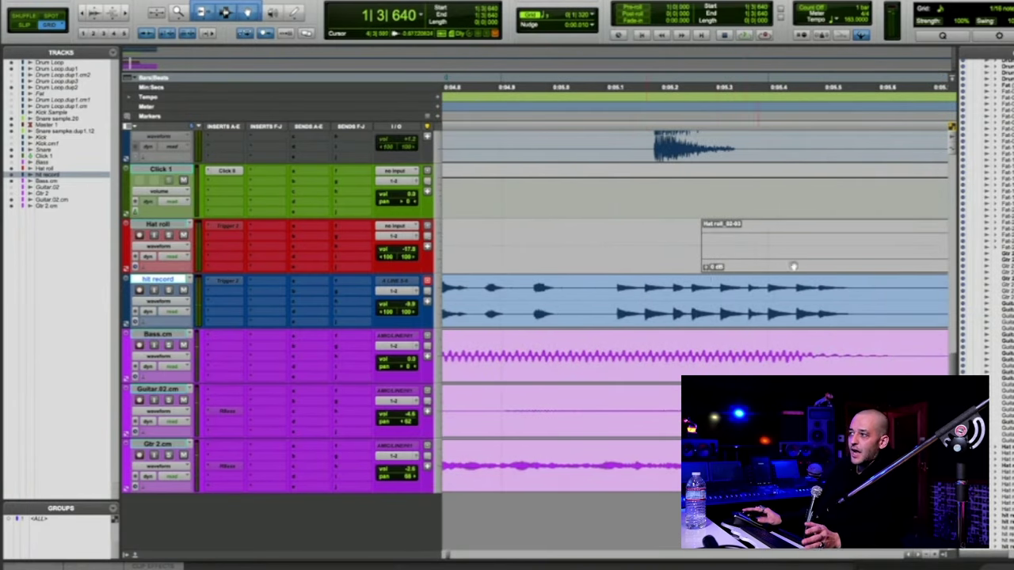
pyautogui.hscroll(2, 786, 271)
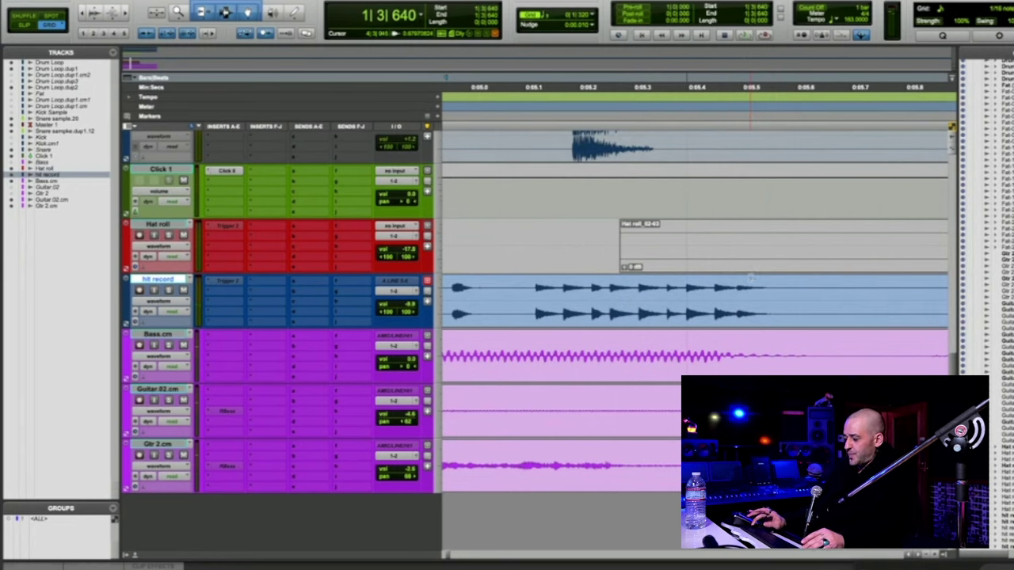
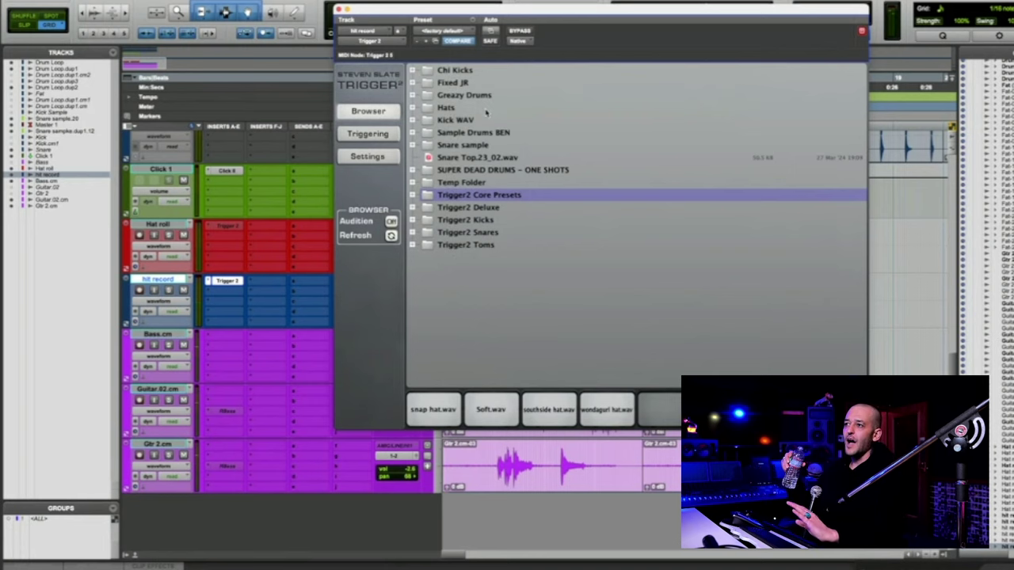
# Check the "Slate things to talk about" list in Notes, switch back to Pro Tools and close the Trigger 2 window.
pyautogui.press('super+Tab')
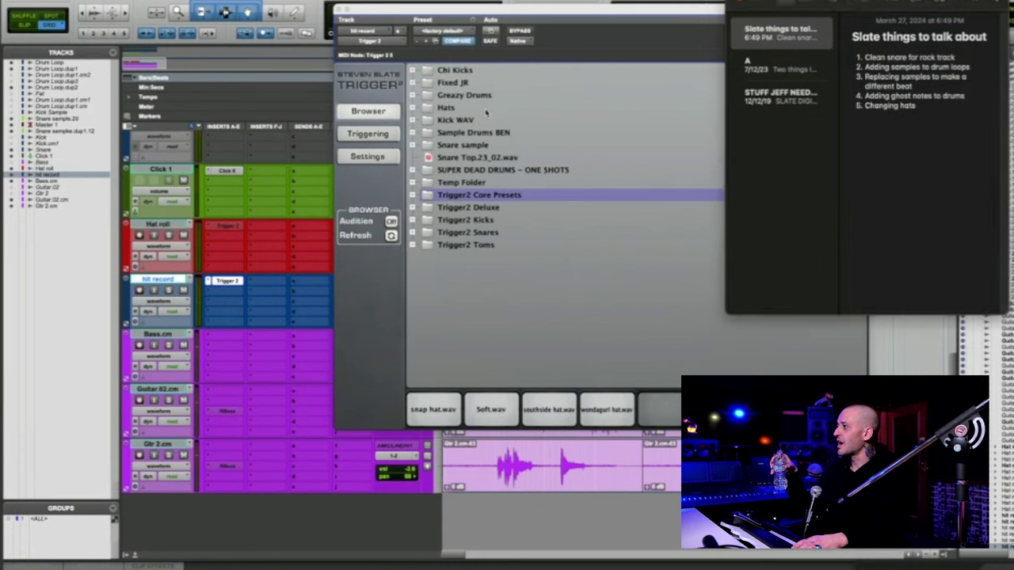
pyautogui.press('super+Tab')
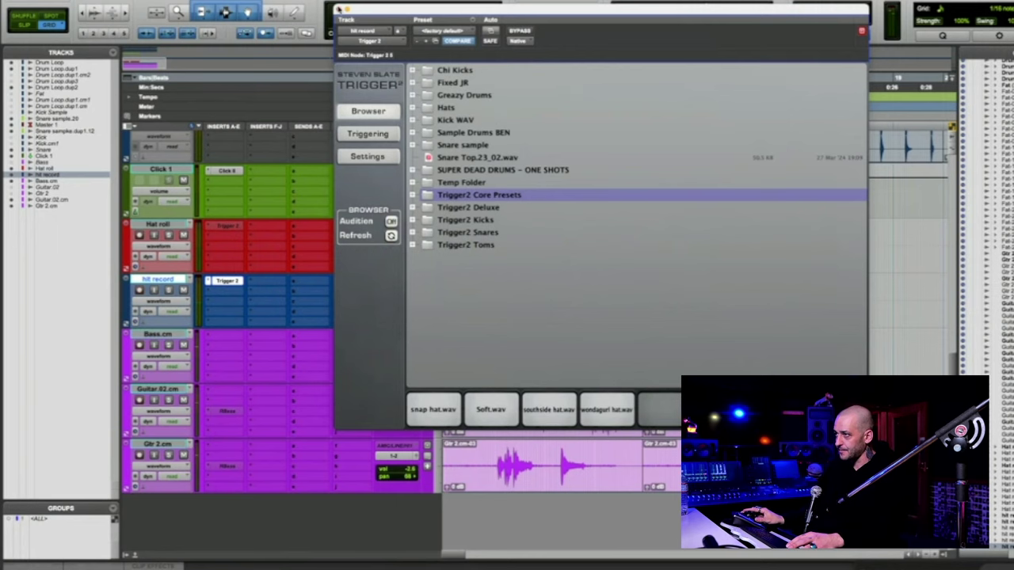
pyautogui.moveTo(343, 15); pyautogui.dragTo(344, 14)
pyautogui.click(339, 8)
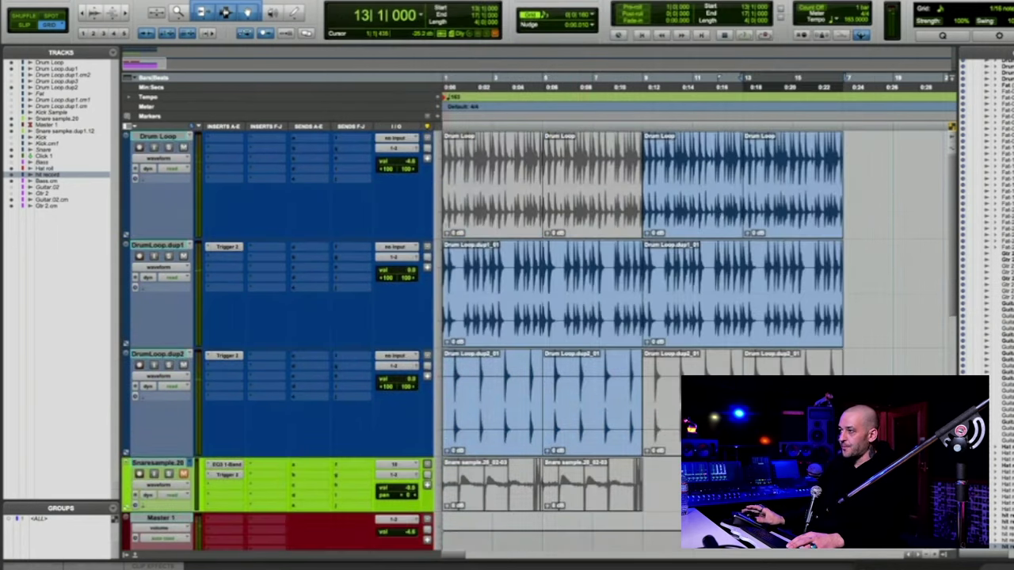
# Select the two Drum Loop clips from bar 9 to bar 17, solo the track and play that section.
pyautogui.scroll(5, 751, 190)
pyautogui.moveTo(751, 190); pyautogui.dragTo(757, 190)
pyautogui.press('super+z')
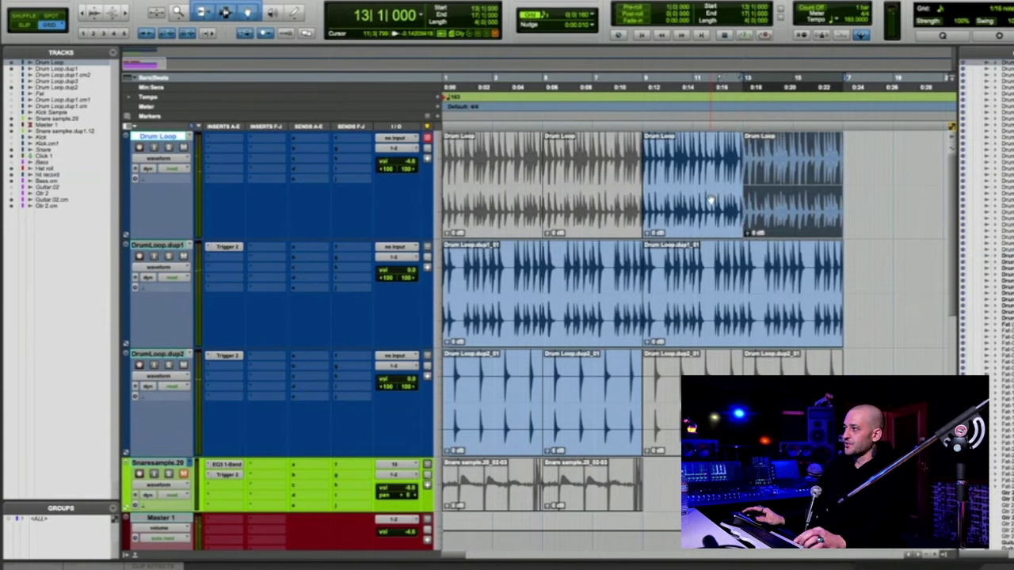
pyautogui.keyDown('shift'); pyautogui.click(686, 205); pyautogui.keyUp('shift')
pyautogui.hotkey('shift', 's')
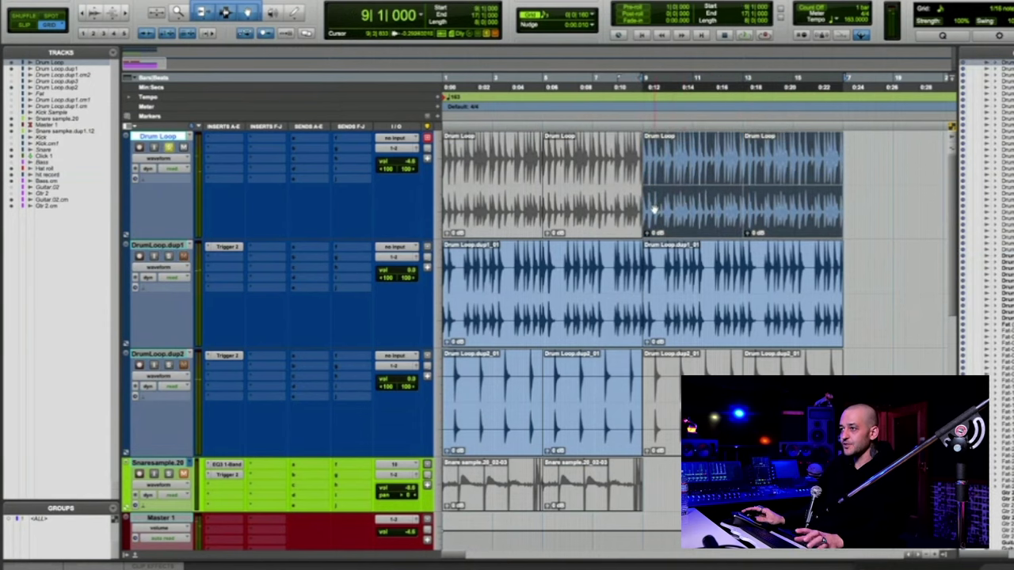
pyautogui.press('space')
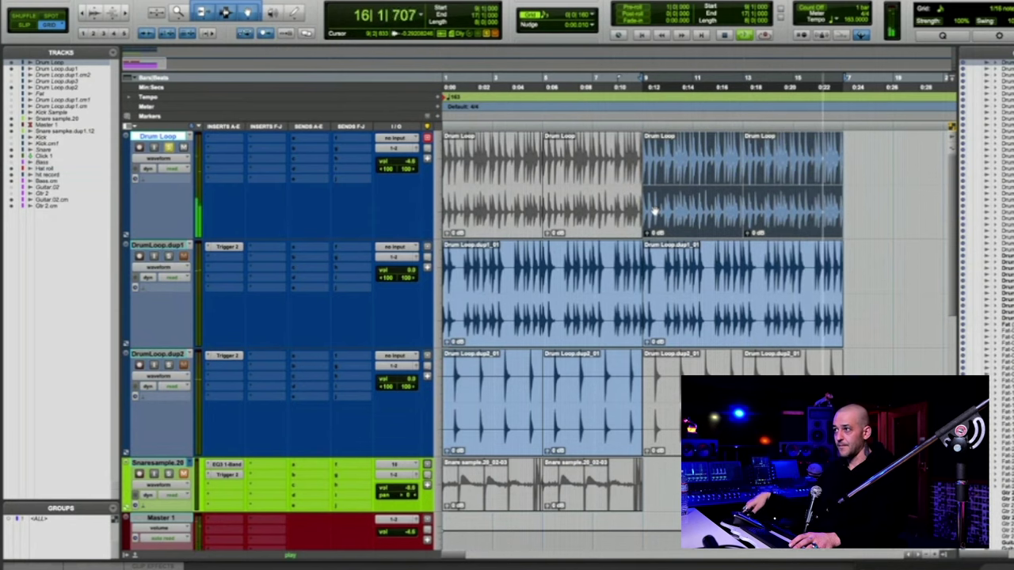
pyautogui.press('space')
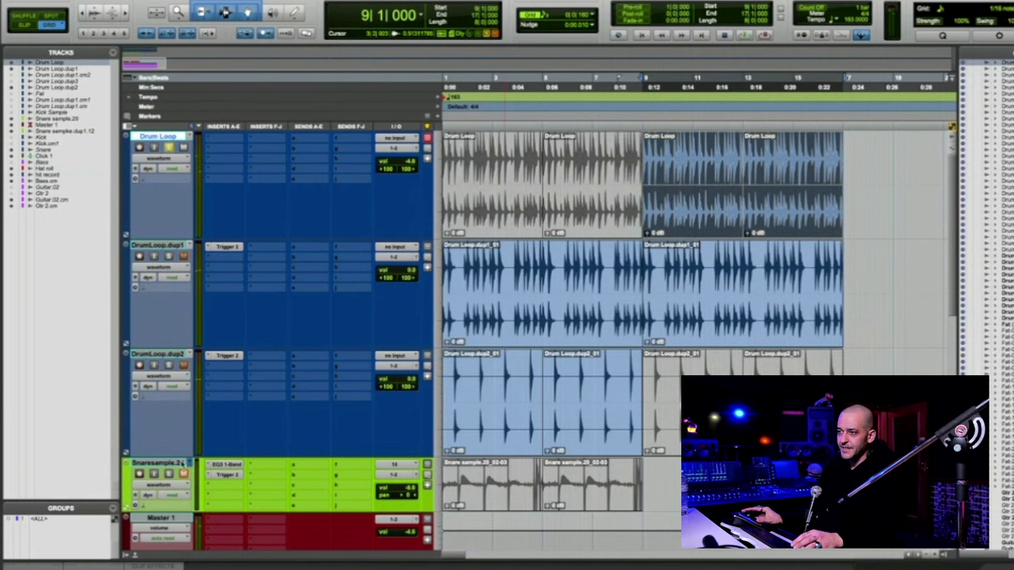
# Move the Snare sample.20 track directly below the Drum Loop track.
pyautogui.moveTo(182, 464); pyautogui.dragTo(193, 238)
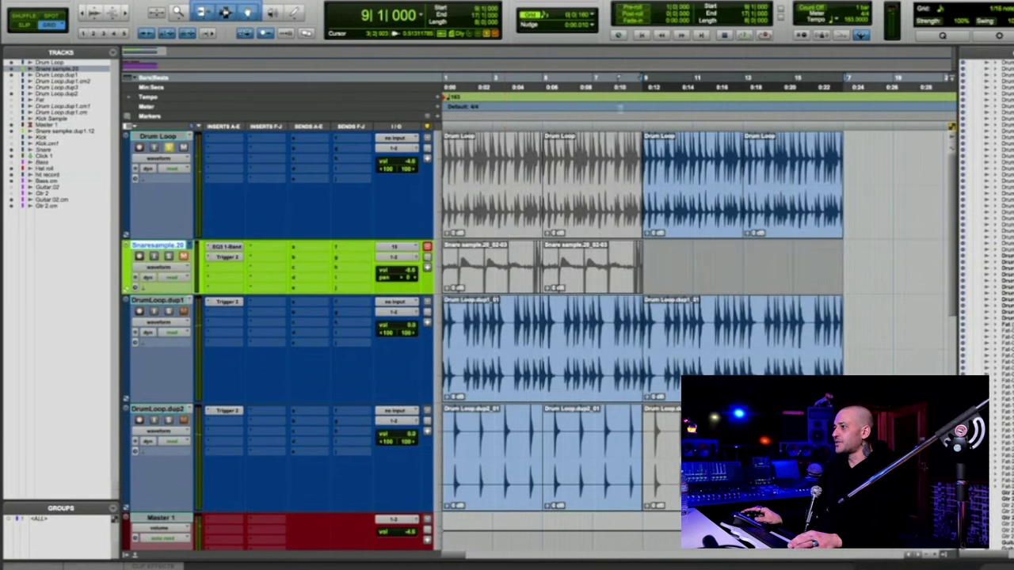
# Audition the Drum Loop's first snare hit in bar 9, from 9|2|939 to 9|4|000, and separate it into its own clip.
pyautogui.click(667, 164)
pyautogui.press('t')
pyautogui.press('t')
pyautogui.press('t')
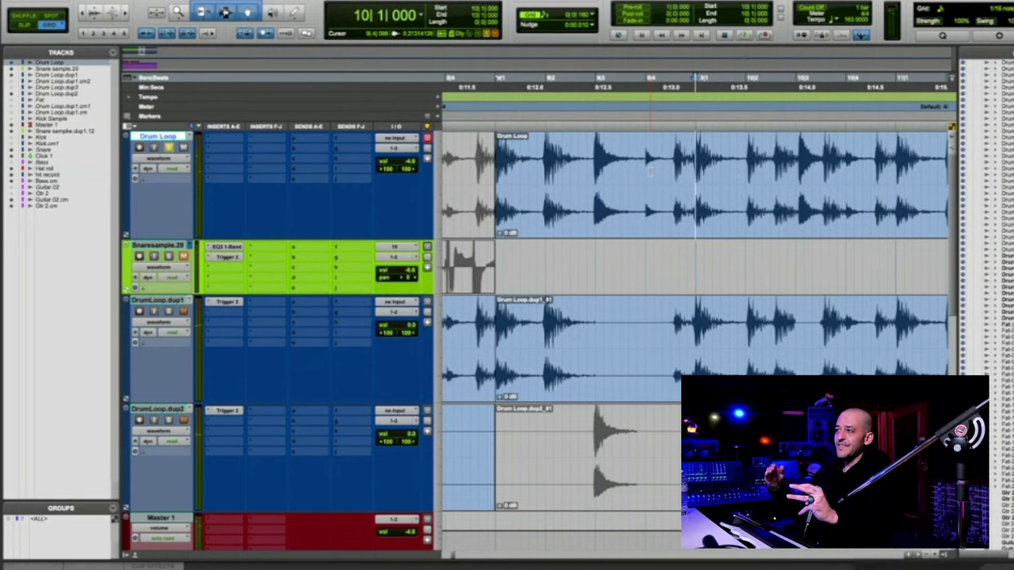
pyautogui.click(586, 165)
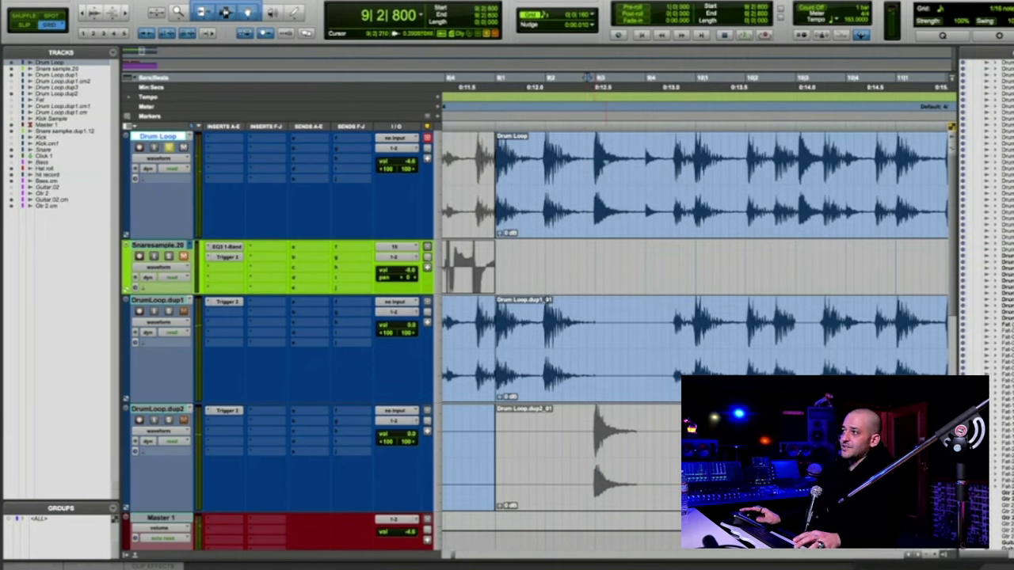
pyautogui.press('Tab')
pyautogui.hotkey('shift', 'Tab')
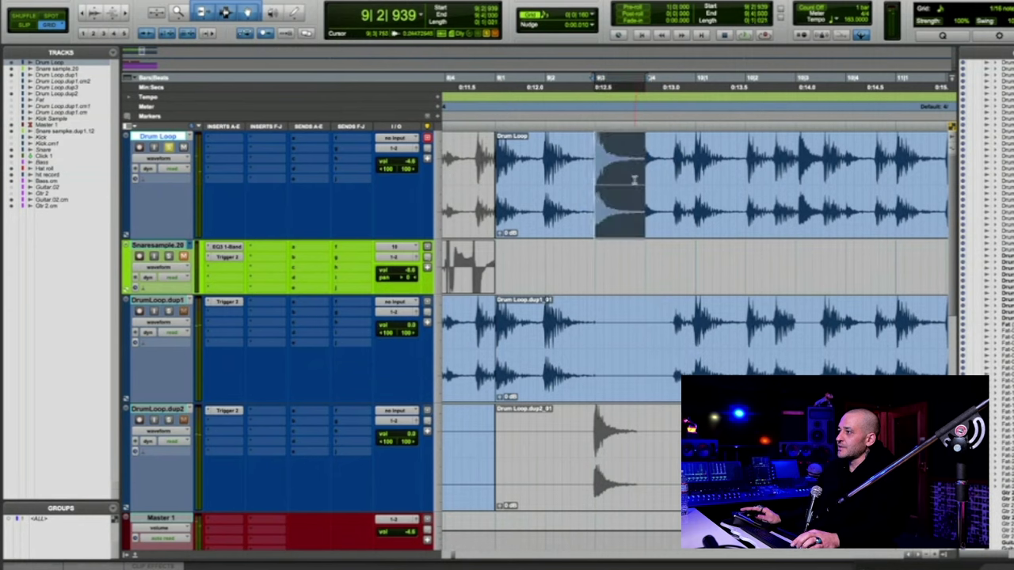
pyautogui.press('space')
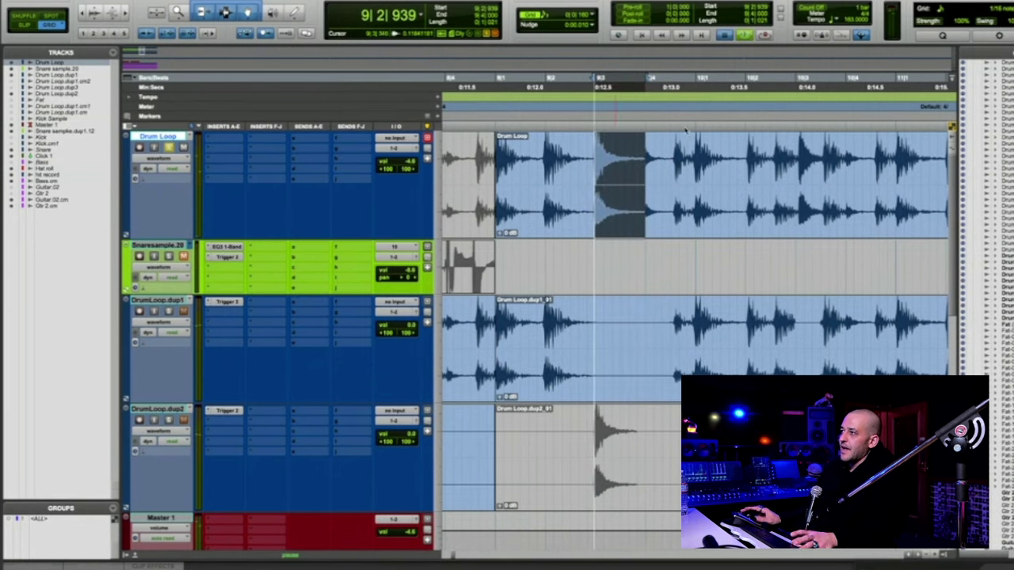
pyautogui.press('space')
pyautogui.press('super+e')
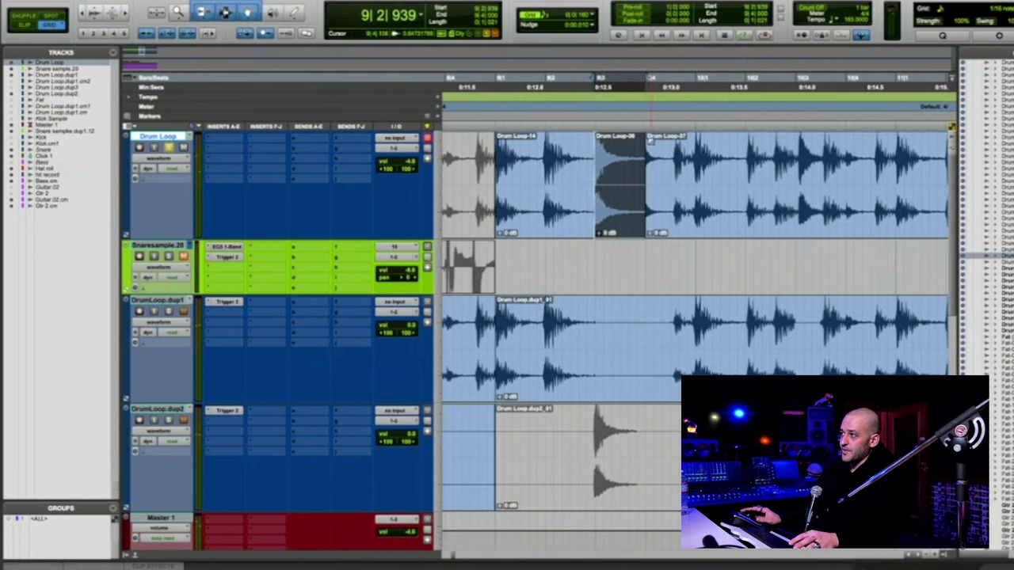
# Fade out the end of the separated snare clip, and split off its silent start at the transient, 9|2|944.
pyautogui.moveTo(644, 140); pyautogui.dragTo(636, 139)
pyautogui.doubleClick(611, 165)
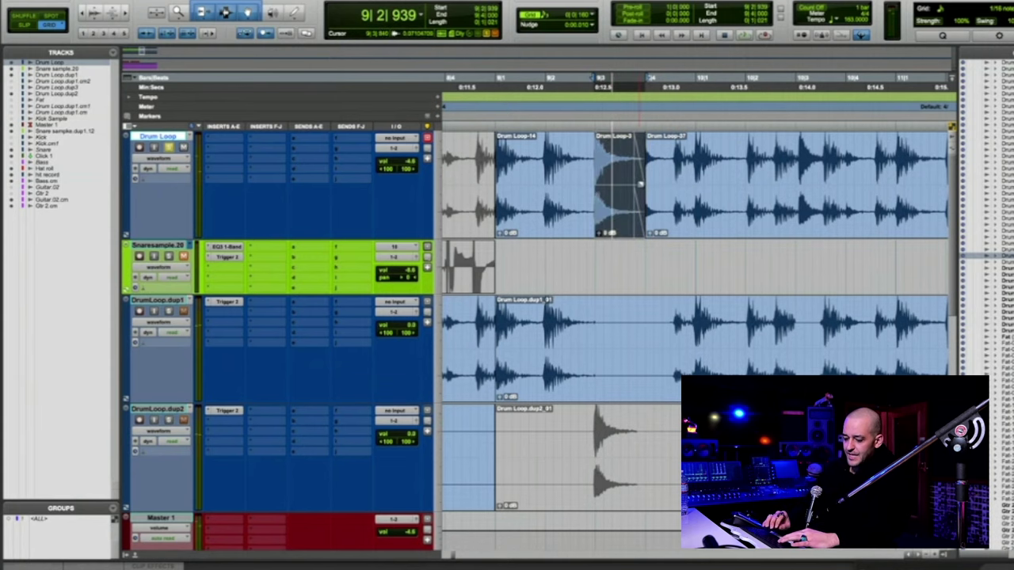
pyautogui.press('t')
pyautogui.press('t')
pyautogui.press('t')
pyautogui.press('t')
pyautogui.press('t')
pyautogui.press('t')
pyautogui.press('t')
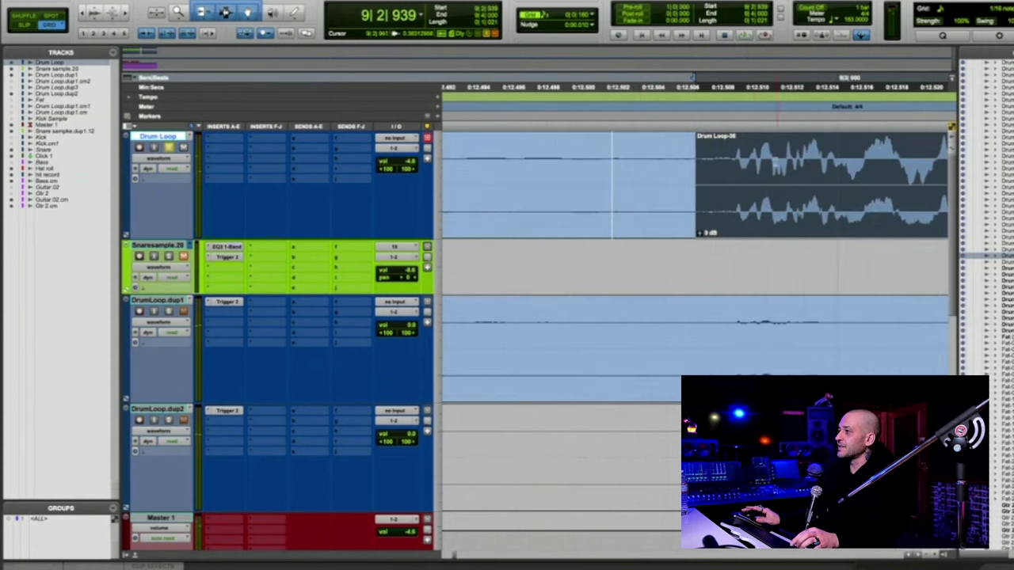
pyautogui.keyDown('shift'); pyautogui.click(738, 158); pyautogui.keyUp('shift')
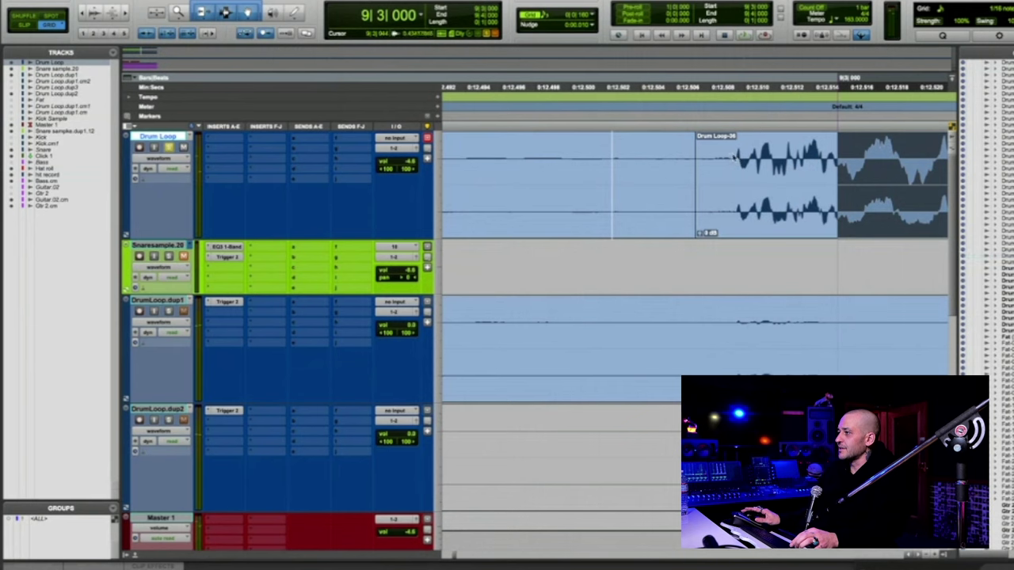
pyautogui.click(734, 156)
pyautogui.press('b')
pyautogui.click(765, 230)
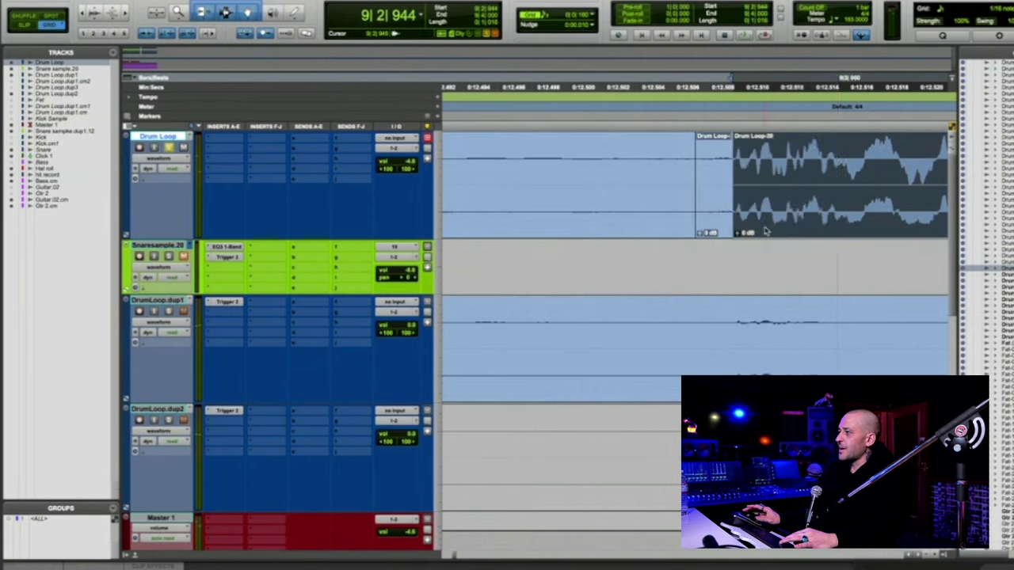
# Consolidate the trimmed snare hit and its fade-out into a single new clip.
pyautogui.press('r')
pyautogui.press('r')
pyautogui.press('r')
pyautogui.press('r')
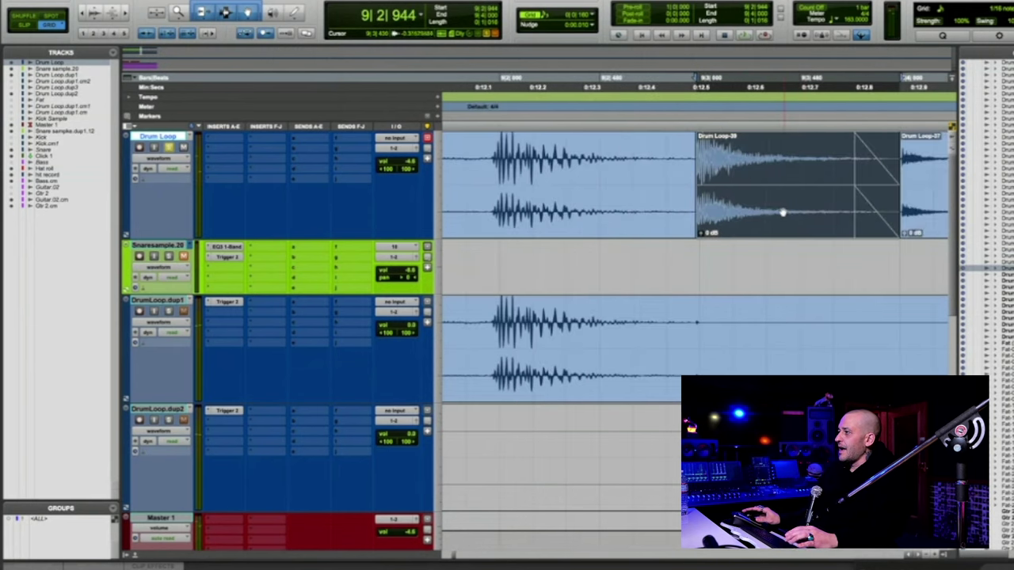
pyautogui.hotkey('alt', 'shift', '3')
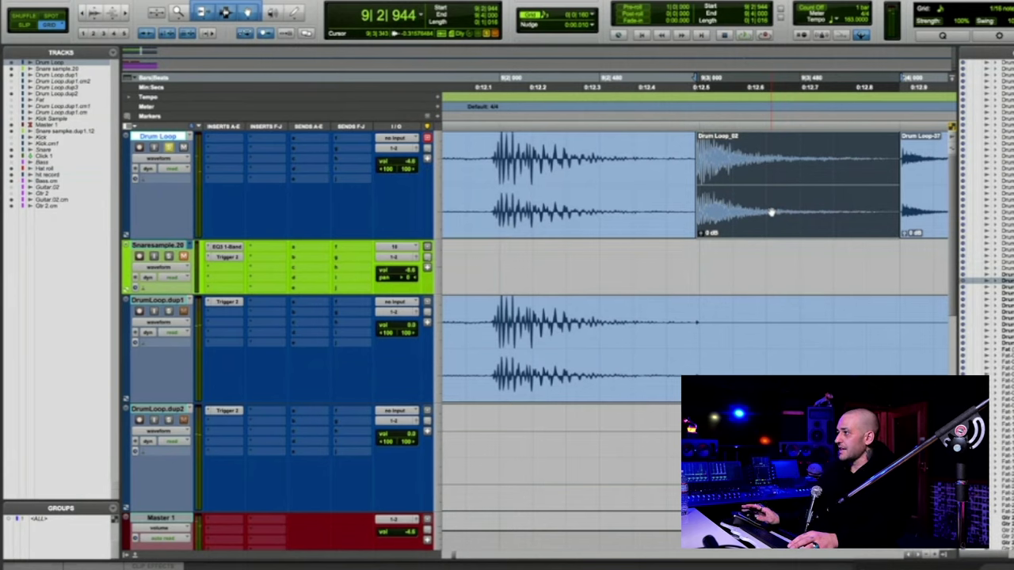
# Export the consolidated snare clip as an interleaved 24-bit, 48 kHz WAV into the Trigger2Library folder under Slate Sessions.
pyautogui.press('super+shift+k')
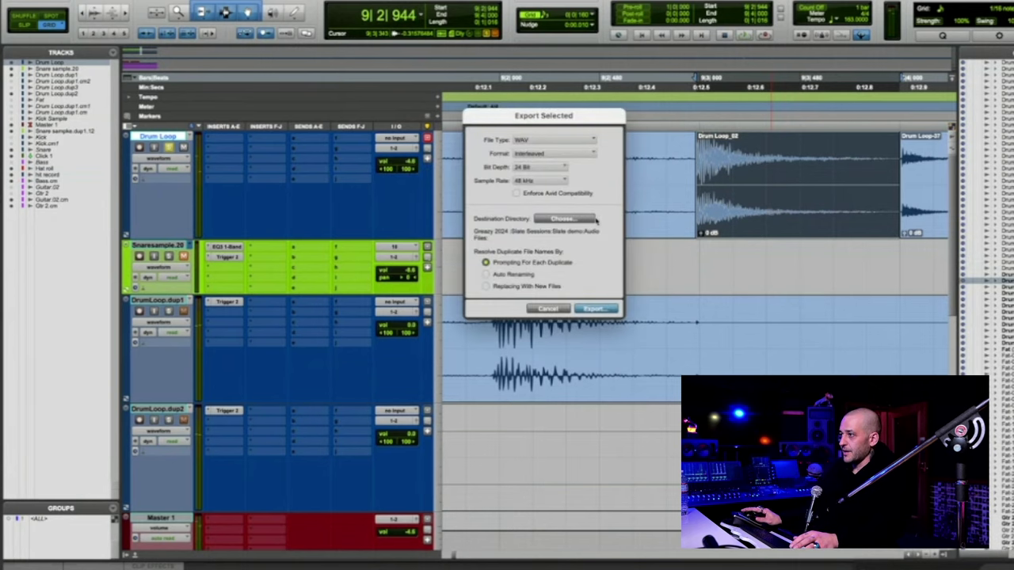
pyautogui.click(579, 219)
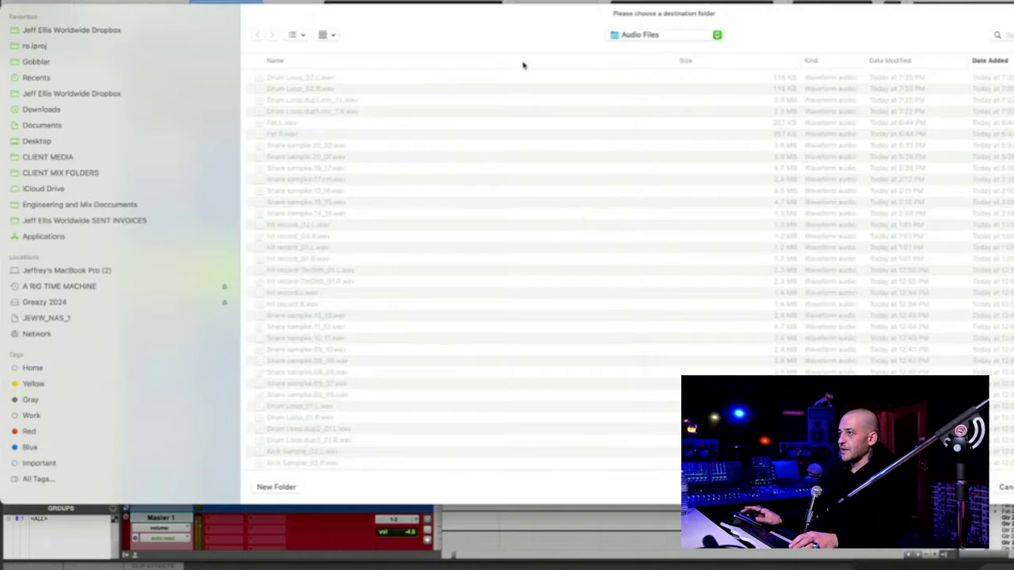
pyautogui.click(634, 42)
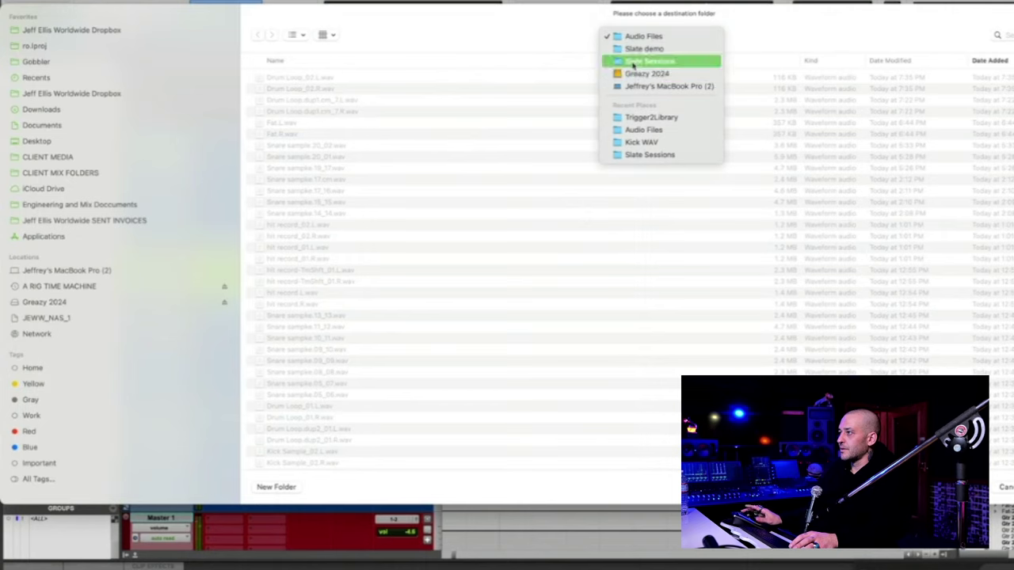
pyautogui.click(634, 61)
pyautogui.doubleClick(303, 78)
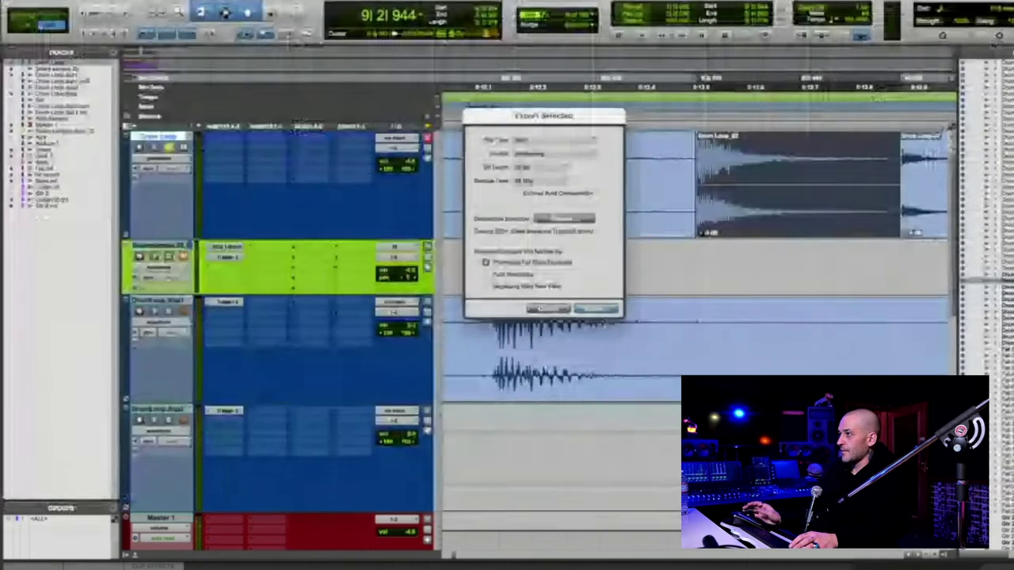
pyautogui.click(598, 309)
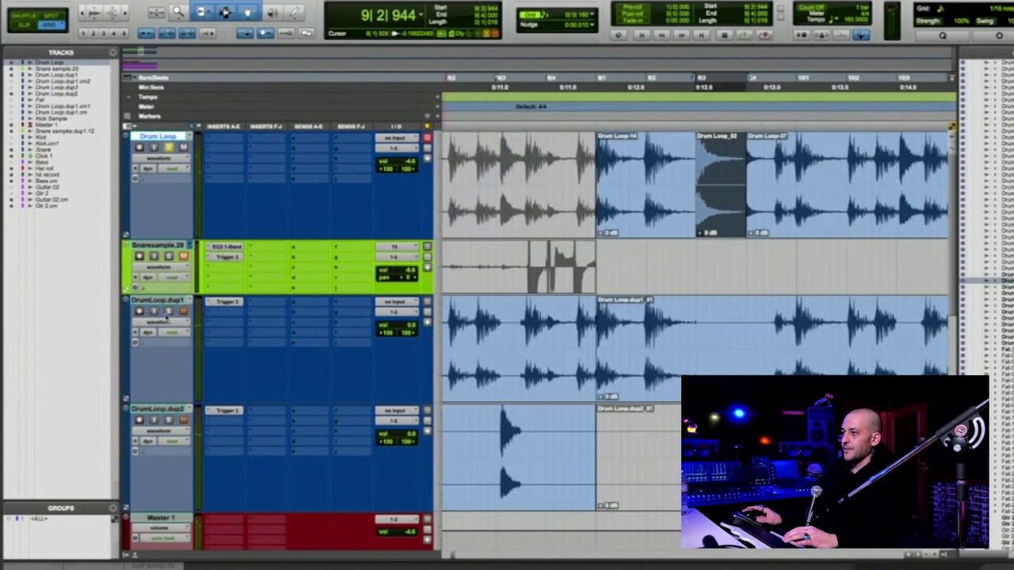
# Bypass Trigger 2 on the Snare sample.20 track and turn on the track's input monitoring.
pyautogui.click(146, 248)
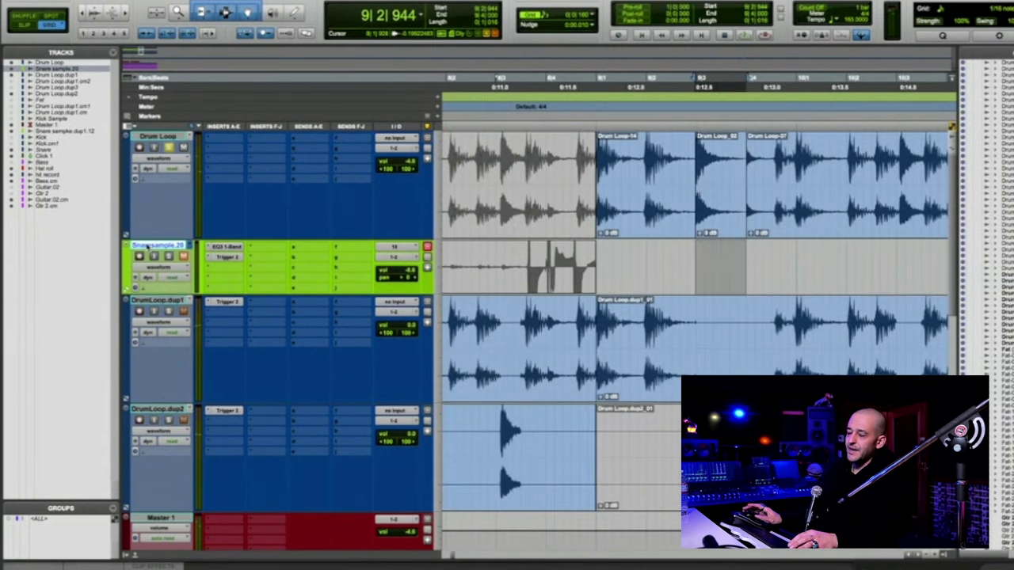
pyautogui.click(216, 248)
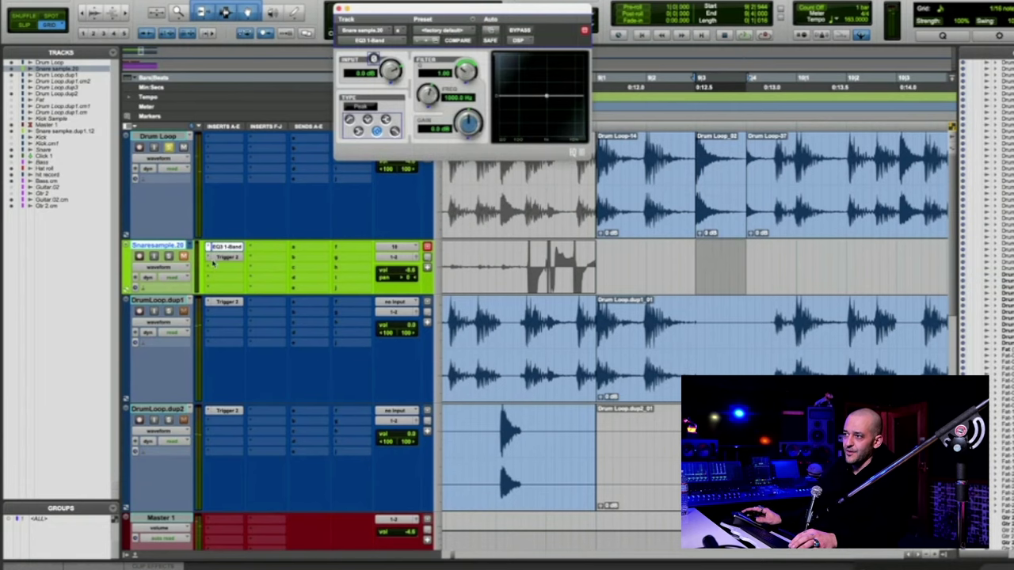
pyautogui.click(224, 257)
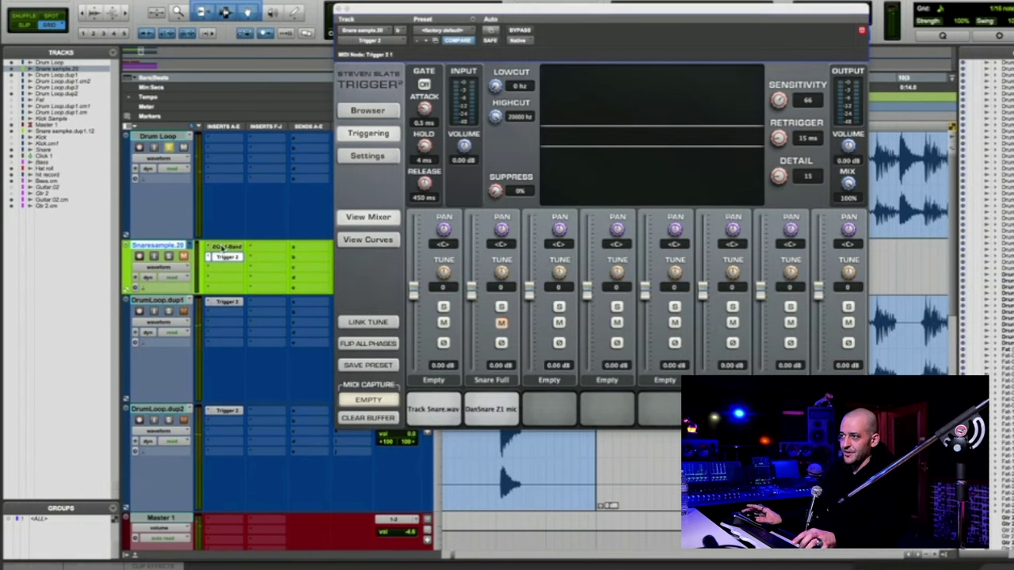
pyautogui.click(156, 256)
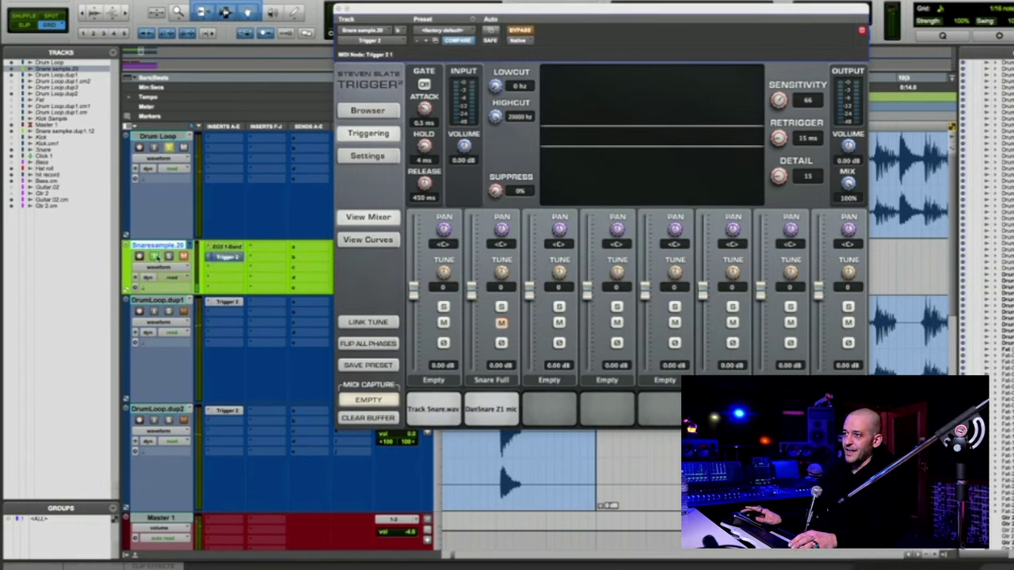
pyautogui.click(209, 258)
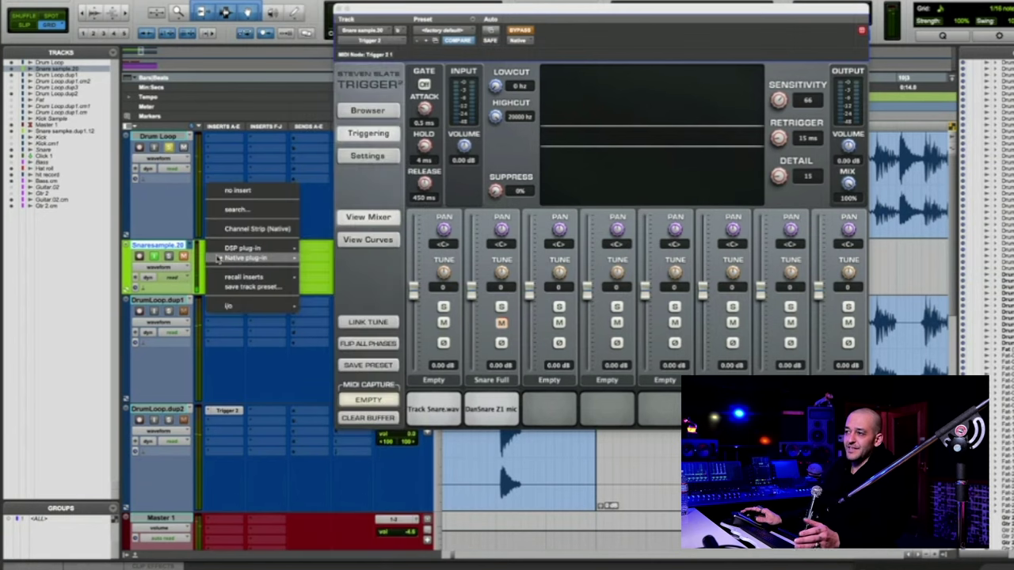
pyautogui.click(218, 264)
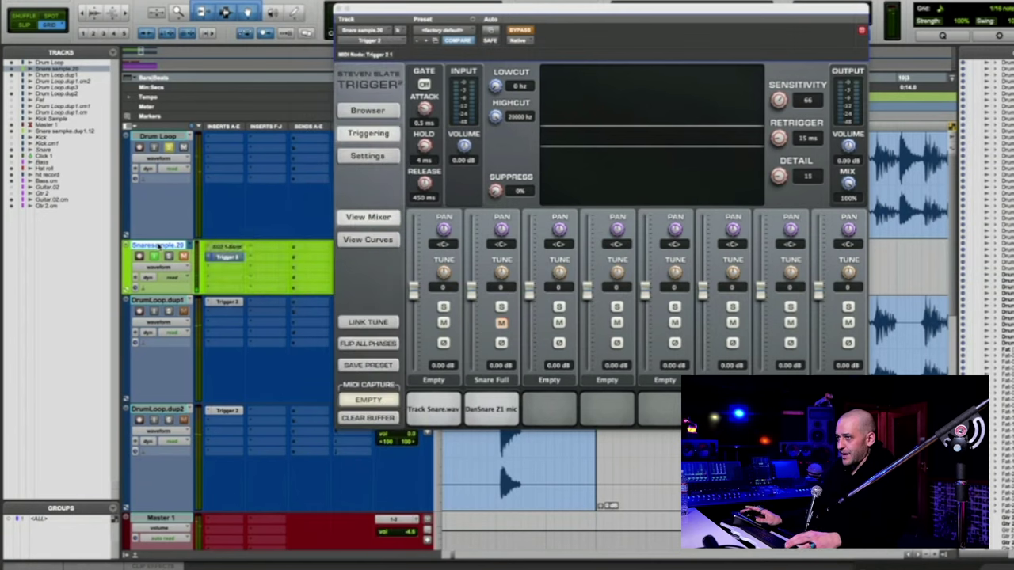
pyautogui.scroll(-2, 225, 250)
pyautogui.scroll(3, 225, 253)
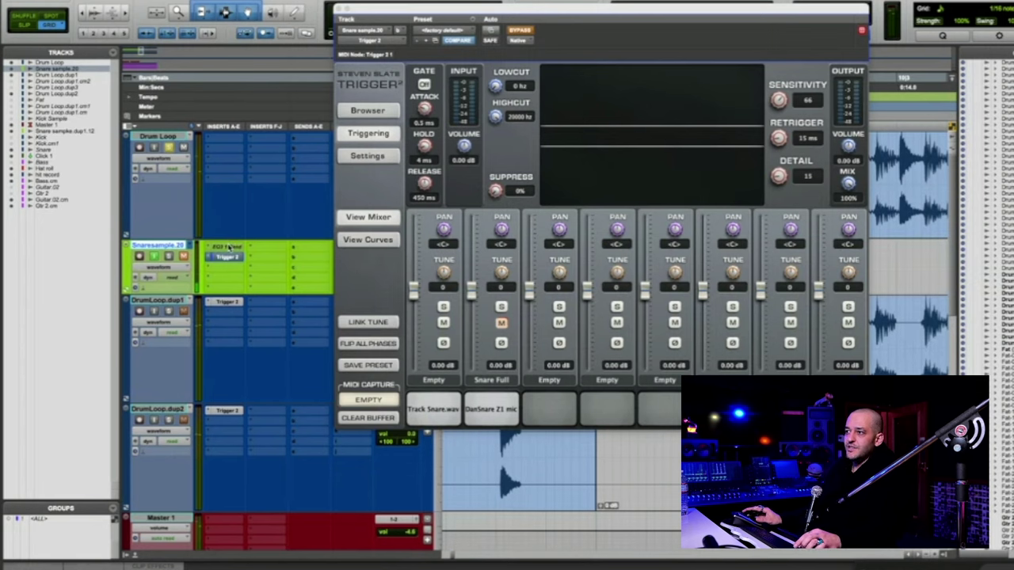
# Reactivate the EQ3 1-Band in the Snare sample.20 track's first insert and choose the DSP EQ3 1-Band for it.
pyautogui.click(225, 247)
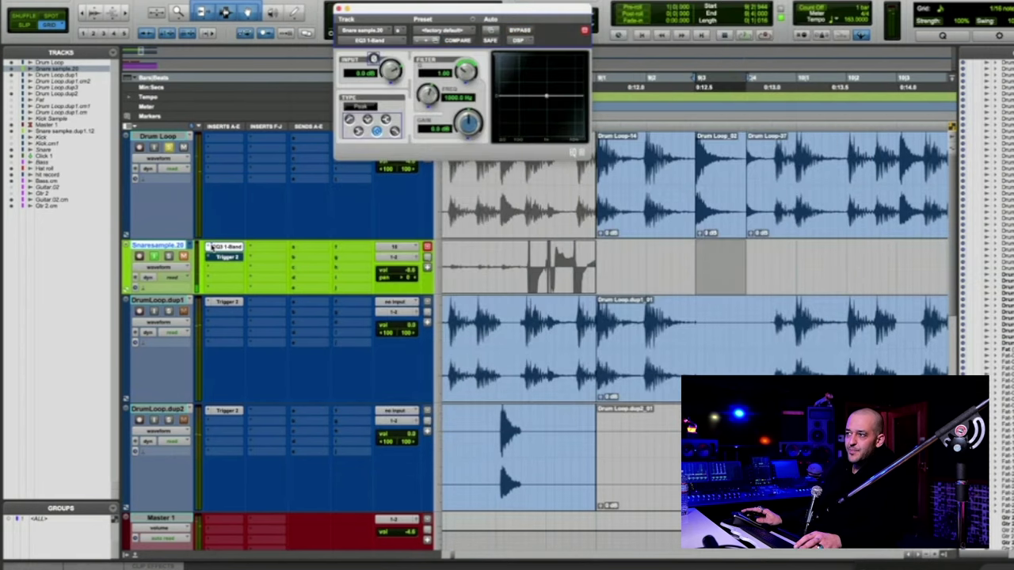
pyautogui.click(225, 247)
pyautogui.moveTo(242, 248)
pyautogui.moveTo(321, 250)
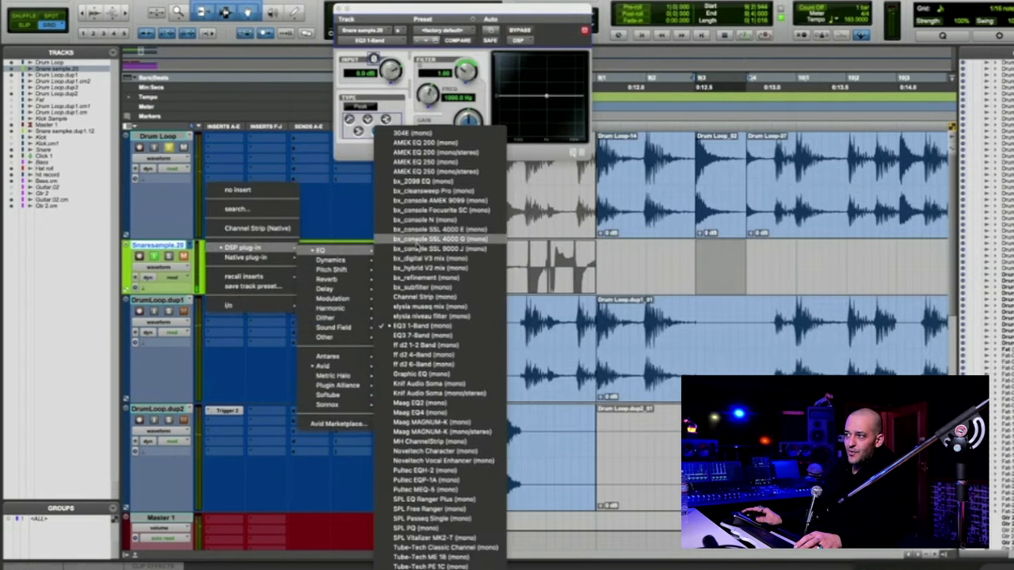
pyautogui.click(424, 326)
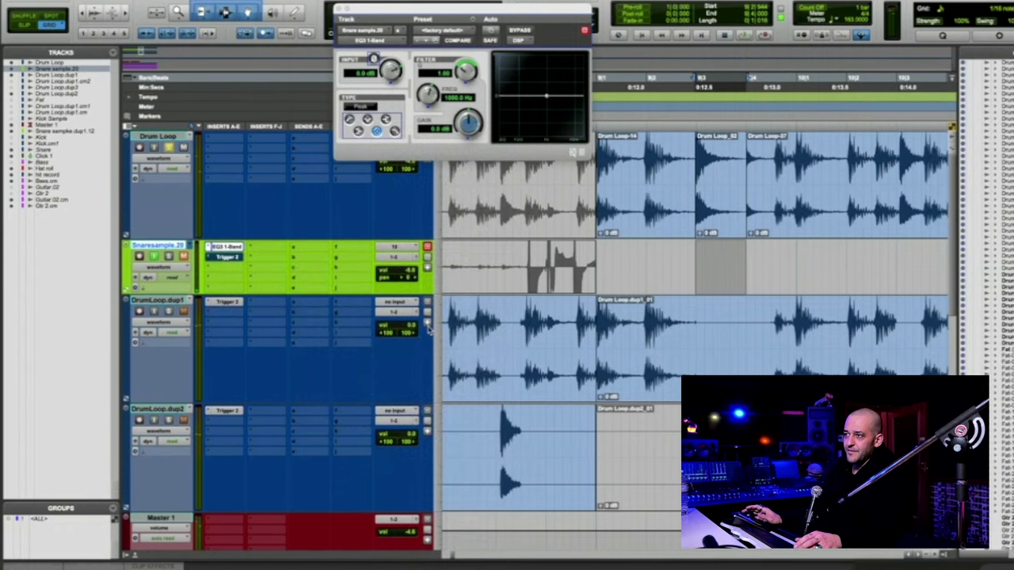
# Deactivate and reactivate Trigger 2 on the Snare sample.20 track, and take it out of bypass.
pyautogui.click(224, 258)
pyautogui.keyDown('ctrl'); pyautogui.keyDown('super'); pyautogui.click(221, 258); pyautogui.keyUp('super'); pyautogui.keyUp('ctrl')
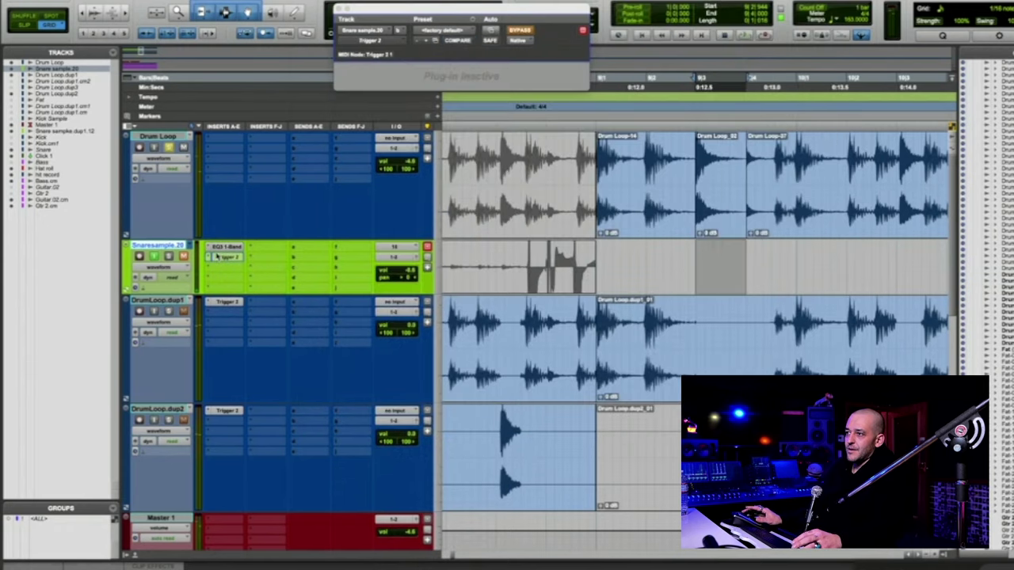
pyautogui.keyDown('ctrl'); pyautogui.keyDown('super'); pyautogui.click(224, 258); pyautogui.keyUp('super'); pyautogui.keyUp('ctrl')
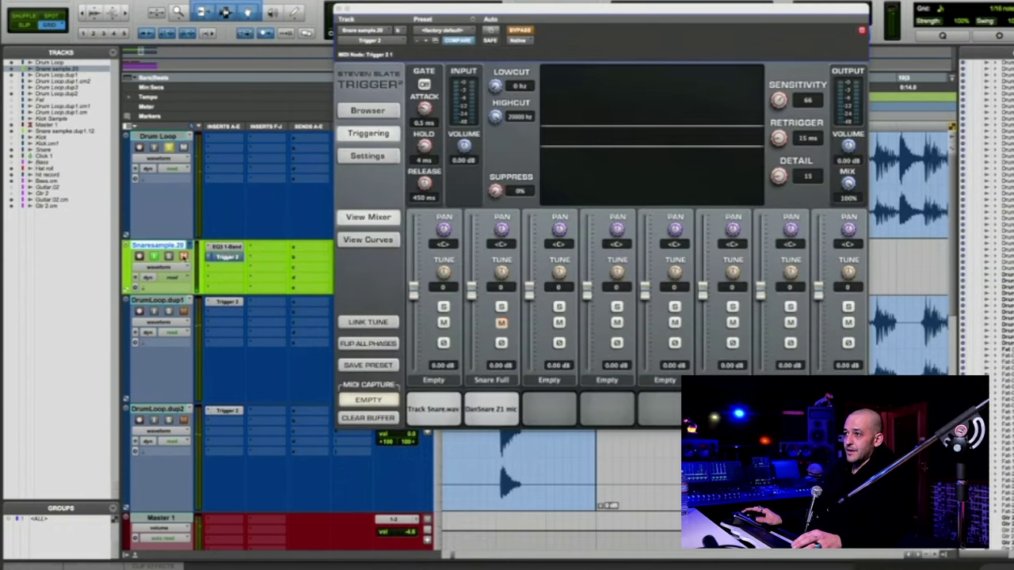
pyautogui.click(232, 248)
pyautogui.keyDown('ctrl'); pyautogui.keyDown('super'); pyautogui.click(225, 258); pyautogui.keyUp('super'); pyautogui.keyUp('ctrl')
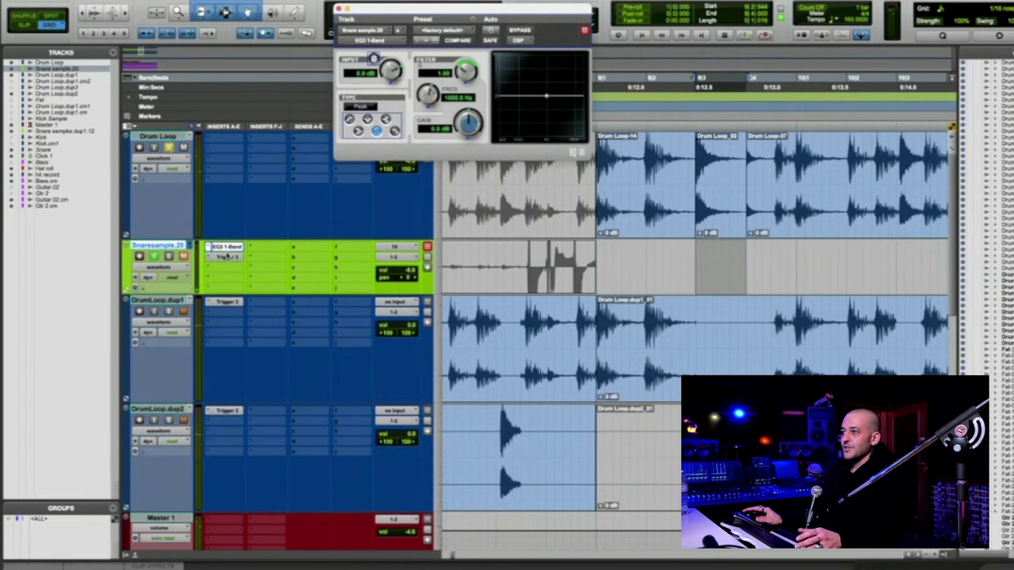
# Check the Track Snare.wav slot in the Snare sample.20 track's Trigger 2, and record-enable the track.
pyautogui.click(647, 256)
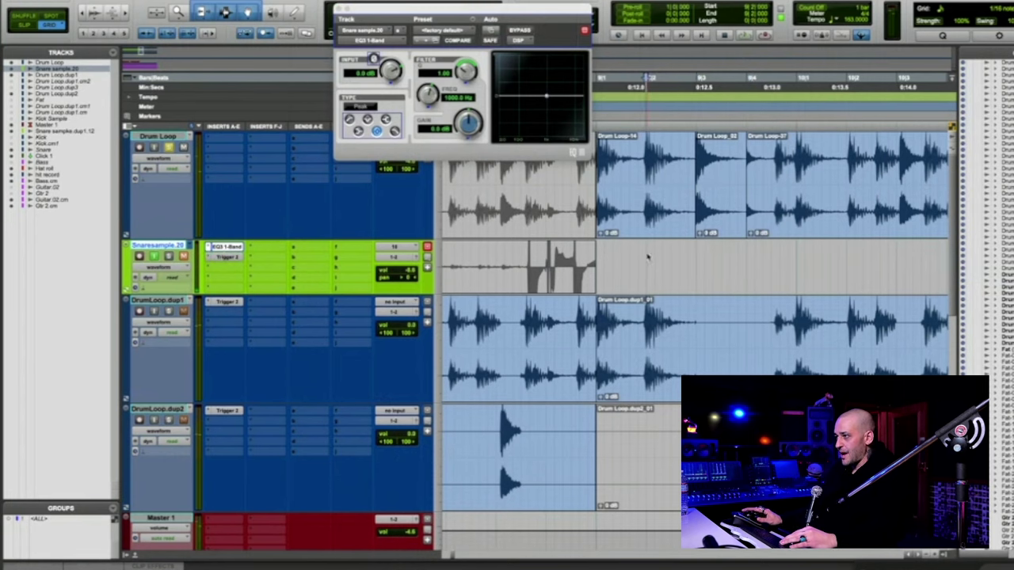
pyautogui.press('r')
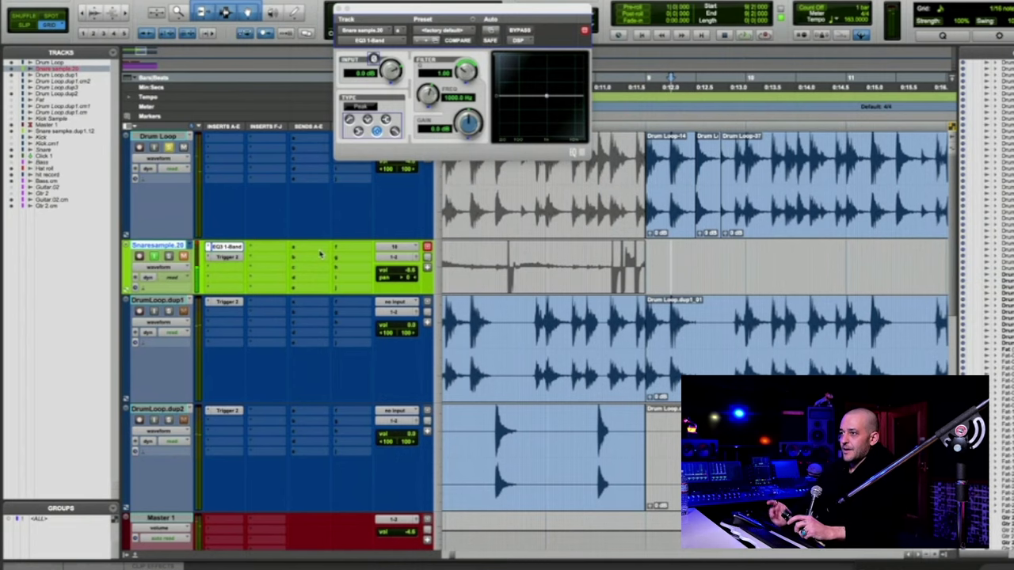
pyautogui.click(224, 257)
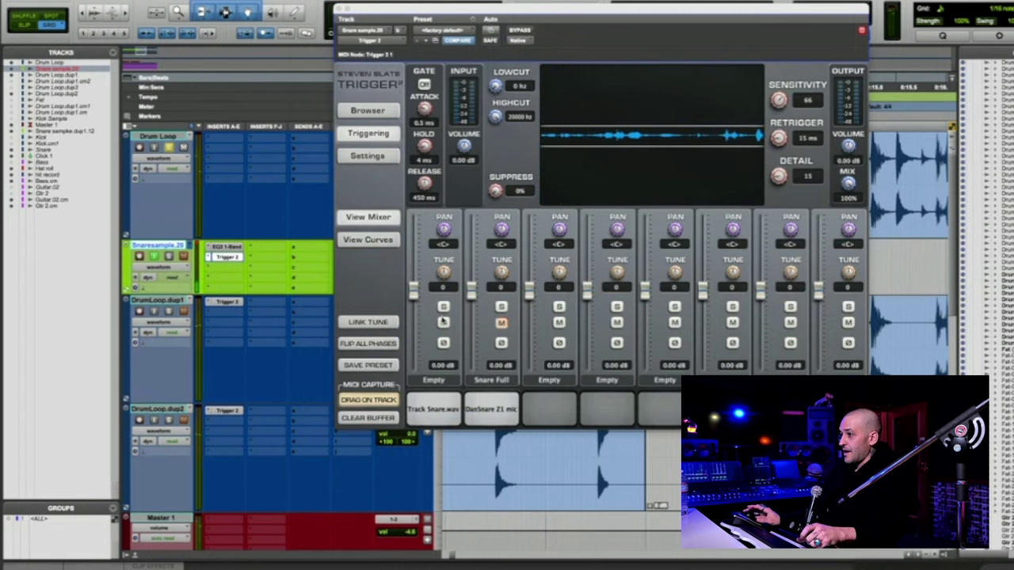
pyautogui.click(427, 405)
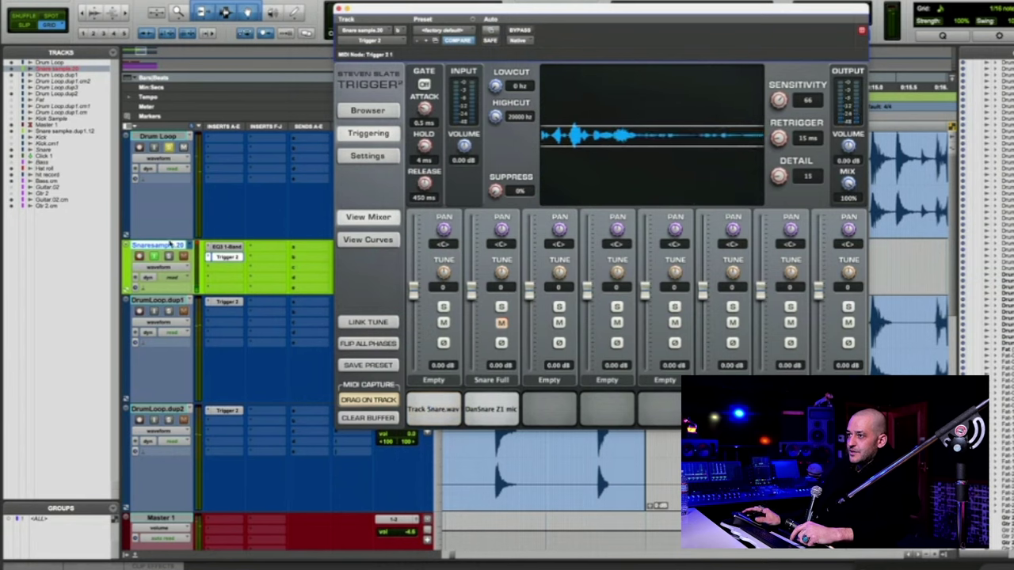
pyautogui.click(168, 256)
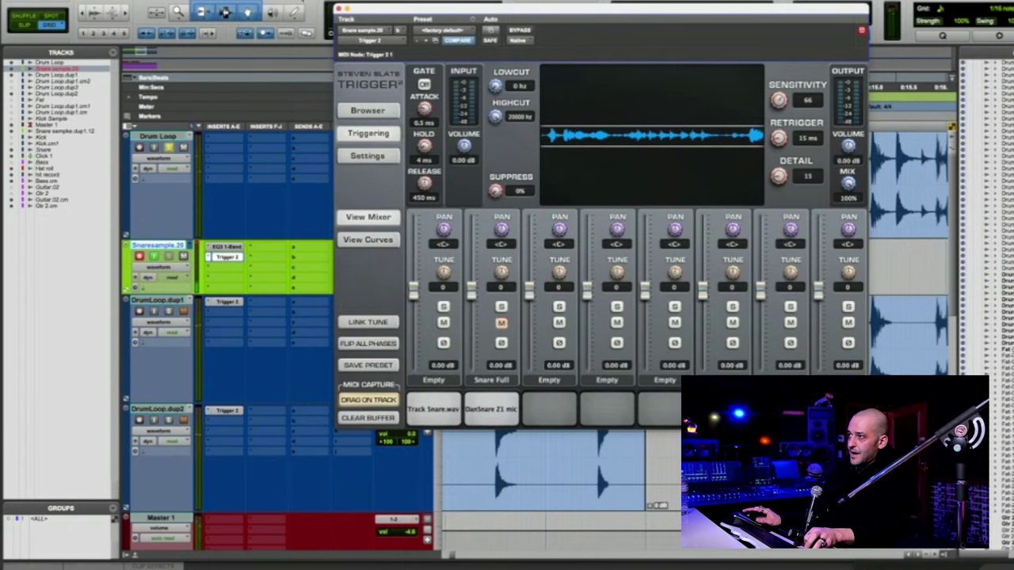
pyautogui.click(339, 8)
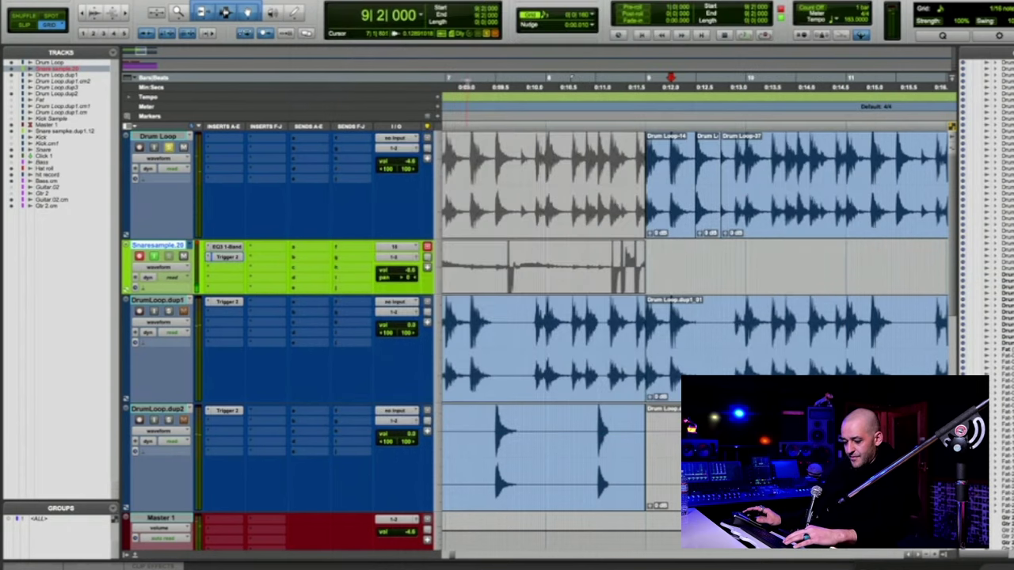
# Select the Drum Loop clips from bar 9 to bar 17 and start recording onto Snare sample.20 over that range.
pyautogui.press('r')
pyautogui.press('r')
pyautogui.click(655, 230)
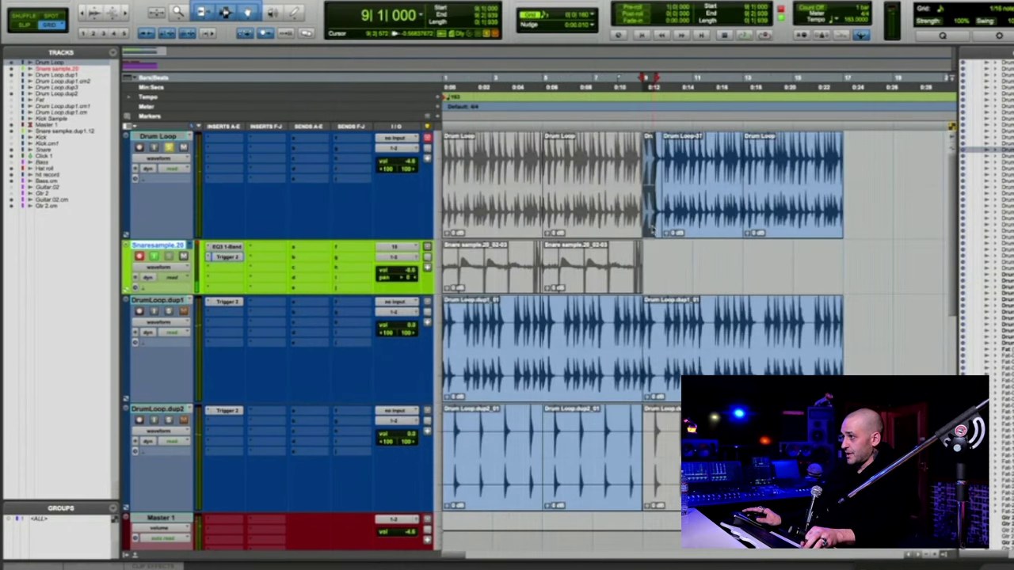
pyautogui.keyDown('shift'); pyautogui.click(804, 235); pyautogui.keyUp('shift')
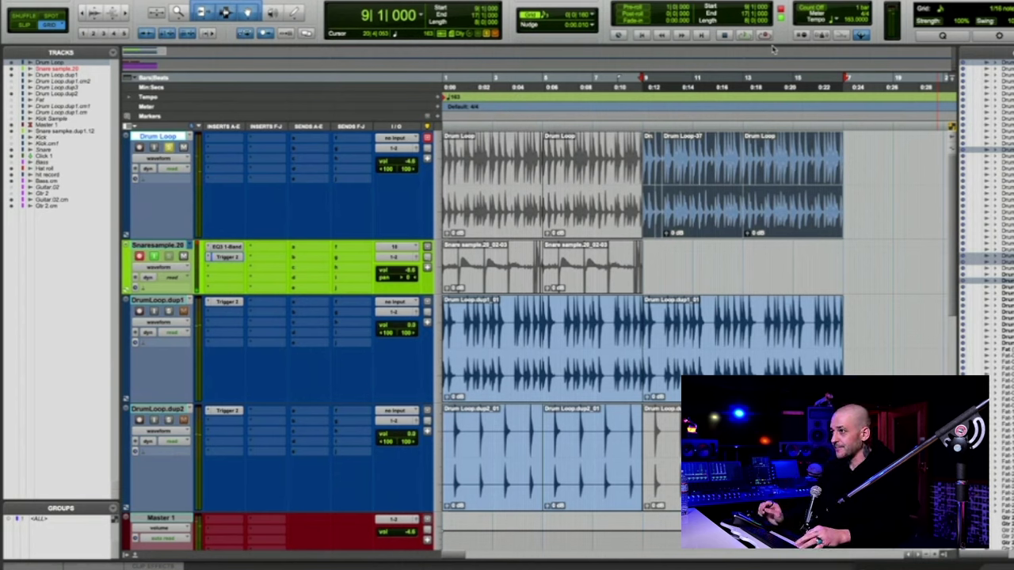
pyautogui.press('super+space')
pyautogui.press('Escape')
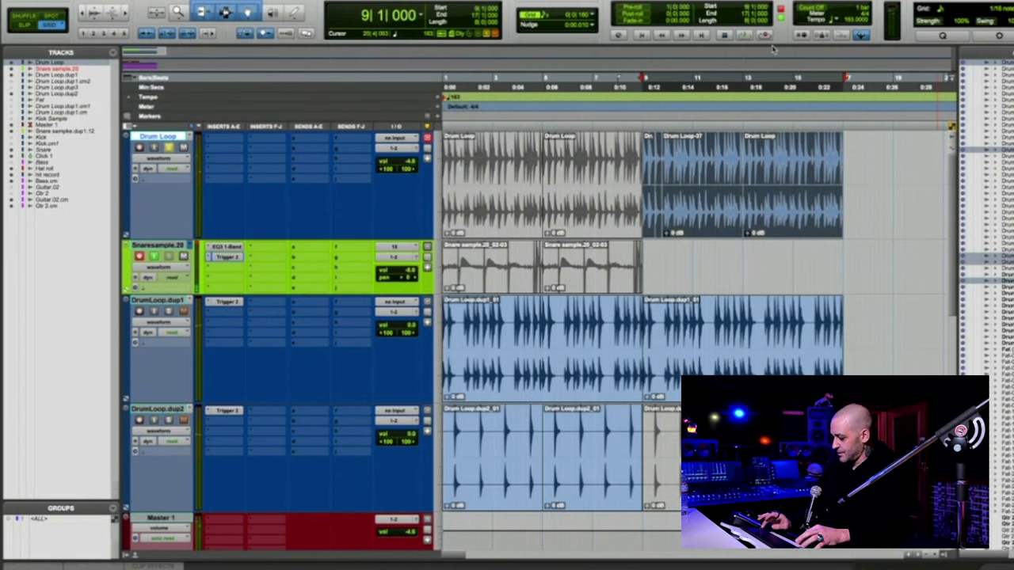
pyautogui.press('space')
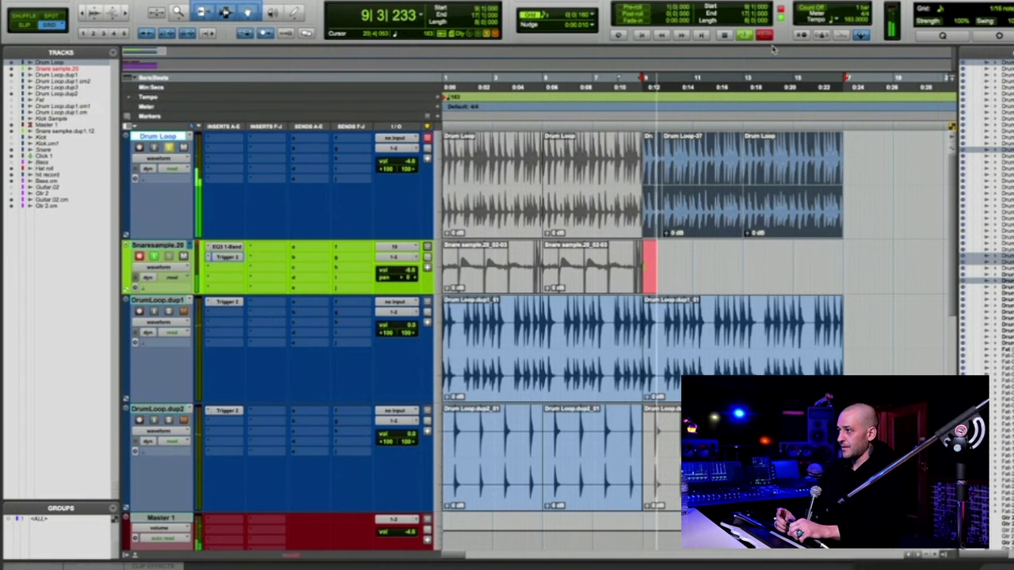